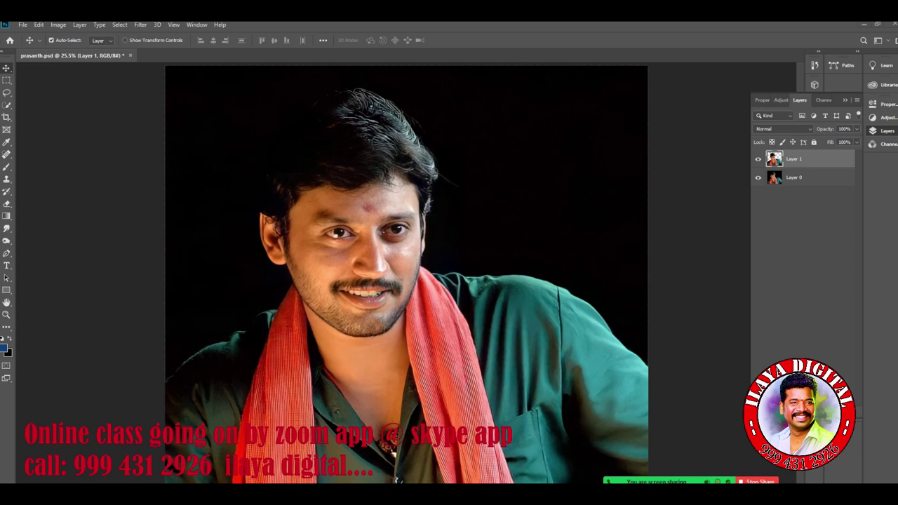
- Compare the cut-out Layer 1 with the original photo on Layer 0 by toggling the visibility of both layers
click(801, 242)
click(757, 160)
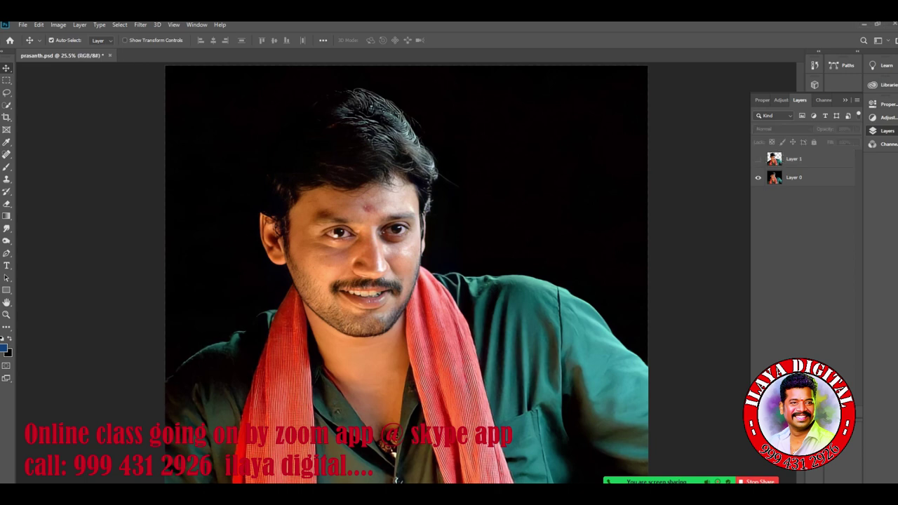
click(757, 176)
click(757, 158)
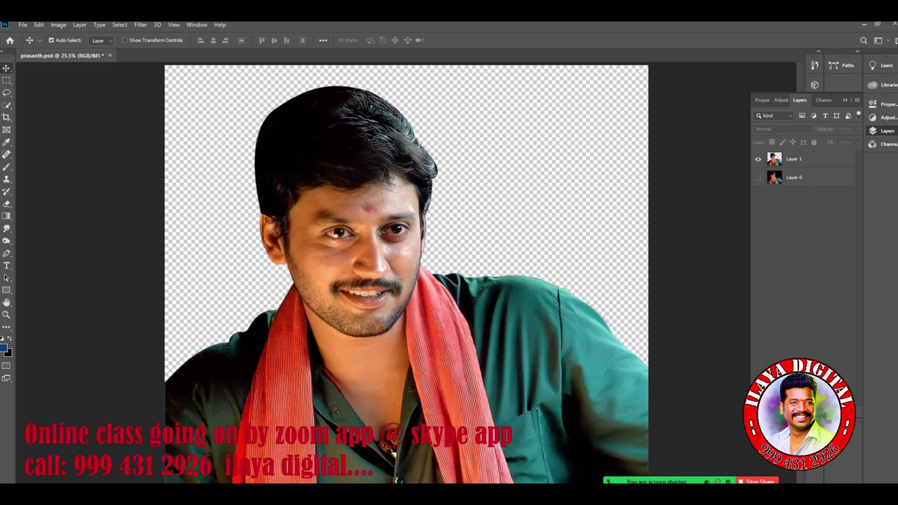
click(758, 176)
click(758, 176)
- Add a new layer filled with gray and place it directly below the cut-out Layer 1
key(ctrl+shift+n)
key(Return)
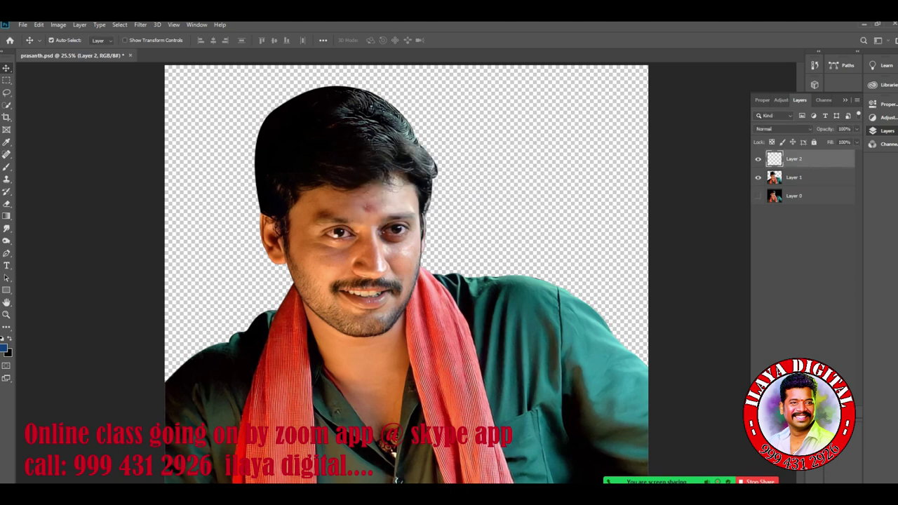
key(shift+F5)
key(Return)
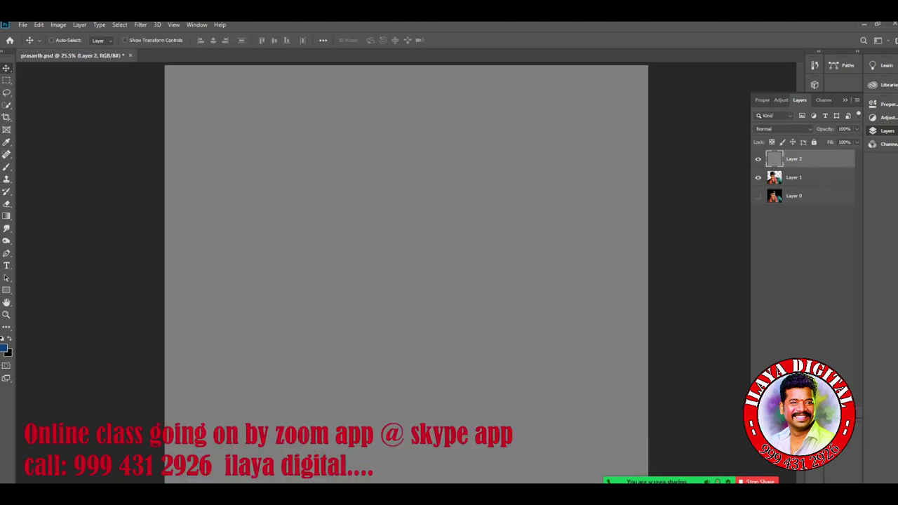
key(ctrl+[)
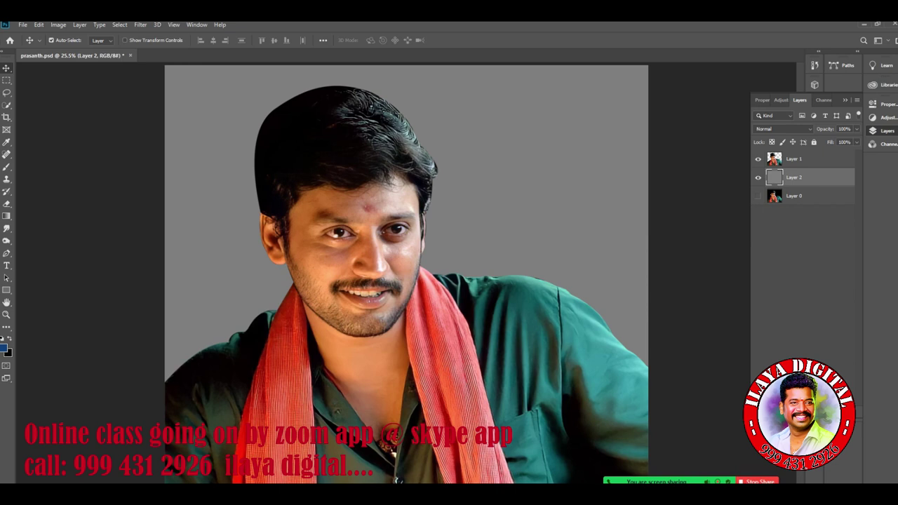
- Show the original photo on Layer 0 and hide the gray Layer 2
click(757, 195)
click(757, 177)
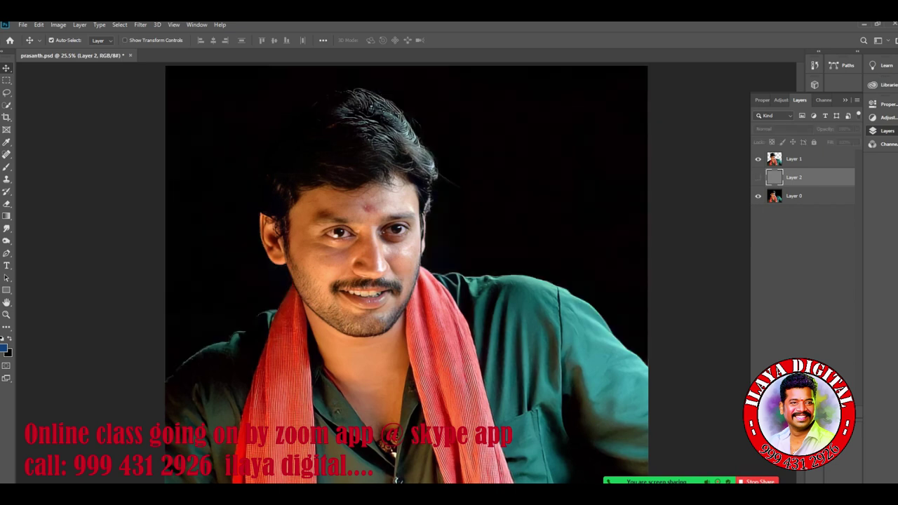
click(757, 177)
click(757, 178)
- Duplicate the cut-out Layer 1 and load the copy's outline as a selection
click(794, 159)
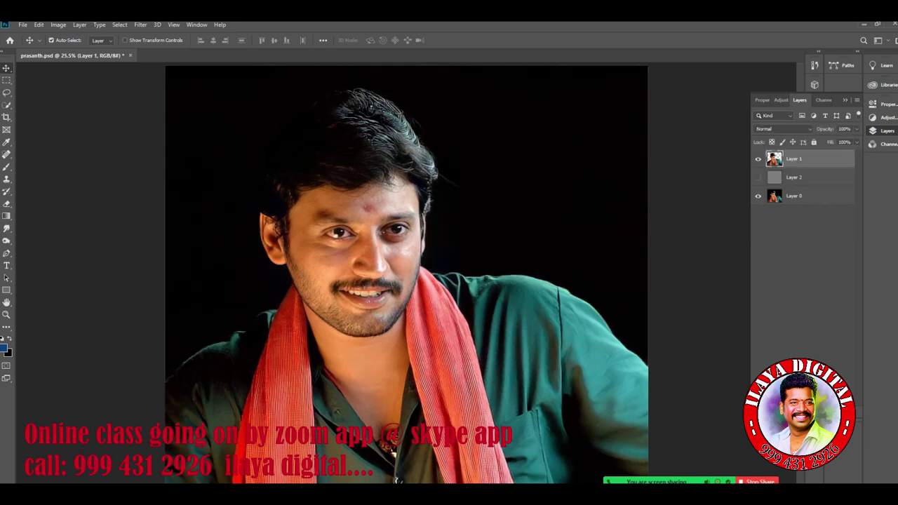
key(ctrl+j)
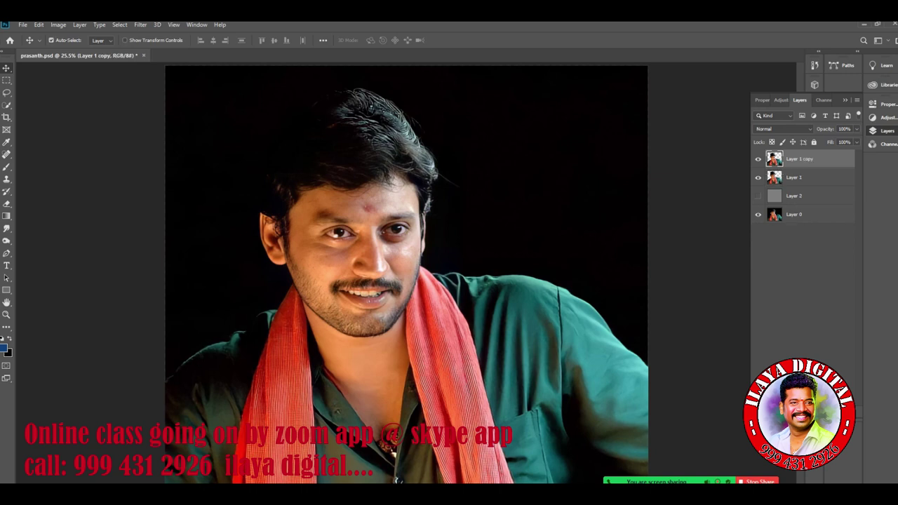
drag(410, 245, 466, 337)
scroll(393, 274, down, 1)
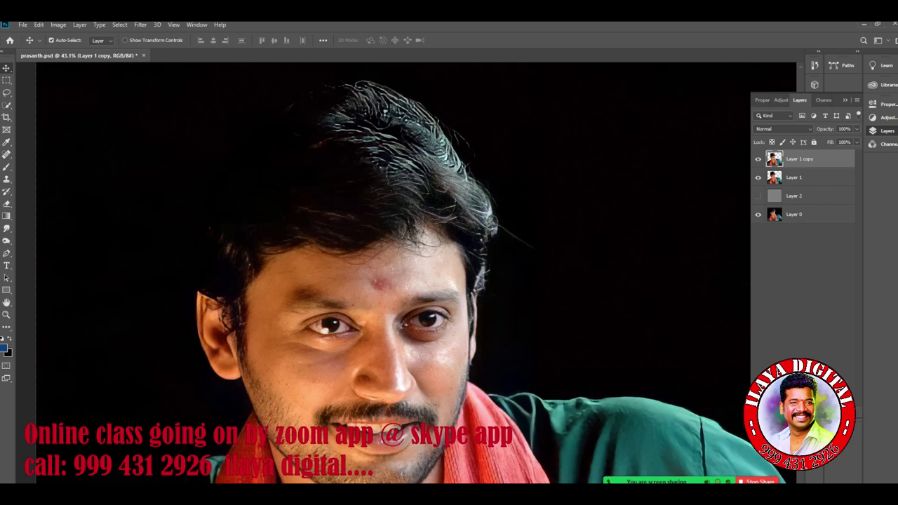
ctrl+click(774, 159)
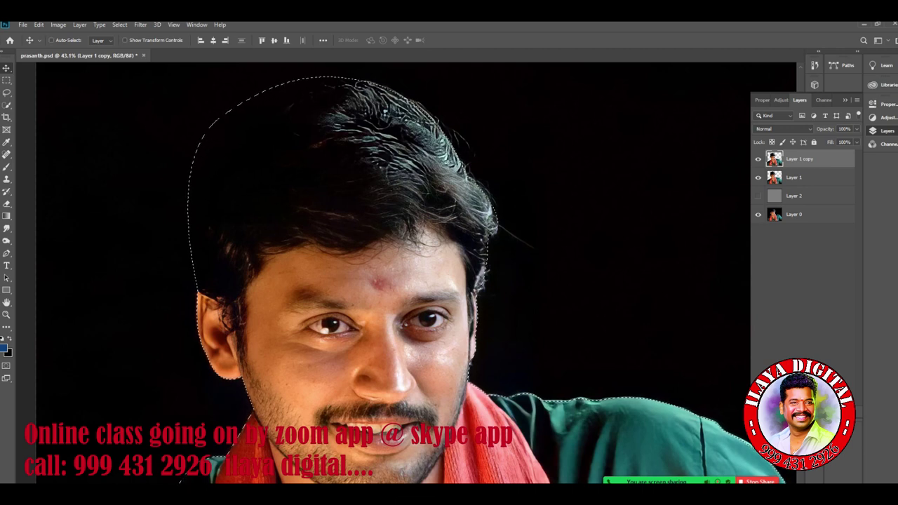
- Add a new empty layer above the copy and set its blend mode to Overlay
key(ctrl+shift+n)
key(Return)
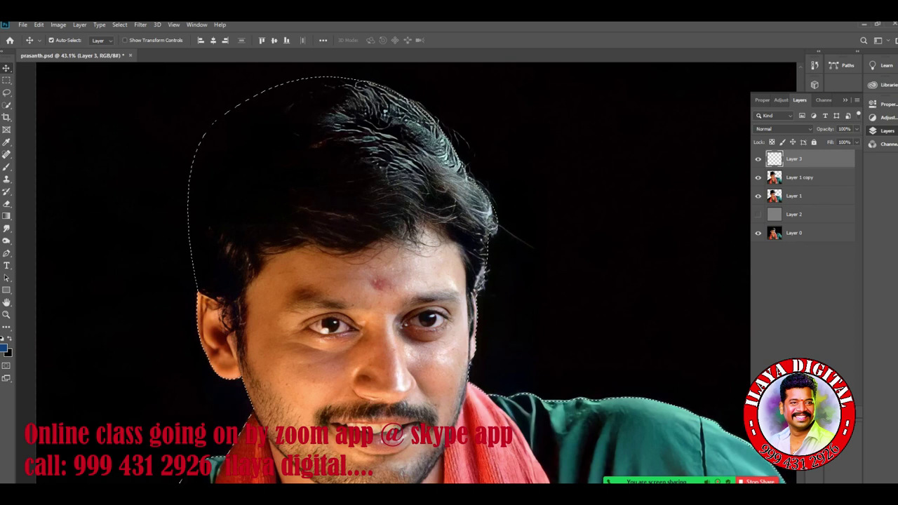
click(783, 129)
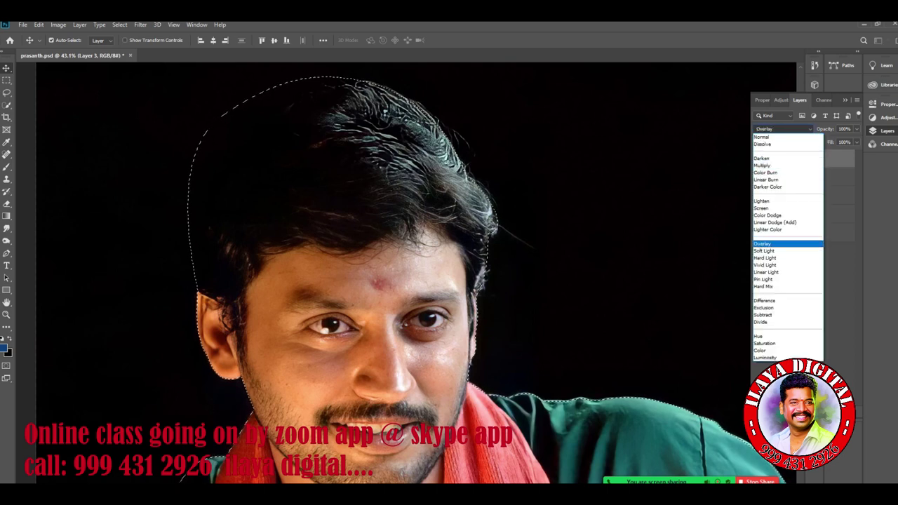
key(Return)
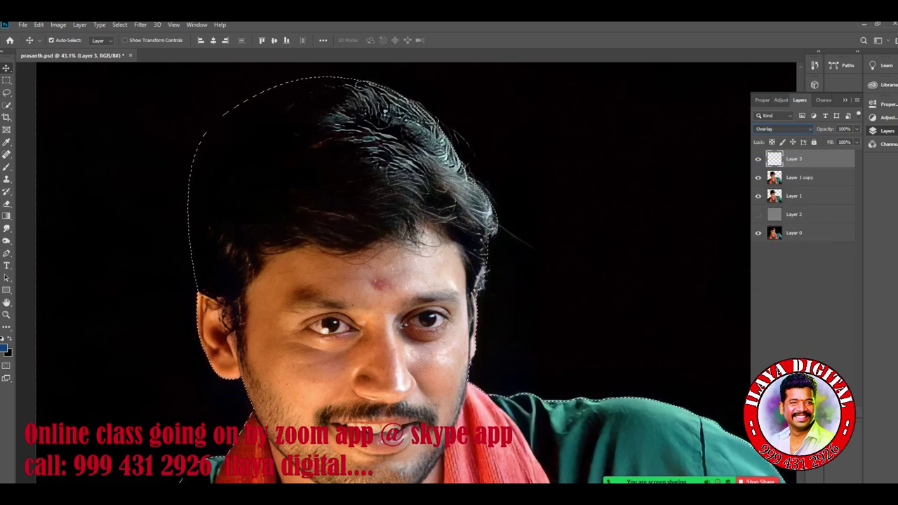
- Activate the Brush tool with the Soft Round preset
key(b)
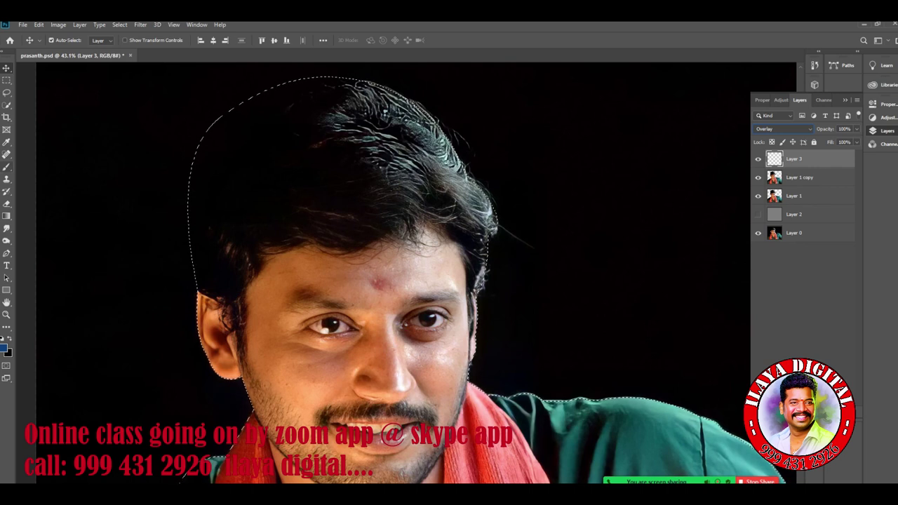
key(b)
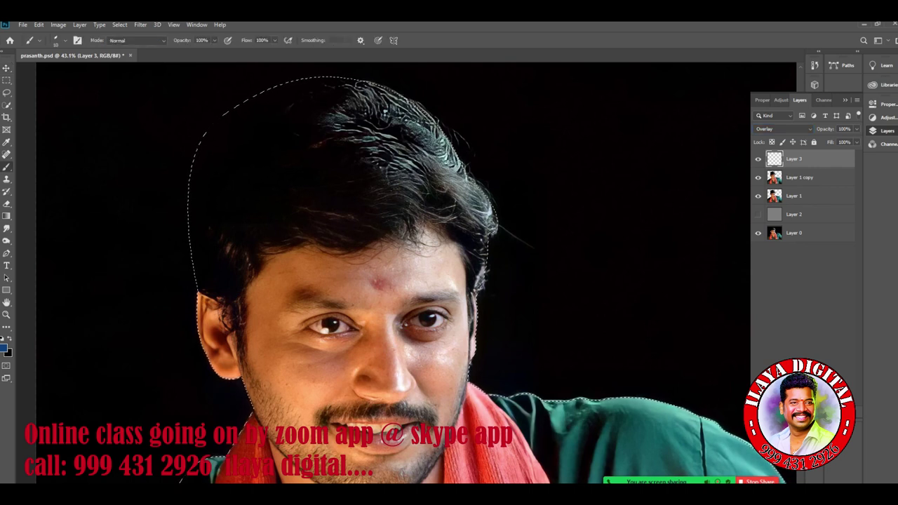
right_click(310, 175)
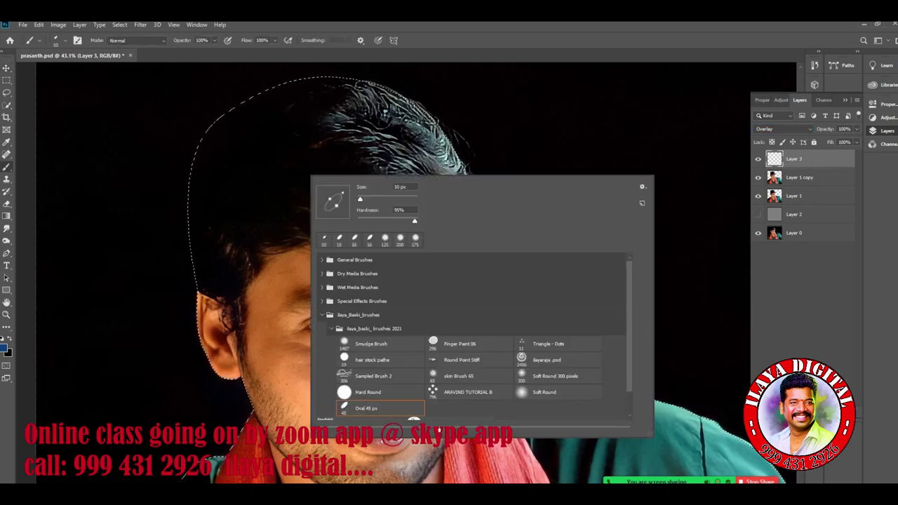
click(544, 392)
key(Return)
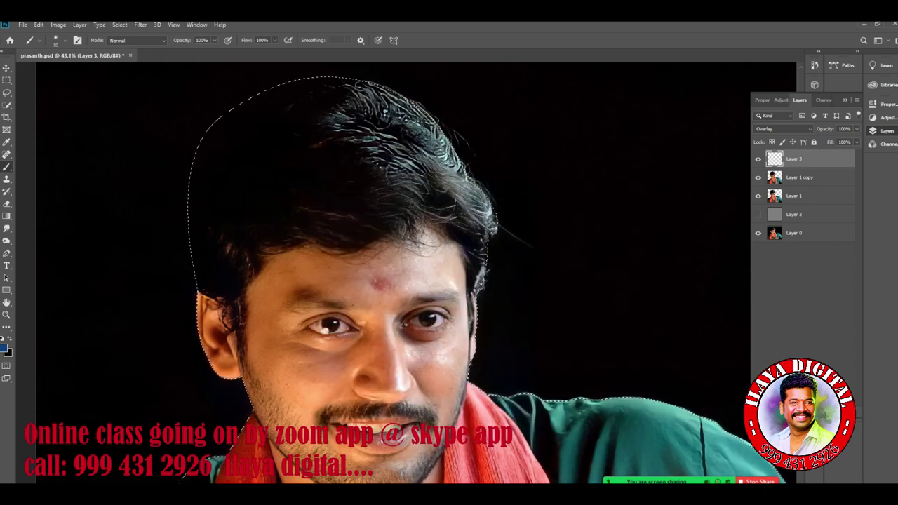
right_click(359, 166)
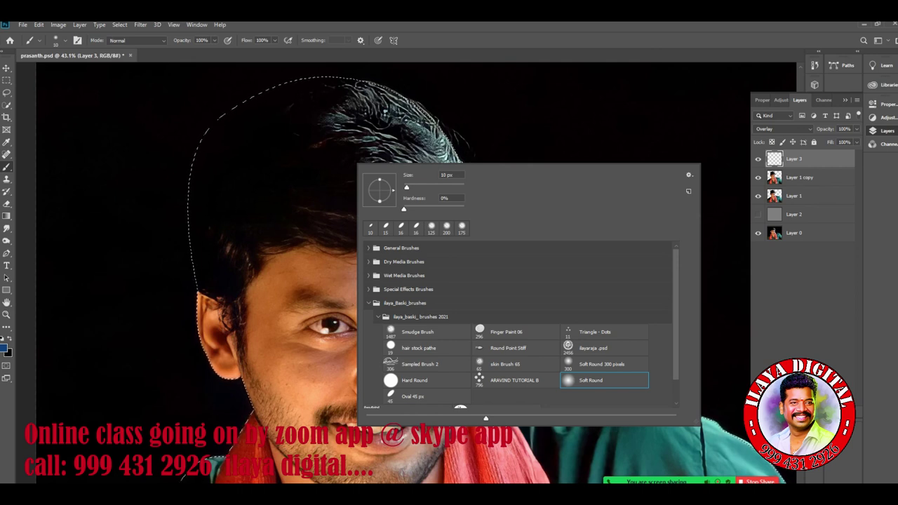
click(369, 248)
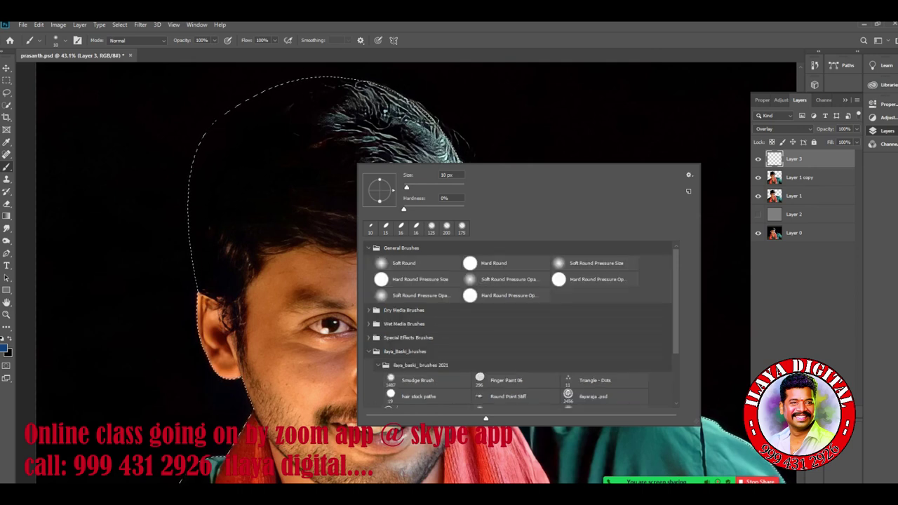
click(369, 248)
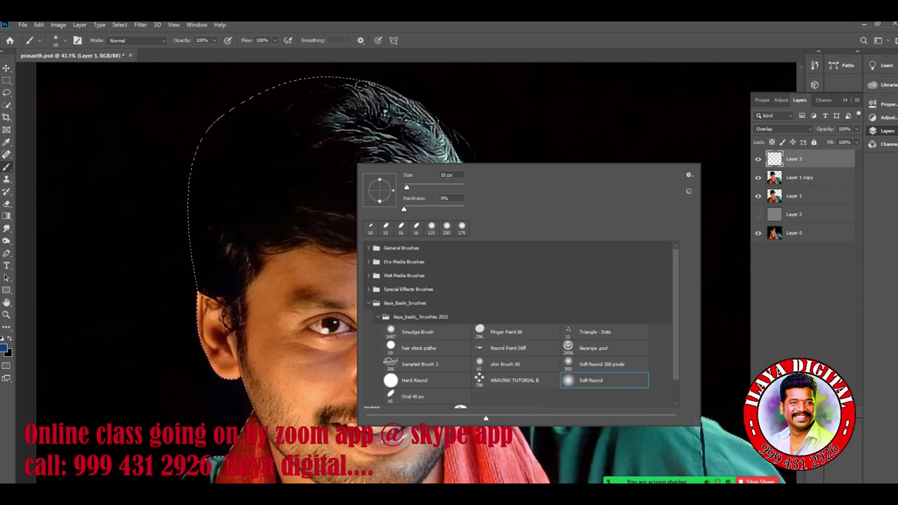
key(Escape)
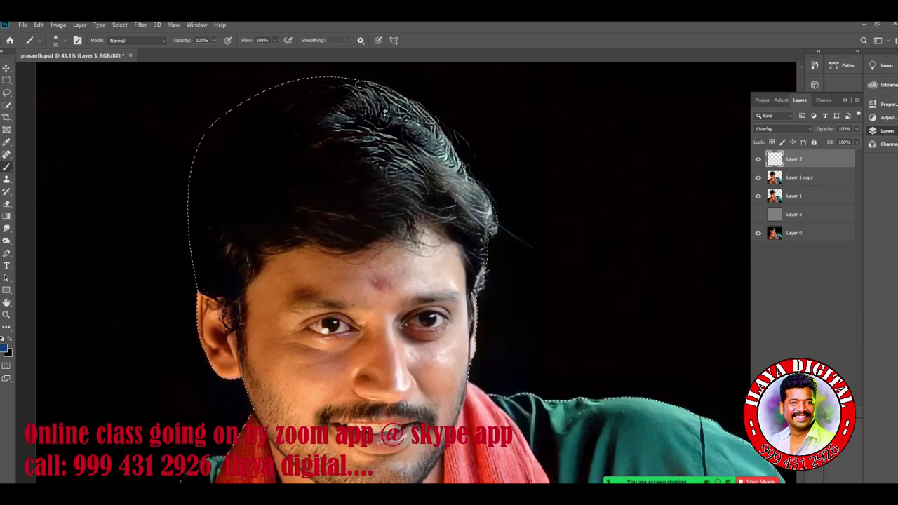
- Disable Spacing in the brush tip settings and move the settings window clear of the portrait
key(F5)
drag(743, 226, 504, 103)
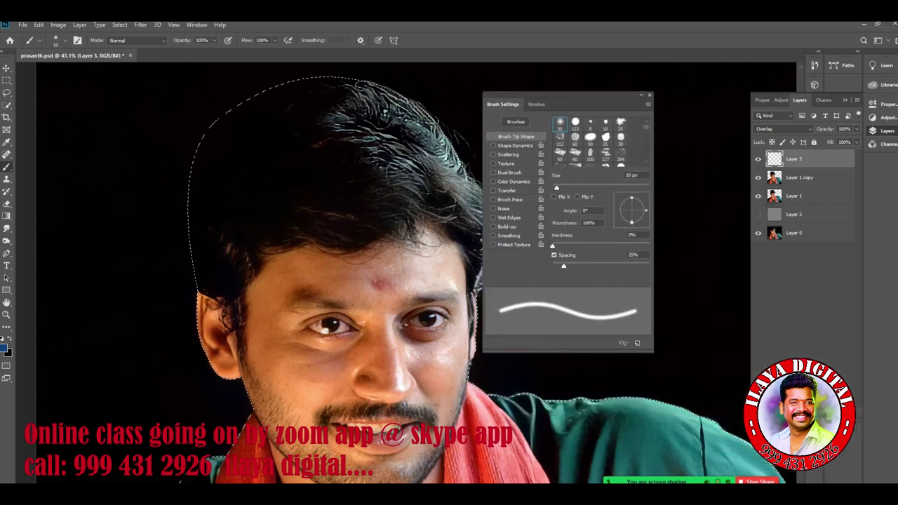
click(555, 253)
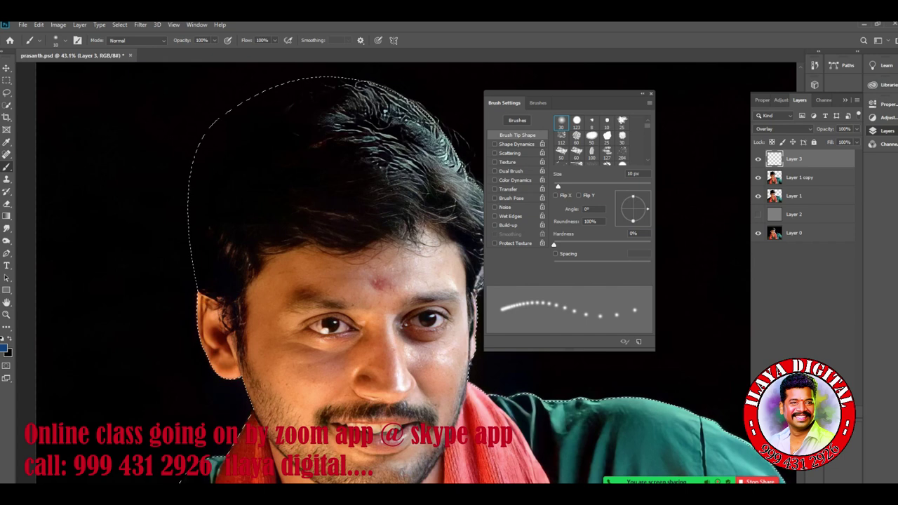
mouse_move(519, 99)
mouse_down()
mouse_move(706, 263)
mouse_move(757, 253)
mouse_move(755, 260)
mouse_up()
- Enlarge the soft brush to 400 px and lower its opacity to 29%
key(bracketright)
key(bracketright)
key(bracketright)
key(bracketright)
key(bracketright)
key(bracketright)
key(bracketright)
key(bracketright)
key(bracketright)
key(bracketright)
key(bracketright)
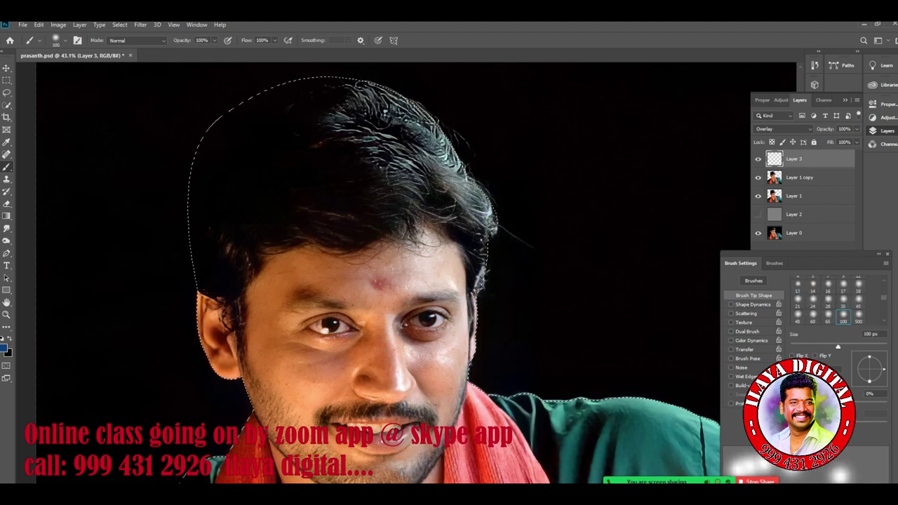
key(bracketright)
key(bracketright)
key(bracketright)
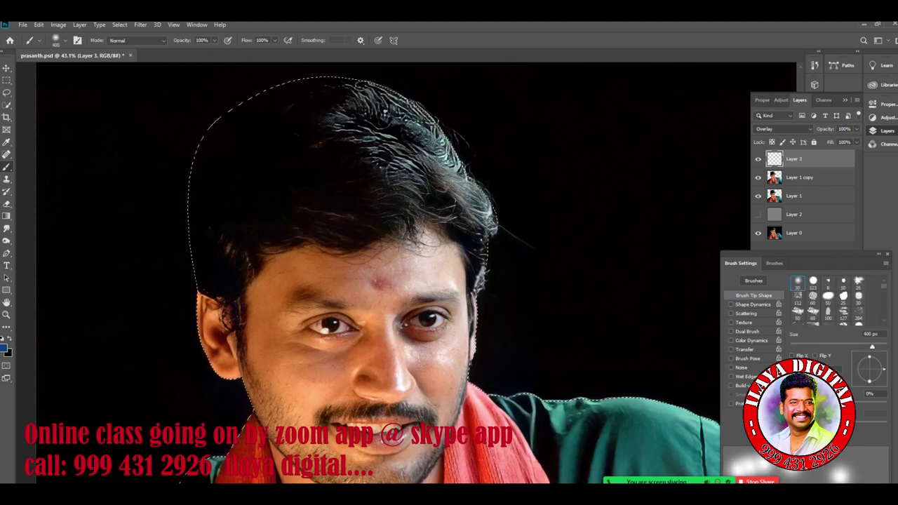
click(213, 40)
drag(208, 52, 183, 52)
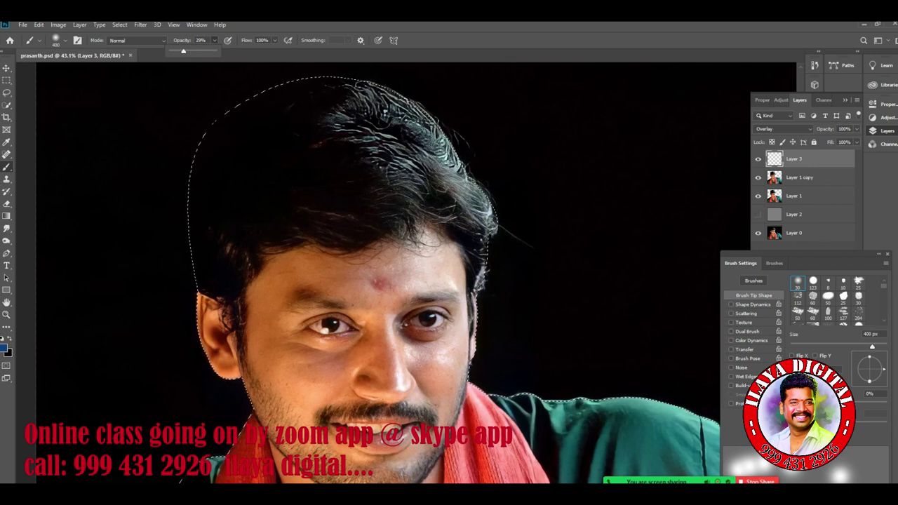
- Choose the bright cyan swatch and paint it over the lit side of the hair, the forehead edge and the green shirt's shoulder
key(F6)
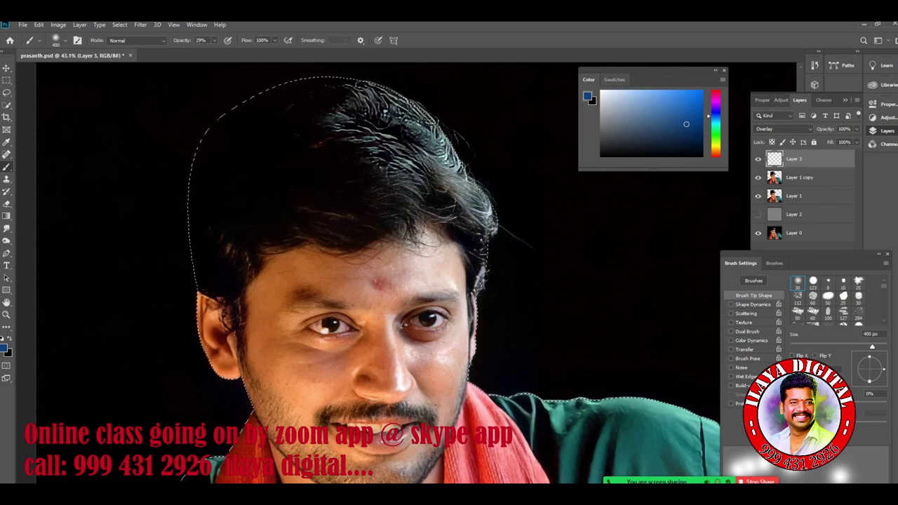
click(614, 79)
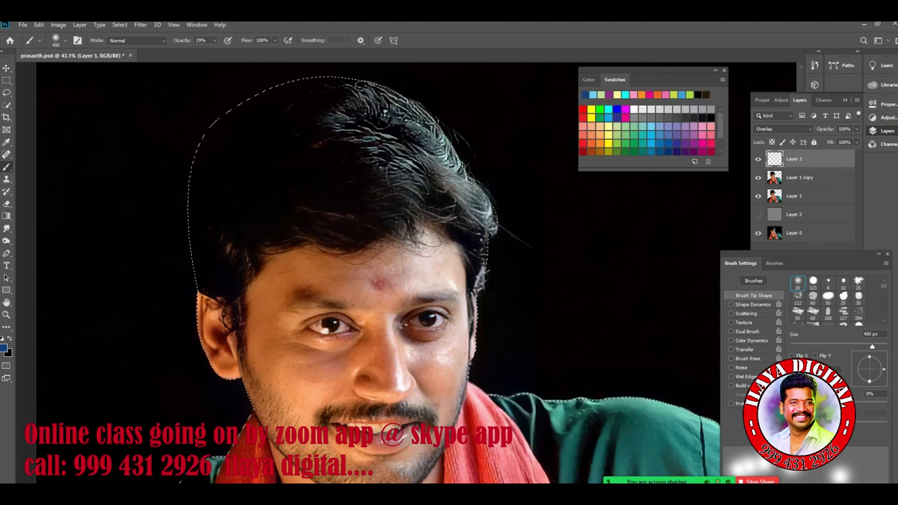
click(608, 109)
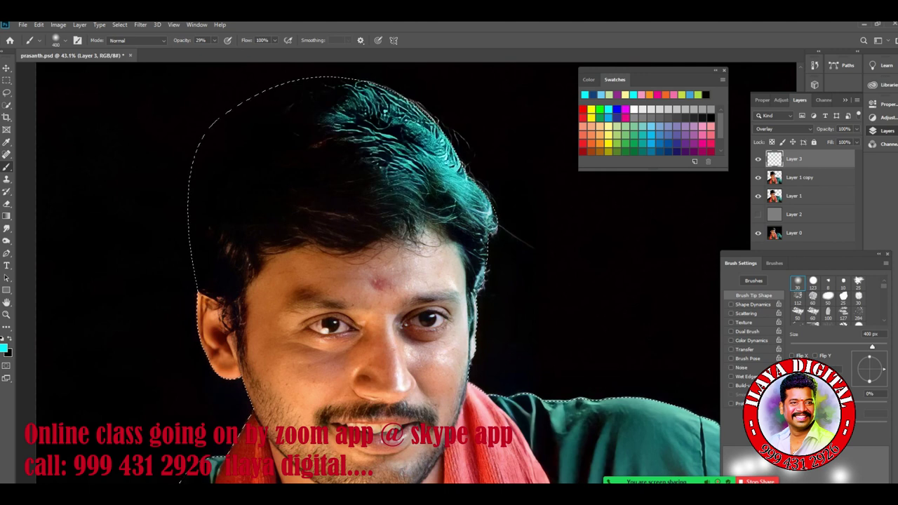
drag(436, 223, 440, 237)
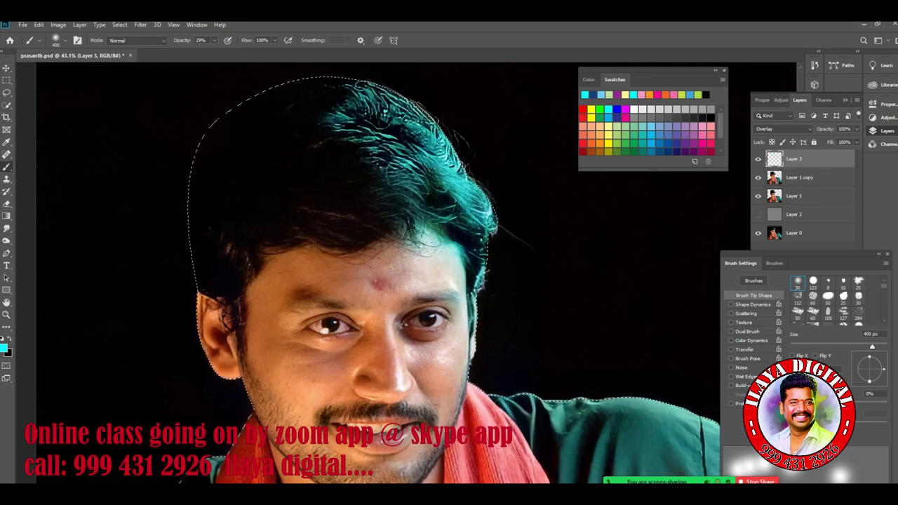
drag(603, 424, 684, 449)
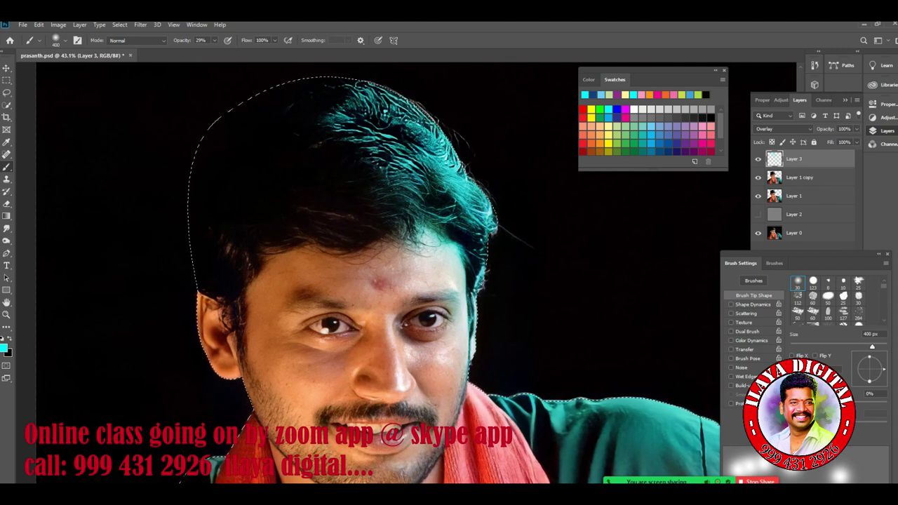
- Tint the hair highlights near the crown magenta, the visible ear pale yellow and the front hairline cyan
click(625, 118)
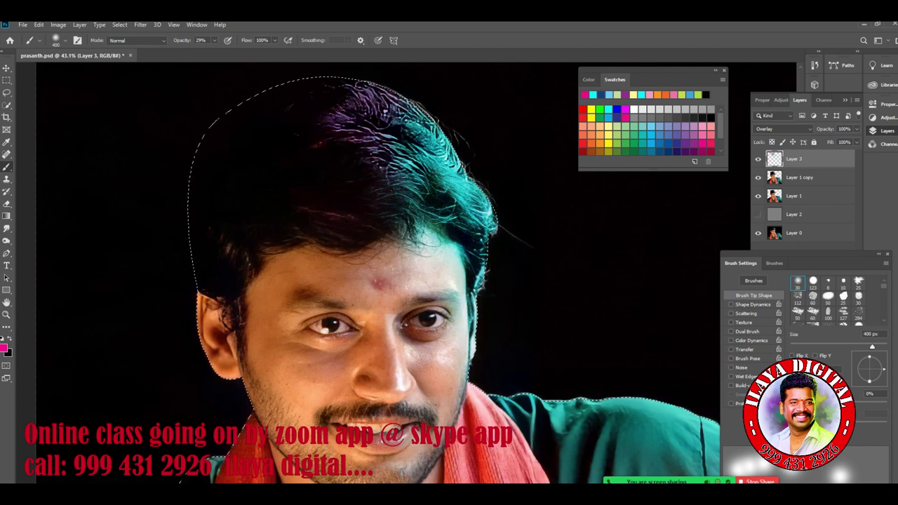
click(608, 127)
drag(223, 250, 231, 286)
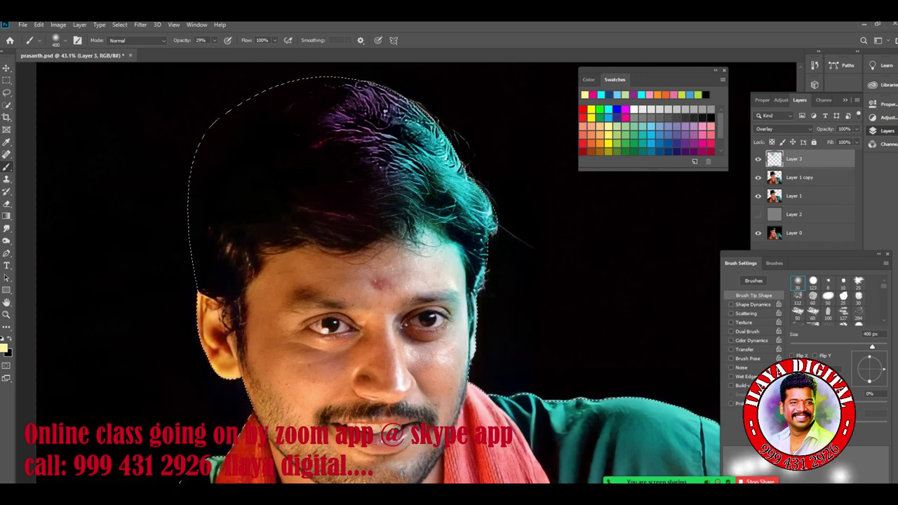
click(600, 94)
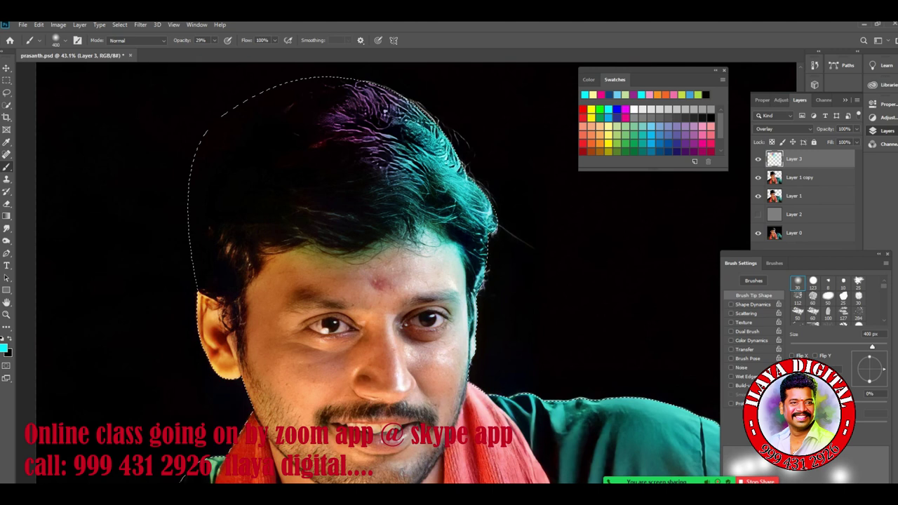
- Switch to the Eraser, enlarge its soft tip to 175 px and lower its opacity to 48%
key(e)
key(bracketright)
key(bracketright)
key(bracketright)
key(bracketright)
key(bracketright)
key(bracketright)
key(bracketright)
key(bracketright)
key(bracketright)
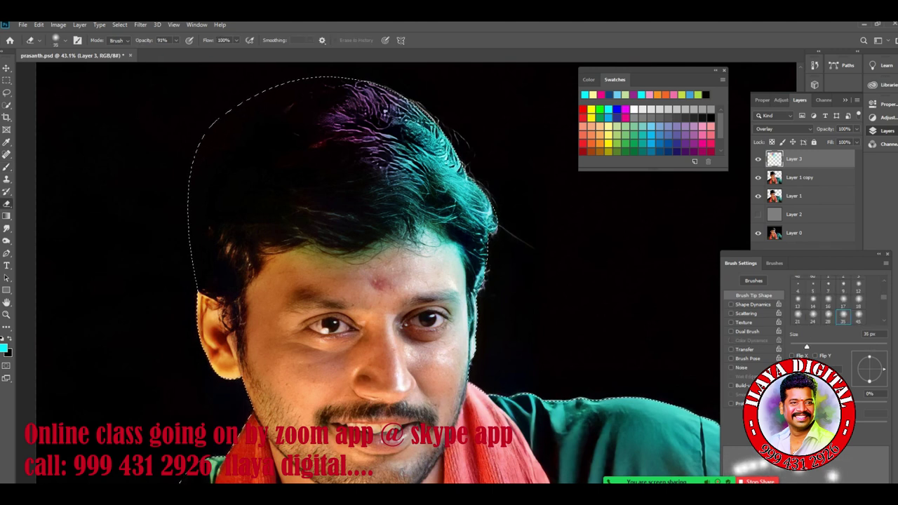
drag(176, 40, 170, 51)
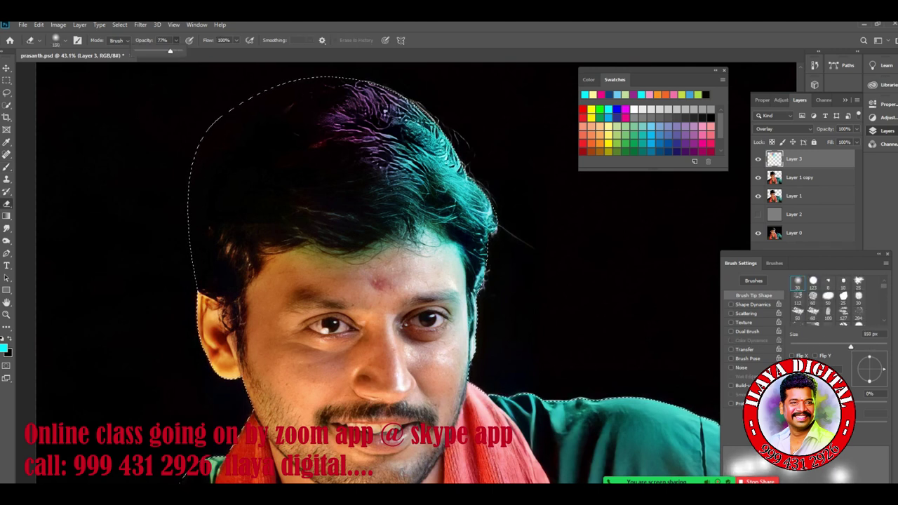
key(bracketright)
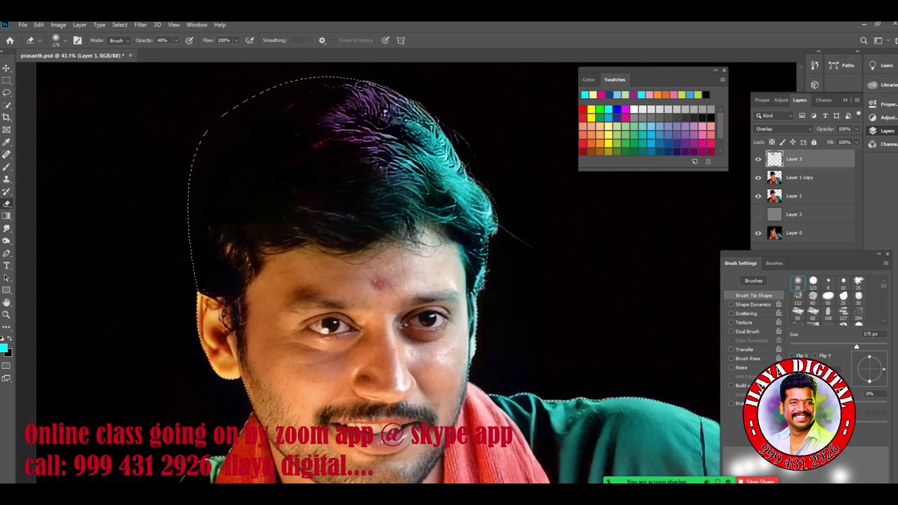
- Add a new blank layer above the Overlay tint layer and put the colour swatches away
key(ctrl+shift+n)
key(Return)
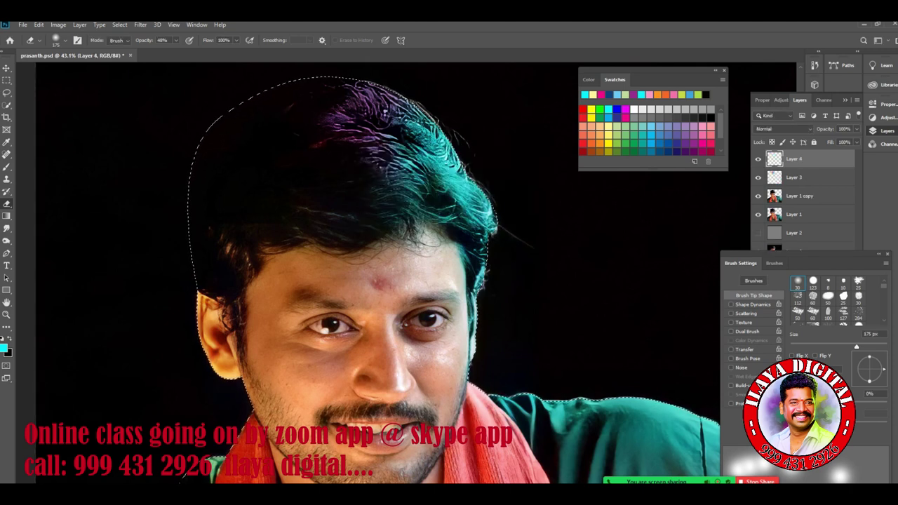
scroll(526, 247, up, 2)
click(724, 70)
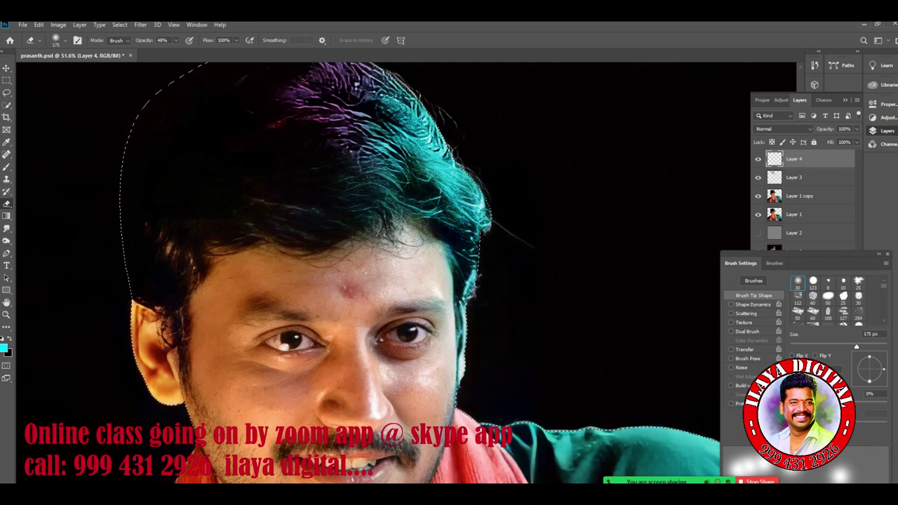
- Choose the Smudge tool with the Triangle - Dots brush and enlarge the tip to 60 px
click(6, 229)
right_click(265, 182)
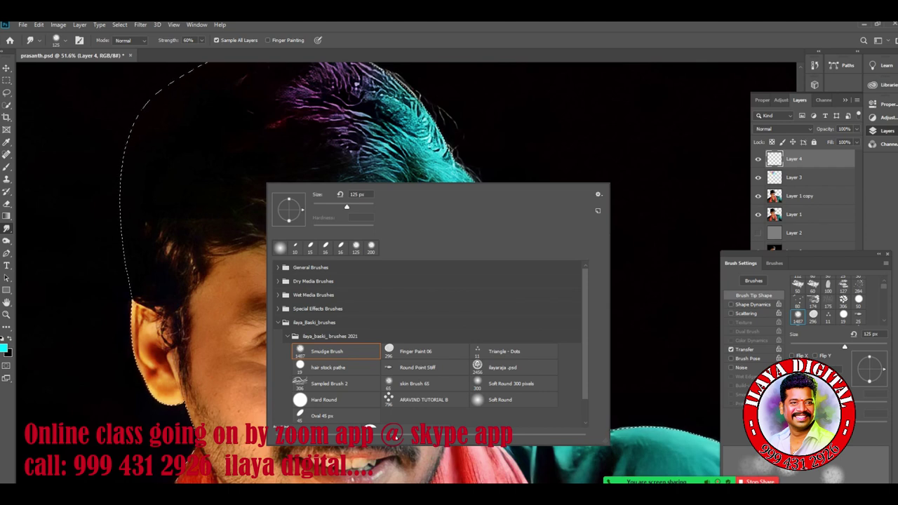
click(504, 351)
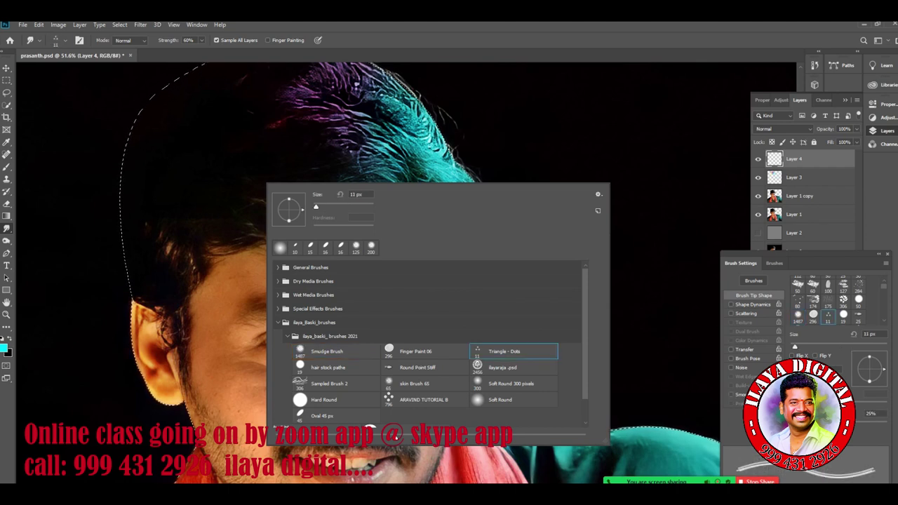
key(Return)
key(bracketright)
key(bracketright)
key(bracketright)
key(bracketright)
key(bracketright)
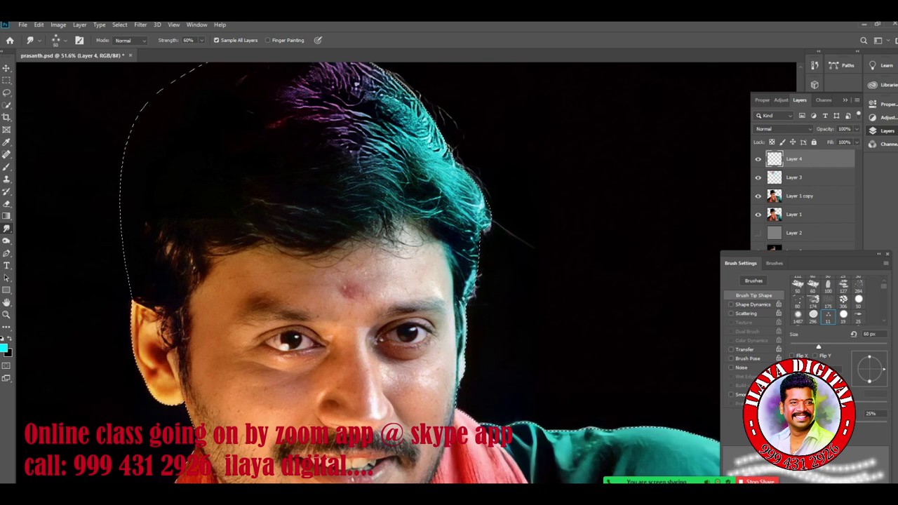
- Check the brush tip's spacing and stroke preview, and set the Smudge strength to 71%
mouse_move(814, 255)
mouse_down()
mouse_move(671, 227)
mouse_move(613, 117)
mouse_up()
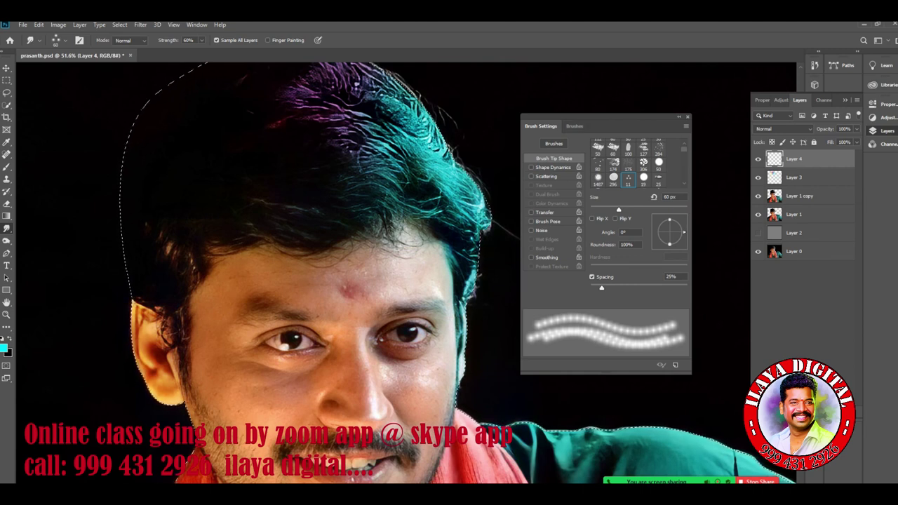
mouse_move(603, 117)
mouse_down()
mouse_move(704, 207)
mouse_move(796, 243)
mouse_move(795, 253)
mouse_up()
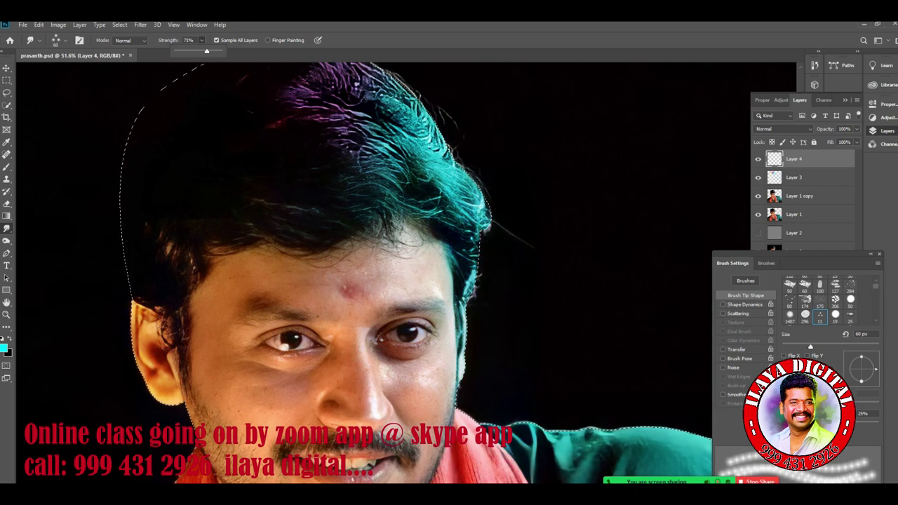
scroll(368, 263, up, 4)
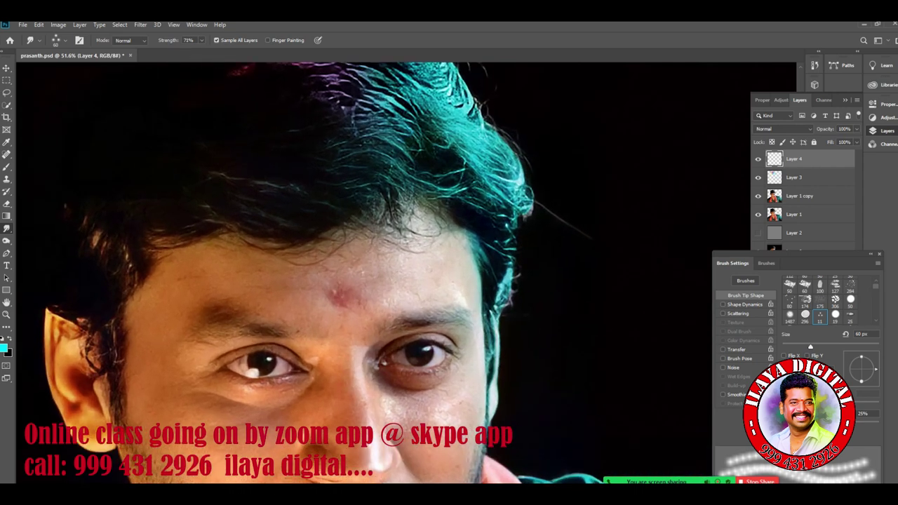
- Hide Layer 1, leaving Layer 1 copy shown beneath the blank smudge layer
drag(368, 263, 430, 355)
click(757, 195)
click(758, 196)
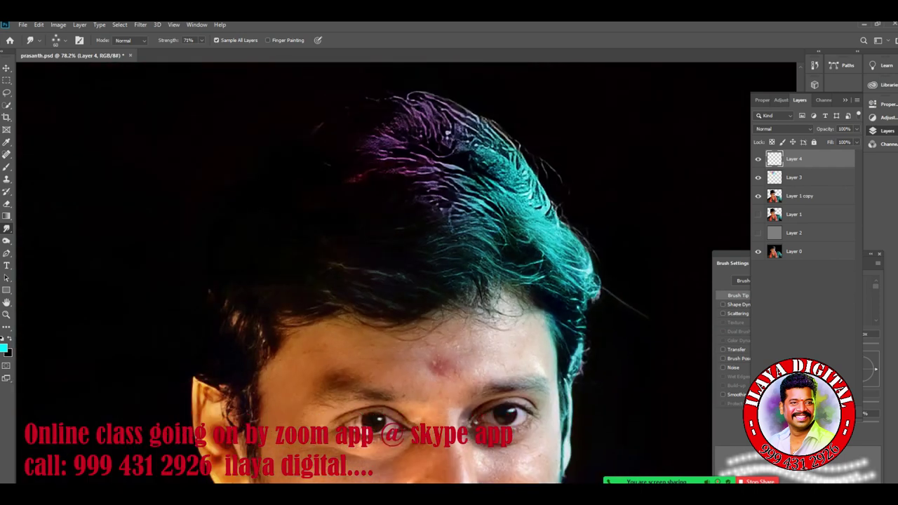
- Reduce the Smudge brush to 40 px and smooth the teal strands above the forehead into flowing curves
scroll(515, 253, up, 3)
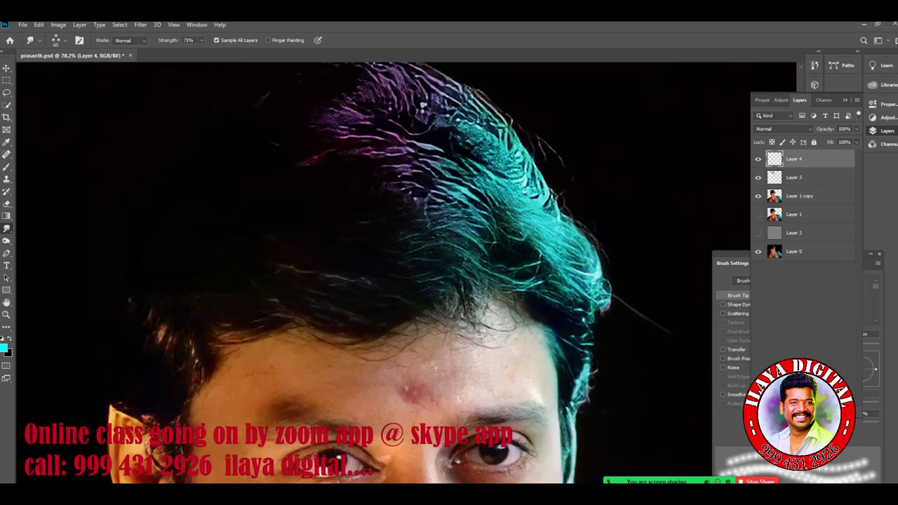
drag(421, 281, 528, 232)
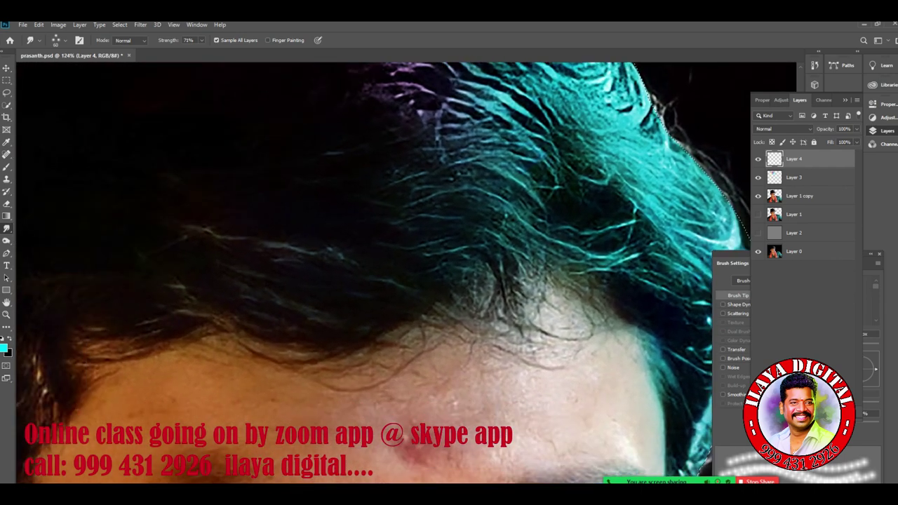
key(bracketleft)
key(bracketleft)
key(bracketleft)
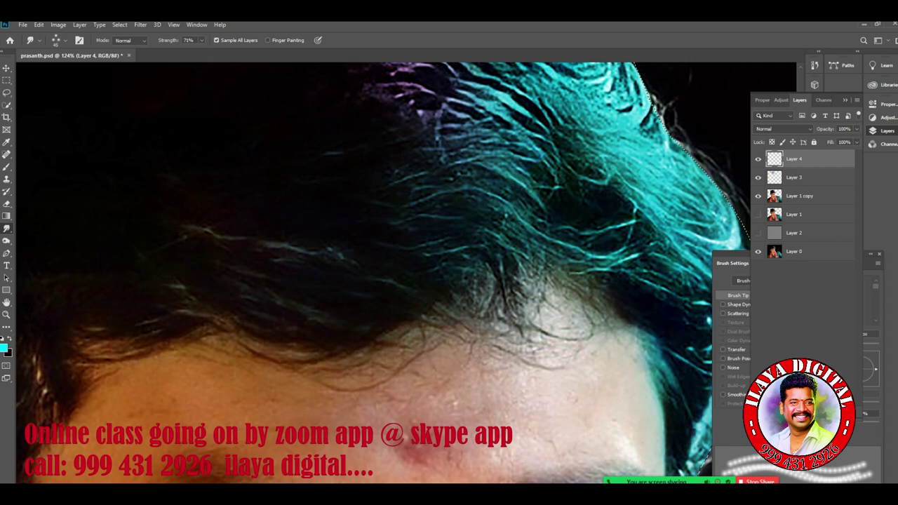
drag(525, 220, 416, 193)
mouse_move(520, 230)
mouse_down()
mouse_move(488, 207)
mouse_move(397, 205)
mouse_up()
mouse_move(522, 242)
mouse_down()
mouse_move(403, 216)
mouse_move(380, 225)
mouse_move(461, 226)
mouse_move(384, 230)
mouse_move(459, 239)
mouse_up()
mouse_move(504, 257)
mouse_down()
mouse_move(454, 242)
mouse_move(402, 252)
mouse_up()
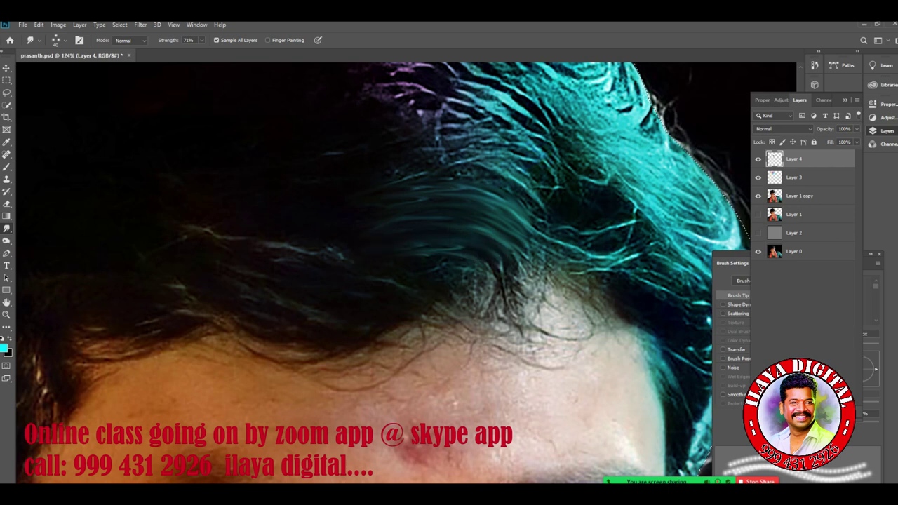
mouse_move(527, 199)
mouse_down()
mouse_move(480, 168)
mouse_move(384, 180)
mouse_move(518, 171)
mouse_move(412, 155)
mouse_up()
mouse_move(540, 166)
mouse_down()
mouse_move(452, 129)
mouse_move(404, 133)
mouse_move(488, 121)
mouse_move(397, 117)
mouse_move(535, 139)
mouse_move(429, 123)
mouse_move(394, 133)
mouse_up()
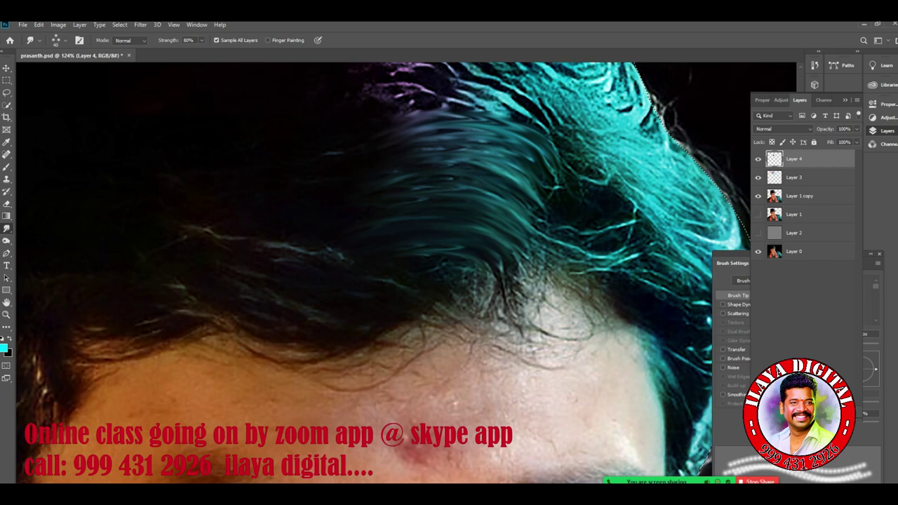
- Raise the Smudge strength to 80% and pull the teal strands into longer, smoother curves toward the dark hair
mouse_move(542, 154)
mouse_down()
mouse_move(460, 125)
mouse_move(376, 139)
mouse_up()
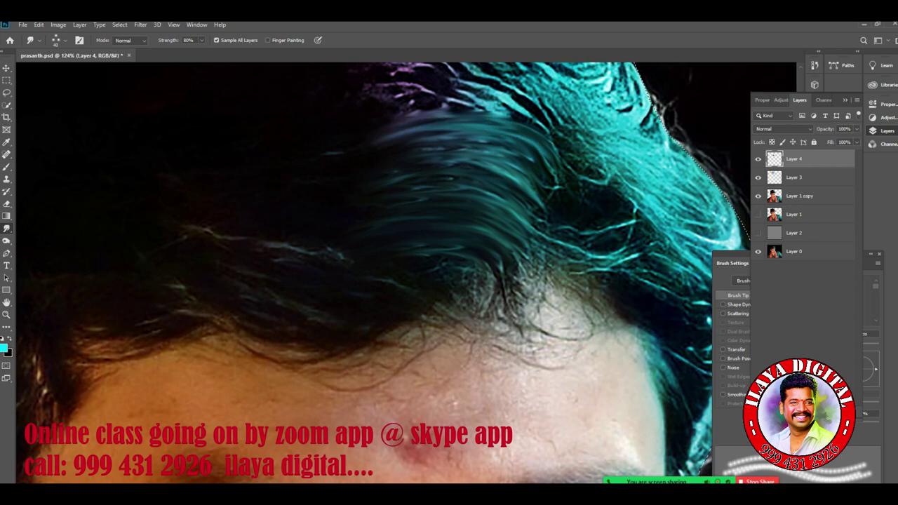
mouse_move(531, 168)
mouse_down()
mouse_move(463, 139)
mouse_move(383, 148)
mouse_up()
mouse_move(534, 187)
mouse_down()
mouse_move(439, 154)
mouse_move(373, 164)
mouse_up()
mouse_move(531, 205)
mouse_down()
mouse_move(486, 186)
mouse_move(373, 186)
mouse_up()
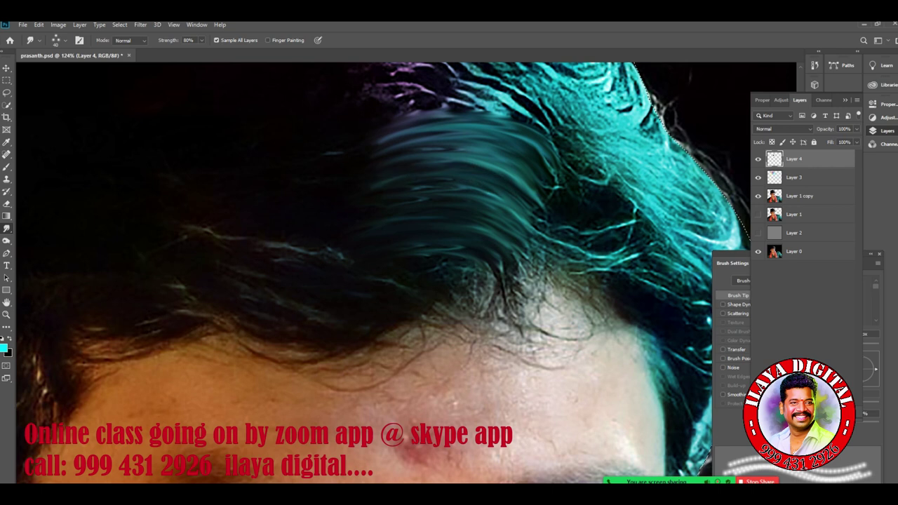
mouse_move(517, 217)
mouse_down()
mouse_move(425, 188)
mouse_move(361, 192)
mouse_up()
drag(499, 233, 455, 218)
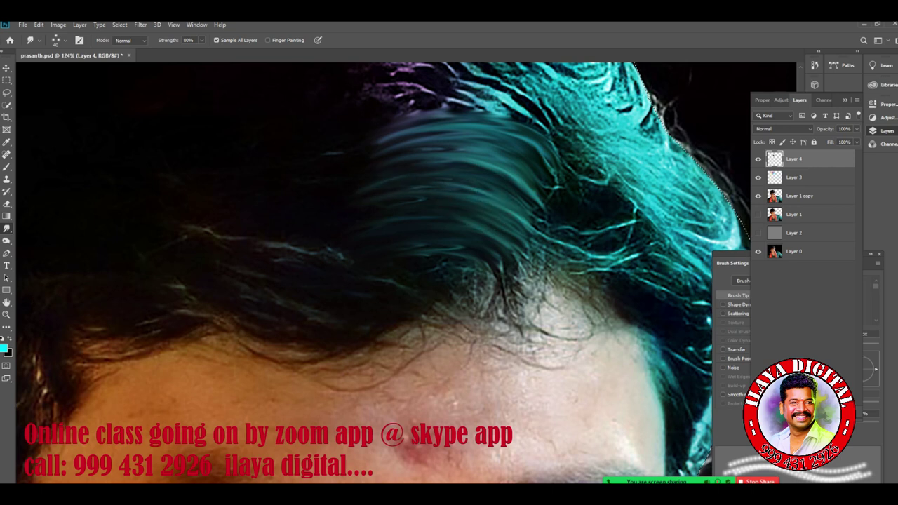
- Smudge the lower part of the teal lock, sweeping the strands up from the front hairline
mouse_move(493, 253)
mouse_down()
mouse_move(474, 242)
mouse_move(394, 240)
mouse_up()
drag(481, 278, 423, 246)
mouse_move(483, 290)
mouse_down()
mouse_move(389, 249)
mouse_move(457, 270)
mouse_move(450, 267)
mouse_up()
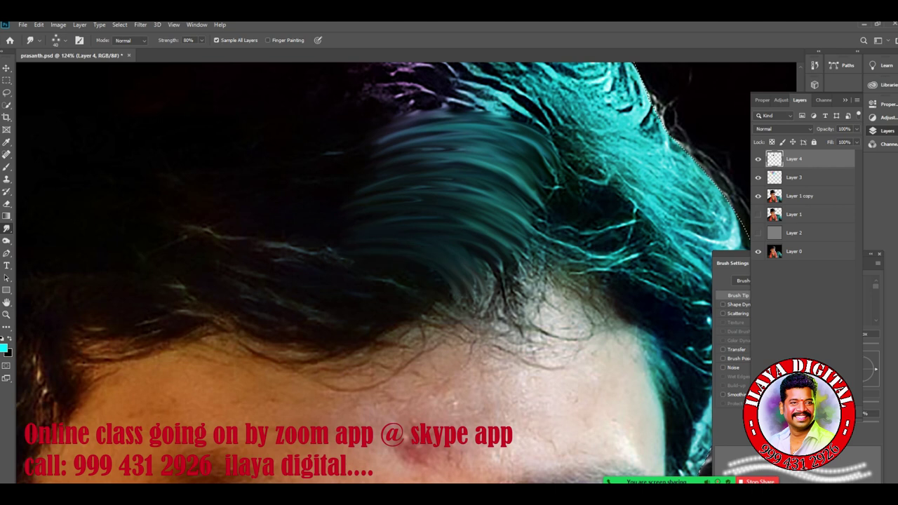
drag(393, 247, 331, 251)
mouse_move(473, 291)
mouse_down()
mouse_move(459, 272)
mouse_move(401, 245)
mouse_move(455, 256)
mouse_move(472, 269)
mouse_move(445, 247)
mouse_up()
drag(495, 283, 463, 245)
- Reduce the Smudge brush to 35 px and blend the hair roots at the hairline into the teal lock
key(h)
drag(495, 283, 511, 272)
scroll(512, 235, up, 4)
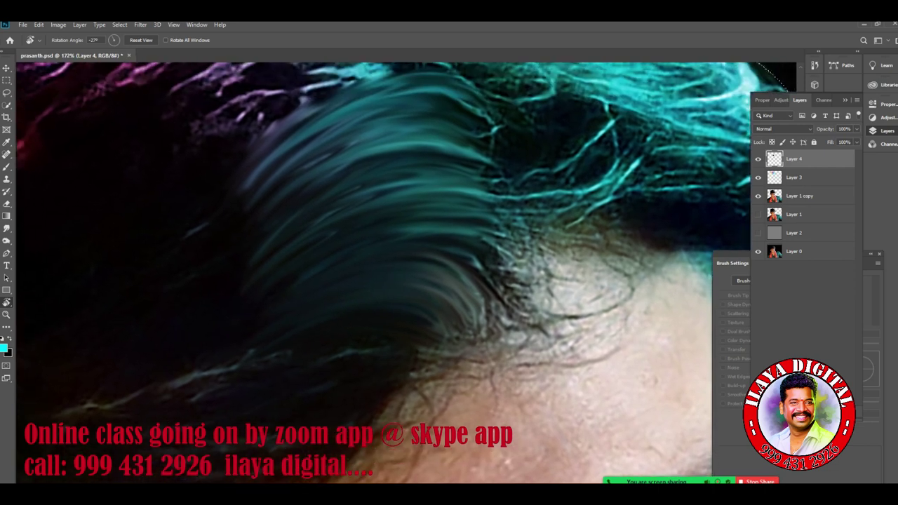
key(r)
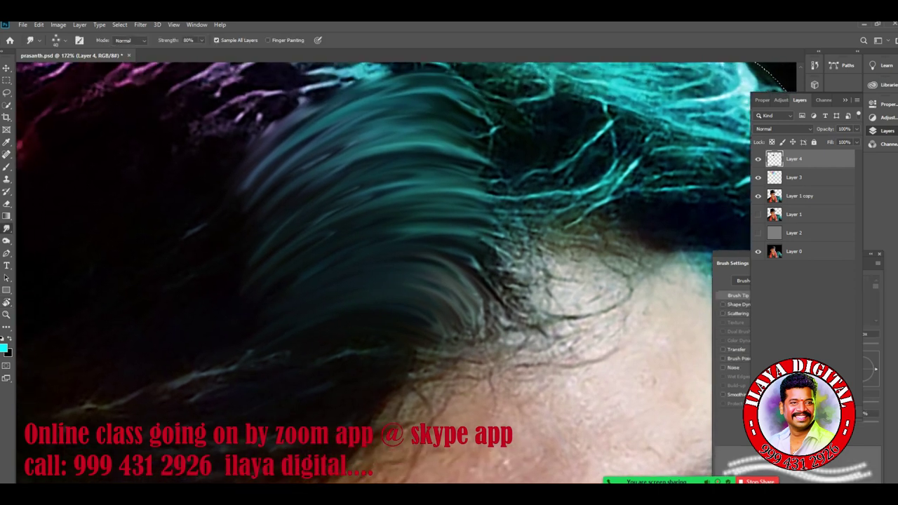
drag(505, 278, 385, 227)
mouse_move(492, 254)
mouse_down()
mouse_move(443, 230)
mouse_move(330, 236)
mouse_up()
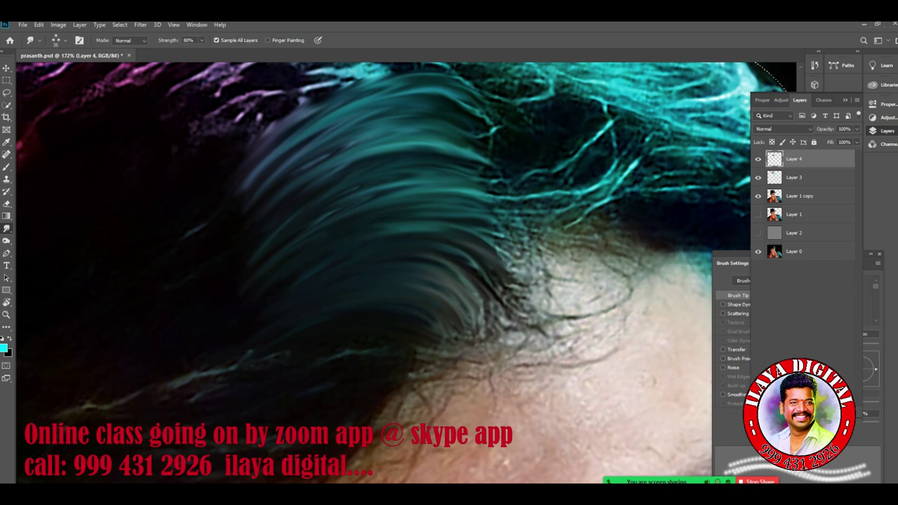
click(723, 349)
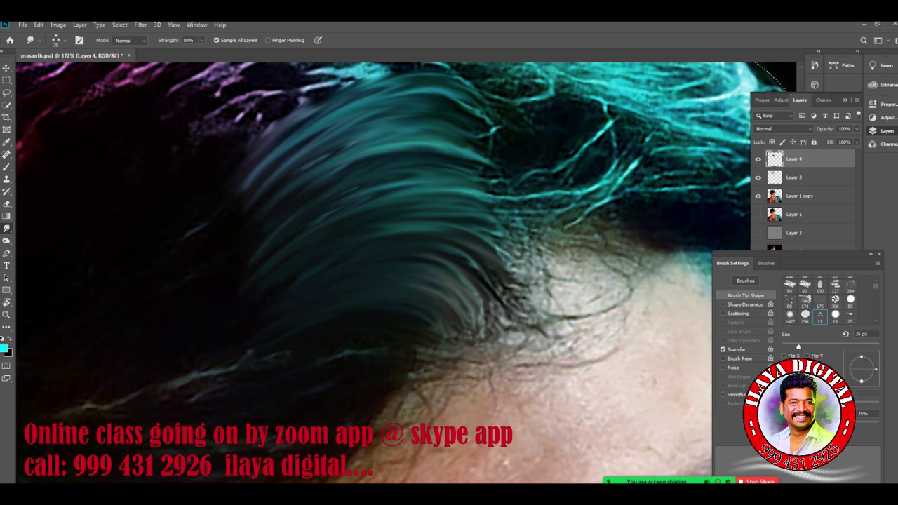
click(723, 349)
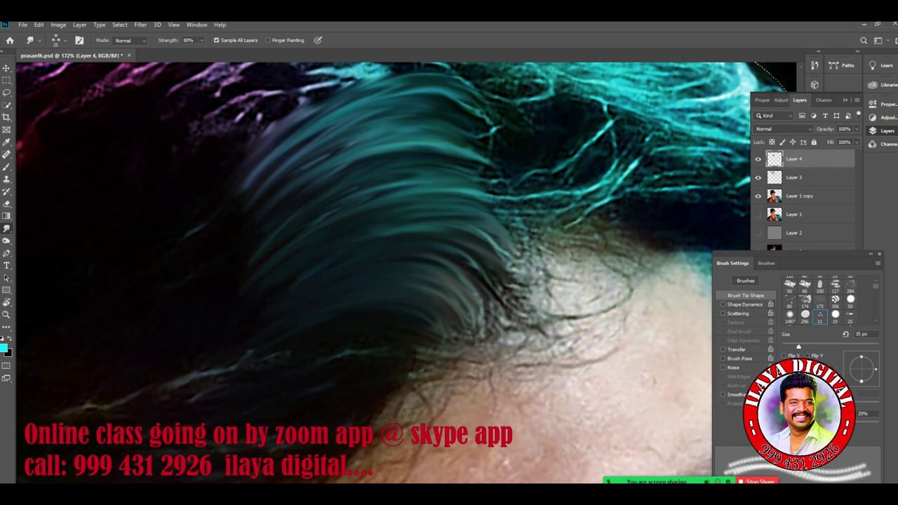
key(ctrl+z)
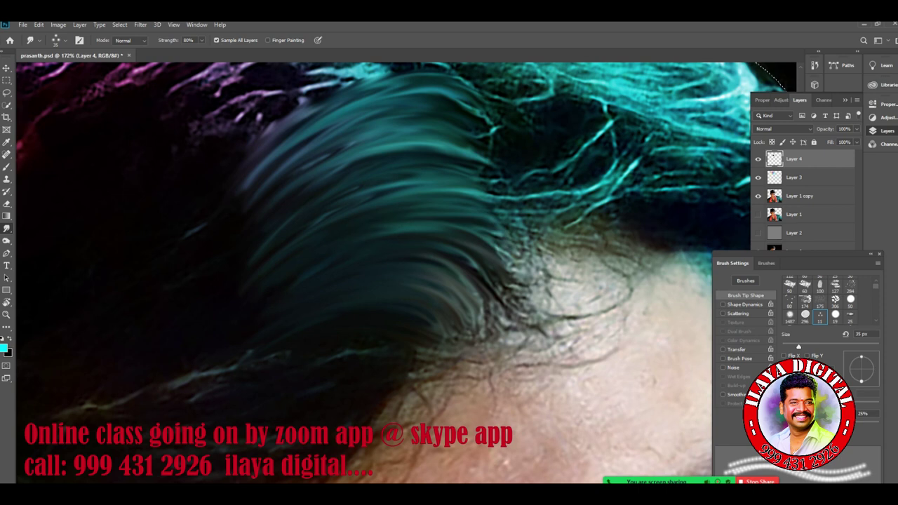
- Smudge the teal lock back and forth along its curve, from the hairline roots to its upper strands
mouse_move(442, 246)
mouse_down()
mouse_move(483, 275)
mouse_move(505, 309)
mouse_up()
mouse_move(435, 219)
mouse_down()
mouse_move(491, 246)
mouse_move(523, 280)
mouse_up()
key(ctrl+z)
mouse_move(317, 185)
mouse_down()
mouse_move(502, 204)
mouse_move(521, 236)
mouse_up()
mouse_move(515, 226)
mouse_down()
mouse_move(435, 185)
mouse_move(301, 191)
mouse_up()
mouse_move(314, 223)
mouse_down()
mouse_move(363, 192)
mouse_move(505, 230)
mouse_move(380, 187)
mouse_move(319, 216)
mouse_move(378, 151)
mouse_move(502, 179)
mouse_move(336, 154)
mouse_move(297, 175)
mouse_up()
mouse_move(308, 136)
mouse_down()
mouse_move(433, 94)
mouse_move(497, 135)
mouse_up()
mouse_move(497, 129)
mouse_down()
mouse_move(434, 89)
mouse_move(282, 133)
mouse_up()
- Smooth the dark fringe and its light stray wisps into curved strands beside the teal lock
drag(351, 336, 522, 184)
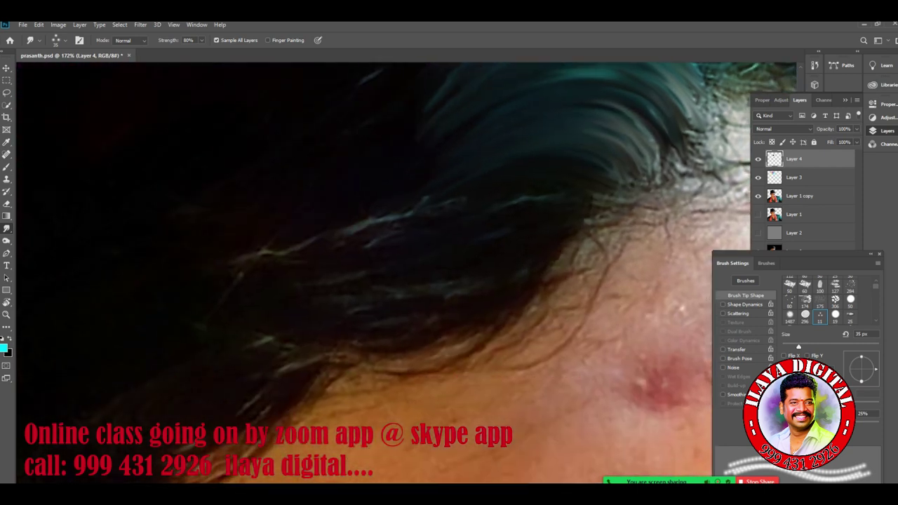
key(Escape)
scroll(512, 323, down, 5)
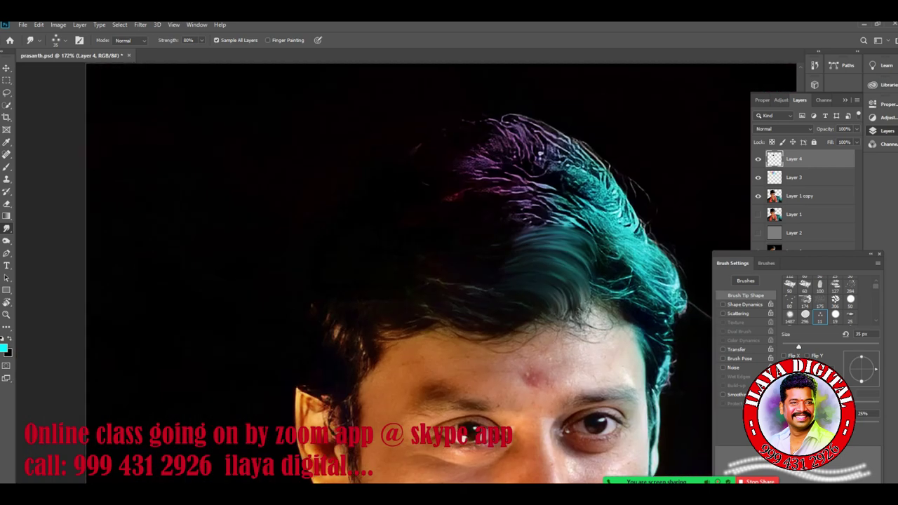
scroll(512, 323, up, 3)
scroll(512, 322, down, 3)
scroll(500, 323, down, 3)
scroll(499, 324, up, 8)
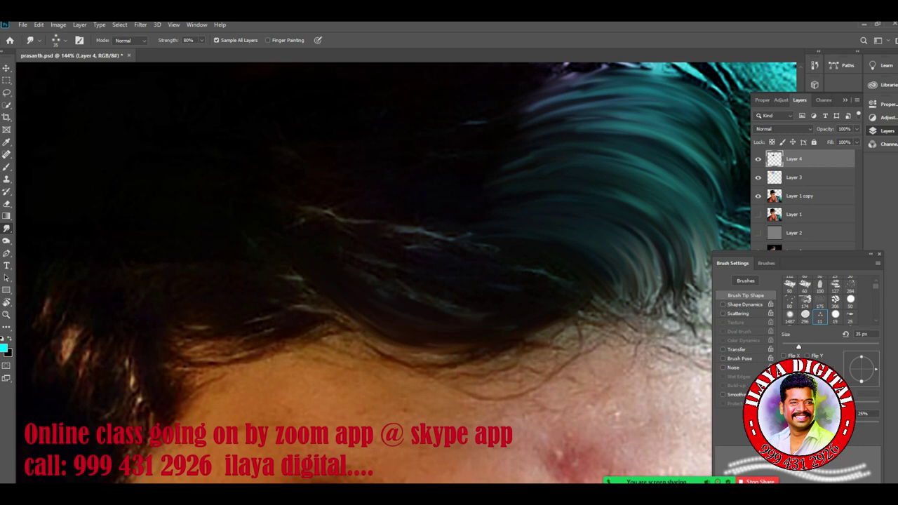
drag(358, 261, 452, 306)
mouse_move(302, 207)
mouse_down()
mouse_move(401, 272)
mouse_move(364, 236)
mouse_up()
drag(331, 212, 418, 249)
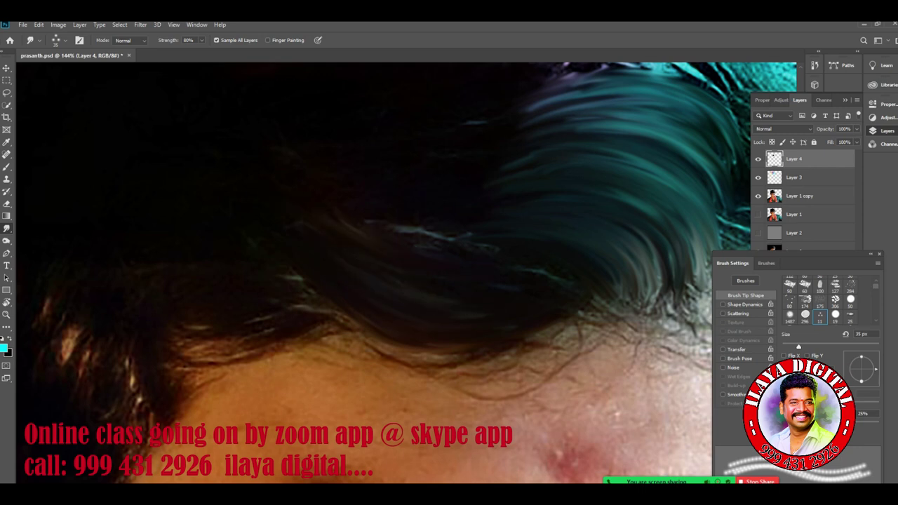
- Smudge the fringe's lower edge along the forehead, blending the fine stray hairs into a smooth curve
mouse_move(286, 272)
mouse_down()
mouse_move(378, 339)
mouse_move(350, 323)
mouse_move(495, 355)
mouse_move(563, 325)
mouse_up()
mouse_move(344, 320)
mouse_down()
mouse_move(371, 342)
mouse_move(458, 366)
mouse_move(572, 330)
mouse_move(422, 358)
mouse_up()
drag(313, 298, 403, 370)
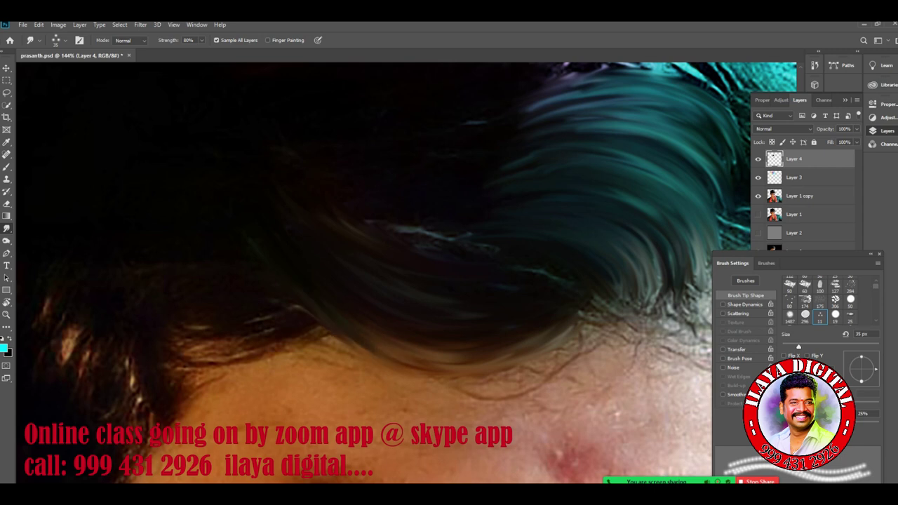
mouse_move(588, 326)
mouse_down()
mouse_move(520, 377)
mouse_move(463, 385)
mouse_move(414, 372)
mouse_up()
mouse_move(325, 321)
mouse_down()
mouse_move(431, 377)
mouse_move(516, 379)
mouse_move(600, 337)
mouse_up()
drag(487, 391, 408, 372)
- Blend the remaining bright wisps in the middle of the dark fringe into the surrounding strands
drag(497, 248, 379, 225)
mouse_move(463, 253)
mouse_down()
mouse_move(367, 214)
mouse_move(469, 233)
mouse_up()
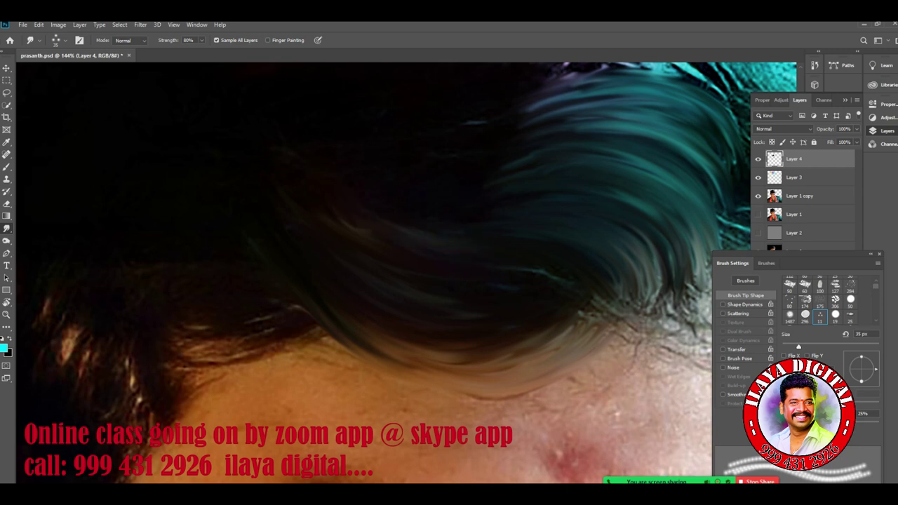
drag(369, 237, 331, 209)
mouse_move(515, 267)
mouse_down()
mouse_move(593, 304)
mouse_move(575, 279)
mouse_up()
- Sweep the pale hair roots at the hairline upward into the base of the teal lock
mouse_move(615, 313)
mouse_down()
mouse_move(590, 270)
mouse_move(632, 310)
mouse_move(618, 272)
mouse_move(655, 313)
mouse_up()
drag(660, 320, 645, 240)
mouse_move(668, 260)
mouse_down()
mouse_move(671, 313)
mouse_move(690, 267)
mouse_up()
drag(691, 245, 688, 307)
drag(704, 300, 697, 226)
scroll(491, 364, down, 7)
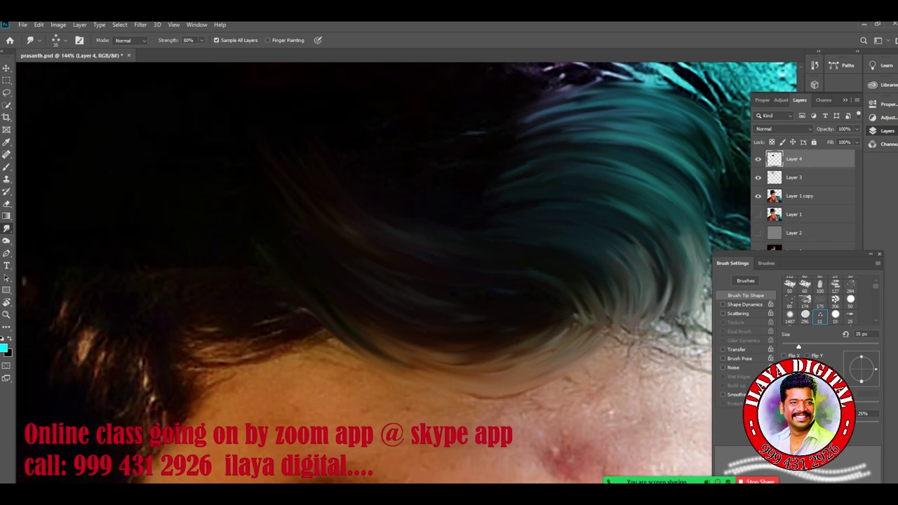
scroll(414, 386, up, 6)
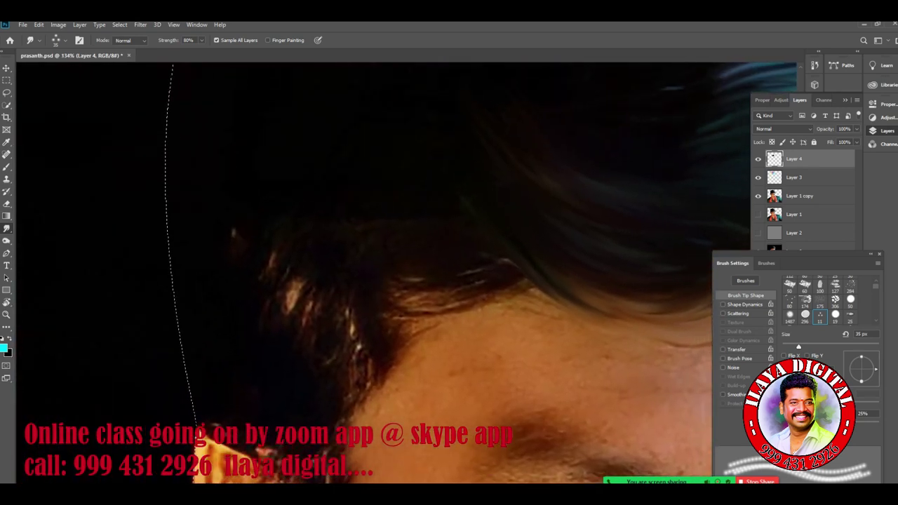
- Smudge the remaining stray hairs on the fringe's lower edge over the forehead into smooth strands toward the temple
mouse_move(446, 302)
mouse_down()
mouse_move(361, 294)
mouse_move(511, 288)
mouse_up()
mouse_move(508, 291)
mouse_down()
mouse_move(474, 307)
mouse_move(378, 312)
mouse_move(515, 300)
mouse_up()
drag(507, 263, 387, 277)
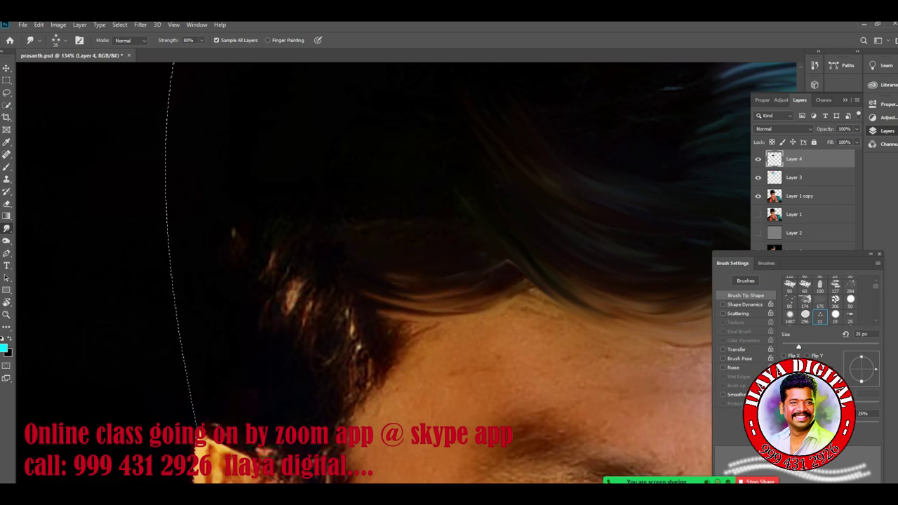
mouse_move(453, 342)
mouse_down()
mouse_move(386, 342)
mouse_move(441, 342)
mouse_up()
- Blend the bright, rough wisps at the temple above the ear into curved, downward-sweeping strands
drag(393, 316, 512, 229)
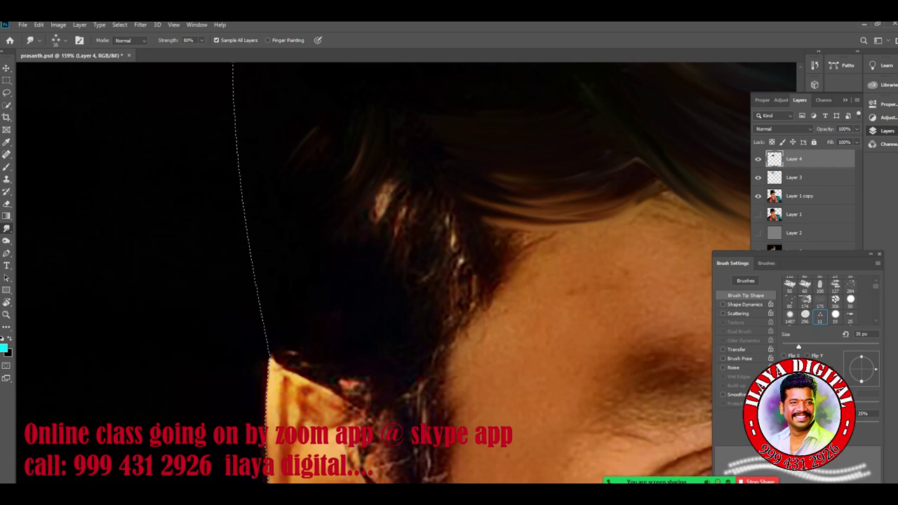
mouse_move(390, 185)
mouse_down()
mouse_move(349, 237)
mouse_move(380, 209)
mouse_move(338, 244)
mouse_up()
drag(404, 204, 393, 234)
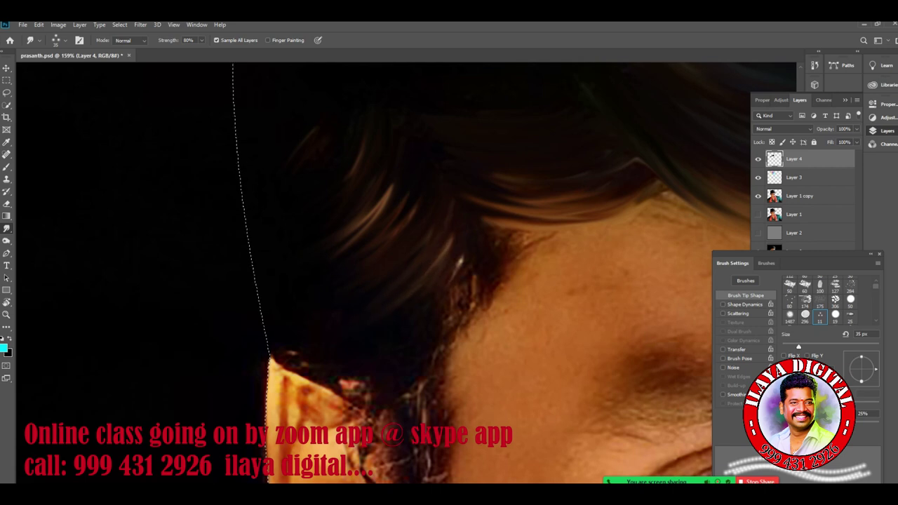
scroll(492, 312, up, 3)
drag(471, 262, 441, 282)
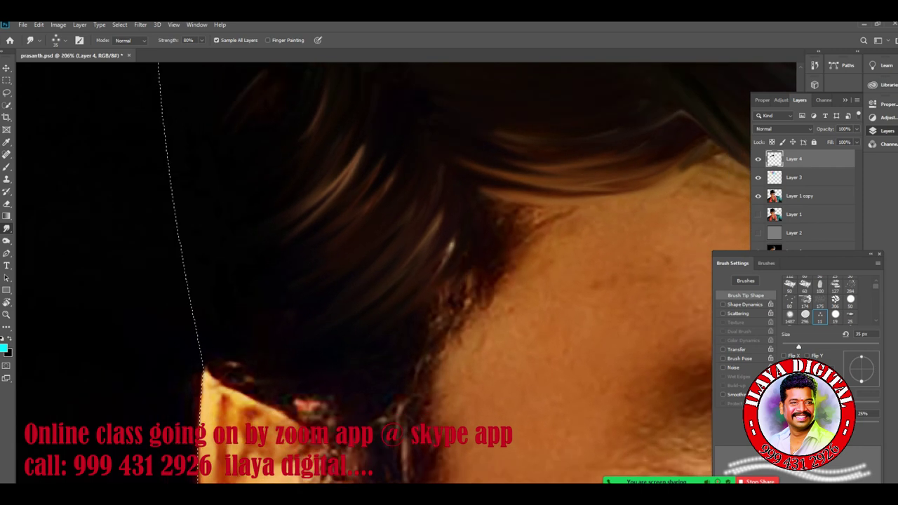
- Smooth the temple hairline along the forehead corner, pulling its fine hairs down and back toward the ear
mouse_move(471, 275)
mouse_down()
mouse_move(439, 317)
mouse_move(397, 342)
mouse_up()
mouse_move(517, 218)
mouse_down()
mouse_move(493, 270)
mouse_move(415, 343)
mouse_up()
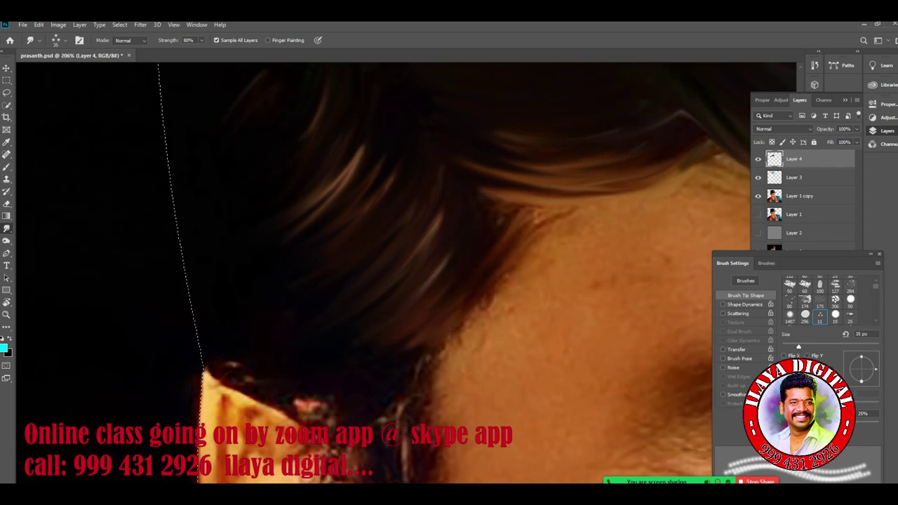
drag(508, 202, 484, 270)
drag(494, 203, 479, 261)
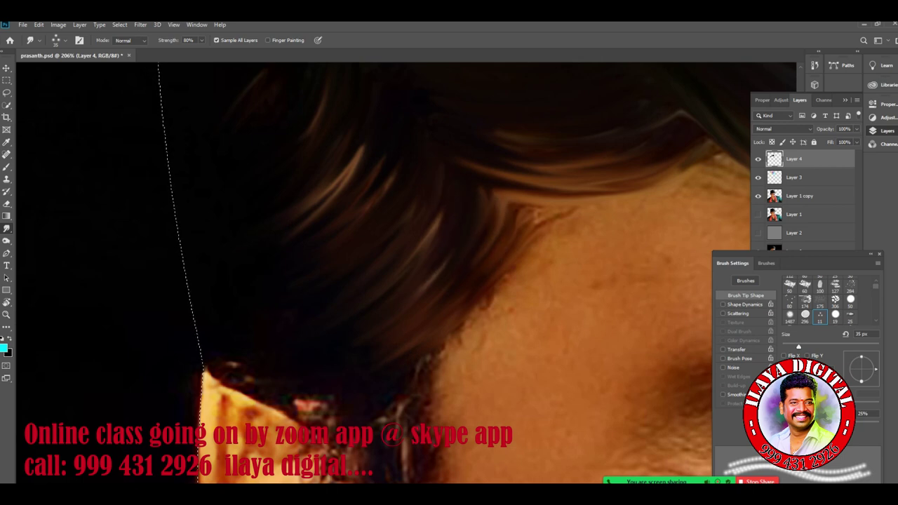
drag(509, 202, 468, 282)
mouse_move(523, 205)
mouse_down()
mouse_move(527, 233)
mouse_move(479, 315)
mouse_move(368, 374)
mouse_up()
- Undo the last smudge stroke and soften the highlight strands in the side hair above the ear
mouse_move(363, 146)
mouse_down()
mouse_move(349, 171)
mouse_move(277, 226)
mouse_move(338, 184)
mouse_move(366, 145)
mouse_move(291, 226)
mouse_up()
key(ctrl+z)
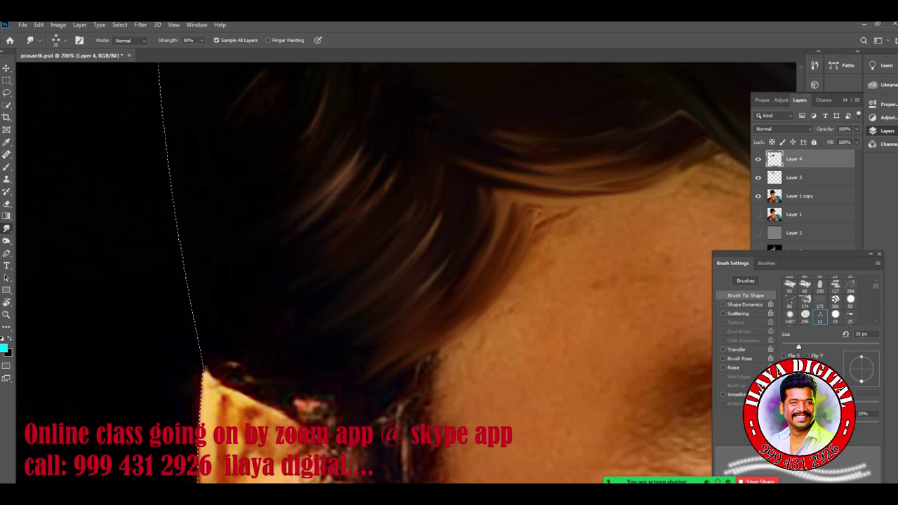
drag(324, 101, 282, 173)
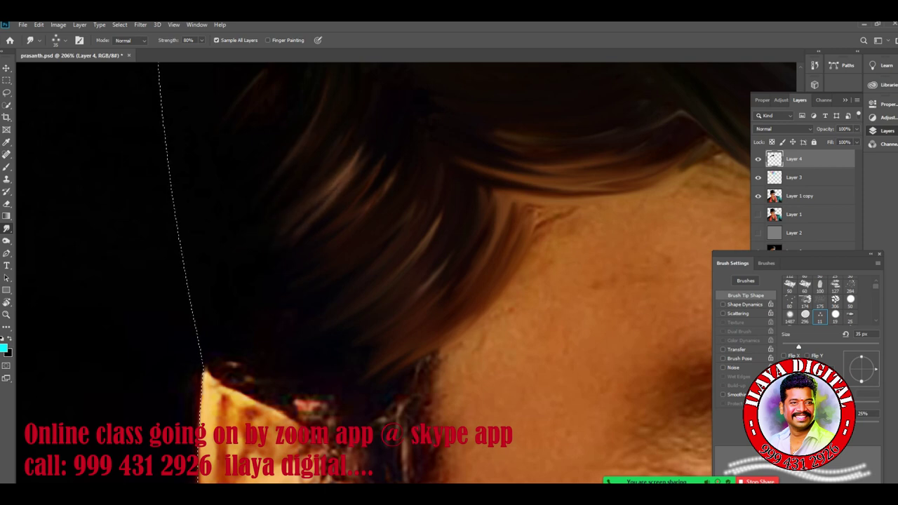
drag(340, 188, 300, 223)
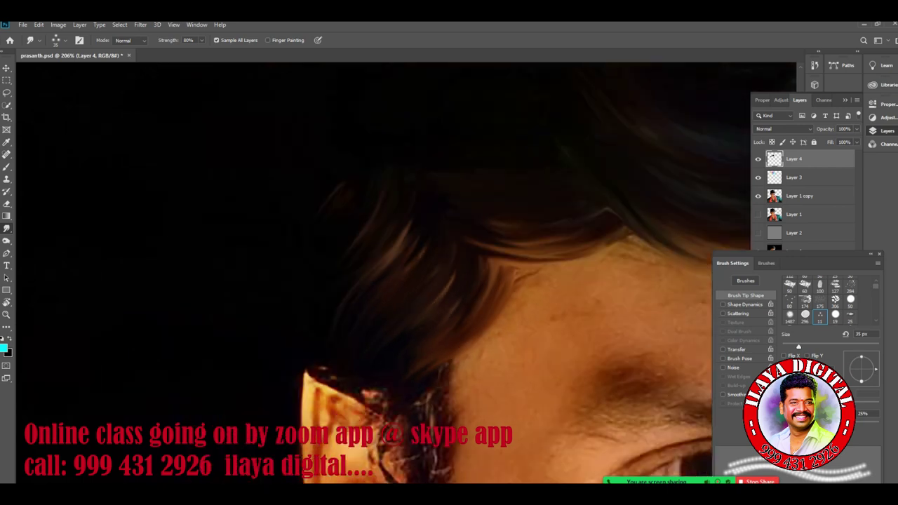
- Reduce the Smudge brush to 30 px and blend the rough hair over the top and inner edge of the ear
scroll(406, 274, down, 4)
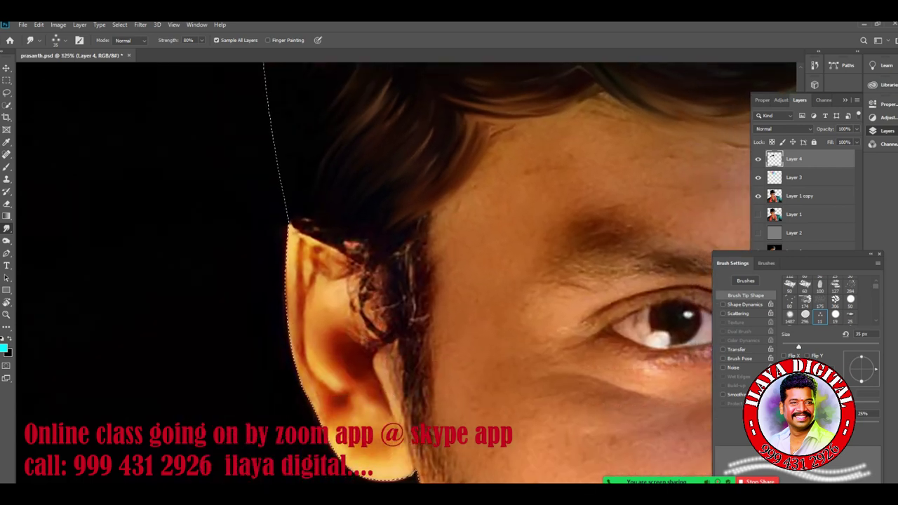
key(bracketleft)
scroll(484, 268, up, 3)
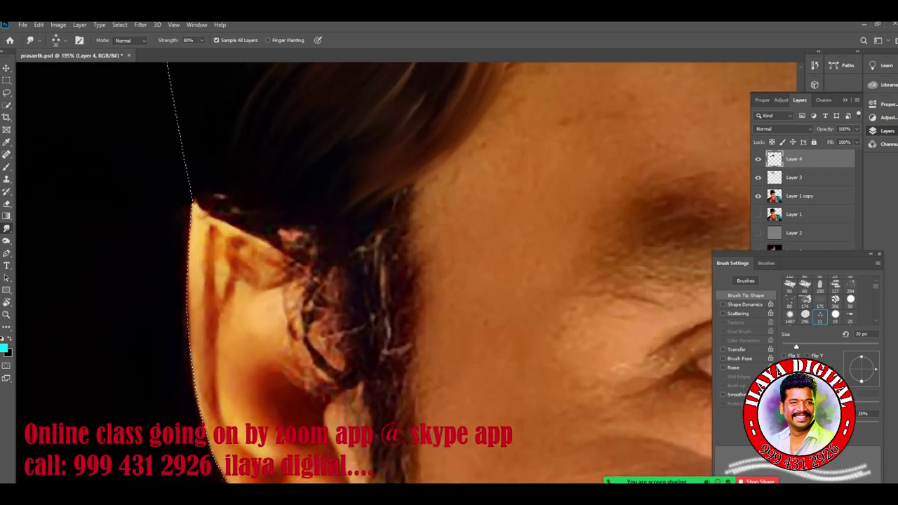
mouse_move(205, 198)
mouse_down()
mouse_move(241, 213)
mouse_move(238, 206)
mouse_up()
mouse_move(316, 262)
mouse_down()
mouse_move(335, 380)
mouse_move(348, 381)
mouse_move(330, 348)
mouse_move(347, 354)
mouse_up()
mouse_move(313, 228)
mouse_down()
mouse_move(291, 282)
mouse_move(319, 211)
mouse_move(277, 269)
mouse_up()
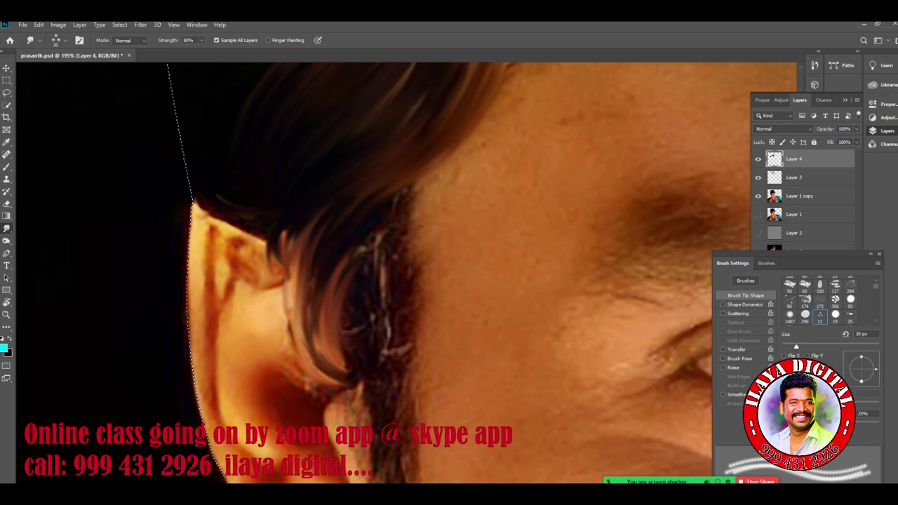
- Draw the dark hair over the ear's upper rim and shape the light wisps in front of it into fine strands
drag(245, 217, 256, 274)
drag(237, 202, 195, 208)
drag(284, 230, 270, 293)
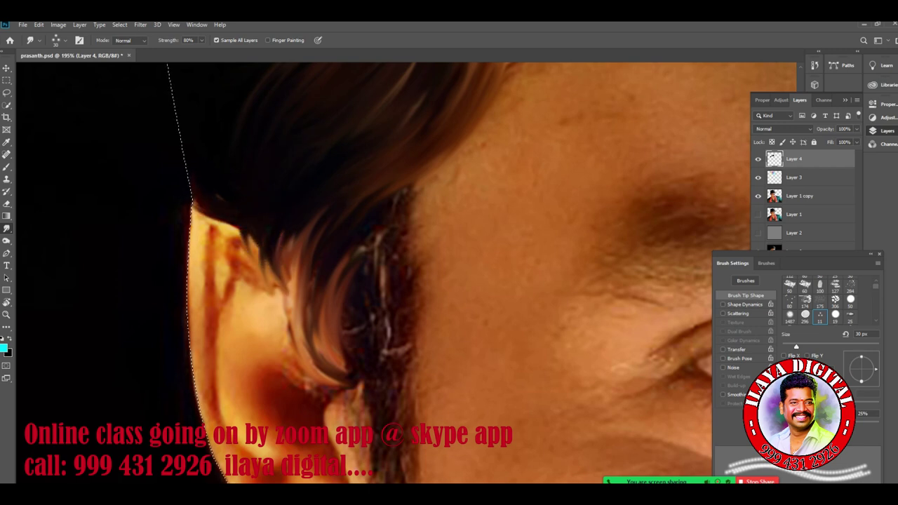
mouse_move(291, 237)
mouse_down()
mouse_move(274, 303)
mouse_move(312, 364)
mouse_move(278, 267)
mouse_move(323, 342)
mouse_move(303, 258)
mouse_move(326, 343)
mouse_up()
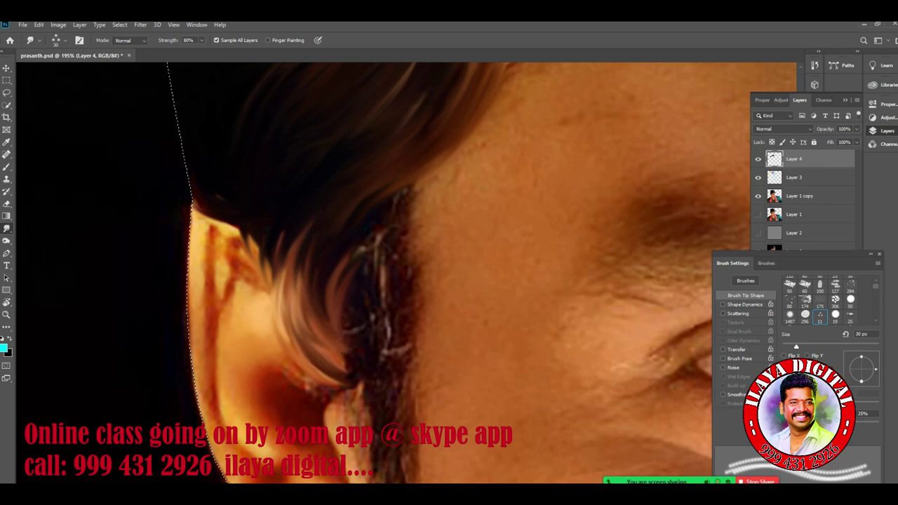
drag(268, 240, 305, 328)
- Smudge the pale stray hairs of the upper sideburn down into smooth dark strands between ear and cheek
key(])
mouse_move(410, 194)
mouse_down()
mouse_move(360, 262)
mouse_move(349, 333)
mouse_up()
drag(408, 228, 352, 368)
drag(412, 249, 370, 352)
key(bracketleft)
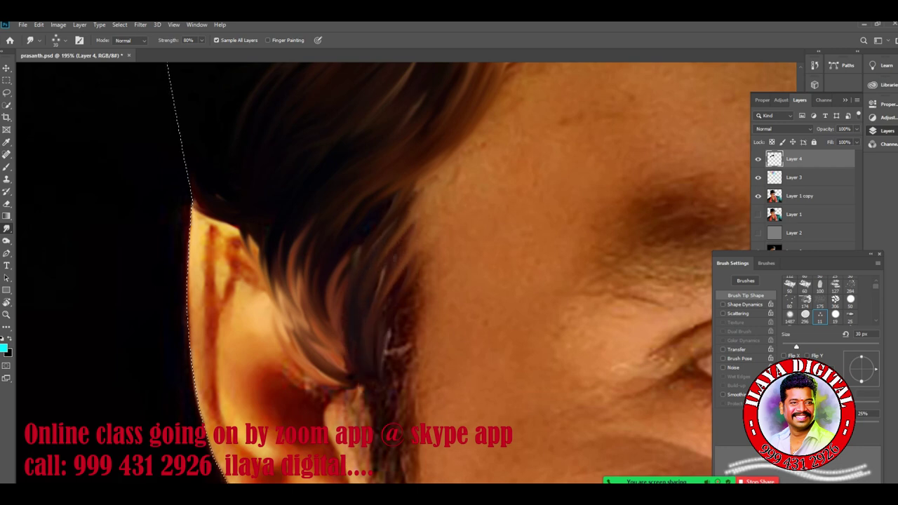
drag(353, 242, 337, 331)
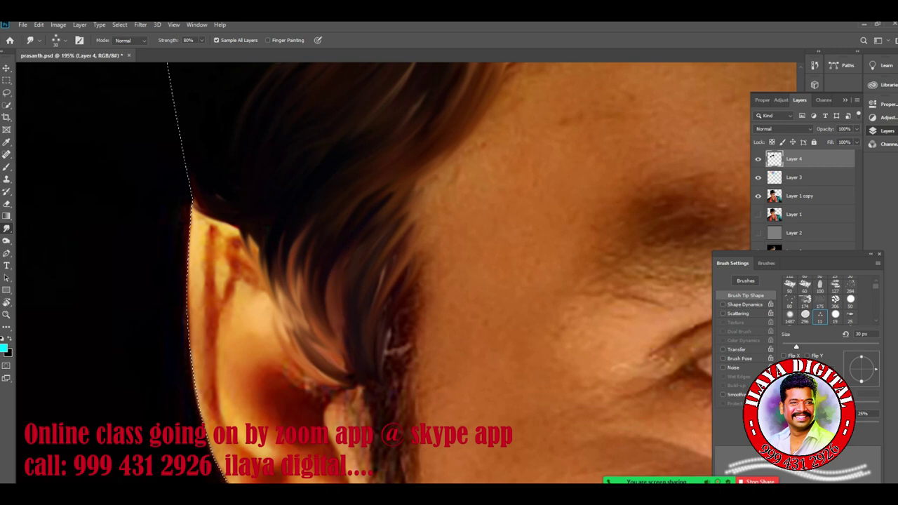
- Smooth the middle of the sideburn beside the ear opening, blending both of its edges into downward strands
scroll(448, 273, down, 4)
mouse_move(391, 200)
mouse_down()
mouse_move(365, 288)
mouse_move(359, 264)
mouse_move(363, 310)
mouse_up()
drag(346, 220, 357, 294)
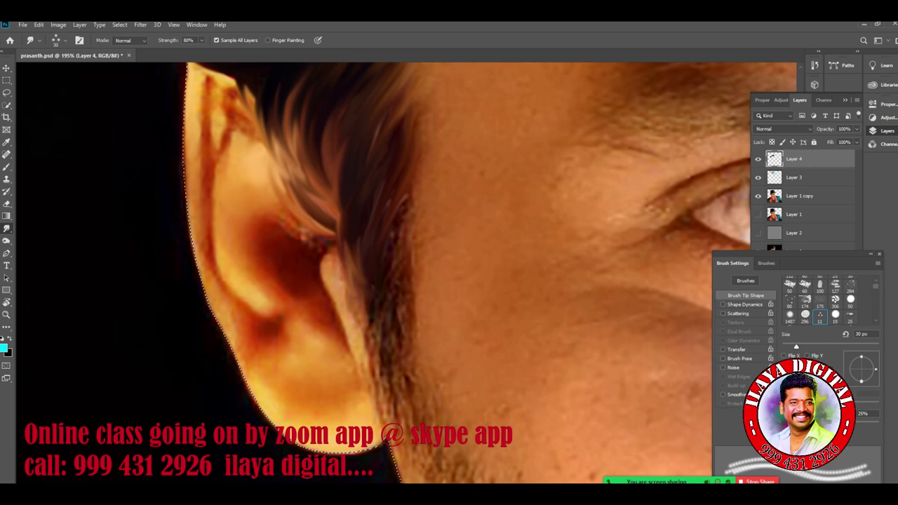
drag(333, 210, 355, 263)
drag(373, 227, 357, 273)
mouse_move(416, 105)
mouse_down()
mouse_move(393, 132)
mouse_move(351, 253)
mouse_up()
drag(418, 146, 397, 168)
- Continue the sideburn strands down to the earlobe, smoothing the edges along the ear and the cheek
drag(356, 251, 362, 304)
drag(411, 196, 383, 271)
drag(363, 276, 371, 332)
drag(409, 248, 381, 323)
drag(371, 325, 381, 375)
drag(411, 286, 385, 349)
drag(377, 347, 390, 417)
- Smudge the thin beard hair where the sideburn meets the upper cheek into soft slanted strands
drag(397, 413, 404, 274)
mouse_move(421, 194)
mouse_down()
mouse_move(402, 232)
mouse_move(399, 301)
mouse_up()
drag(415, 247, 408, 328)
mouse_move(435, 254)
mouse_down()
mouse_move(416, 318)
mouse_move(430, 285)
mouse_up()
drag(425, 307, 408, 356)
drag(407, 303, 421, 357)
drag(453, 293, 426, 401)
drag(445, 342, 429, 403)
mouse_move(473, 315)
mouse_down()
mouse_move(445, 359)
mouse_move(456, 337)
mouse_up()
mouse_move(442, 358)
mouse_down()
mouse_move(430, 419)
mouse_move(442, 425)
mouse_up()
- Turn the rough cheek stubble below the earlobe into slanted painted strands that fade out into the skin
mouse_move(489, 322)
mouse_down()
mouse_move(476, 357)
mouse_move(433, 288)
mouse_move(326, 210)
mouse_move(322, 249)
mouse_up()
drag(355, 183, 342, 209)
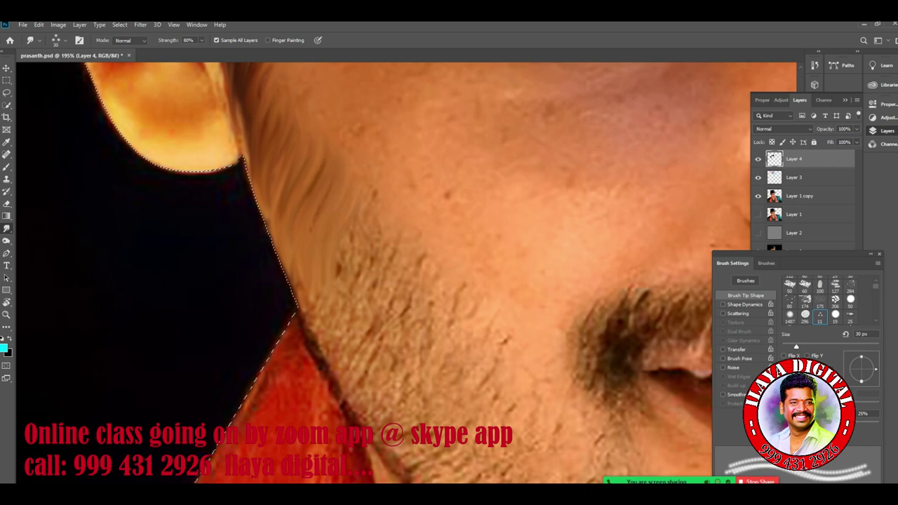
drag(362, 262, 346, 319)
mouse_move(385, 216)
mouse_down()
mouse_move(362, 300)
mouse_move(366, 340)
mouse_up()
drag(395, 206, 372, 359)
drag(417, 290, 385, 333)
drag(423, 237, 387, 344)
mouse_move(443, 281)
mouse_down()
mouse_move(402, 325)
mouse_move(400, 390)
mouse_up()
drag(449, 299, 420, 403)
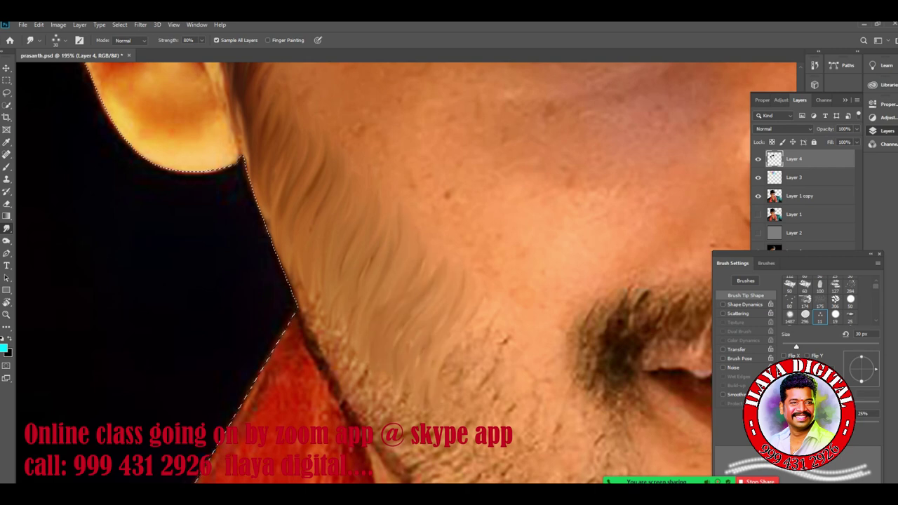
drag(464, 331, 429, 380)
drag(474, 350, 451, 386)
drag(494, 315, 477, 350)
- Smooth the stubble along the jaw's outer edge above the red collar into short strands
drag(299, 284, 311, 341)
mouse_move(312, 313)
mouse_down()
mouse_move(327, 340)
mouse_move(326, 300)
mouse_up()
mouse_move(334, 325)
mouse_down()
mouse_move(321, 365)
mouse_move(344, 327)
mouse_move(339, 390)
mouse_move(365, 366)
mouse_up()
mouse_move(367, 390)
mouse_down()
mouse_move(358, 425)
mouse_move(383, 425)
mouse_up()
drag(396, 442, 415, 471)
mouse_move(417, 416)
mouse_down()
mouse_move(390, 458)
mouse_move(404, 472)
mouse_up()
- Smudge the lower cheek and jaw stubble between the collar and the mouth corner into curved strands
drag(428, 406, 280, 280)
drag(273, 338, 305, 403)
drag(298, 312, 291, 379)
drag(322, 333, 333, 414)
drag(372, 347, 344, 432)
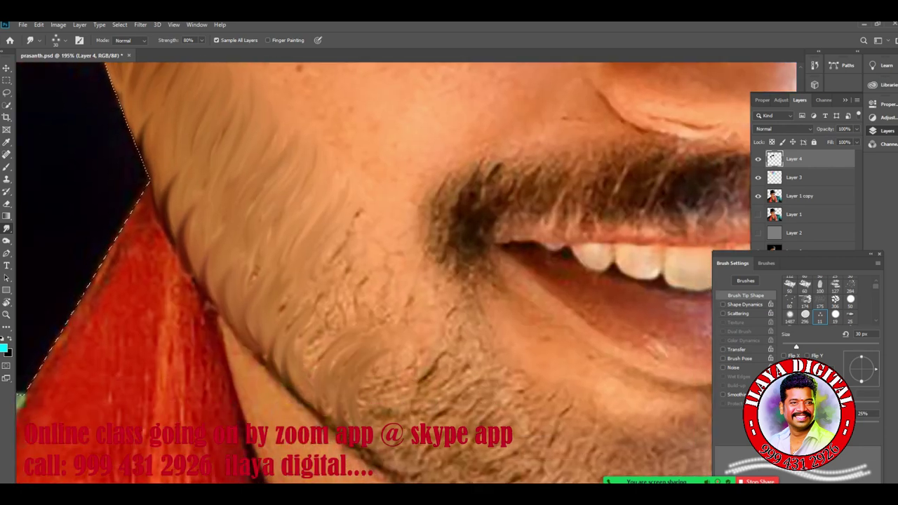
mouse_move(333, 339)
mouse_down()
mouse_move(331, 404)
mouse_move(301, 364)
mouse_up()
drag(340, 282, 293, 326)
mouse_move(360, 201)
mouse_down()
mouse_move(320, 272)
mouse_move(346, 271)
mouse_move(353, 287)
mouse_move(338, 318)
mouse_up()
mouse_move(380, 299)
mouse_down()
mouse_move(359, 331)
mouse_move(389, 358)
mouse_move(396, 386)
mouse_move(368, 421)
mouse_move(391, 419)
mouse_up()
mouse_move(414, 326)
mouse_down()
mouse_move(424, 382)
mouse_move(410, 400)
mouse_up()
- Refine the lower jawline beard with short upward strokes from the jaw's edge into the cheek
mouse_move(361, 428)
mouse_down()
mouse_move(389, 460)
mouse_move(360, 406)
mouse_up()
drag(358, 428, 334, 379)
drag(353, 414, 347, 382)
drag(316, 410, 300, 372)
drag(304, 368, 314, 338)
mouse_move(293, 385)
mouse_down()
mouse_move(276, 370)
mouse_move(279, 312)
mouse_up()
drag(267, 351, 266, 326)
drag(252, 341, 256, 294)
drag(260, 280, 268, 262)
mouse_move(247, 296)
mouse_down()
mouse_move(254, 261)
mouse_move(287, 225)
mouse_up()
scroll(461, 357, down, 4)
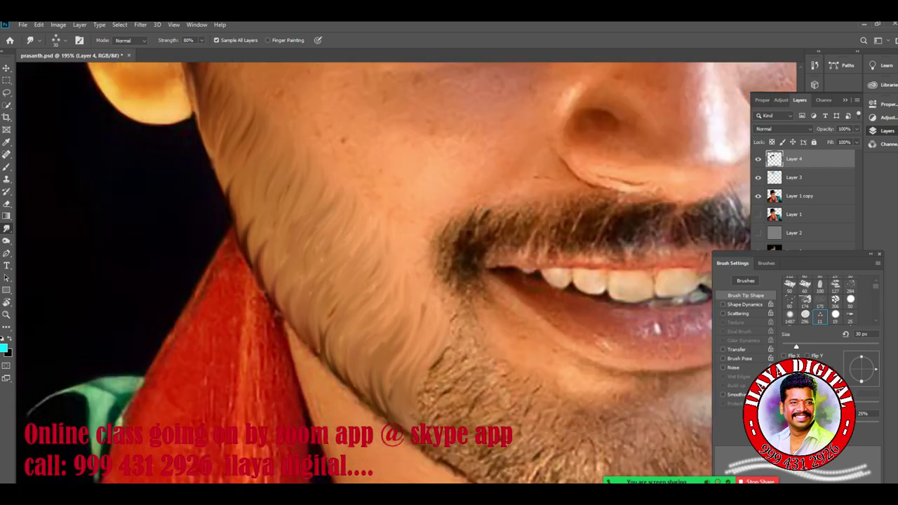
- Review the smoothed hair and beard across the whole head and the untouched purple and teal hair areas
scroll(393, 273, up, 10)
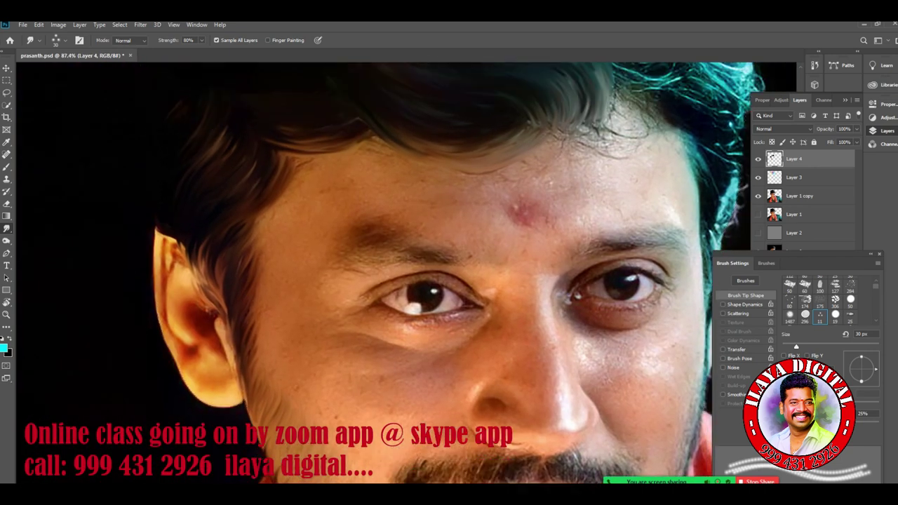
scroll(442, 273, up, 3)
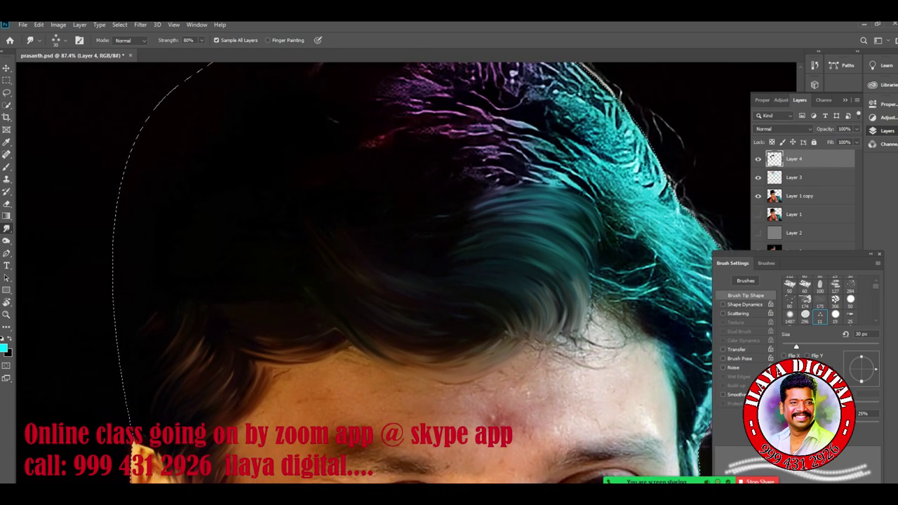
drag(592, 235, 388, 315)
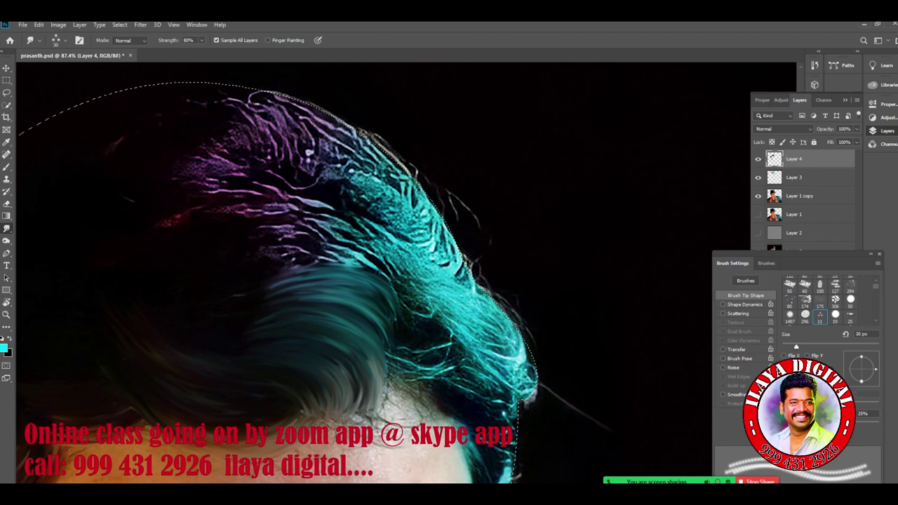
scroll(424, 303, down, 5)
scroll(330, 256, up, 5)
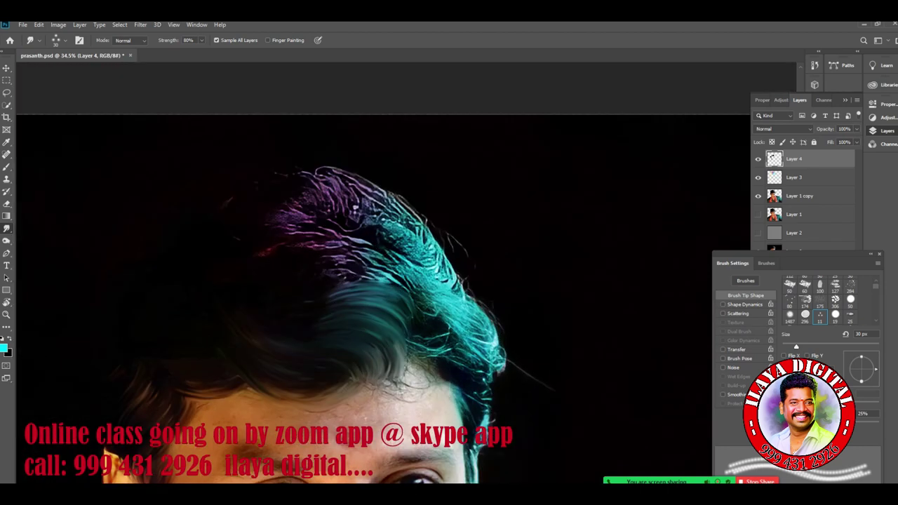
drag(393, 315, 245, 127)
scroll(498, 319, down, 6)
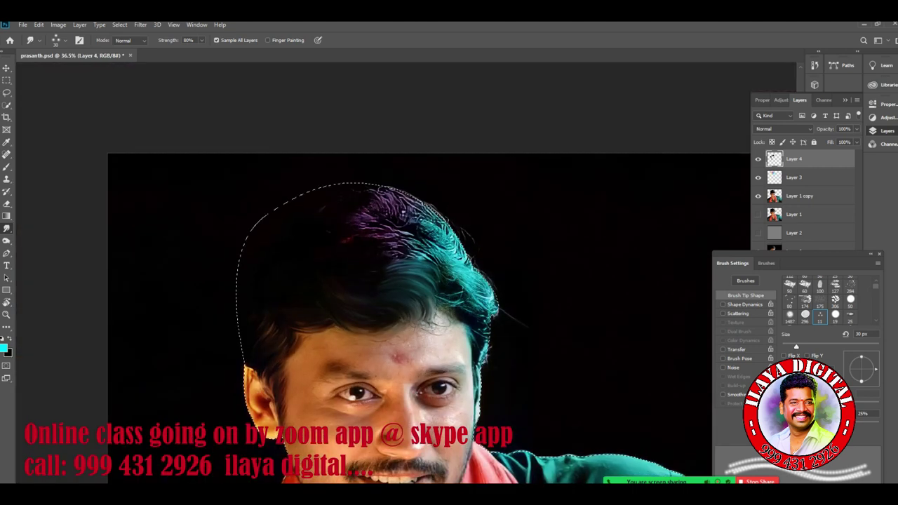
scroll(456, 314, up, 7)
- Clean the stray wisps outside the teal-lit side hair out of the black background on Layer 0
drag(456, 313, 268, 118)
scroll(392, 273, down, 5)
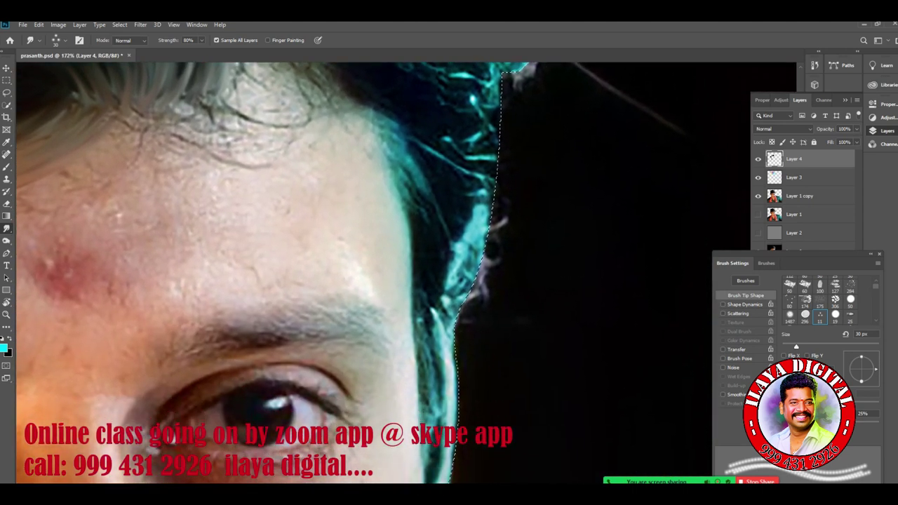
scroll(392, 274, down, 4)
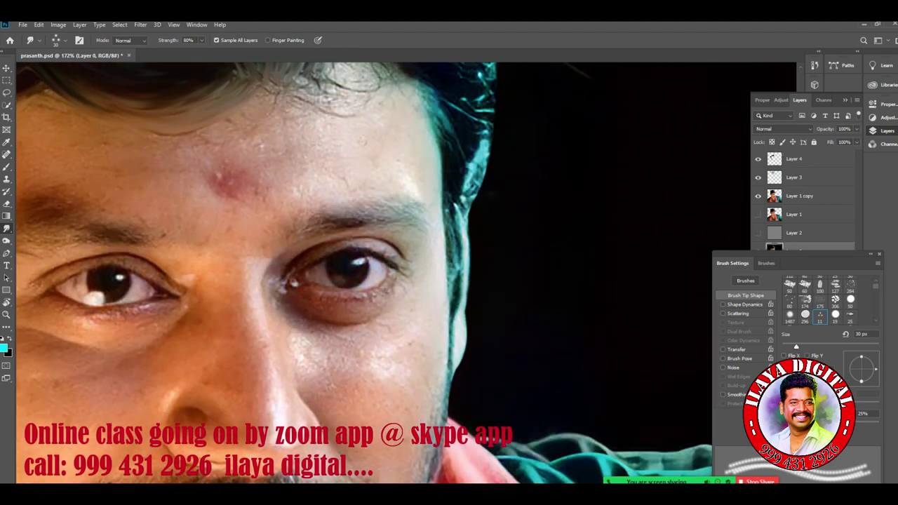
- Return to Layer 4 and smudge the hairline beside the eye on the teal-lit side downward with a 20 px brush
scroll(549, 305, down, 2)
scroll(549, 305, up, 6)
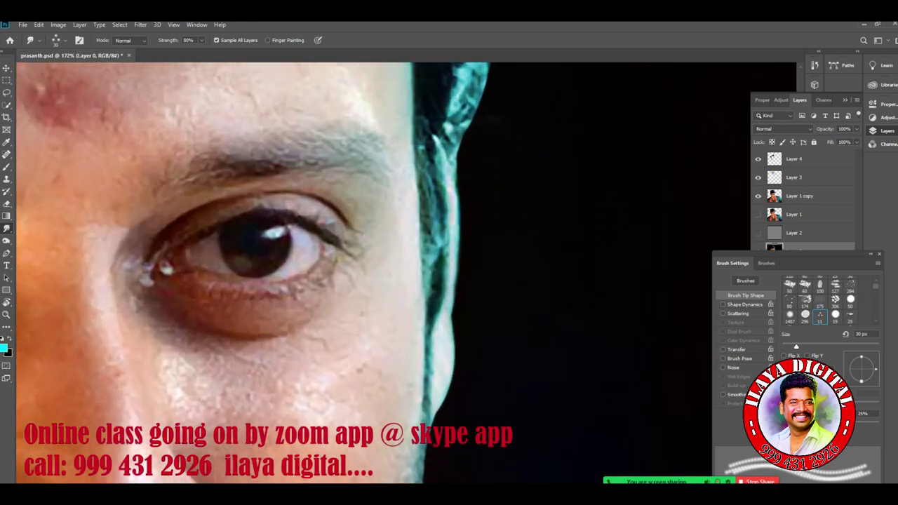
scroll(407, 274, up, 2)
drag(407, 274, 417, 279)
click(794, 159)
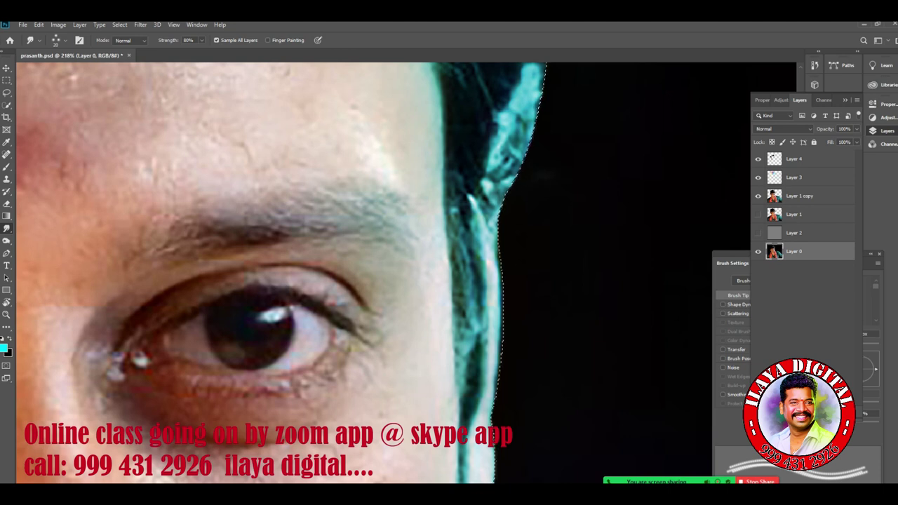
click(794, 159)
drag(439, 76, 449, 152)
drag(443, 100, 459, 210)
drag(444, 145, 467, 242)
drag(446, 187, 468, 326)
drag(451, 288, 466, 380)
drag(456, 332, 466, 459)
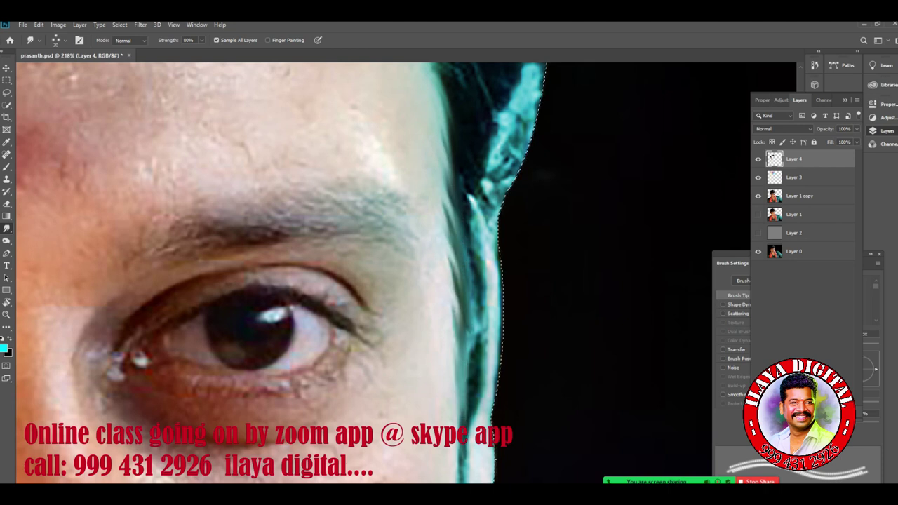
- Refine the same hairline from the temple down past the eye, blending the face edge into the dark strands
drag(446, 210, 460, 319)
drag(447, 187, 460, 244)
drag(442, 143, 450, 190)
mouse_move(438, 94)
mouse_down()
mouse_move(468, 383)
mouse_move(465, 471)
mouse_up()
- Blend the teal streaks of the lower side hair and ear edge into smooth vertical strands
mouse_move(442, 189)
mouse_down()
mouse_move(452, 445)
mouse_move(372, 222)
mouse_move(362, 61)
mouse_up()
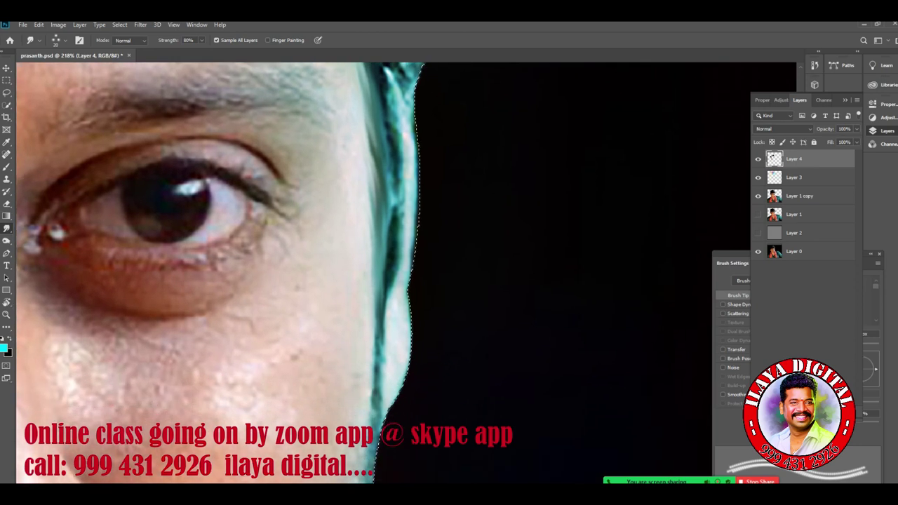
scroll(447, 269, down, 3)
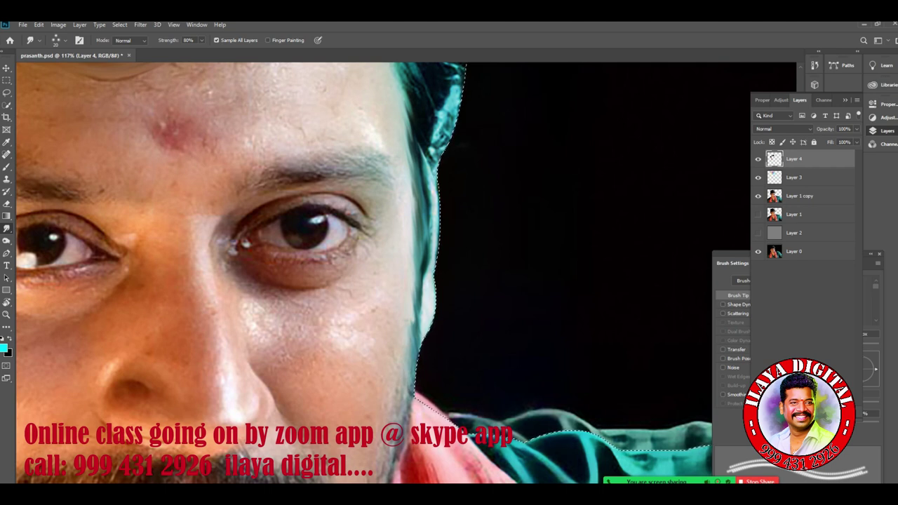
scroll(364, 274, up, 5)
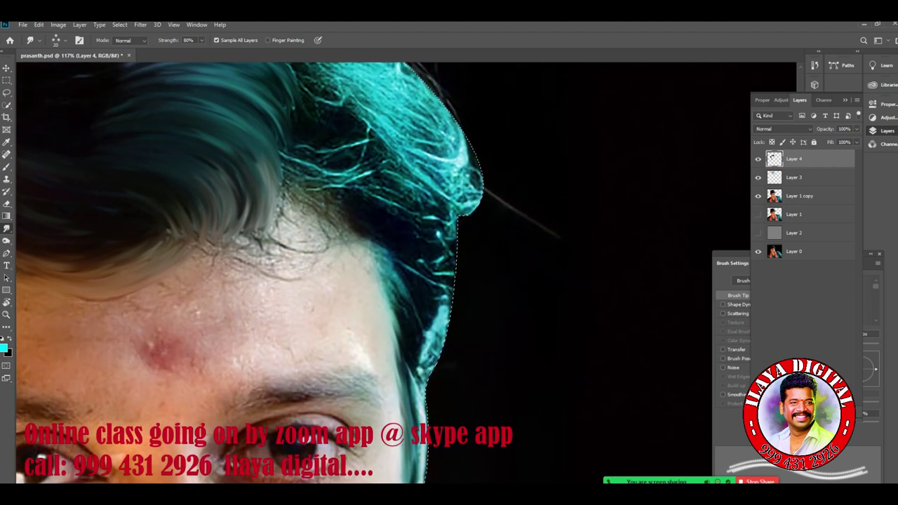
scroll(419, 449, up, 5)
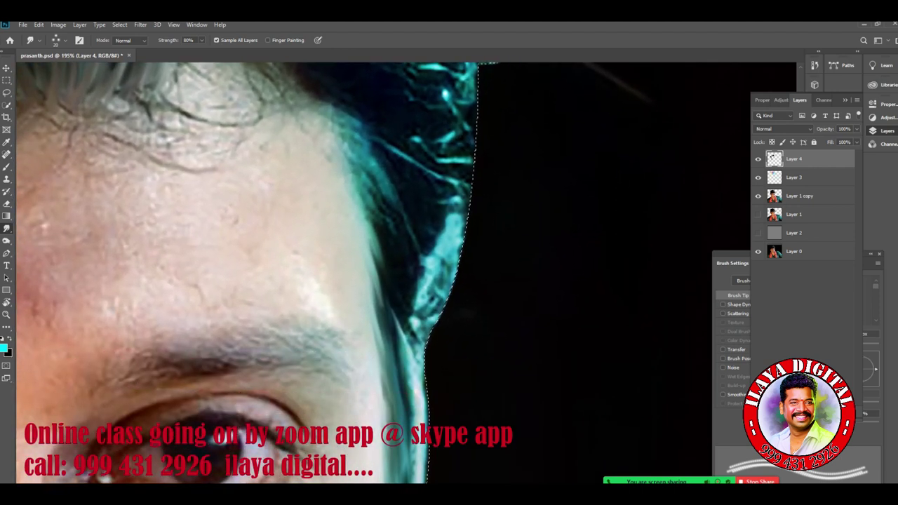
- Smudge the teal-lit temple hairline into tapered strands that blend the forehead skin edge with the dark side hair
mouse_move(332, 112)
mouse_down()
mouse_move(379, 187)
mouse_move(385, 222)
mouse_up()
drag(355, 155, 385, 202)
mouse_move(338, 129)
mouse_down()
mouse_move(383, 199)
mouse_move(387, 228)
mouse_up()
mouse_move(347, 163)
mouse_down()
mouse_move(374, 234)
mouse_move(324, 147)
mouse_up()
mouse_move(334, 152)
mouse_down()
mouse_move(381, 246)
mouse_move(339, 191)
mouse_move(383, 285)
mouse_move(350, 237)
mouse_up()
mouse_move(368, 280)
mouse_down()
mouse_move(380, 311)
mouse_move(361, 278)
mouse_move(379, 305)
mouse_up()
drag(382, 315, 339, 216)
drag(360, 239, 386, 300)
drag(380, 275, 353, 188)
mouse_move(380, 272)
mouse_down()
mouse_move(349, 179)
mouse_move(369, 248)
mouse_move(335, 212)
mouse_move(331, 171)
mouse_move(381, 236)
mouse_move(338, 128)
mouse_move(395, 212)
mouse_up()
drag(404, 226, 338, 107)
mouse_move(354, 121)
mouse_down()
mouse_move(407, 173)
mouse_move(349, 116)
mouse_move(408, 185)
mouse_move(347, 120)
mouse_move(397, 212)
mouse_move(360, 199)
mouse_up()
drag(351, 182, 391, 249)
mouse_move(378, 324)
mouse_down()
mouse_move(375, 289)
mouse_move(347, 235)
mouse_up()
- Smudge the stray teal highlights along the outer edge of the side hair upward into smooth curved strands
mouse_move(433, 291)
mouse_down()
mouse_move(412, 230)
mouse_move(431, 287)
mouse_up()
drag(438, 250, 417, 198)
drag(446, 238, 431, 190)
drag(425, 181, 411, 161)
mouse_move(448, 204)
mouse_down()
mouse_move(419, 140)
mouse_move(440, 135)
mouse_up()
mouse_move(463, 190)
mouse_down()
mouse_move(432, 111)
mouse_move(442, 90)
mouse_up()
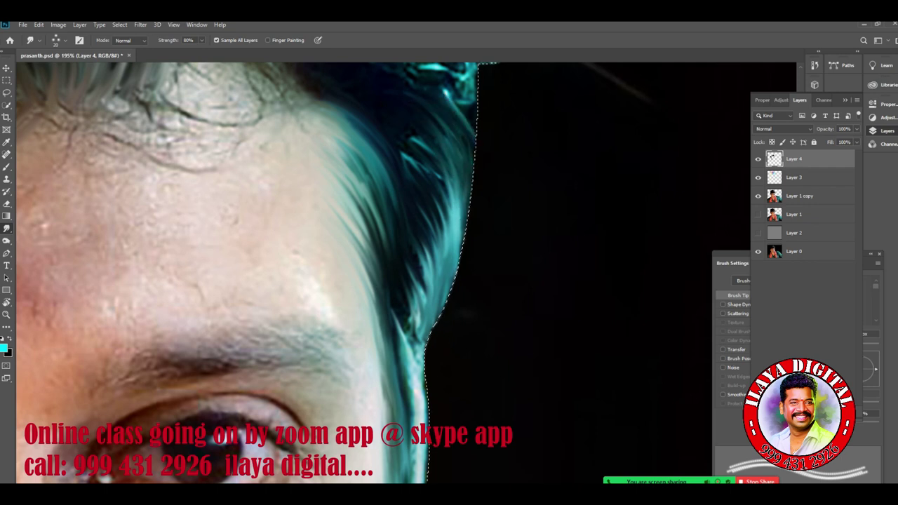
mouse_move(452, 150)
mouse_down()
mouse_move(437, 109)
mouse_move(402, 124)
mouse_move(414, 108)
mouse_move(425, 122)
mouse_up()
drag(456, 204, 429, 104)
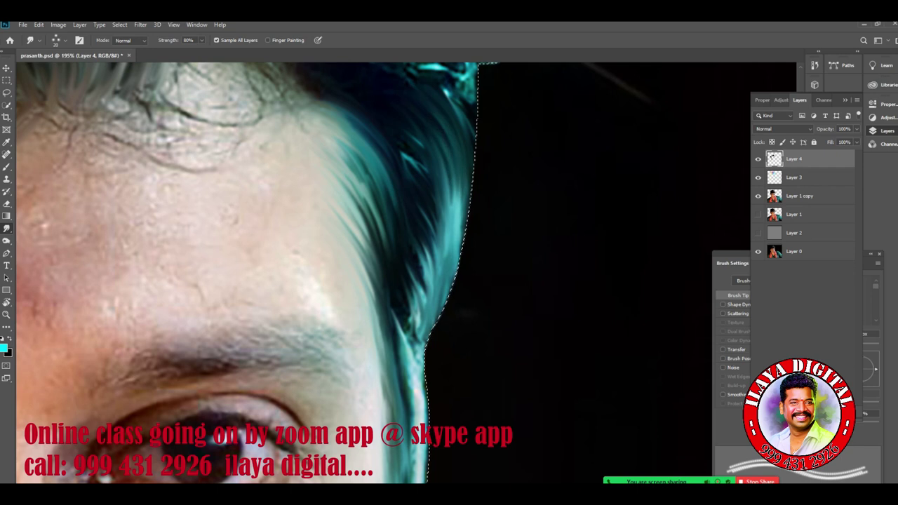
- Blend the remaining bright specks in the dark middle of the side hair into fine flowing strands
drag(436, 156, 402, 113)
drag(424, 184, 405, 125)
mouse_move(414, 167)
mouse_down()
mouse_move(386, 108)
mouse_move(400, 151)
mouse_move(390, 123)
mouse_up()
drag(420, 295, 409, 251)
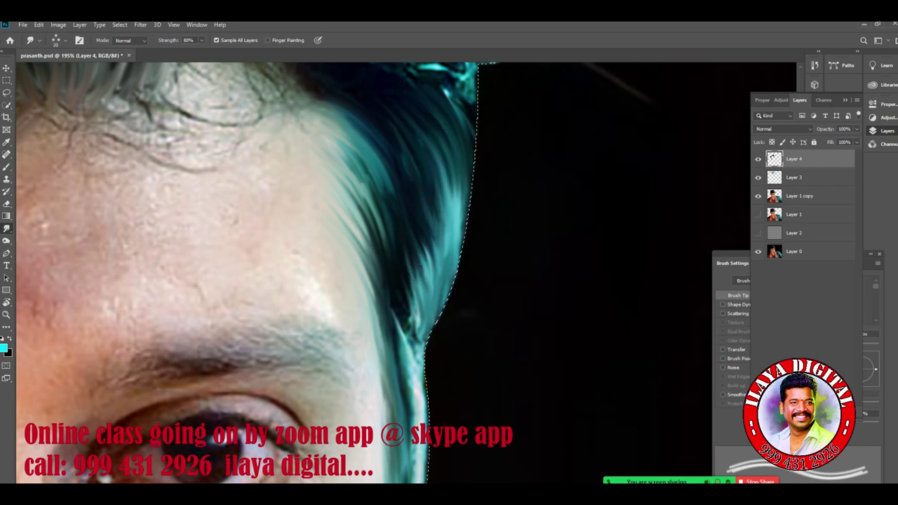
mouse_move(408, 344)
mouse_down()
mouse_move(388, 272)
mouse_move(401, 233)
mouse_up()
drag(424, 268, 418, 218)
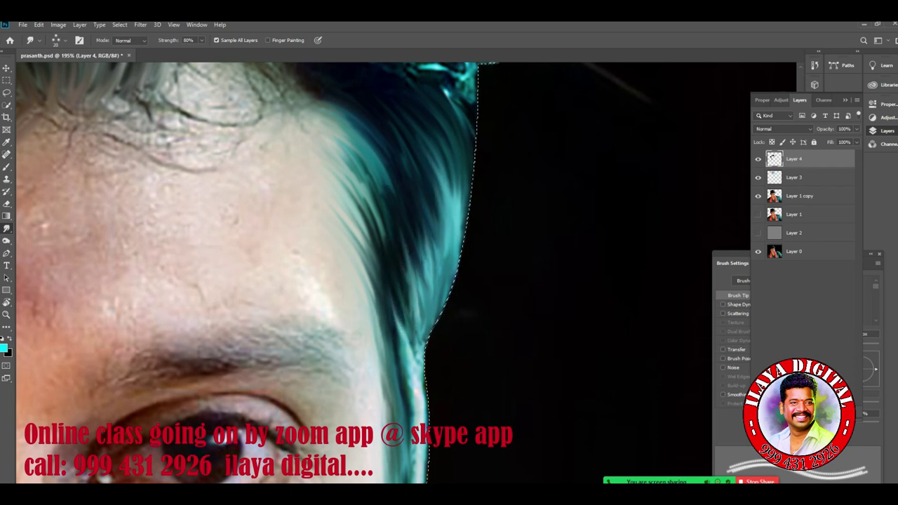
drag(446, 145, 434, 115)
drag(391, 194, 343, 126)
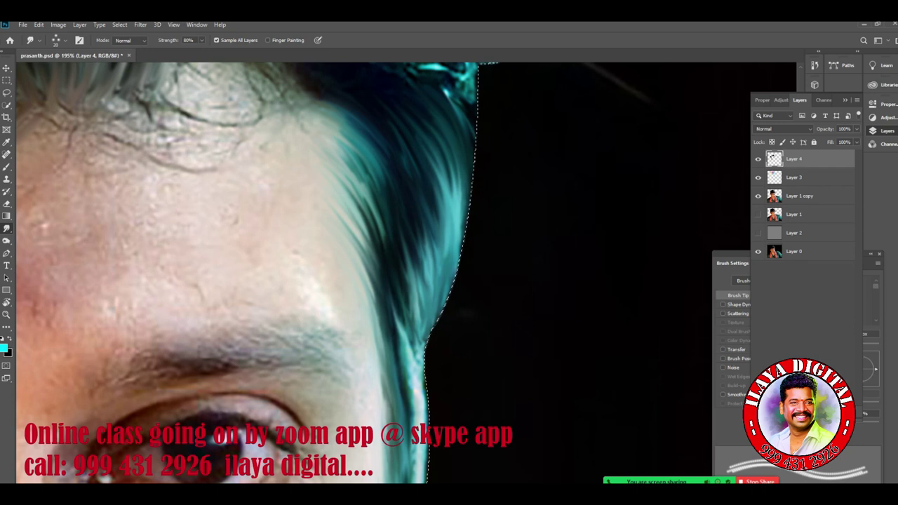
- Smudge the lower side hair downward so its strands merge into the narrow lock beside the eyebrow
mouse_move(383, 242)
mouse_down()
mouse_move(332, 136)
mouse_move(381, 245)
mouse_move(383, 302)
mouse_up()
mouse_move(406, 258)
mouse_down()
mouse_move(400, 303)
mouse_move(422, 328)
mouse_move(403, 278)
mouse_up()
drag(409, 283, 413, 342)
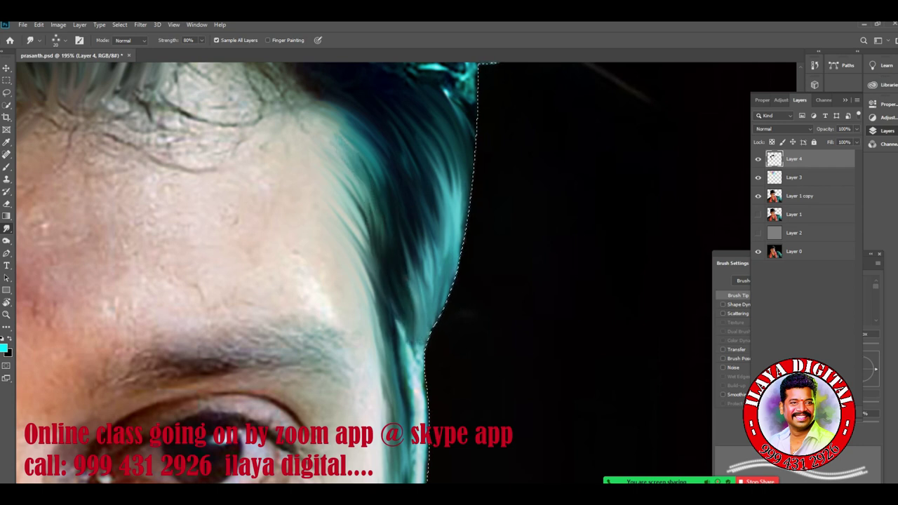
mouse_move(366, 248)
mouse_down()
mouse_move(341, 187)
mouse_move(359, 241)
mouse_up()
- Enlarge the Smudge brush to 25 px and sweep the hair beneath the overhanging teal curl into long strands curving down the side
drag(367, 279, 383, 441)
key(bracketright)
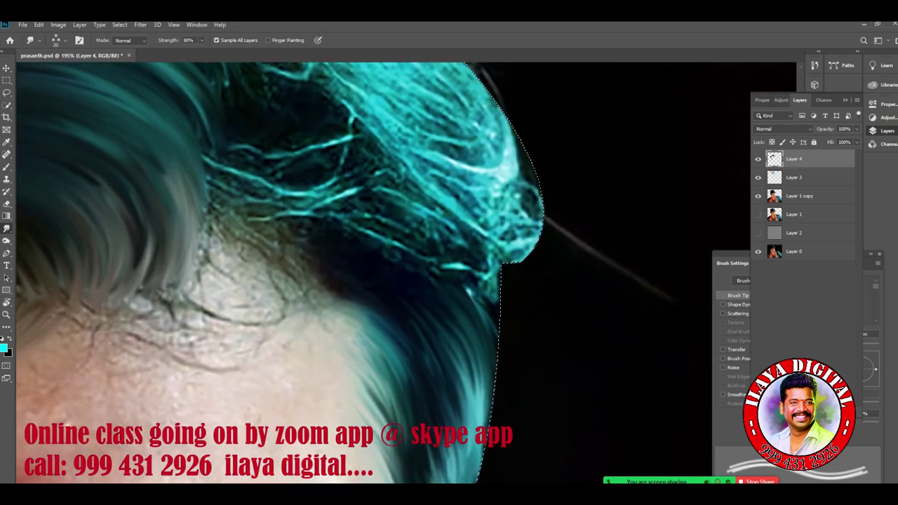
drag(342, 223, 438, 266)
drag(449, 321, 463, 379)
drag(447, 297, 481, 416)
drag(463, 338, 477, 418)
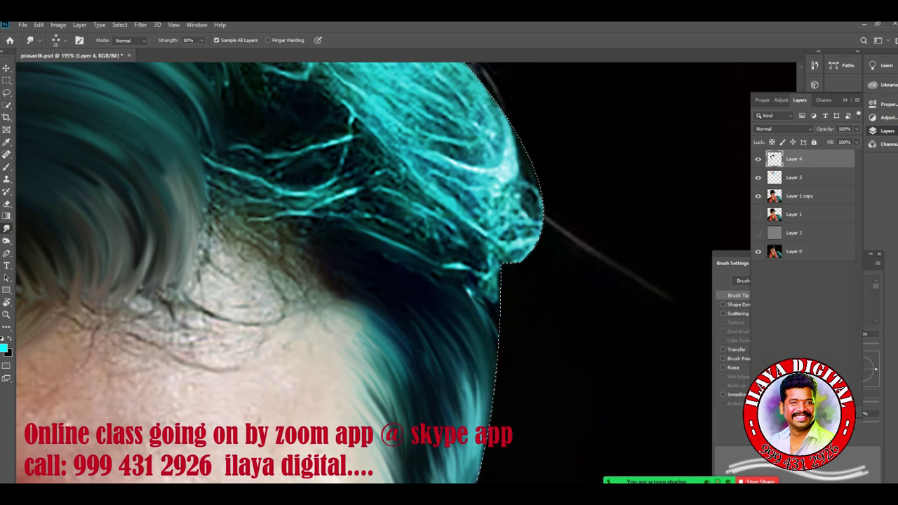
mouse_move(362, 224)
mouse_down()
mouse_move(423, 241)
mouse_move(494, 295)
mouse_up()
drag(438, 257, 491, 316)
mouse_move(401, 249)
mouse_down()
mouse_move(471, 304)
mouse_move(493, 346)
mouse_up()
mouse_move(482, 275)
mouse_down()
mouse_move(498, 322)
mouse_move(495, 360)
mouse_up()
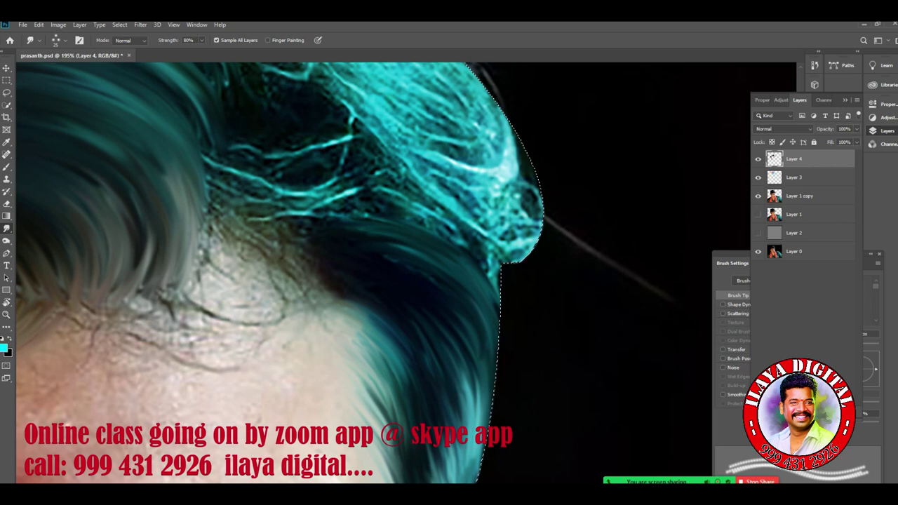
drag(483, 316, 488, 321)
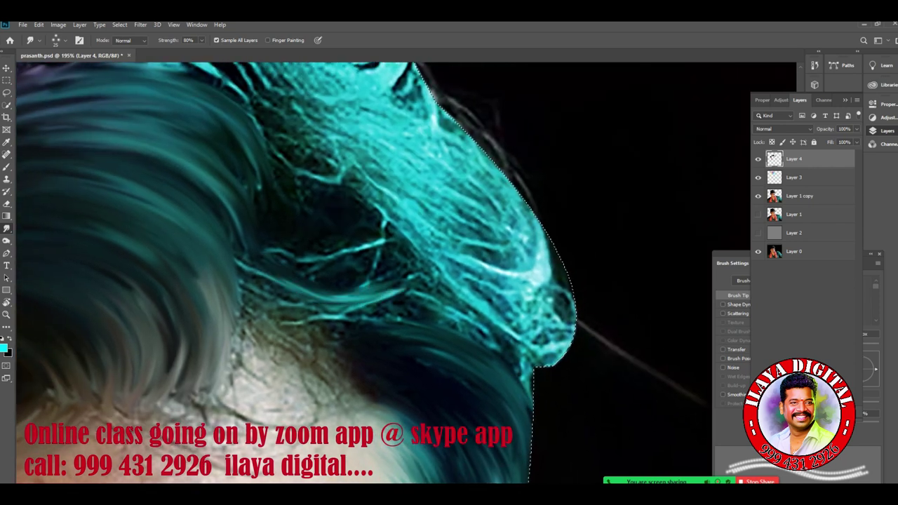
- Smudge the tangled teal wisps and stubbly hair above the receding hairline into curved strands
drag(346, 321, 424, 289)
mouse_move(281, 319)
mouse_down()
mouse_move(355, 328)
mouse_move(365, 338)
mouse_up()
mouse_move(303, 342)
mouse_down()
mouse_move(381, 335)
mouse_move(389, 360)
mouse_up()
mouse_move(324, 365)
mouse_down()
mouse_move(397, 384)
mouse_move(387, 397)
mouse_move(397, 403)
mouse_up()
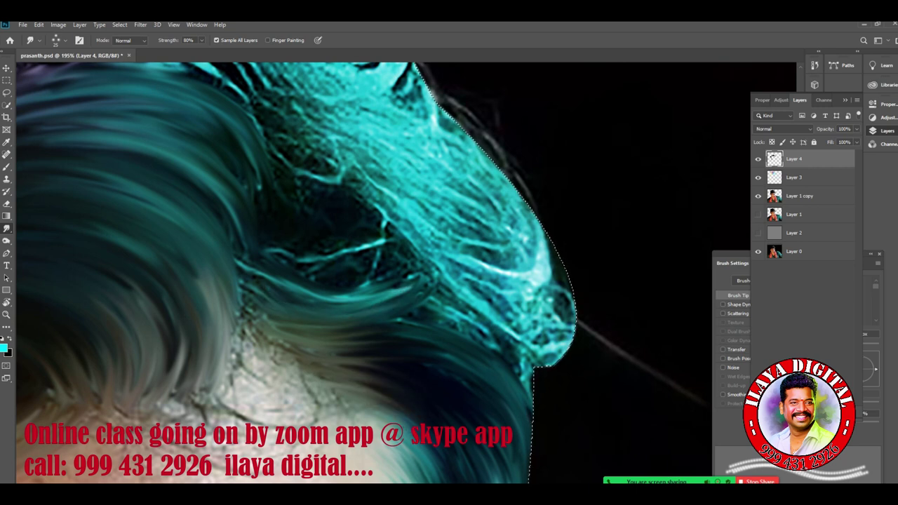
- Smooth the wisps around the dark hollow and sweep the bright strands around the lower rim of the teal curl
mouse_move(393, 281)
mouse_down()
mouse_move(301, 263)
mouse_move(386, 258)
mouse_move(298, 249)
mouse_move(375, 242)
mouse_up()
drag(343, 191, 376, 208)
mouse_move(298, 199)
mouse_down()
mouse_move(332, 181)
mouse_move(380, 179)
mouse_move(403, 224)
mouse_move(512, 280)
mouse_up()
drag(437, 269, 538, 282)
drag(380, 209, 538, 310)
drag(483, 324, 530, 314)
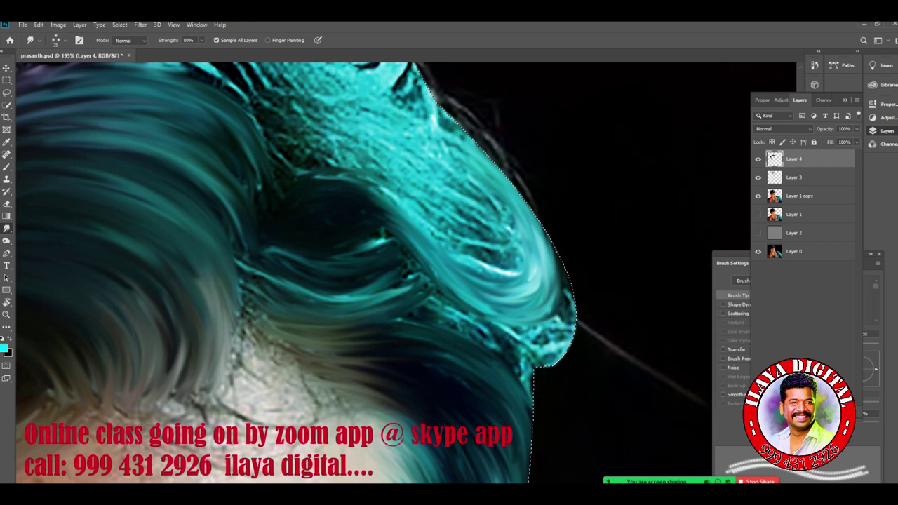
- Pull long wavy strands from the dark hollow toward the curl's tip, smoothing its tangled underside
drag(269, 252, 434, 288)
mouse_move(275, 252)
mouse_down()
mouse_move(418, 267)
mouse_move(426, 281)
mouse_up()
mouse_move(380, 248)
mouse_down()
mouse_move(464, 315)
mouse_move(535, 329)
mouse_up()
drag(276, 282, 537, 332)
drag(435, 308, 537, 330)
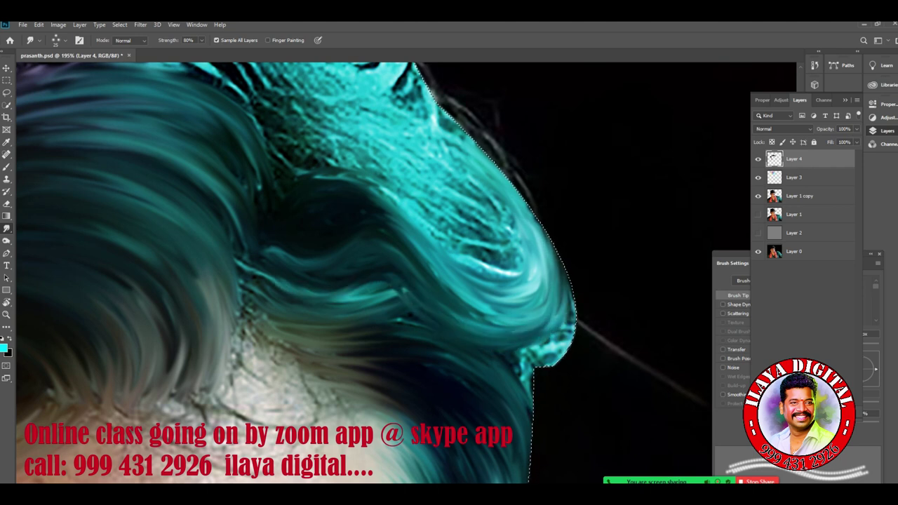
drag(273, 284, 441, 321)
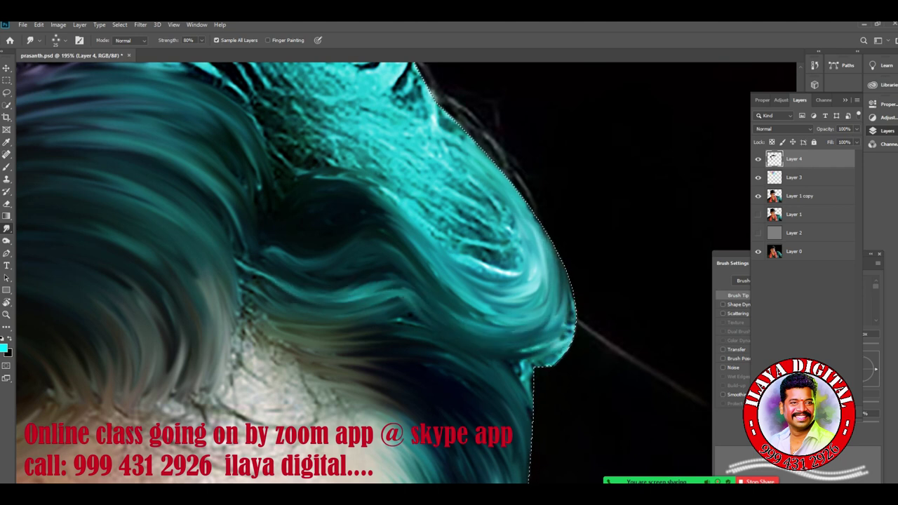
mouse_move(344, 314)
mouse_down()
mouse_move(411, 314)
mouse_move(538, 350)
mouse_up()
mouse_move(362, 323)
mouse_down()
mouse_move(407, 321)
mouse_move(554, 351)
mouse_up()
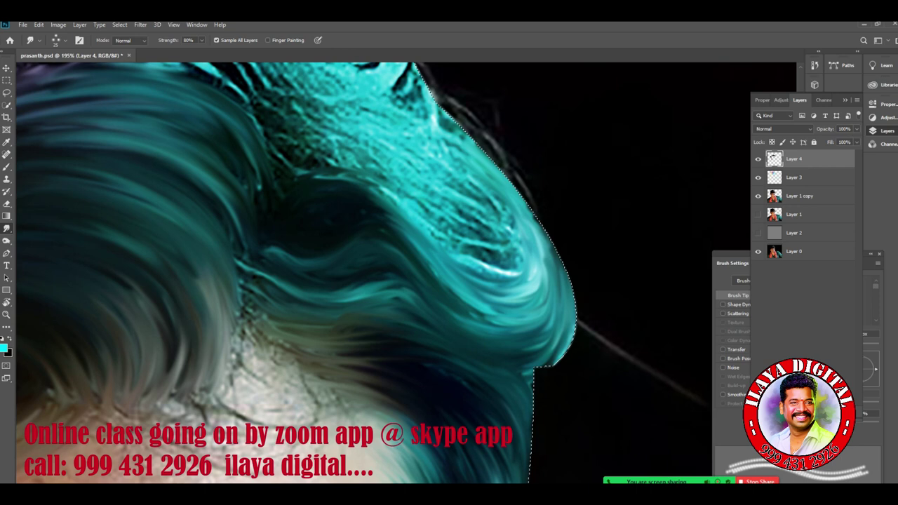
- Smudge the upper body of the teal curl into broad smooth strands following its arc toward the outer edge
mouse_move(390, 222)
mouse_down()
mouse_move(448, 292)
mouse_move(510, 326)
mouse_up()
mouse_move(448, 296)
mouse_down()
mouse_move(500, 325)
mouse_move(536, 326)
mouse_up()
mouse_move(425, 260)
mouse_down()
mouse_move(473, 285)
mouse_move(520, 213)
mouse_up()
drag(313, 168, 431, 227)
drag(292, 159, 431, 219)
mouse_move(315, 142)
mouse_down()
mouse_move(438, 214)
mouse_move(411, 165)
mouse_move(432, 173)
mouse_move(436, 196)
mouse_up()
mouse_move(310, 119)
mouse_down()
mouse_move(377, 125)
mouse_move(445, 174)
mouse_up()
mouse_move(302, 109)
mouse_down()
mouse_move(370, 112)
mouse_move(447, 176)
mouse_up()
mouse_move(331, 100)
mouse_down()
mouse_move(366, 105)
mouse_move(463, 182)
mouse_up()
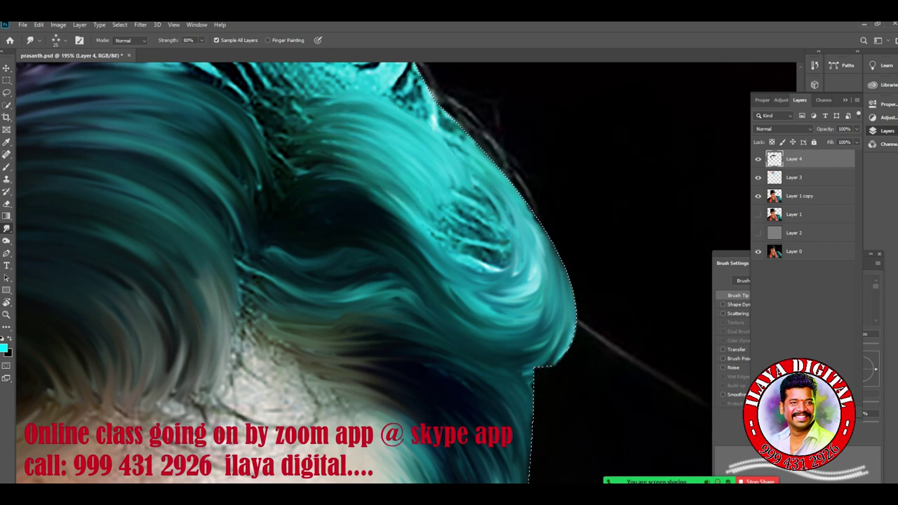
- Blend the remaining rough texture and bright highlights at the centre of the teal curl into swirling strands
mouse_move(429, 215)
mouse_down()
mouse_move(511, 253)
mouse_move(481, 245)
mouse_move(495, 232)
mouse_up()
mouse_move(448, 206)
mouse_down()
mouse_move(471, 229)
mouse_move(493, 228)
mouse_up()
drag(455, 203, 510, 261)
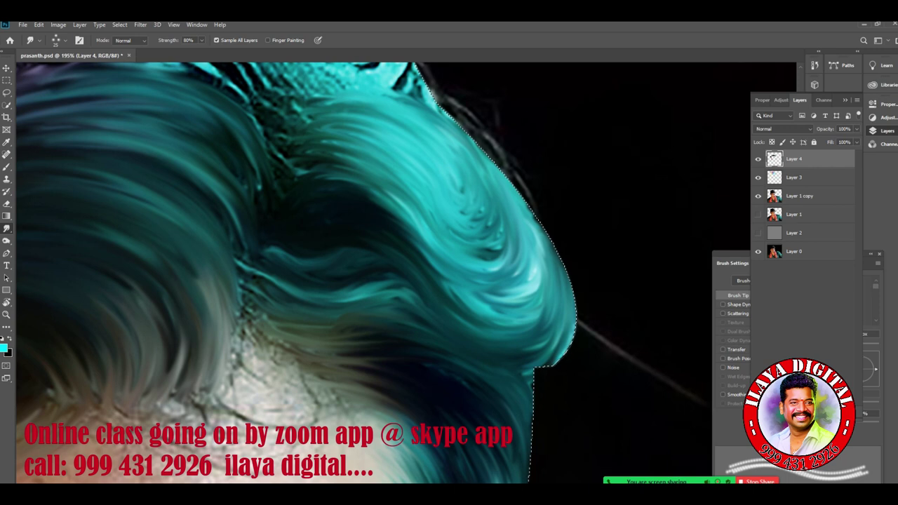
drag(430, 248, 519, 300)
drag(456, 298, 526, 291)
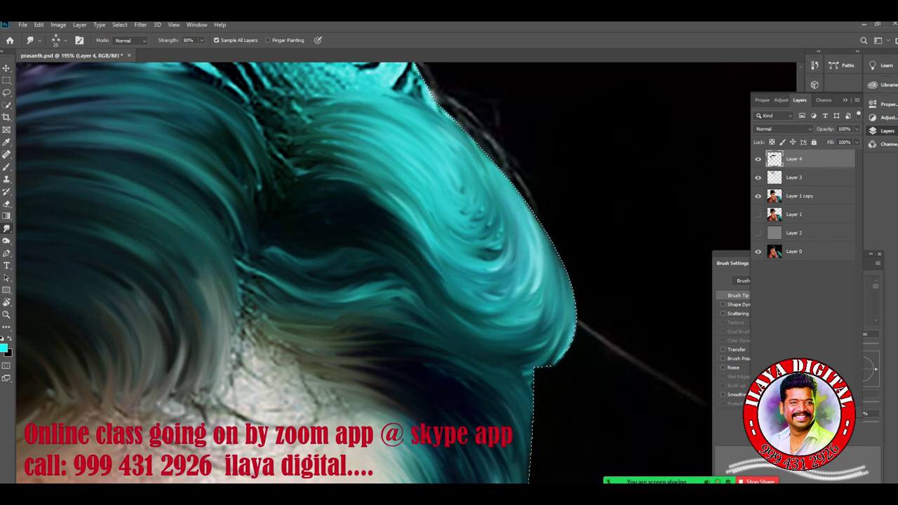
- Refine the wavy strands inside the dark hollow and along the hairline beneath the teal curl
mouse_move(273, 249)
mouse_down()
mouse_move(326, 269)
mouse_move(301, 265)
mouse_move(357, 268)
mouse_move(347, 262)
mouse_move(394, 246)
mouse_up()
mouse_move(302, 270)
mouse_down()
mouse_move(334, 268)
mouse_move(430, 292)
mouse_up()
mouse_move(292, 289)
mouse_down()
mouse_move(367, 298)
mouse_move(442, 322)
mouse_move(525, 321)
mouse_move(535, 309)
mouse_up()
drag(429, 259, 519, 295)
drag(307, 324, 380, 332)
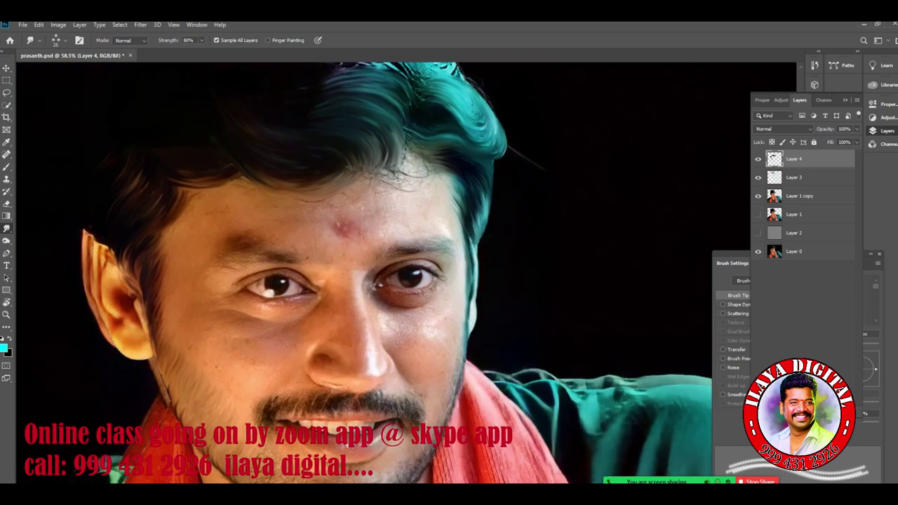
- Set the Smudge strength to 80% and smooth the outer teal edge of the crown into curved strands
scroll(390, 232, up, 6)
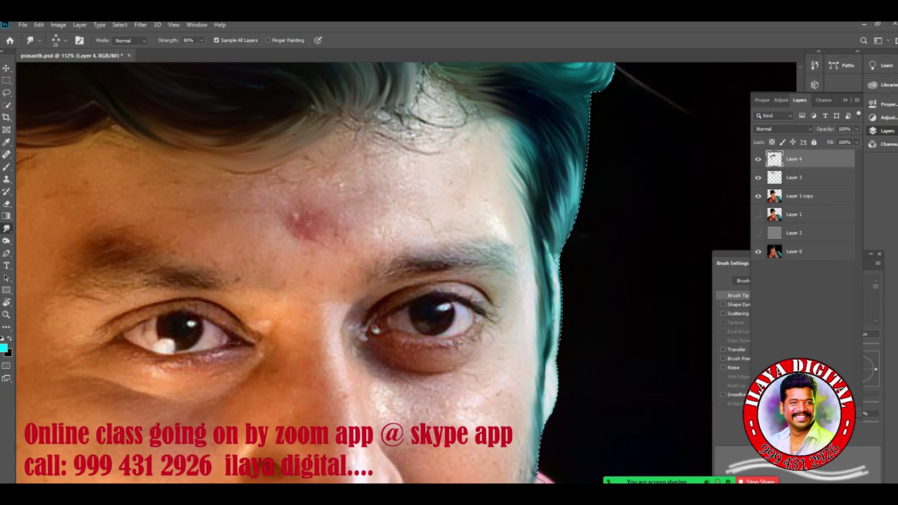
drag(389, 232, 399, 406)
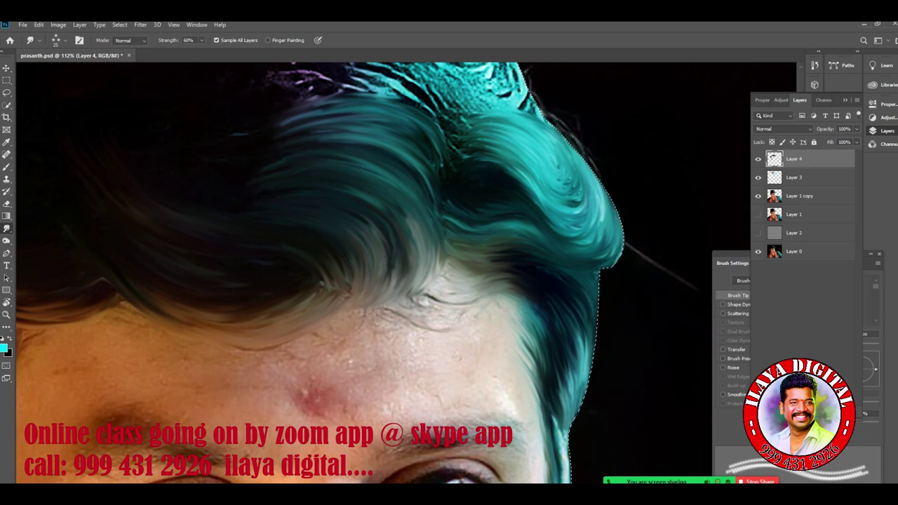
drag(323, 280, 361, 480)
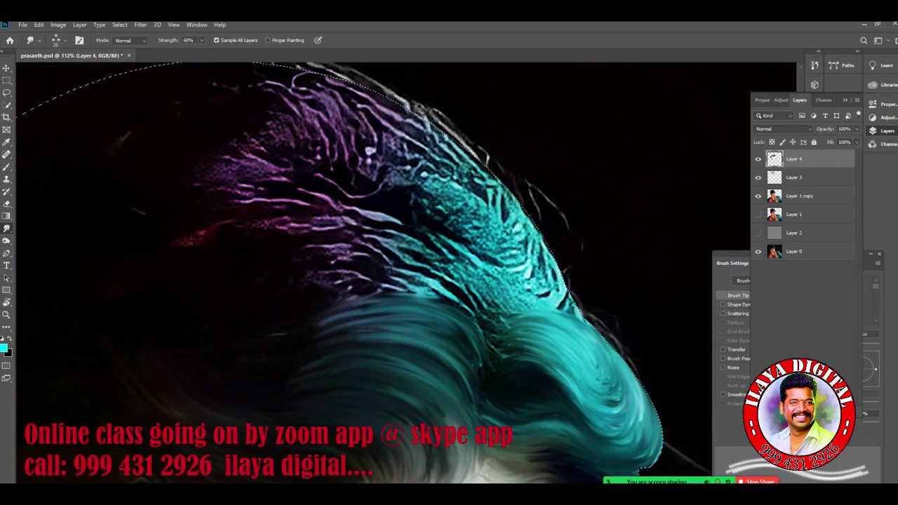
key(8)
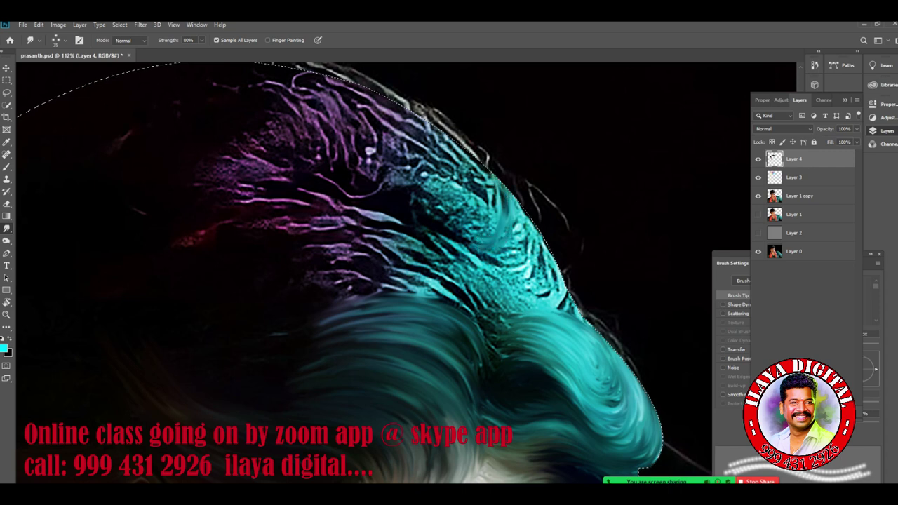
mouse_move(429, 212)
mouse_down()
mouse_move(492, 228)
mouse_move(506, 194)
mouse_up()
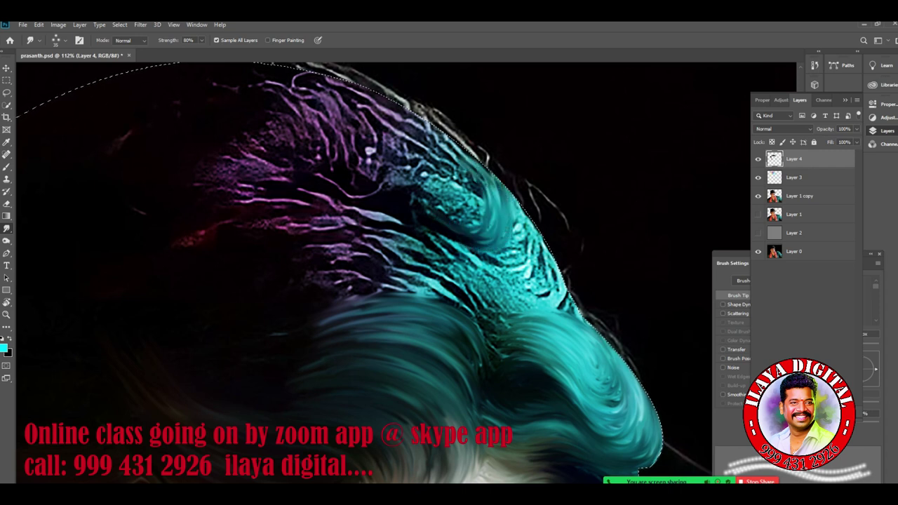
mouse_move(479, 246)
mouse_down()
mouse_move(512, 258)
mouse_move(516, 271)
mouse_move(534, 214)
mouse_up()
mouse_move(486, 278)
mouse_down()
mouse_move(539, 283)
mouse_move(539, 298)
mouse_move(559, 271)
mouse_up()
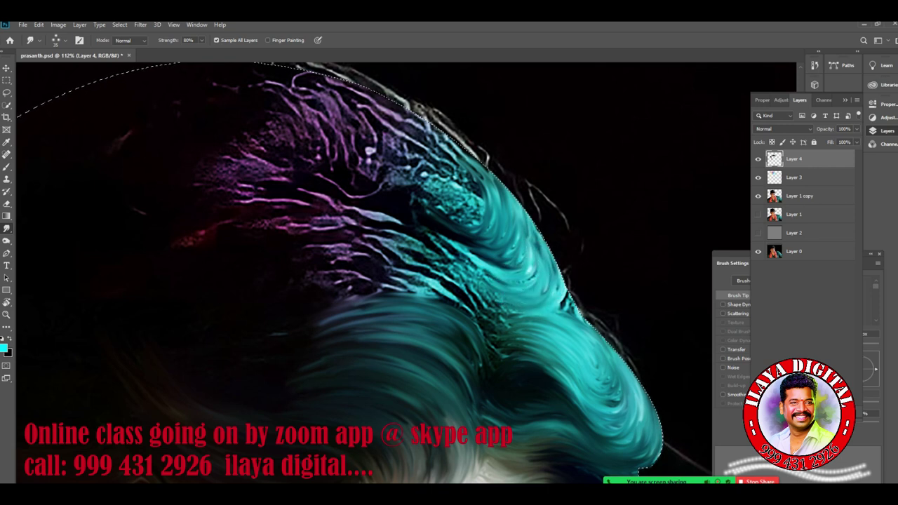
- Smudge the inner teal strands of the crown and blend them down into the front curl
mouse_move(419, 235)
mouse_down()
mouse_move(478, 269)
mouse_move(498, 264)
mouse_up()
drag(413, 216, 492, 232)
drag(412, 205, 462, 223)
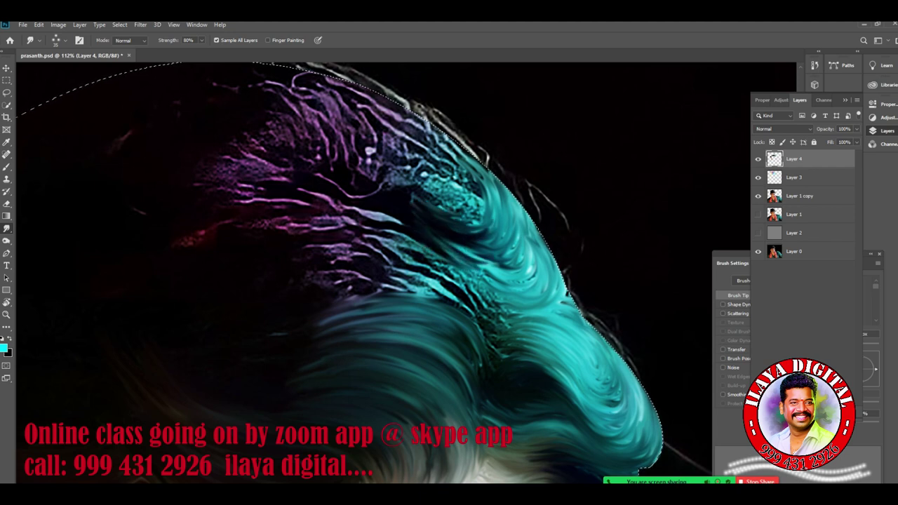
drag(426, 199, 485, 201)
mouse_move(450, 247)
mouse_down()
mouse_move(491, 272)
mouse_move(510, 271)
mouse_move(490, 278)
mouse_move(524, 283)
mouse_up()
mouse_move(463, 271)
mouse_down()
mouse_move(503, 302)
mouse_move(559, 300)
mouse_up()
mouse_move(490, 313)
mouse_down()
mouse_move(537, 316)
mouse_move(553, 356)
mouse_move(571, 369)
mouse_up()
drag(539, 339, 576, 386)
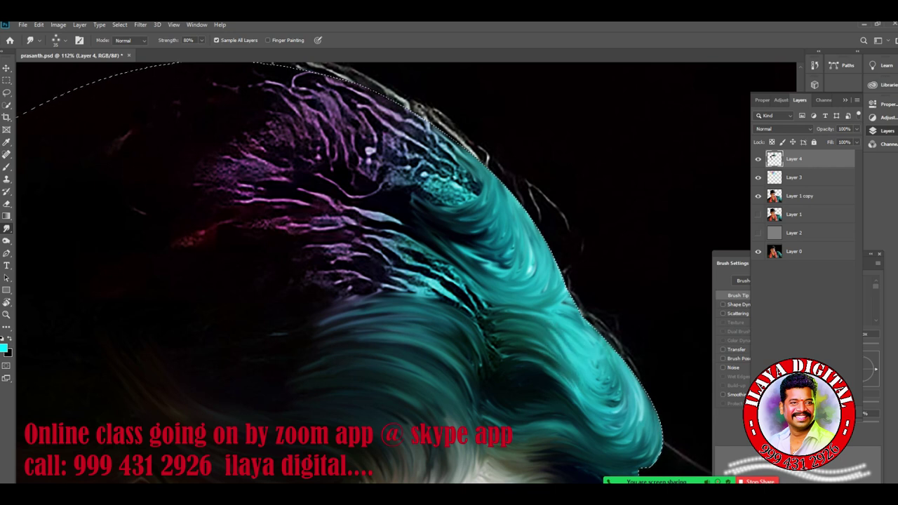
- Sweep the purple and teal streaks below the crown's dark parting into long strands arching toward the front curl
mouse_move(349, 296)
mouse_down()
mouse_move(474, 318)
mouse_move(470, 309)
mouse_move(338, 265)
mouse_move(479, 310)
mouse_up()
drag(358, 242, 456, 278)
mouse_move(344, 236)
mouse_down()
mouse_move(453, 267)
mouse_move(477, 293)
mouse_up()
mouse_move(304, 216)
mouse_down()
mouse_move(453, 264)
mouse_move(440, 252)
mouse_move(231, 207)
mouse_move(397, 237)
mouse_move(262, 223)
mouse_move(404, 247)
mouse_up()
mouse_move(279, 229)
mouse_down()
mouse_move(422, 263)
mouse_move(442, 284)
mouse_up()
mouse_move(288, 247)
mouse_down()
mouse_move(427, 277)
mouse_move(441, 295)
mouse_up()
drag(307, 274, 414, 279)
- Blend the lower purple and teal streaks into the already smoothed front hair with long horizontal strands
mouse_move(299, 281)
mouse_down()
mouse_move(342, 275)
mouse_move(437, 300)
mouse_up()
drag(359, 282, 439, 306)
mouse_move(309, 287)
mouse_down()
mouse_move(436, 302)
mouse_move(446, 321)
mouse_up()
mouse_move(304, 306)
mouse_down()
mouse_move(399, 305)
mouse_move(416, 316)
mouse_up()
drag(356, 315, 391, 317)
mouse_move(294, 328)
mouse_down()
mouse_move(356, 320)
mouse_move(398, 328)
mouse_up()
drag(307, 336, 410, 330)
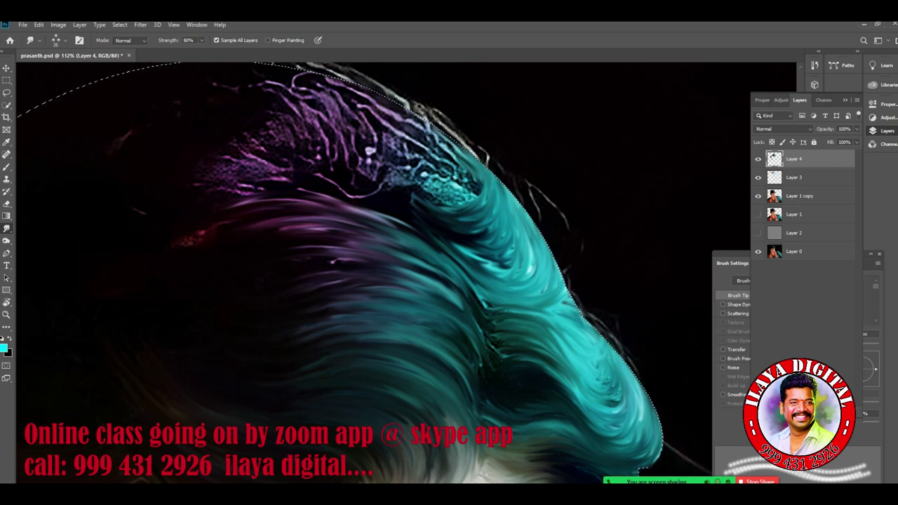
- Smudge the purple hair on the crown outward into tapered strands that fade into the black background
drag(319, 221, 175, 243)
mouse_move(270, 180)
mouse_down()
mouse_move(223, 169)
mouse_move(181, 174)
mouse_up()
drag(294, 182, 203, 158)
mouse_move(298, 170)
mouse_down()
mouse_move(227, 148)
mouse_move(220, 135)
mouse_up()
drag(332, 181, 242, 134)
drag(305, 151, 254, 119)
drag(327, 170, 256, 108)
mouse_move(341, 177)
mouse_down()
mouse_move(297, 114)
mouse_move(258, 84)
mouse_move(320, 116)
mouse_up()
drag(319, 116, 261, 77)
mouse_move(364, 178)
mouse_down()
mouse_move(302, 87)
mouse_move(326, 85)
mouse_up()
- Blend the purple-to-teal transition at the top of the crown into smooth strands curving down toward the parting
mouse_move(372, 143)
mouse_down()
mouse_move(398, 174)
mouse_move(420, 175)
mouse_move(442, 192)
mouse_move(436, 200)
mouse_move(449, 187)
mouse_move(466, 205)
mouse_up()
drag(419, 158, 407, 190)
mouse_move(372, 115)
mouse_down()
mouse_move(406, 144)
mouse_move(390, 190)
mouse_up()
mouse_move(354, 112)
mouse_down()
mouse_move(396, 149)
mouse_move(373, 194)
mouse_move(376, 148)
mouse_move(368, 192)
mouse_up()
mouse_move(359, 127)
mouse_down()
mouse_move(374, 179)
mouse_move(364, 180)
mouse_move(367, 152)
mouse_up()
drag(385, 101, 400, 178)
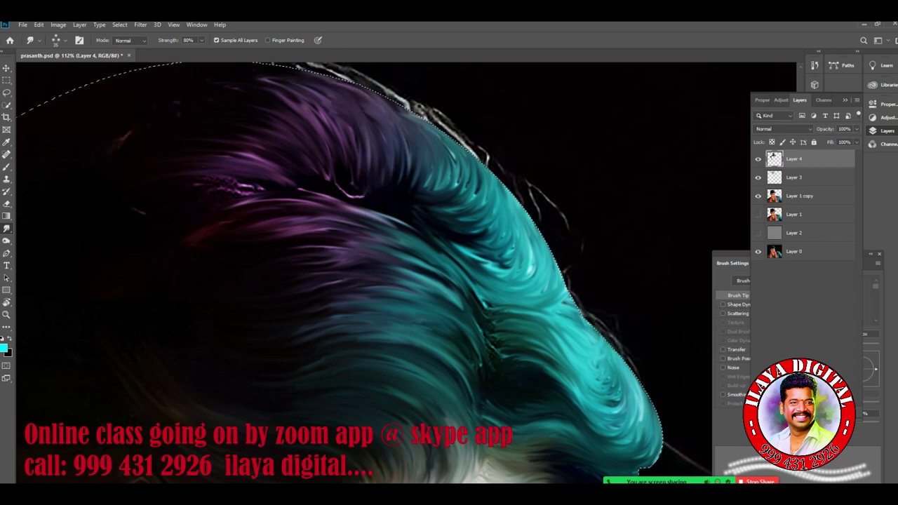
- Smooth the leftover purple squiggles along the crown's dark parting into soft horizontal strands
drag(351, 128, 361, 196)
drag(272, 170, 329, 177)
drag(244, 178, 350, 194)
drag(209, 188, 310, 191)
mouse_move(213, 195)
mouse_down()
mouse_move(354, 195)
mouse_move(338, 197)
mouse_up()
drag(276, 167, 172, 165)
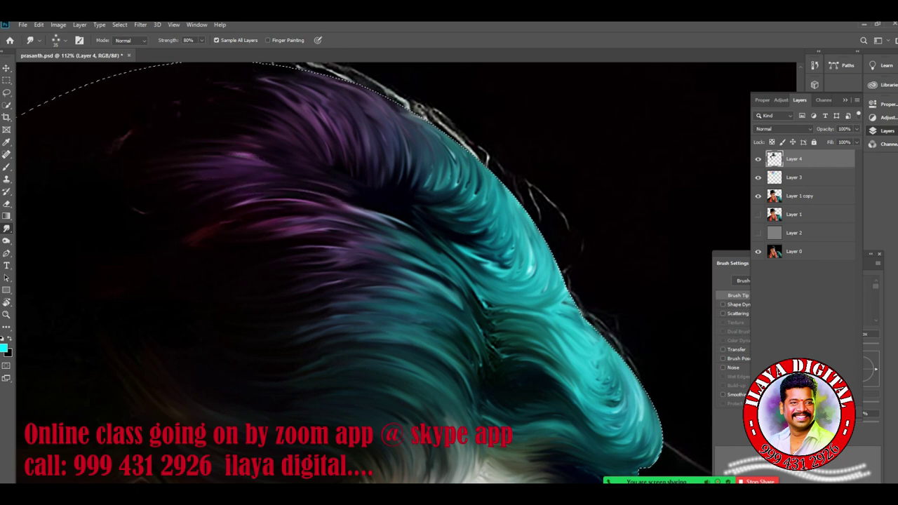
- Compare the smudged hair with the original by hiding and re-showing Layer 4, and examine the crown and front hair
scroll(420, 379, down, 5)
scroll(421, 379, down, 1)
drag(420, 379, 500, 235)
scroll(500, 235, up, 2)
scroll(501, 236, down, 1)
click(757, 159)
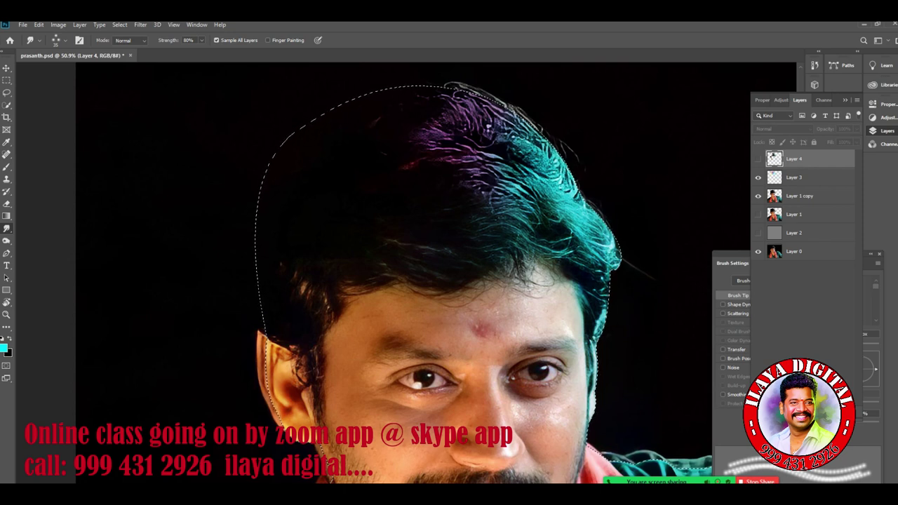
click(757, 159)
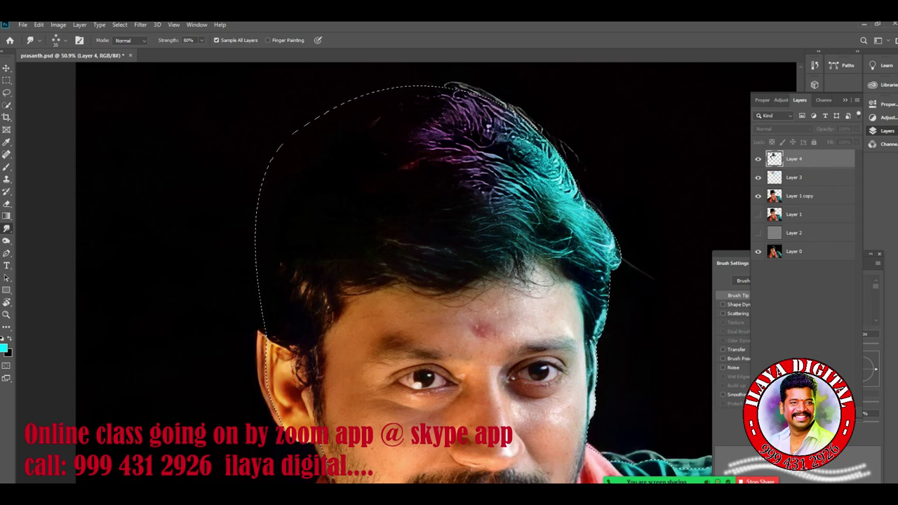
scroll(496, 266, up, 5)
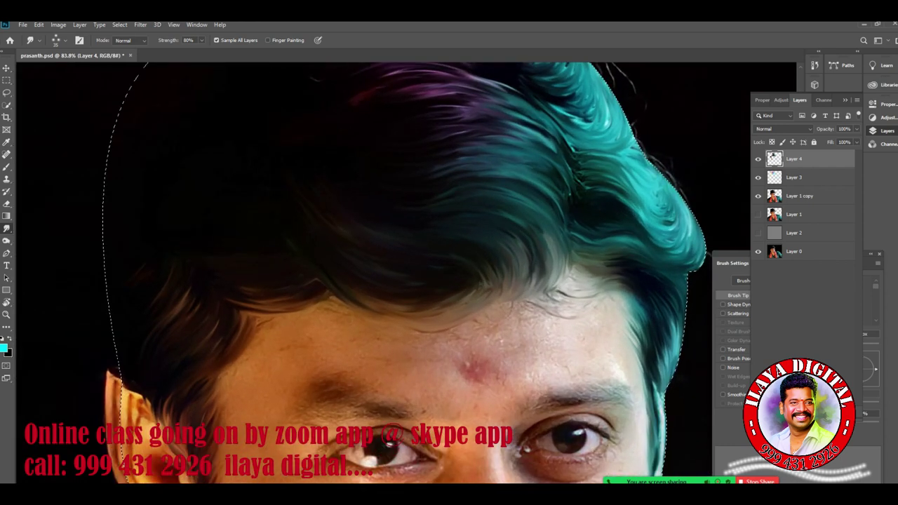
drag(484, 217, 435, 433)
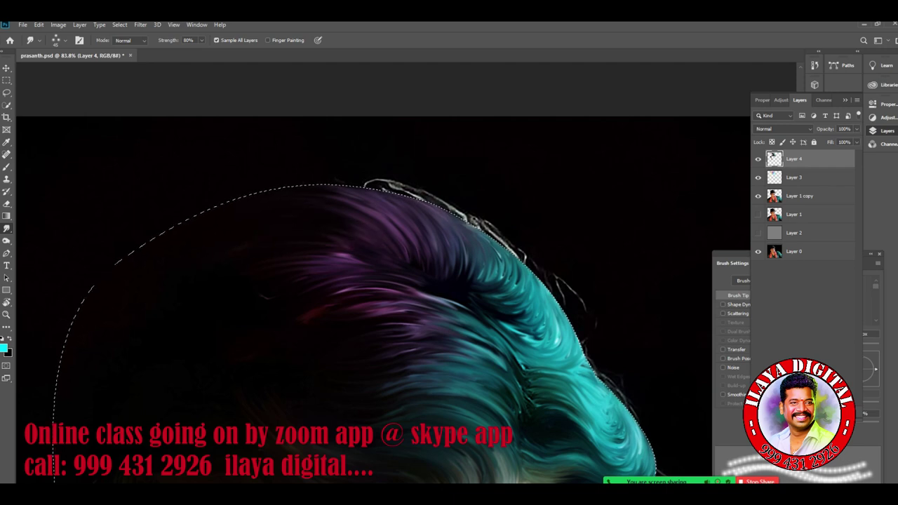
drag(351, 343, 478, 194)
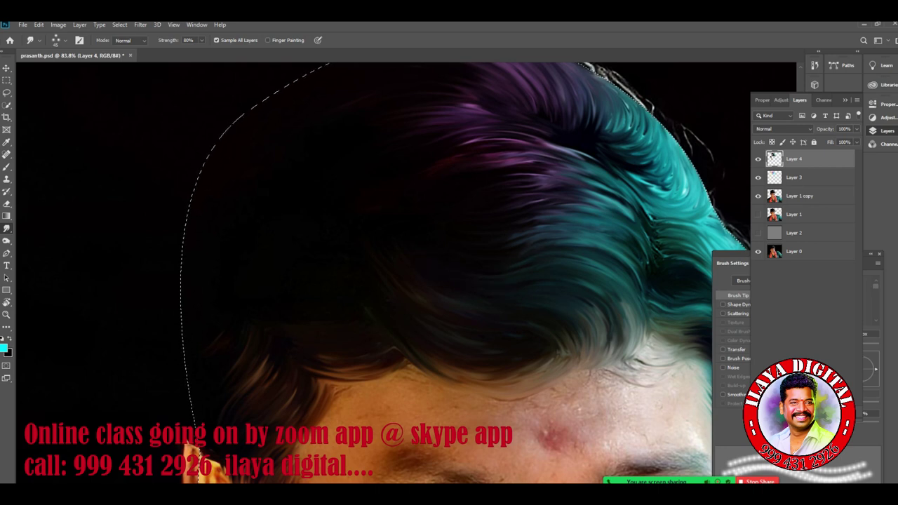
- Smudge the purple-to-teal strands below the crown's parting toward the dark side of the hair on Layer 4
drag(546, 234, 481, 242)
drag(552, 199, 486, 207)
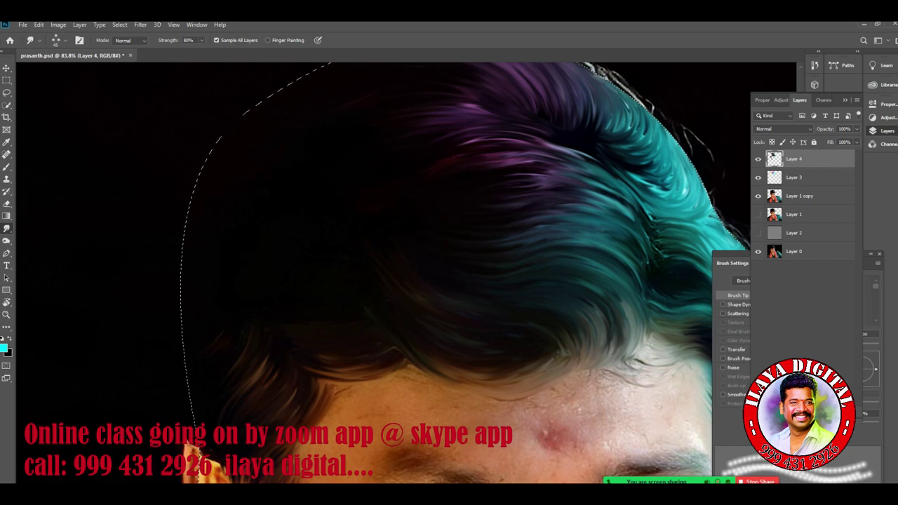
drag(545, 184, 495, 176)
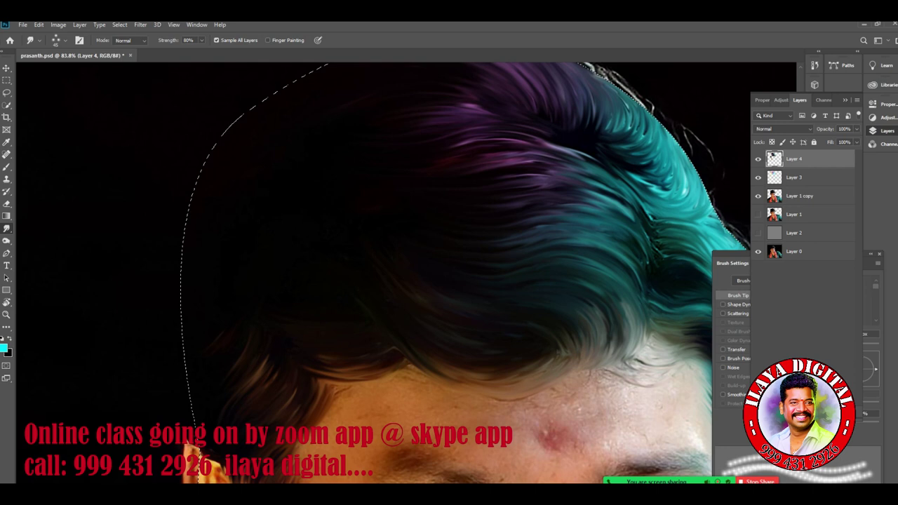
- Compare the whole portrait with Layer 1 copy hidden and shown
drag(420, 337, 377, 164)
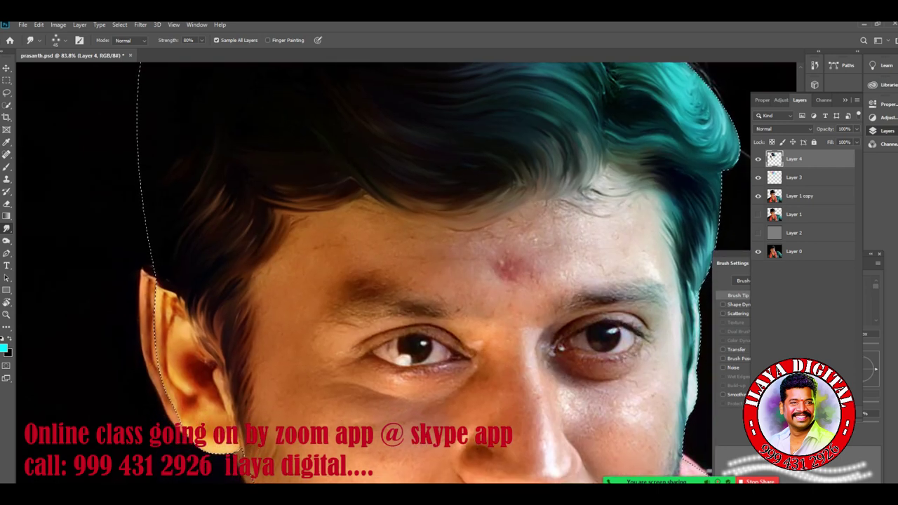
key(ctrl+minus)
scroll(420, 274, down, 5)
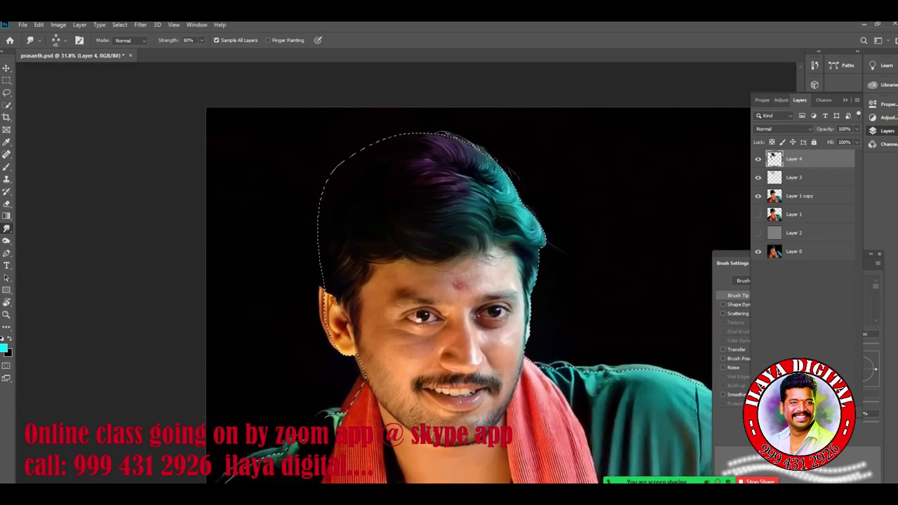
click(757, 195)
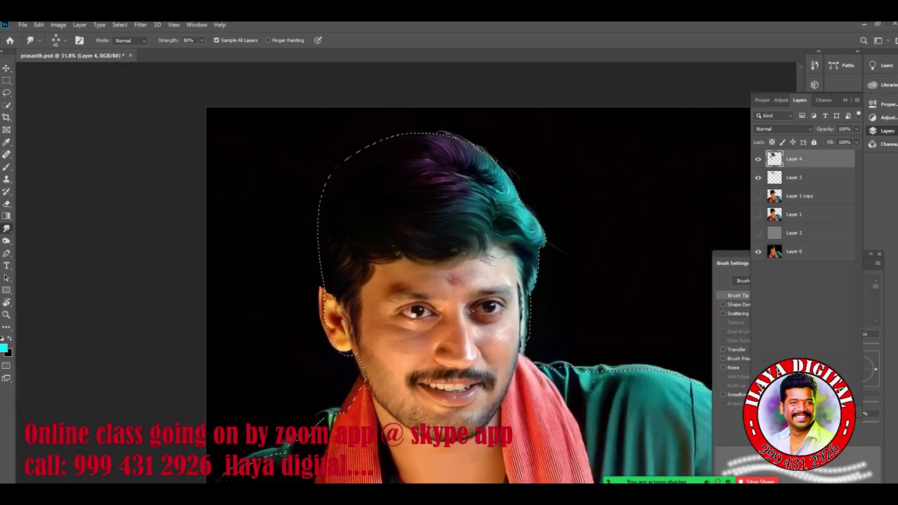
click(757, 196)
click(757, 196)
- Show the grey Layer 2 behind the cut-out portrait with Layers 4 and 1 copy visible, Layer 1 hidden and nothing selected
key(ctrl+d)
click(757, 196)
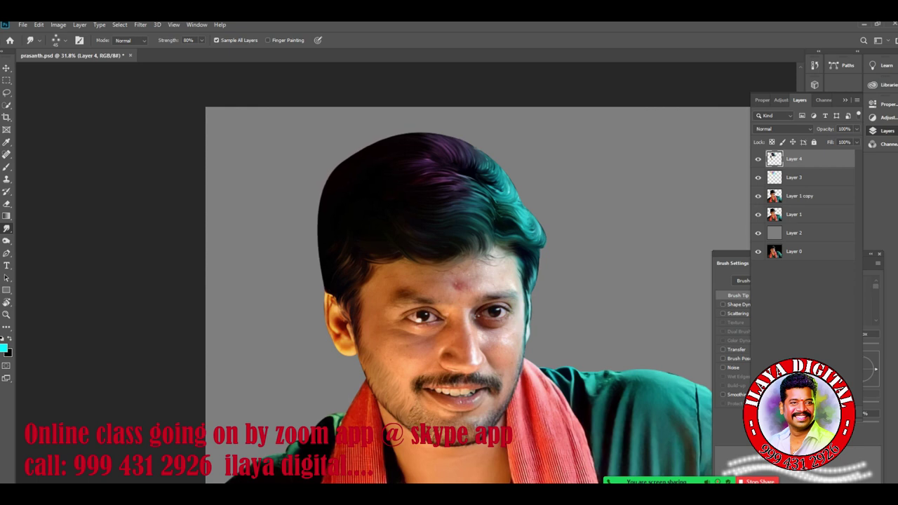
ctrl+click(774, 215)
click(758, 233)
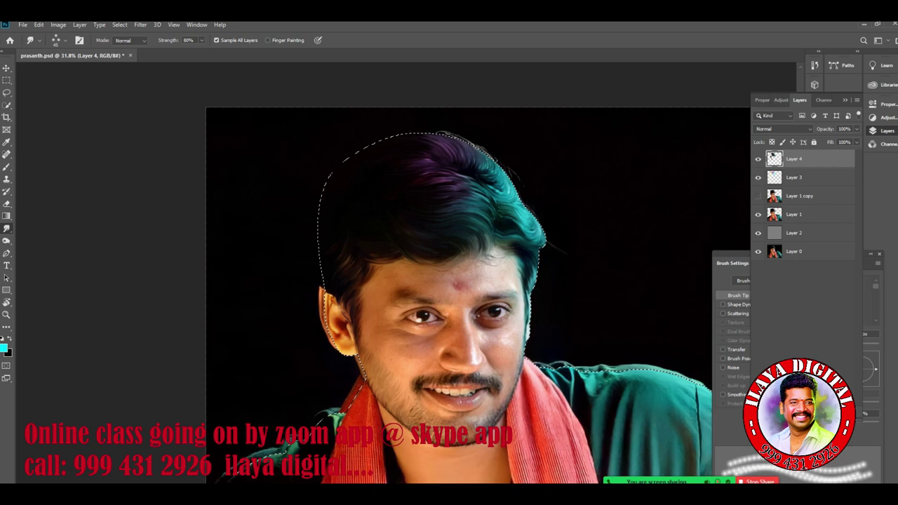
click(757, 233)
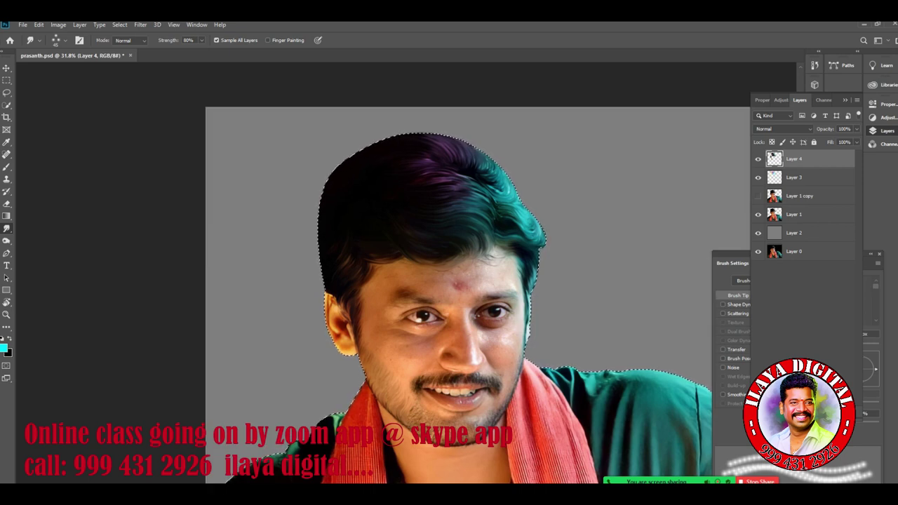
click(799, 233)
key(ctrl+d)
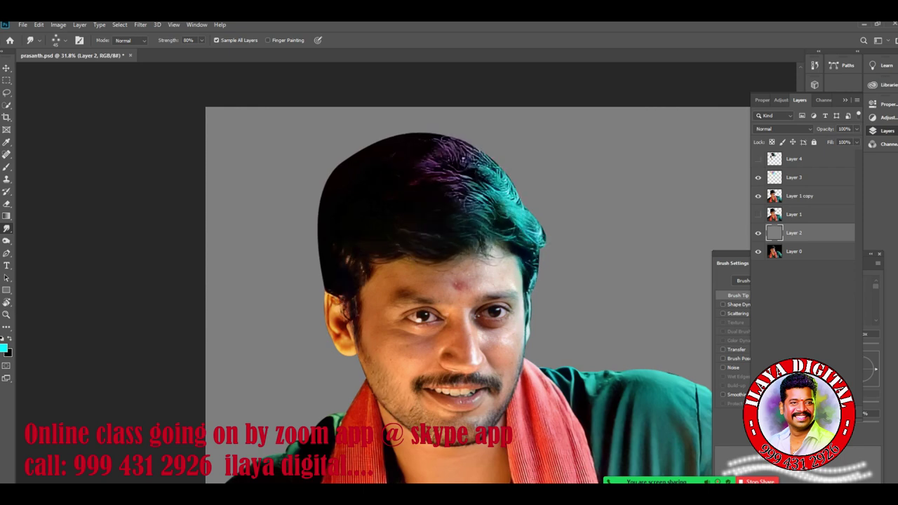
click(758, 159)
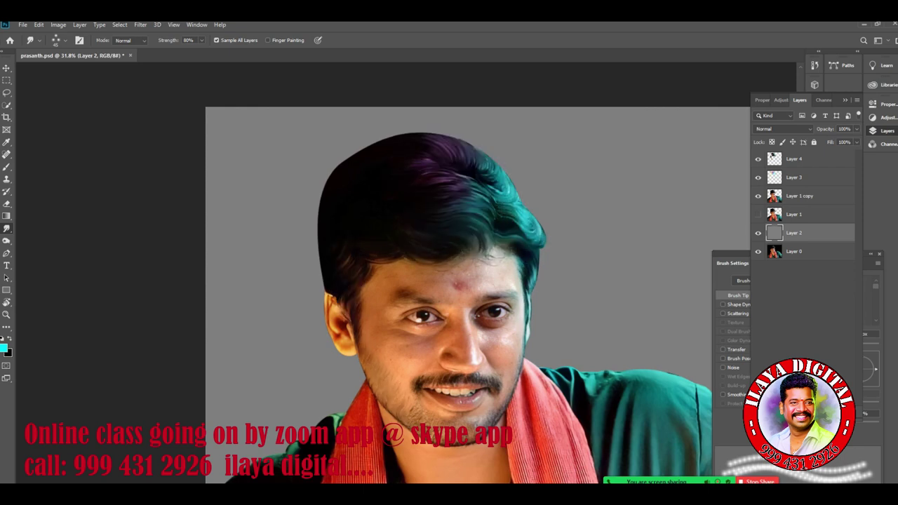
- Erase the Layer 4 smudging over the dark hollow beside the teal front wave with a smaller eraser at 48% opacity
scroll(609, 227, up, 8)
scroll(318, 184, up, 3)
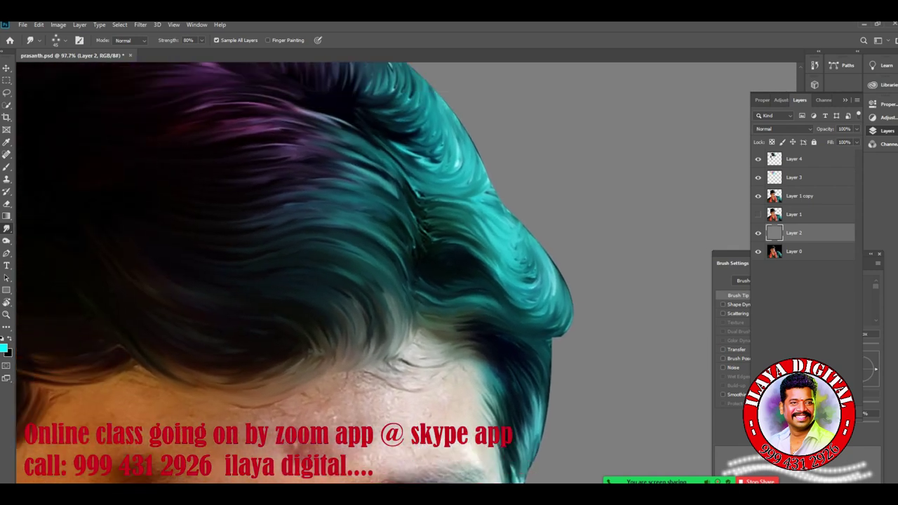
key(e)
click(801, 159)
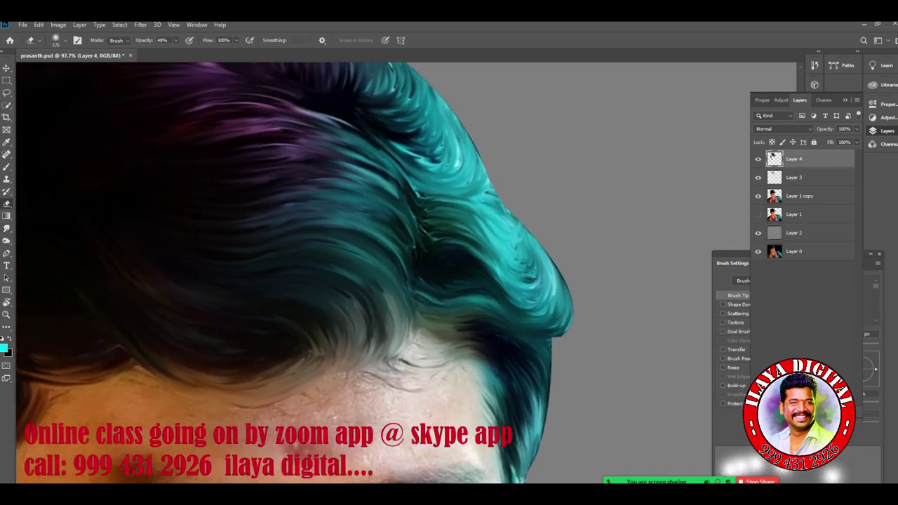
key(bracketleft)
mouse_move(434, 204)
mouse_down()
mouse_move(466, 271)
mouse_move(455, 303)
mouse_move(429, 282)
mouse_up()
drag(492, 259, 508, 308)
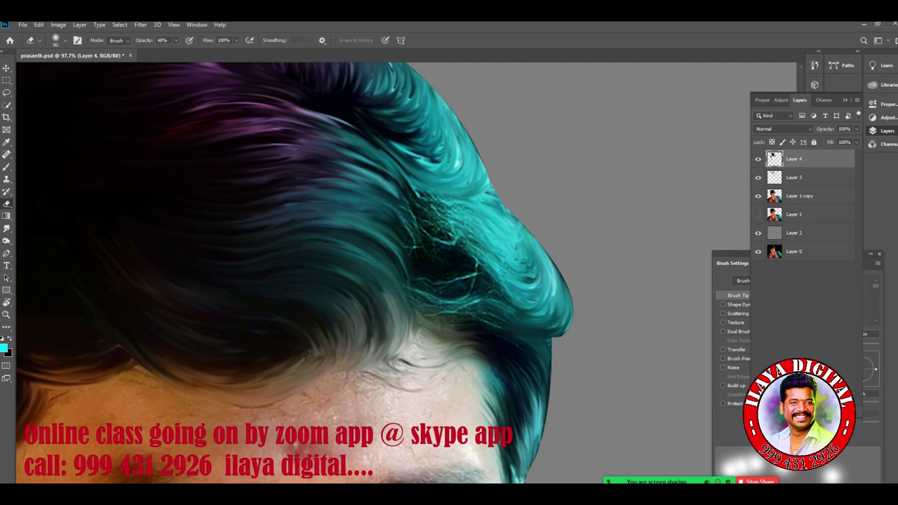
- Smudge the wiry hairs inside the uncovered hollow diagonally down toward the teal front wave
key(r)
scroll(504, 322, down, 7)
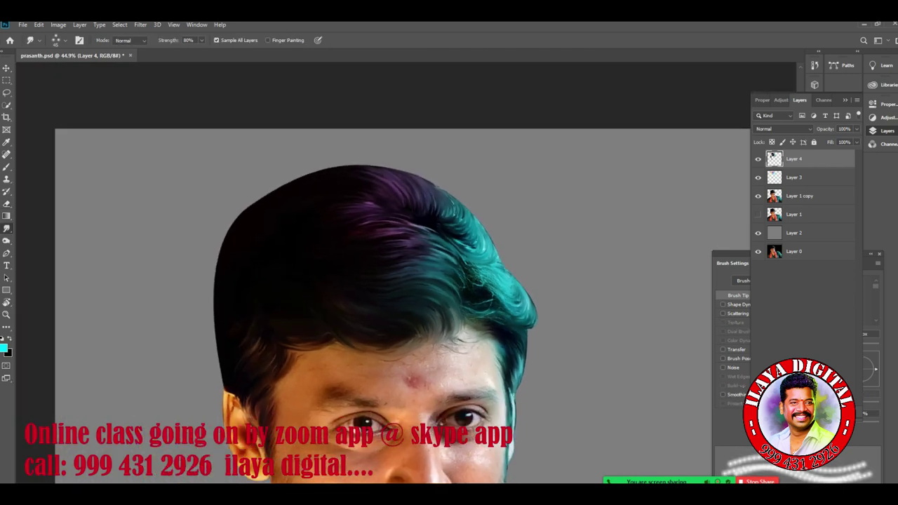
scroll(516, 314, up, 5)
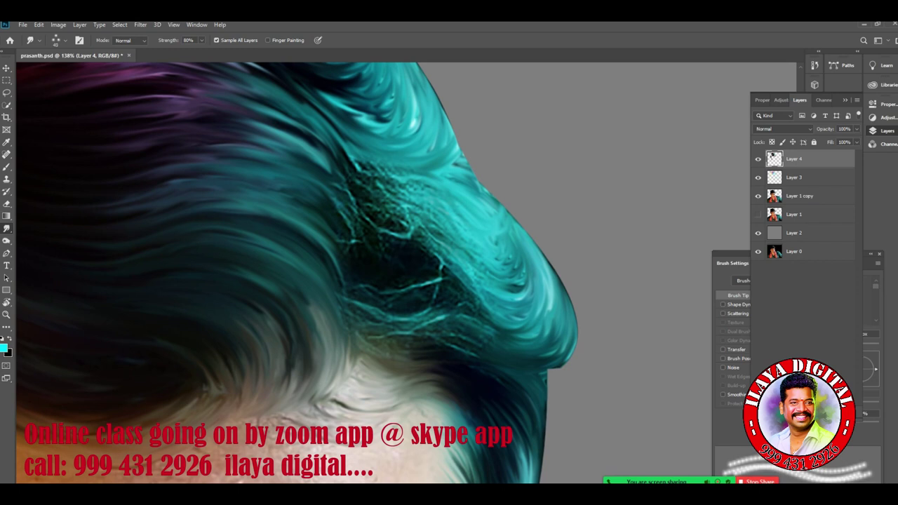
drag(372, 205, 441, 270)
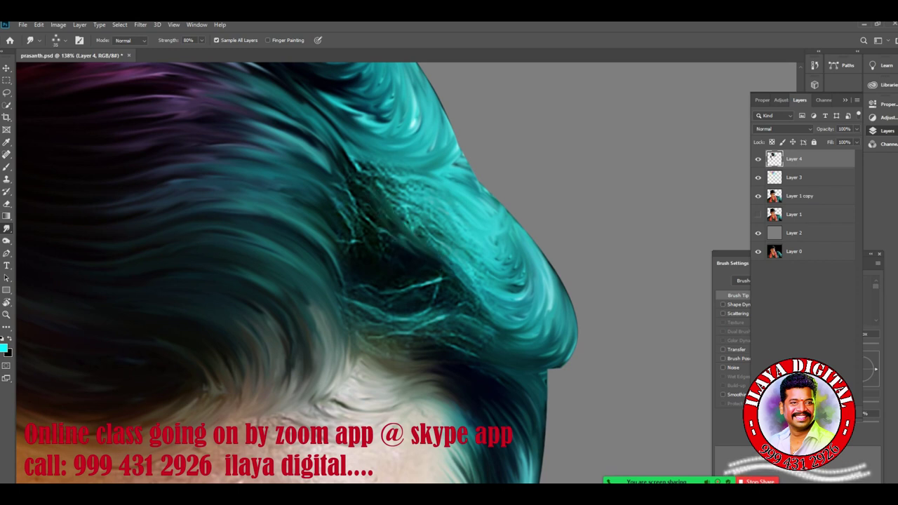
drag(386, 209, 449, 270)
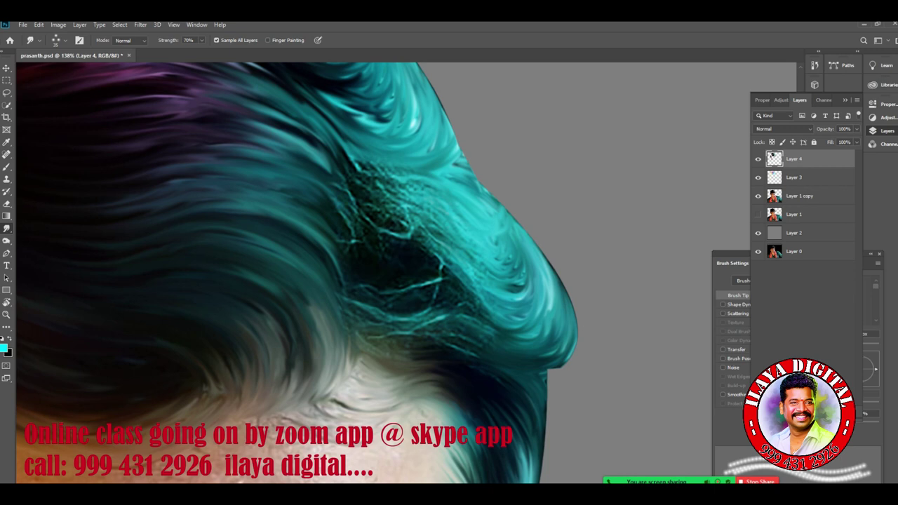
drag(371, 216, 440, 266)
drag(400, 221, 456, 277)
drag(417, 236, 472, 294)
- Blend the frizzy upper edge of the hollow into smooth strands flowing into the bright teal wave
drag(373, 202, 444, 245)
drag(360, 185, 418, 225)
drag(383, 191, 449, 229)
drag(358, 181, 412, 208)
mouse_move(370, 179)
mouse_down()
mouse_move(460, 229)
mouse_move(440, 198)
mouse_up()
drag(349, 163, 444, 195)
drag(399, 171, 439, 197)
drag(352, 167, 435, 182)
- Smooth the swirls in the bright teal wave and along its border with the dark hollow
drag(457, 203, 468, 219)
drag(473, 183, 502, 210)
drag(465, 248, 504, 265)
drag(508, 230, 518, 245)
drag(453, 253, 469, 259)
mouse_move(488, 262)
mouse_down()
mouse_move(509, 274)
mouse_move(517, 220)
mouse_up()
drag(376, 228, 409, 244)
mouse_move(431, 277)
mouse_down()
mouse_move(472, 317)
mouse_move(443, 293)
mouse_move(545, 300)
mouse_up()
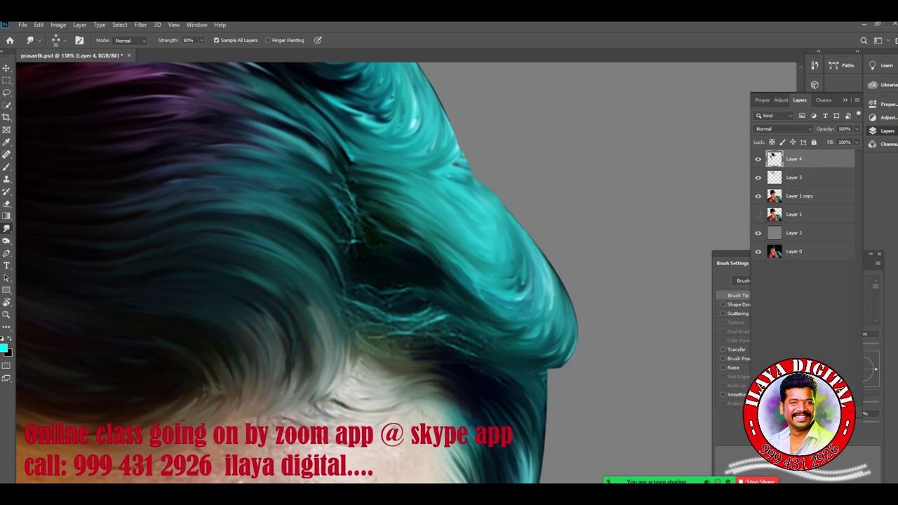
- Smudge the tangled hairs along the hollow's lower edge into soft strands running toward the temple
mouse_move(463, 320)
mouse_down()
mouse_move(543, 341)
mouse_move(553, 265)
mouse_up()
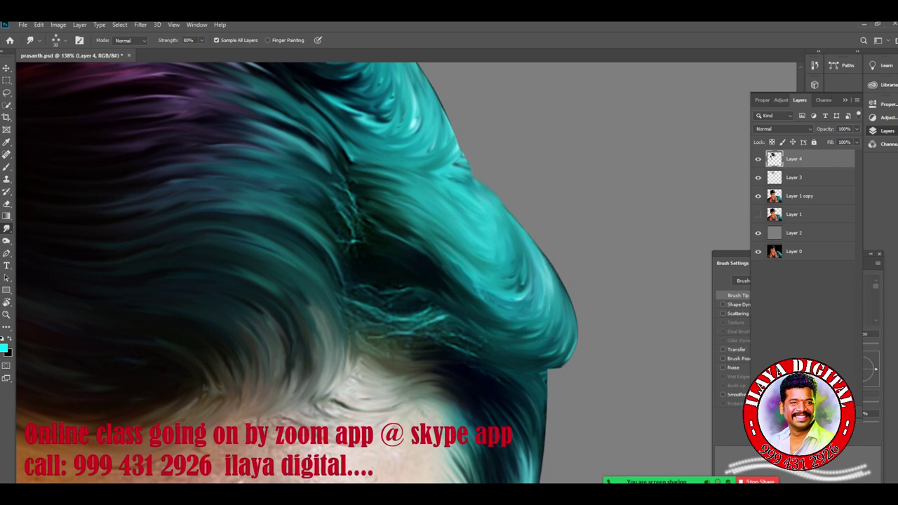
drag(397, 288, 528, 348)
mouse_move(386, 330)
mouse_down()
mouse_move(443, 339)
mouse_move(445, 356)
mouse_move(432, 335)
mouse_up()
drag(368, 307, 445, 319)
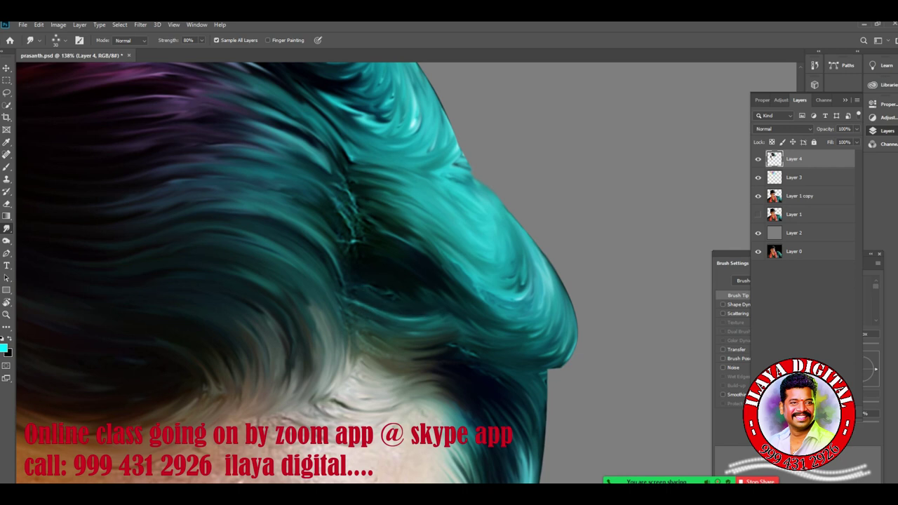
mouse_move(400, 320)
mouse_down()
mouse_move(468, 316)
mouse_move(433, 326)
mouse_move(481, 325)
mouse_move(456, 335)
mouse_move(409, 317)
mouse_move(480, 353)
mouse_up()
drag(408, 348, 466, 354)
- Smooth the rounded tip and inner curve of the teal wave into long curved strands
drag(573, 325, 541, 365)
drag(537, 276, 535, 345)
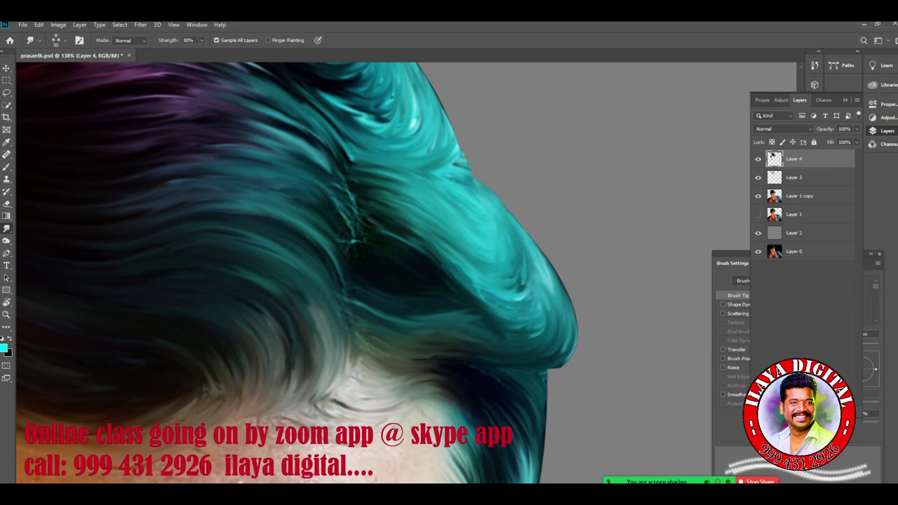
drag(558, 283, 530, 337)
mouse_move(529, 249)
mouse_down()
mouse_move(549, 284)
mouse_move(487, 328)
mouse_up()
drag(547, 265, 535, 314)
drag(429, 257, 487, 300)
mouse_move(541, 258)
mouse_down()
mouse_move(498, 298)
mouse_move(468, 284)
mouse_up()
- Smudge the teal wave's outer edge, loading Layer 1 copy's outline as a selection to contain the strokes
drag(520, 206, 493, 242)
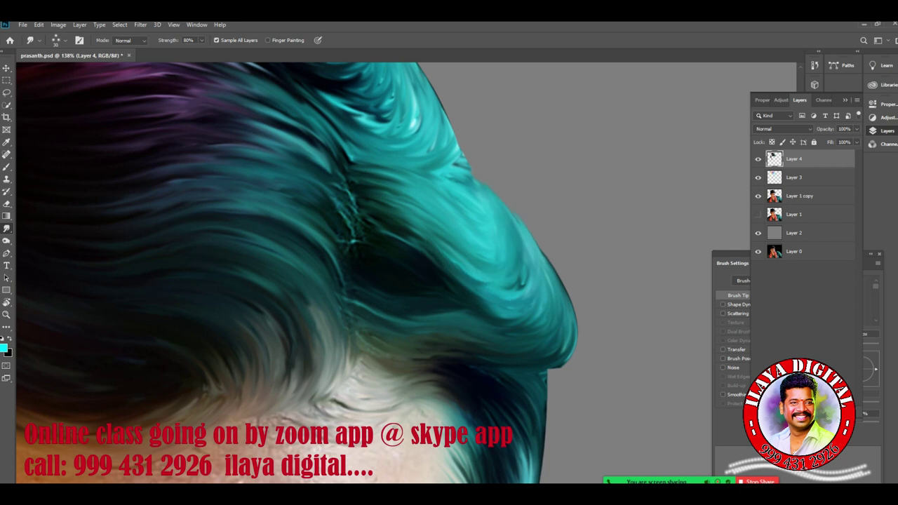
drag(517, 209, 506, 280)
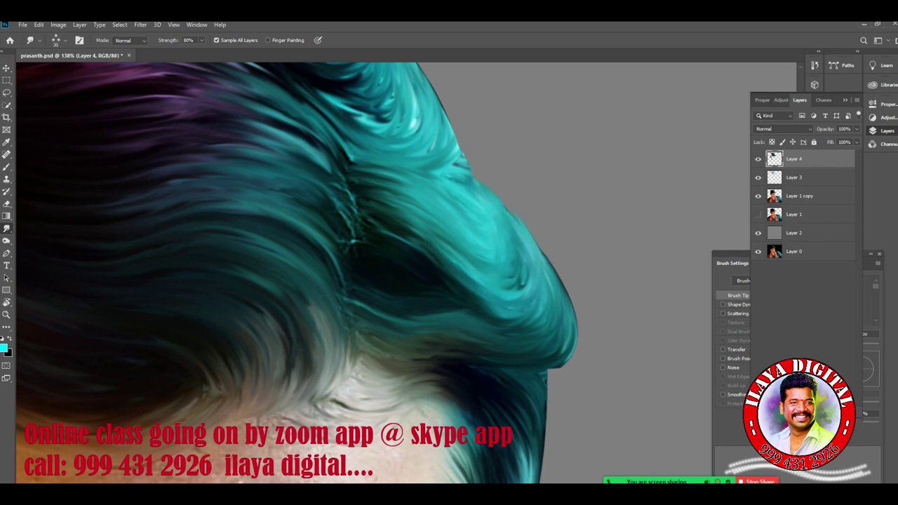
ctrl+click(774, 196)
mouse_move(535, 239)
mouse_down()
mouse_move(523, 274)
mouse_move(504, 289)
mouse_move(522, 268)
mouse_up()
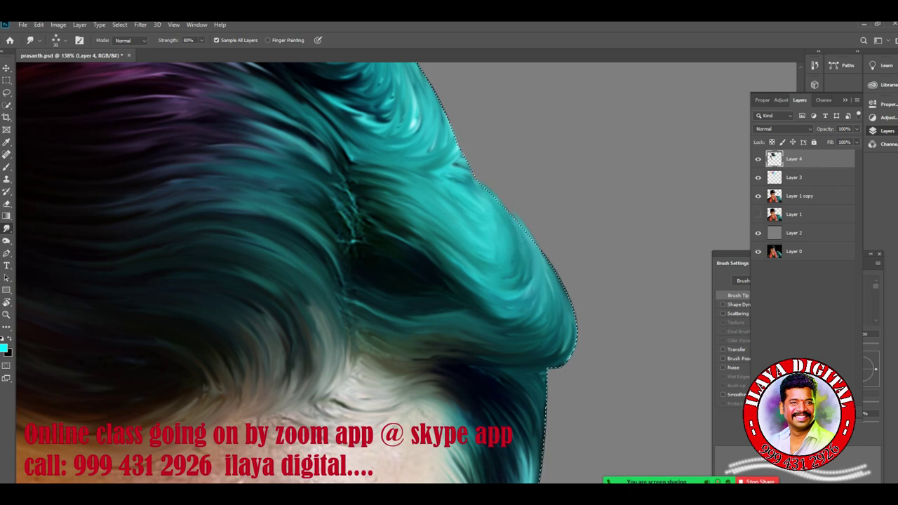
- Smooth the leftover wiry hairs along the seam between the swept crown hair and the teal wave
drag(337, 201, 356, 241)
mouse_move(305, 188)
mouse_down()
mouse_move(334, 205)
mouse_move(358, 255)
mouse_move(338, 242)
mouse_move(346, 255)
mouse_up()
drag(346, 199, 361, 225)
drag(310, 175, 362, 215)
drag(269, 148, 327, 170)
drag(295, 125, 325, 159)
- Blend the purple highlights into the teal strands on the crown beside the parting
mouse_move(204, 121)
mouse_down()
mouse_move(271, 127)
mouse_move(259, 138)
mouse_up()
mouse_move(199, 110)
mouse_down()
mouse_move(140, 119)
mouse_move(262, 126)
mouse_up()
drag(233, 104, 260, 118)
drag(191, 91, 131, 101)
drag(211, 134, 261, 143)
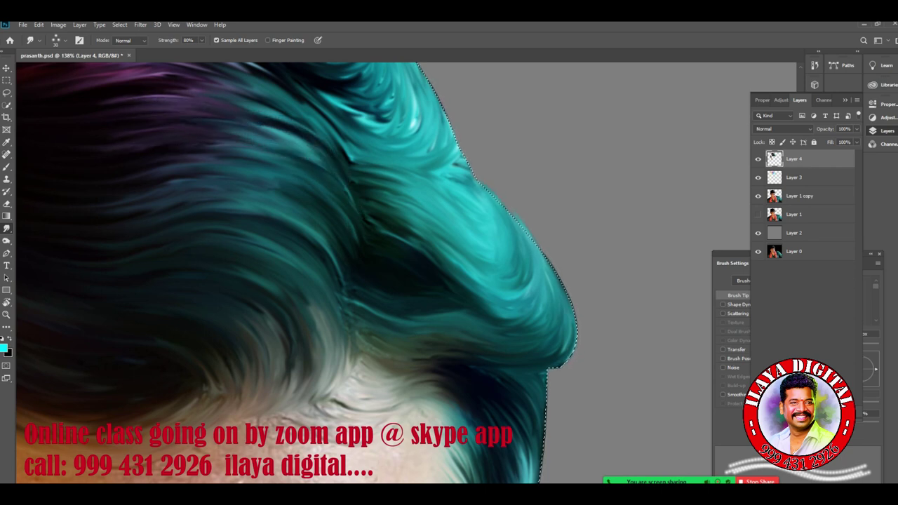
- Extend the swept crown strands down the seam beside the dark hollow into one continuous curve
drag(354, 332, 344, 275)
drag(315, 235, 354, 268)
drag(352, 272, 360, 303)
mouse_move(334, 199)
mouse_down()
mouse_move(362, 258)
mouse_move(357, 238)
mouse_up()
mouse_move(314, 149)
mouse_down()
mouse_move(354, 187)
mouse_move(368, 230)
mouse_up()
drag(274, 111, 337, 149)
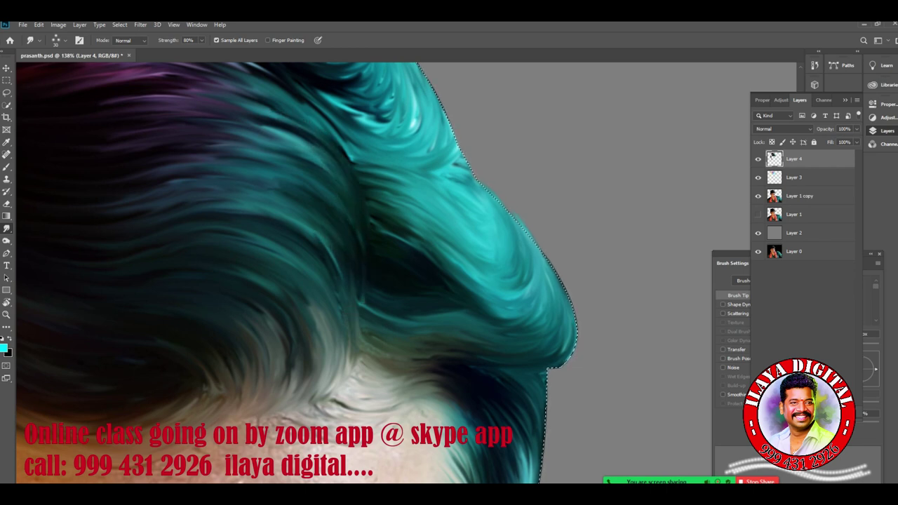
- Smudge the dark hair beneath the teal wave into strands sweeping from the hollow toward the temple
scroll(444, 378, down, 8)
drag(443, 379, 453, 190)
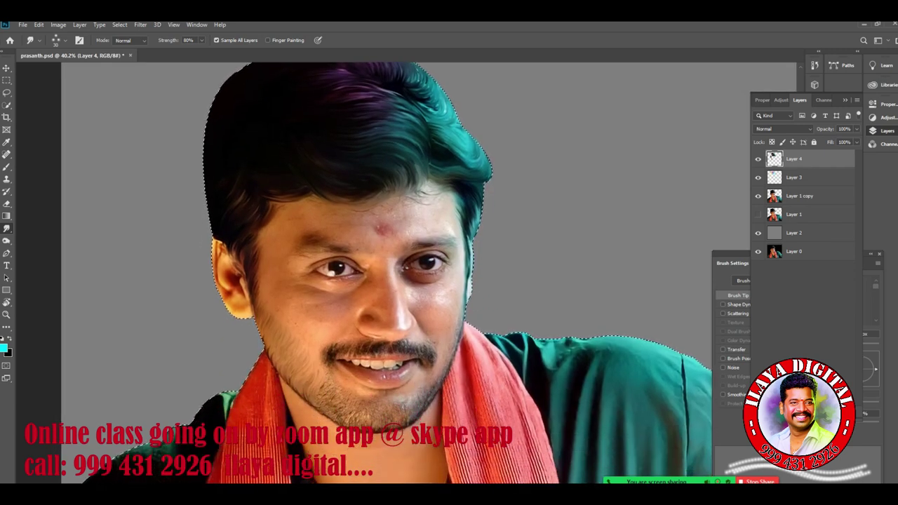
scroll(430, 309, up, 3)
scroll(432, 305, up, 2)
scroll(443, 285, up, 6)
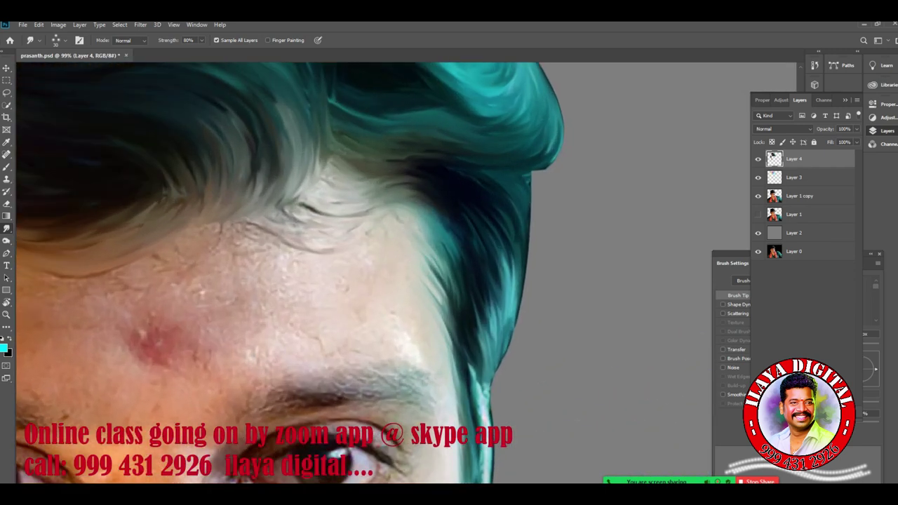
drag(443, 285, 429, 375)
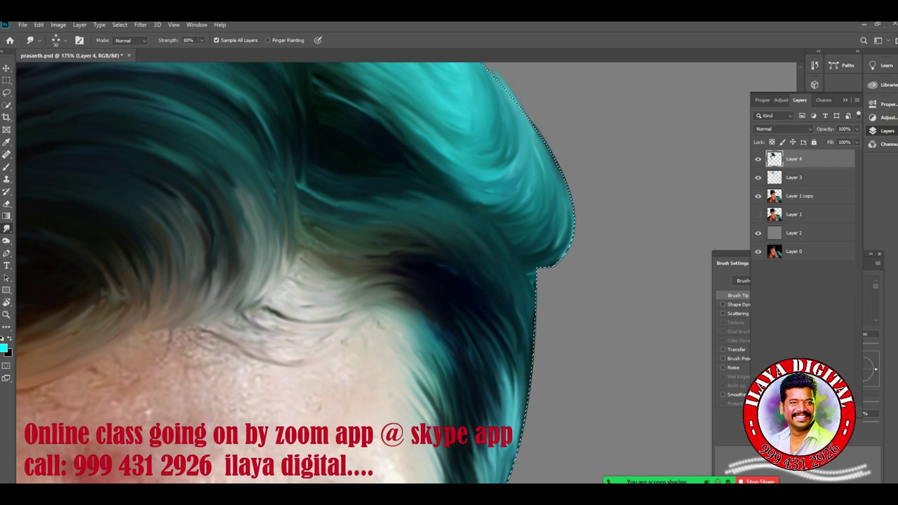
mouse_move(486, 193)
mouse_down()
mouse_move(533, 277)
mouse_move(531, 345)
mouse_up()
drag(429, 236, 480, 317)
drag(377, 229, 446, 270)
drag(400, 249, 445, 278)
mouse_move(313, 197)
mouse_down()
mouse_move(359, 208)
mouse_move(453, 261)
mouse_up()
- Draw the dark hollow and the bright teal wave together with long diagonal strands toward the wave's tip
drag(363, 189, 446, 217)
drag(328, 171, 442, 208)
drag(385, 134, 463, 203)
drag(384, 127, 469, 189)
drag(340, 100, 481, 203)
drag(386, 106, 491, 210)
mouse_move(388, 110)
mouse_down()
mouse_move(494, 183)
mouse_move(512, 222)
mouse_up()
mouse_move(404, 125)
mouse_down()
mouse_move(509, 211)
mouse_move(521, 246)
mouse_up()
- Smudge the outer part of the teal wave downward into long strands that follow its rounded outline
drag(479, 170, 519, 226)
drag(487, 146, 538, 265)
drag(456, 113, 518, 209)
drag(468, 120, 542, 236)
drag(499, 121, 545, 235)
mouse_move(487, 105)
mouse_down()
mouse_move(547, 177)
mouse_move(555, 250)
mouse_up()
mouse_move(529, 123)
mouse_down()
mouse_move(547, 155)
mouse_move(557, 253)
mouse_up()
drag(564, 181, 553, 263)
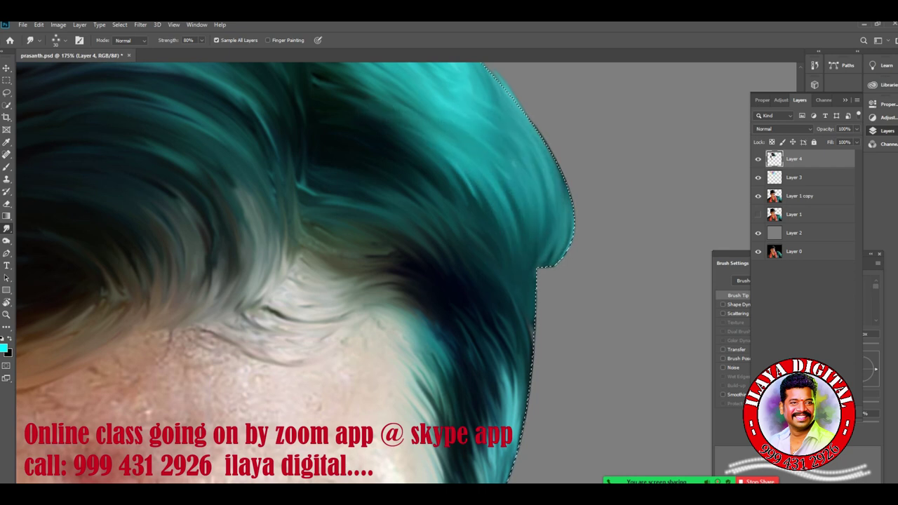
- Soften the hollow's underside and the brownish hair above the forehead into strands running into the dark temple hair
mouse_move(314, 168)
mouse_down()
mouse_move(336, 198)
mouse_move(398, 214)
mouse_up()
drag(371, 179, 442, 202)
mouse_move(327, 196)
mouse_down()
mouse_move(363, 218)
mouse_move(345, 224)
mouse_up()
mouse_move(366, 246)
mouse_down()
mouse_move(412, 261)
mouse_move(414, 276)
mouse_move(434, 283)
mouse_up()
drag(477, 311, 490, 353)
drag(321, 261, 440, 299)
drag(402, 249, 448, 265)
drag(403, 198, 467, 223)
- Smudge the teal and dark temple hair downward into smooth vertical strands
drag(523, 356, 516, 408)
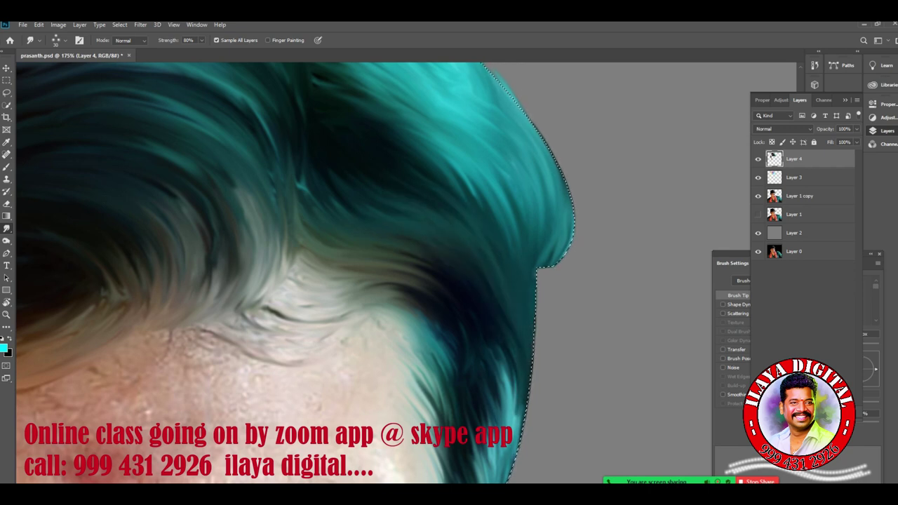
drag(463, 326, 485, 424)
drag(415, 311, 452, 390)
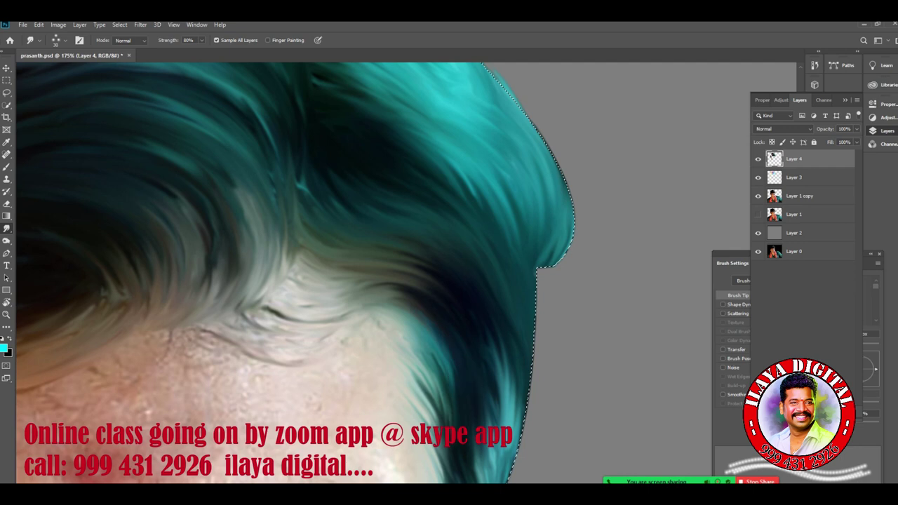
- Sweep teal strands from the temple up along the forehead hairline and blend them into the dark hair above
mouse_move(451, 426)
mouse_down()
mouse_move(415, 346)
mouse_move(381, 322)
mouse_up()
drag(449, 411, 360, 308)
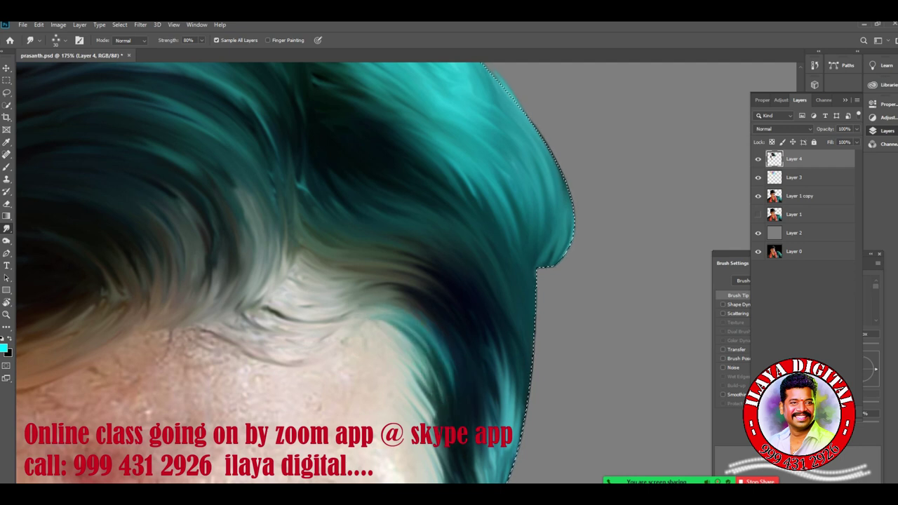
drag(440, 418, 337, 320)
mouse_move(453, 383)
mouse_down()
mouse_move(439, 343)
mouse_move(297, 293)
mouse_up()
drag(387, 286, 330, 271)
mouse_move(390, 258)
mouse_down()
mouse_move(459, 301)
mouse_move(493, 389)
mouse_up()
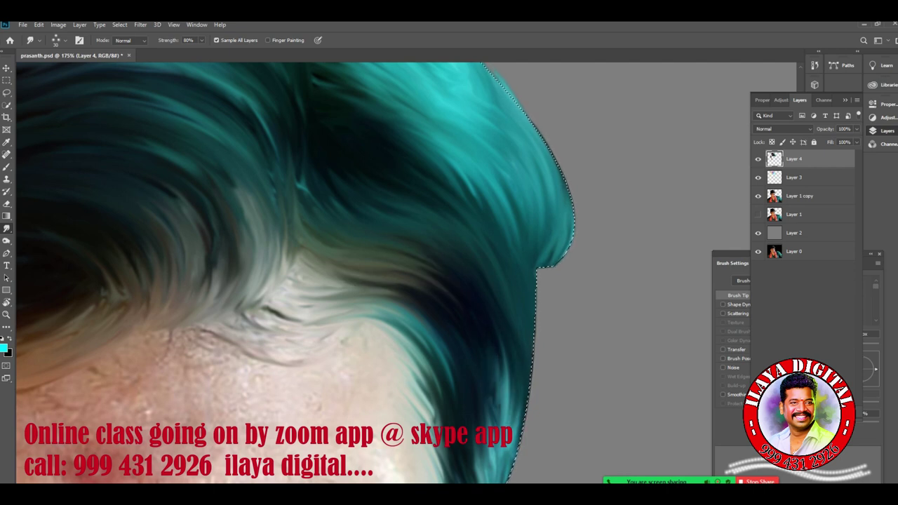
- Extend the dark teal temple hair downward in long smudged strands beside the eyebrow and eye
scroll(296, 273, down, 5)
drag(445, 182, 491, 387)
drag(501, 213, 491, 355)
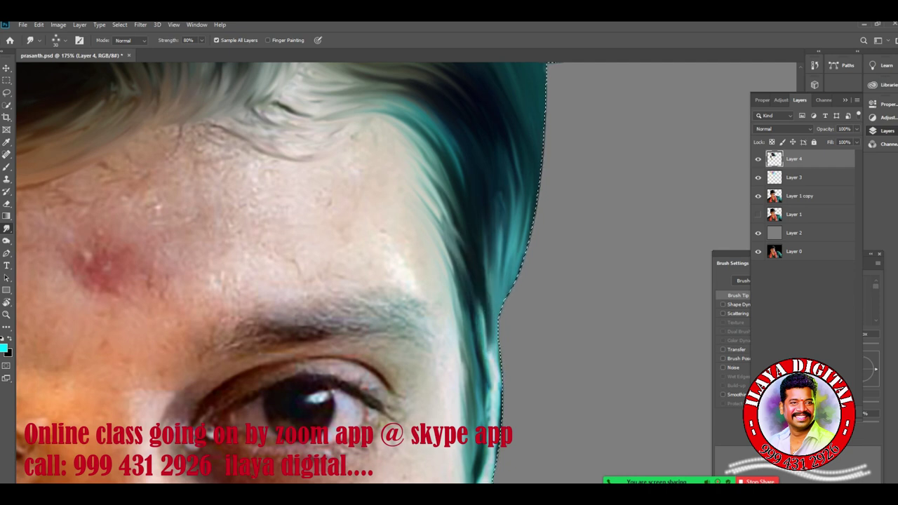
key(e)
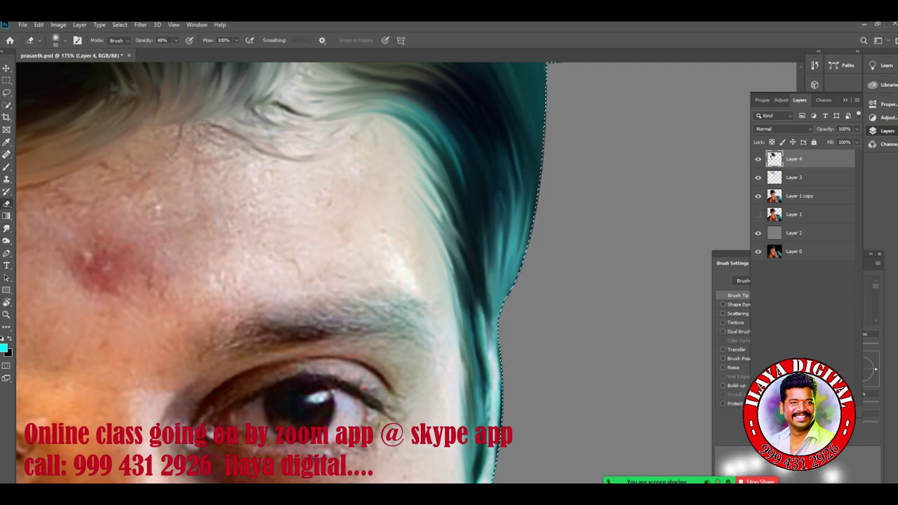
key(r)
scroll(561, 301, down, 5)
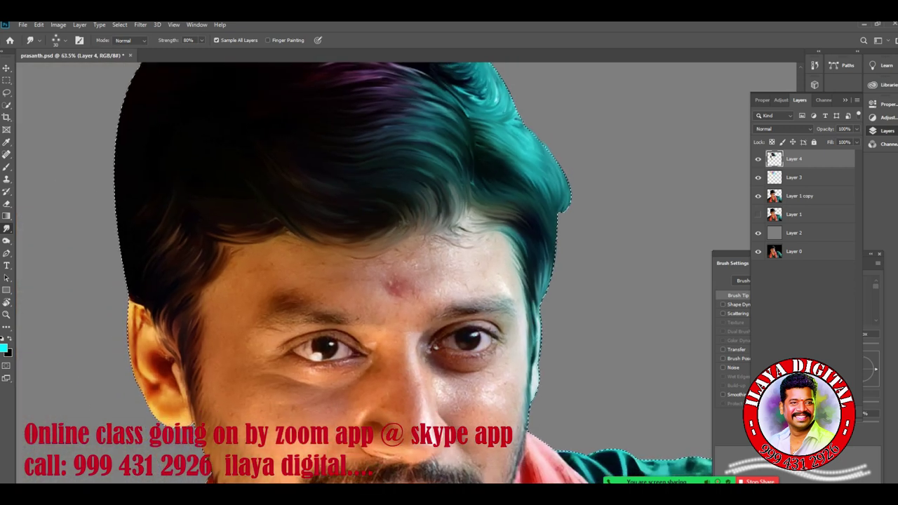
- Smudge the teal wave from the top of its outer edge downward into smooth strands following its rounded outline
scroll(533, 162, up, 5)
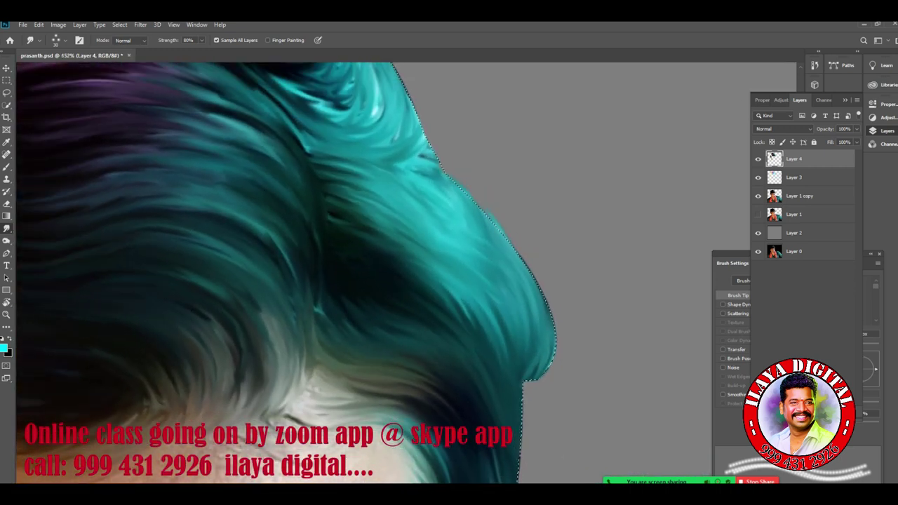
drag(351, 165, 454, 196)
mouse_move(403, 179)
mouse_down()
mouse_move(498, 274)
mouse_move(518, 357)
mouse_up()
drag(483, 244, 524, 365)
drag(502, 288, 520, 378)
drag(528, 307, 526, 392)
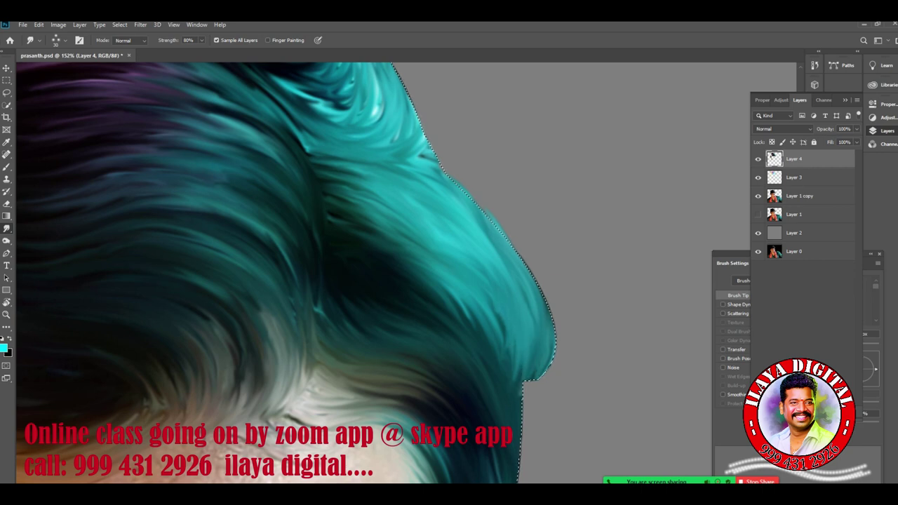
mouse_move(474, 300)
mouse_down()
mouse_move(503, 382)
mouse_move(520, 402)
mouse_move(495, 367)
mouse_up()
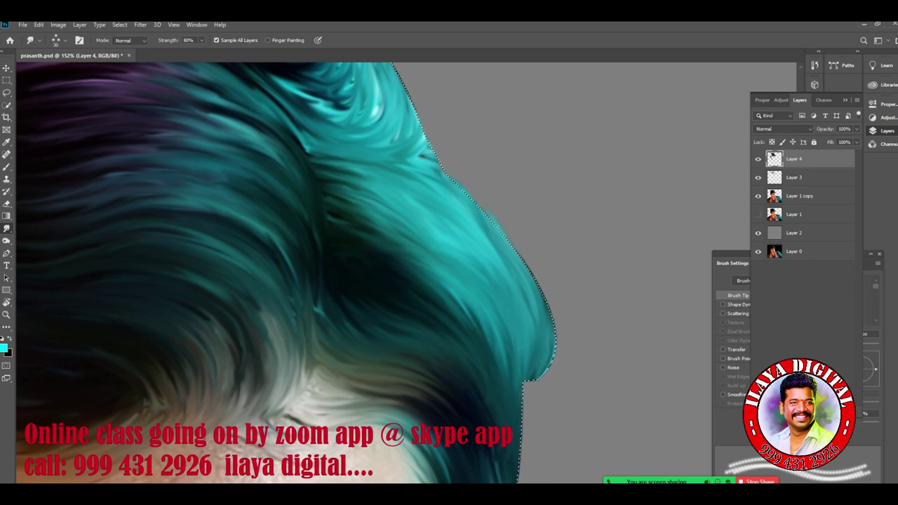
- Smudge the hair around the upper end of the parting into flowing strands towards the crown
drag(306, 142, 326, 174)
mouse_move(278, 100)
mouse_down()
mouse_move(324, 159)
mouse_move(365, 186)
mouse_move(474, 319)
mouse_up()
drag(419, 239, 463, 302)
drag(290, 181, 422, 244)
mouse_move(392, 216)
mouse_down()
mouse_move(454, 270)
mouse_move(455, 292)
mouse_move(551, 297)
mouse_up()
drag(479, 269, 549, 285)
drag(540, 210, 586, 315)
- Sweep smudged strands across the teal curl above the wave and down towards the outer edge
mouse_move(468, 261)
mouse_down()
mouse_move(527, 246)
mouse_move(481, 228)
mouse_up()
drag(481, 227, 534, 243)
mouse_move(457, 242)
mouse_down()
mouse_move(537, 238)
mouse_move(526, 208)
mouse_up()
drag(462, 219, 541, 243)
mouse_move(460, 251)
mouse_down()
mouse_move(554, 272)
mouse_move(553, 264)
mouse_up()
mouse_move(477, 263)
mouse_down()
mouse_move(558, 278)
mouse_move(562, 293)
mouse_up()
mouse_move(480, 297)
mouse_down()
mouse_move(578, 326)
mouse_move(569, 340)
mouse_up()
mouse_move(478, 327)
mouse_down()
mouse_move(509, 307)
mouse_move(576, 347)
mouse_up()
mouse_move(491, 332)
mouse_down()
mouse_move(546, 317)
mouse_move(606, 367)
mouse_up()
mouse_move(506, 351)
mouse_down()
mouse_move(560, 329)
mouse_move(644, 434)
mouse_up()
mouse_move(537, 367)
mouse_down()
mouse_move(581, 353)
mouse_move(621, 422)
mouse_up()
- Shift the hair layer's midtones with Color Balance to about +16 red, -23 magenta and -22 yellow
scroll(554, 392, down, 5)
drag(491, 350, 457, 239)
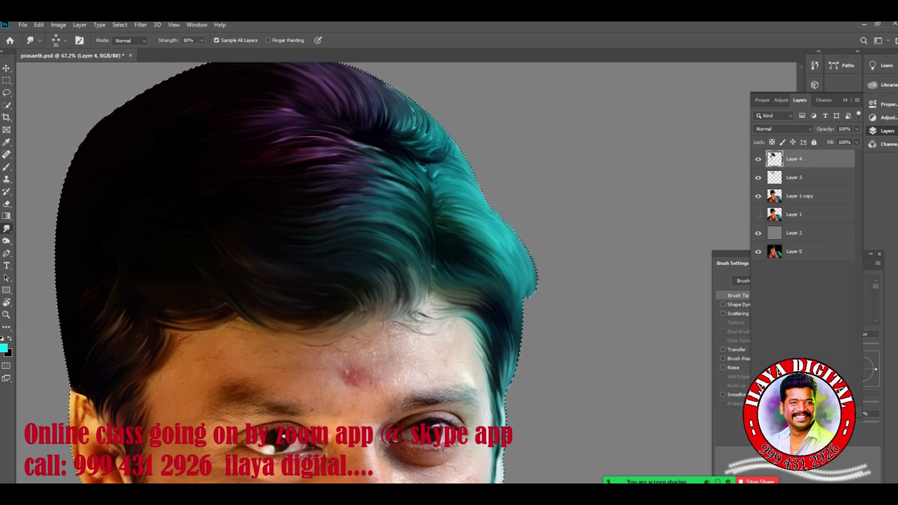
scroll(495, 384, down, 4)
drag(495, 384, 532, 260)
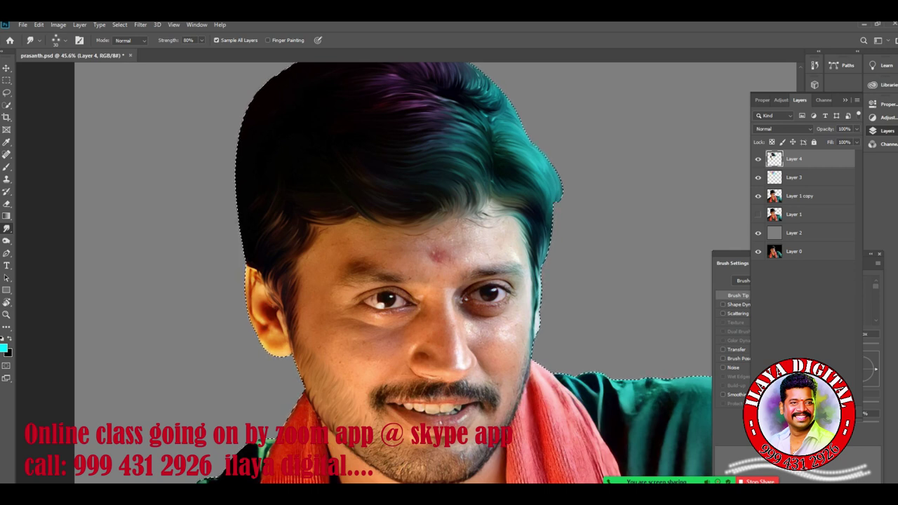
scroll(403, 337, up, 1)
drag(404, 302, 361, 353)
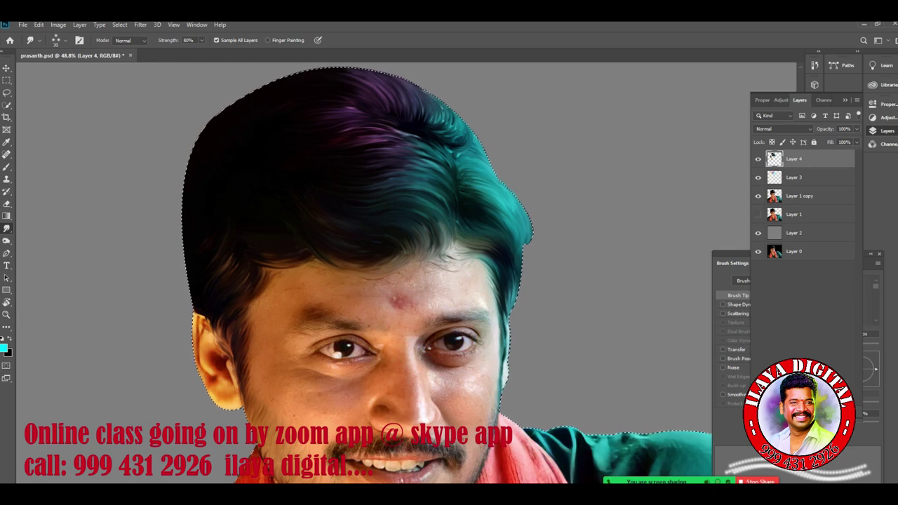
key(ctrl+b)
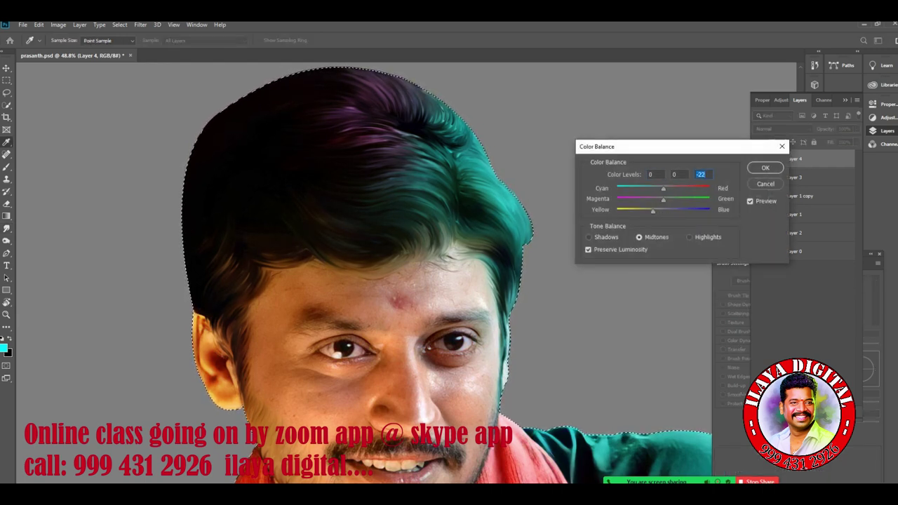
drag(651, 201, 652, 201)
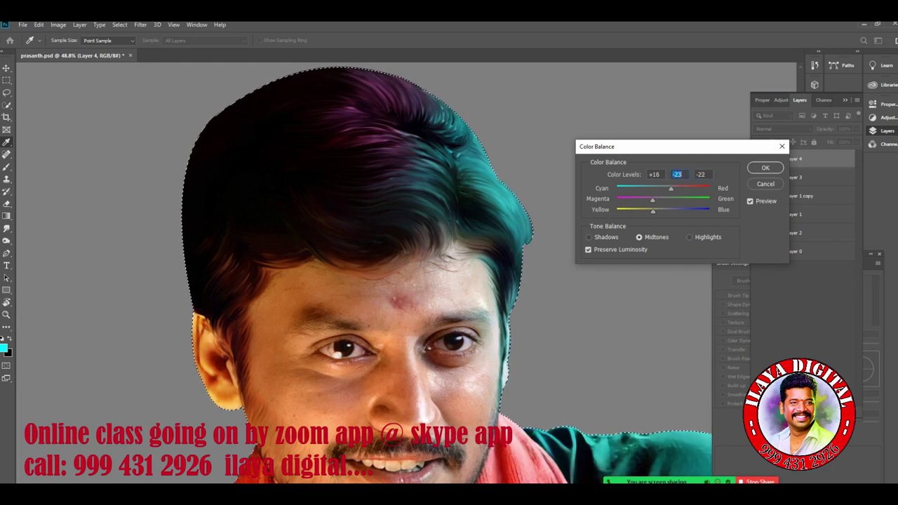
key(shift+Tab)
key(Down)
- Set Color Balance shadows to 0, +3, -12 and highlights to 0, 0, +18, and apply the adjustment
click(589, 237)
drag(664, 200, 675, 201)
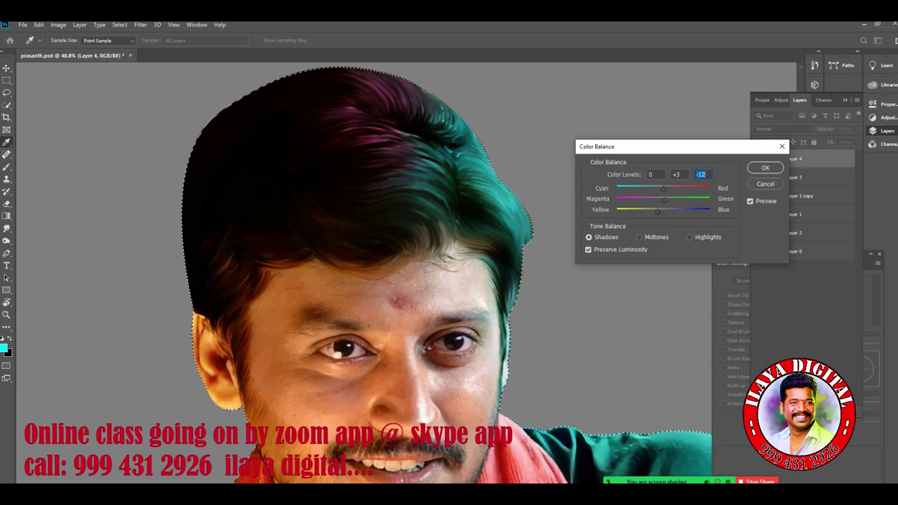
key(ctrl+3)
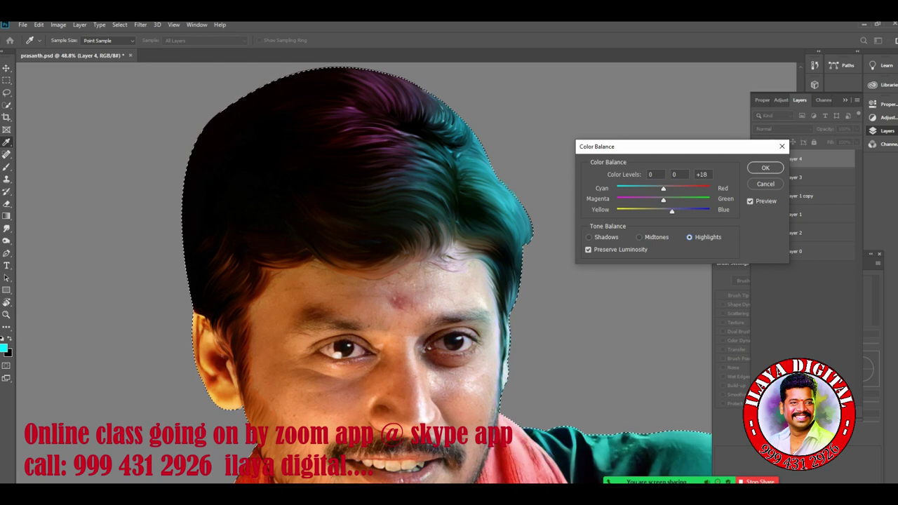
key(Return)
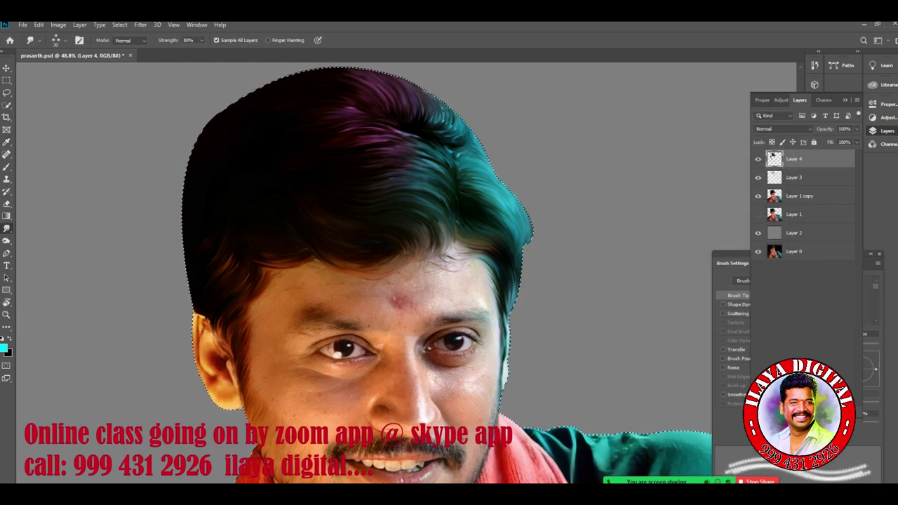
- Deepen the hair layer's dark tones with Levels by raising the black input level
scroll(486, 282, down, 6)
scroll(486, 282, up, 14)
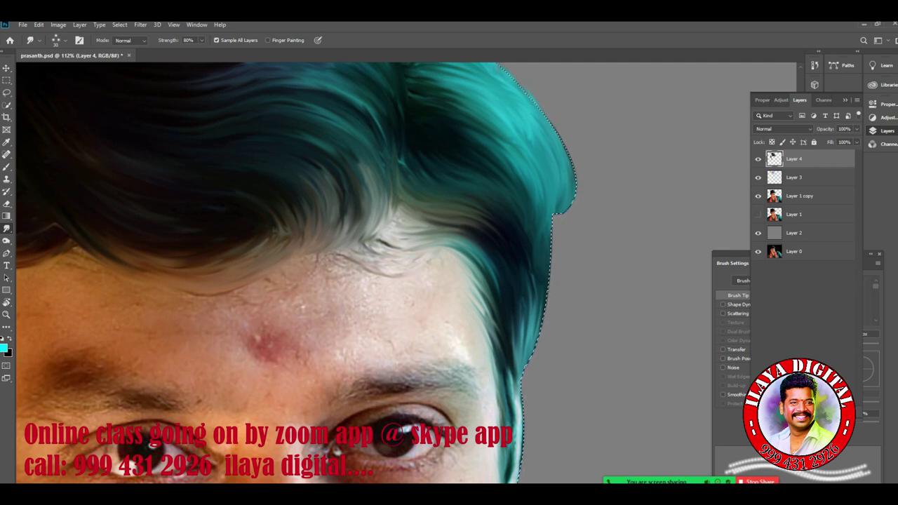
key(ctrl+l)
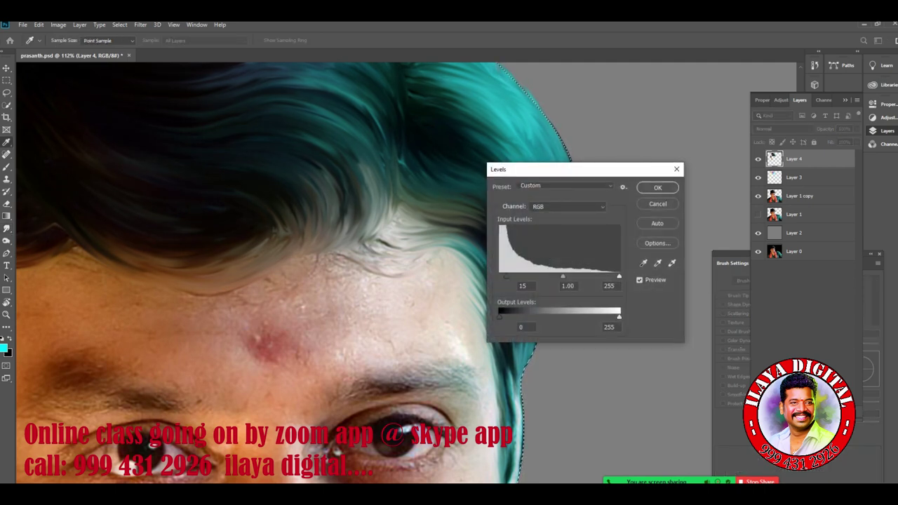
key(Return)
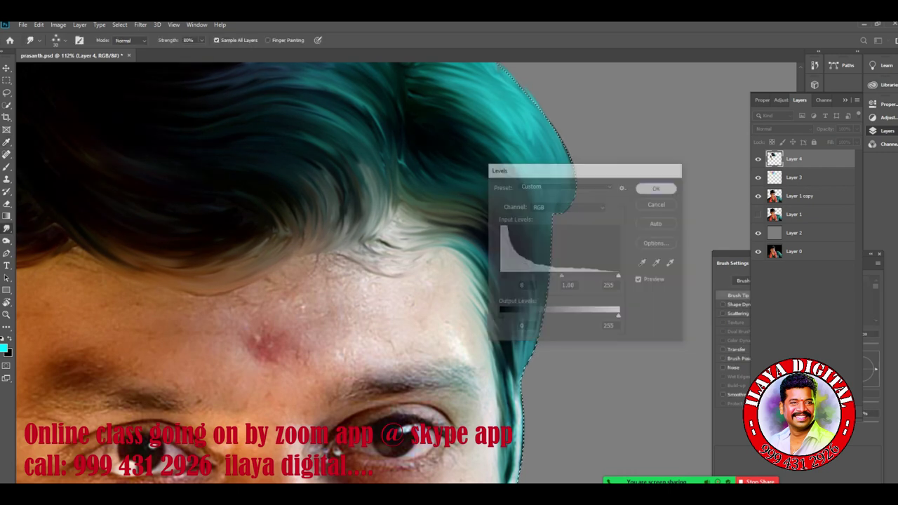
- Apply another Color Balance to the hair, with midtone yellow–blue at -11 and magenta shifts in the midtones and highlights
scroll(456, 274, down, 4)
drag(455, 274, 546, 363)
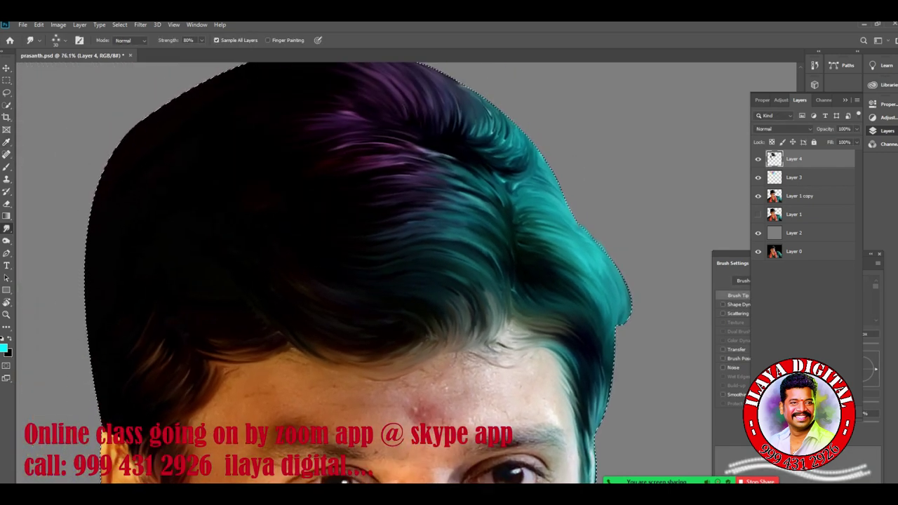
key(ctrl+b)
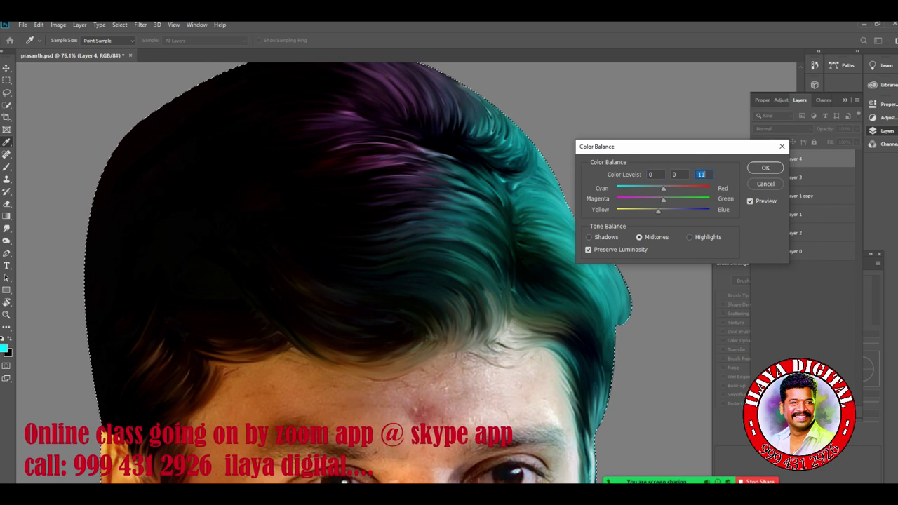
mouse_move(662, 201)
mouse_down()
mouse_move(665, 211)
mouse_move(655, 201)
mouse_up()
click(689, 237)
click(651, 200)
click(765, 167)
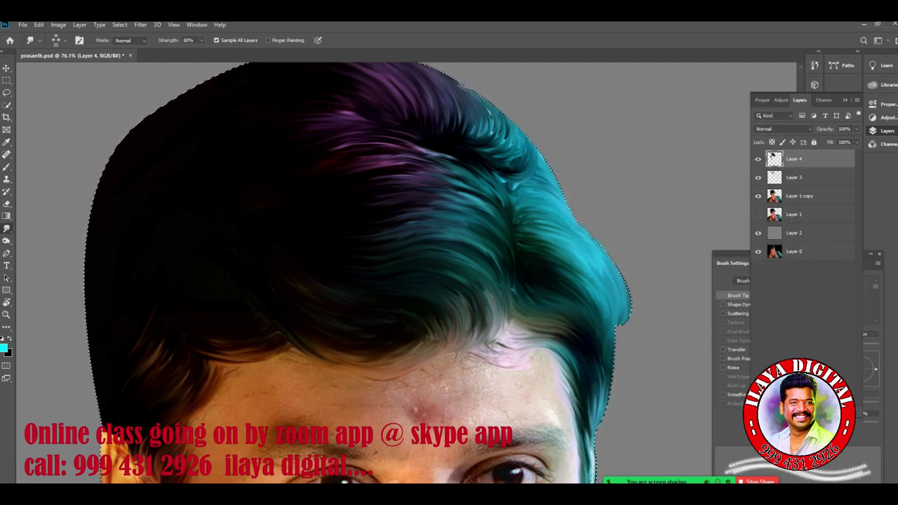
- Create a new layer above the smudged hair layer and clear the portrait selection
scroll(406, 342, down, 9)
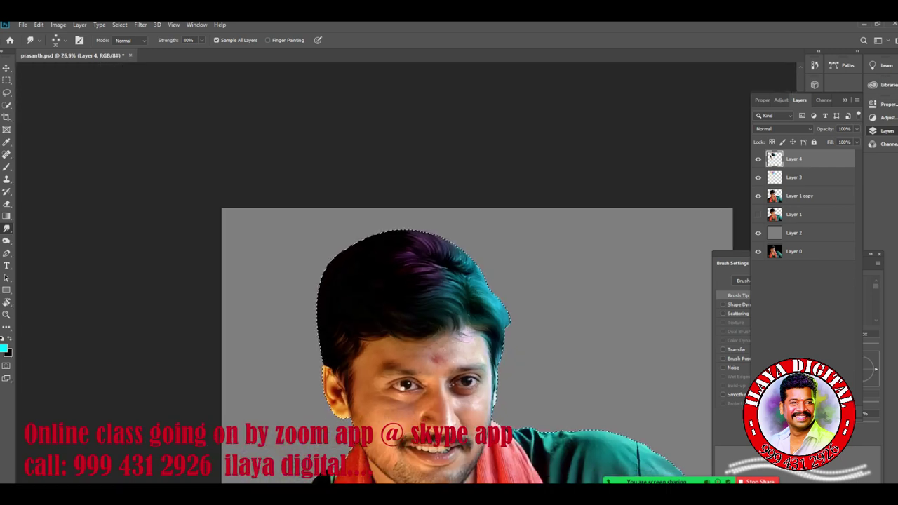
scroll(378, 350, up, 11)
key(ctrl+shift+n)
key(Return)
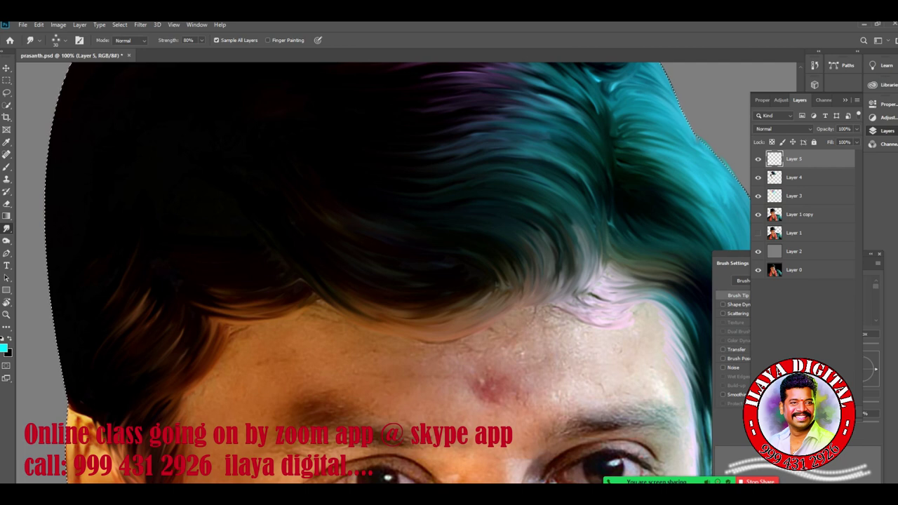
key(ctrl+d)
- Choose the Hard Round preset for the Smudge tool, with 79% hardness and 1% spacing
right_click(302, 270)
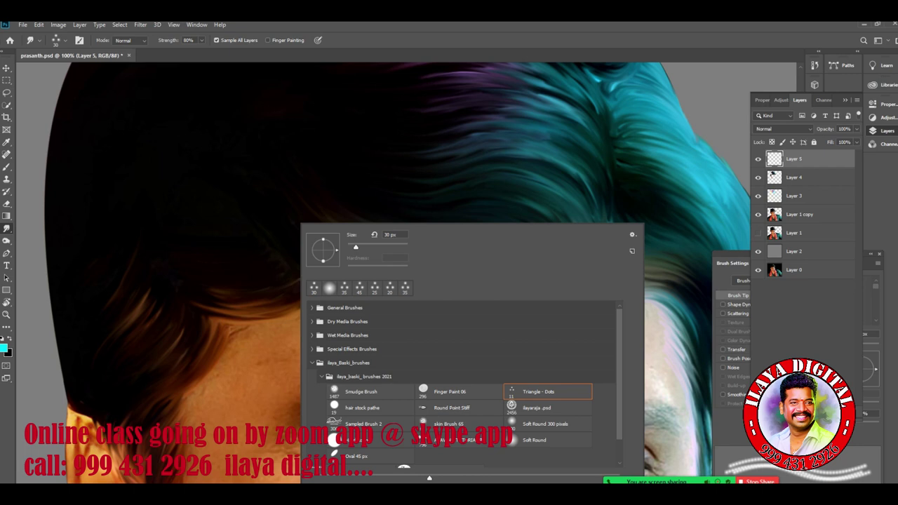
click(358, 440)
key(Return)
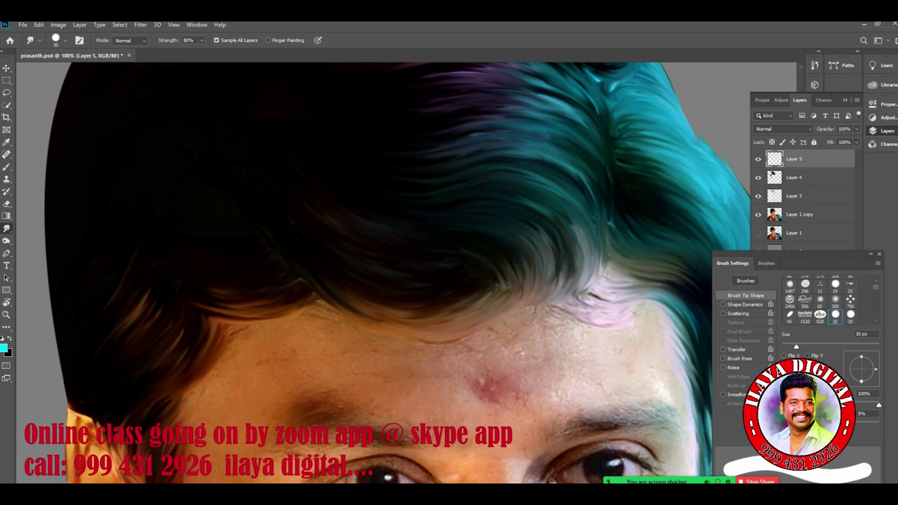
drag(878, 405, 852, 406)
drag(788, 423, 782, 423)
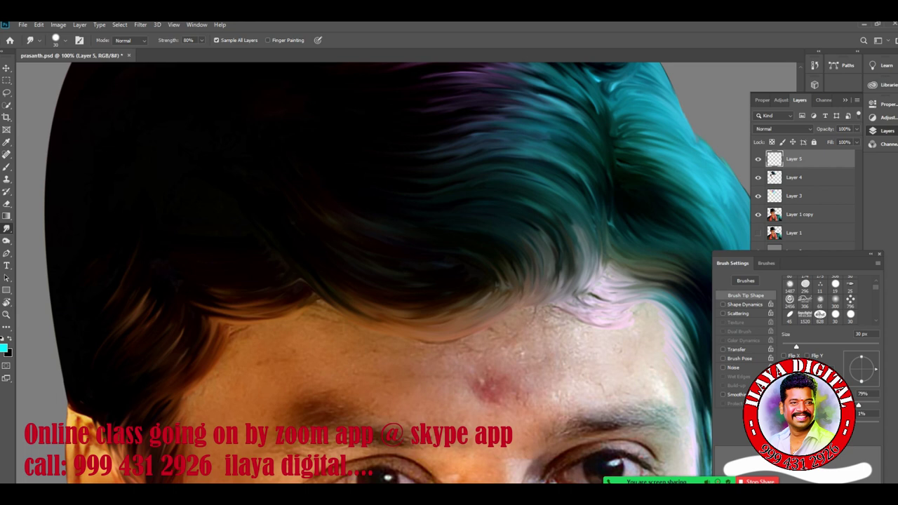
- Switch the Smudge tool to the Smudge Brush preset at 1487 px
right_click(372, 240)
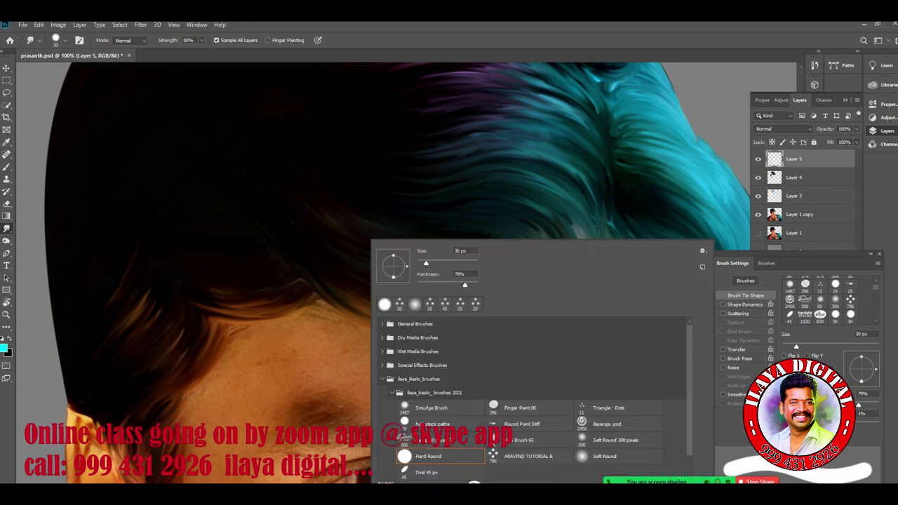
click(431, 408)
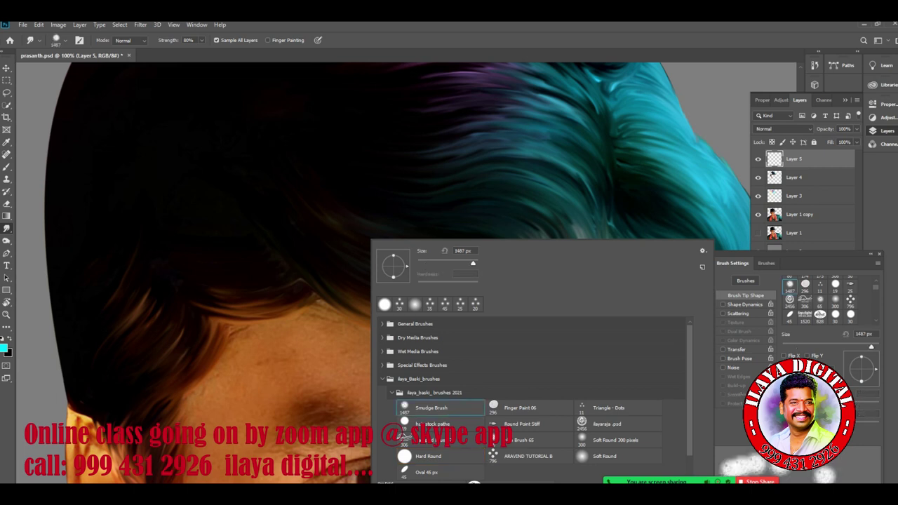
key(Return)
- Test a soft and then a 100% hard 400 px cyan Brush dab on the hair, undoing each one
key(b)
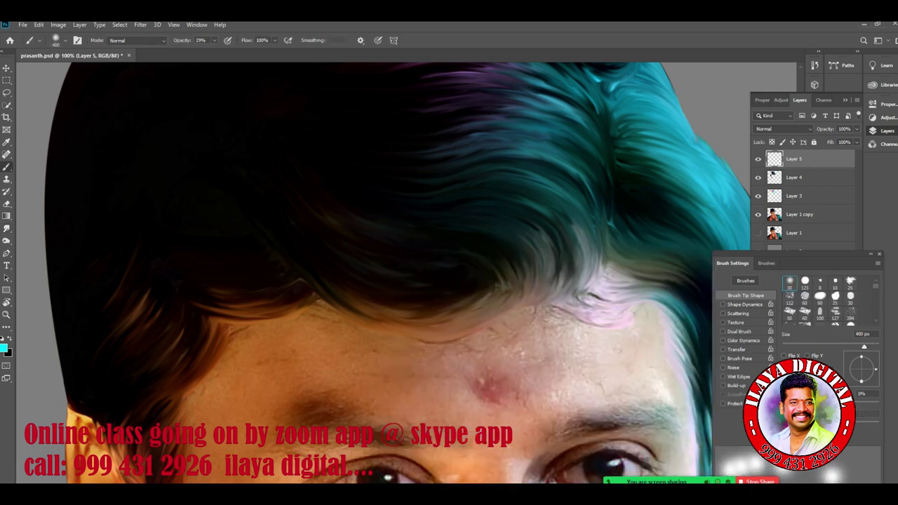
click(411, 242)
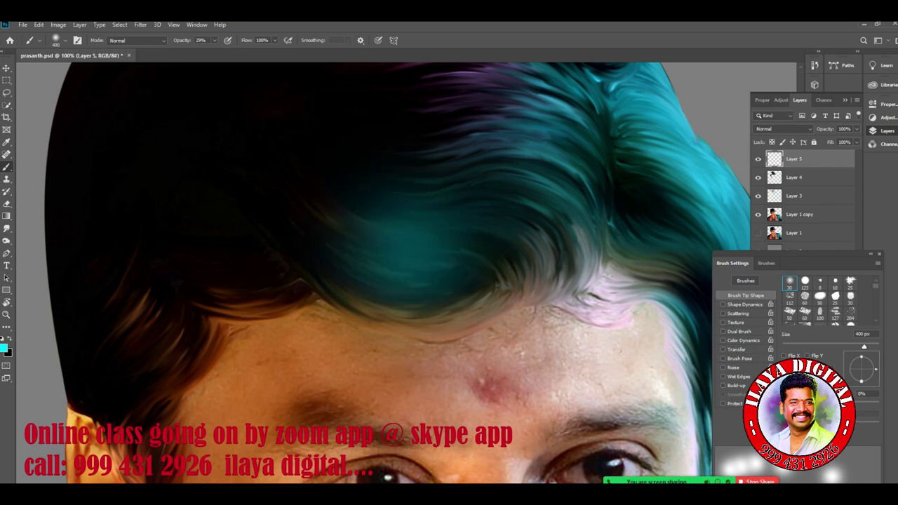
key(ctrl+z)
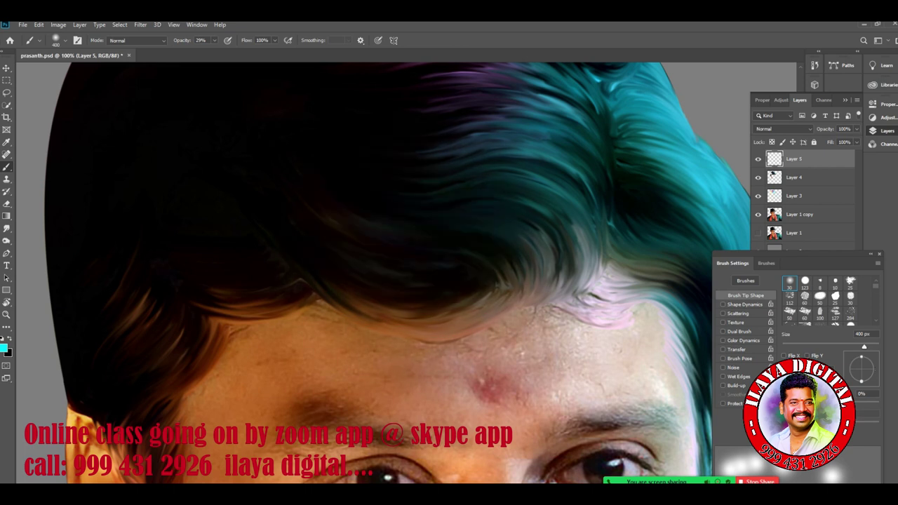
key(shift+bracketright)
key(shift+bracketright)
key(shift+bracketright)
key(shift+bracketright)
click(471, 230)
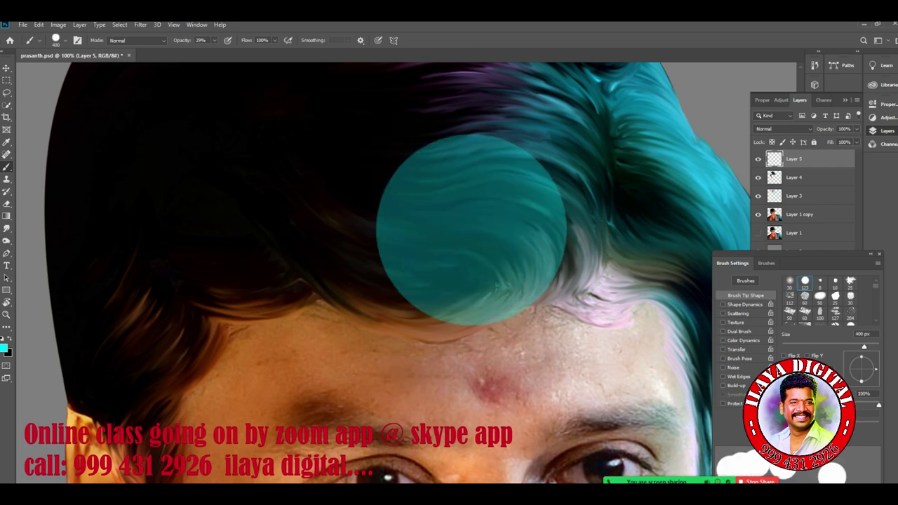
key(ctrl+z)
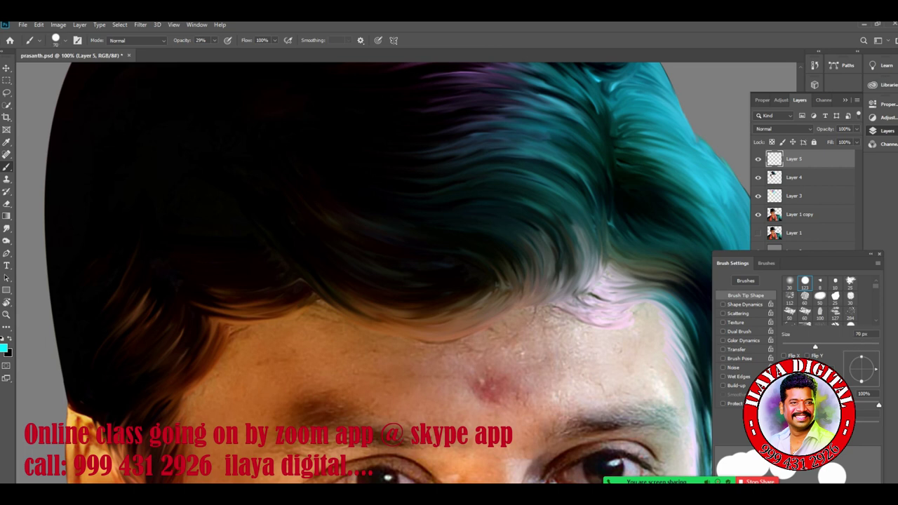
- Choose the Hard Round preset for the Brush tool at 70 px and turn off its Spacing
right_click(311, 209)
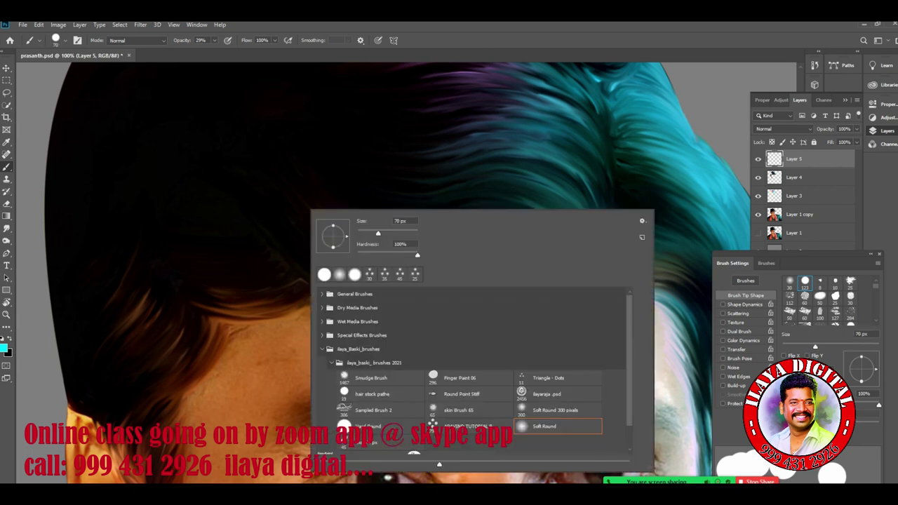
click(369, 426)
key(Return)
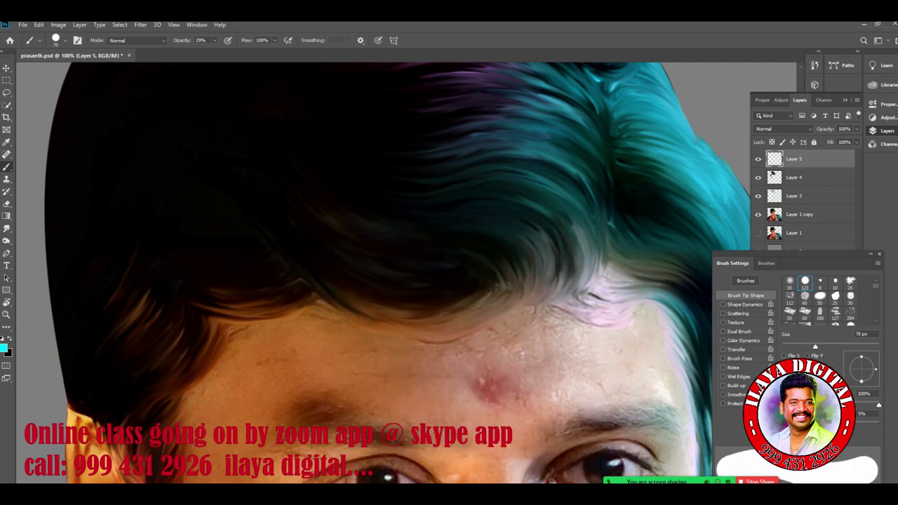
click(784, 414)
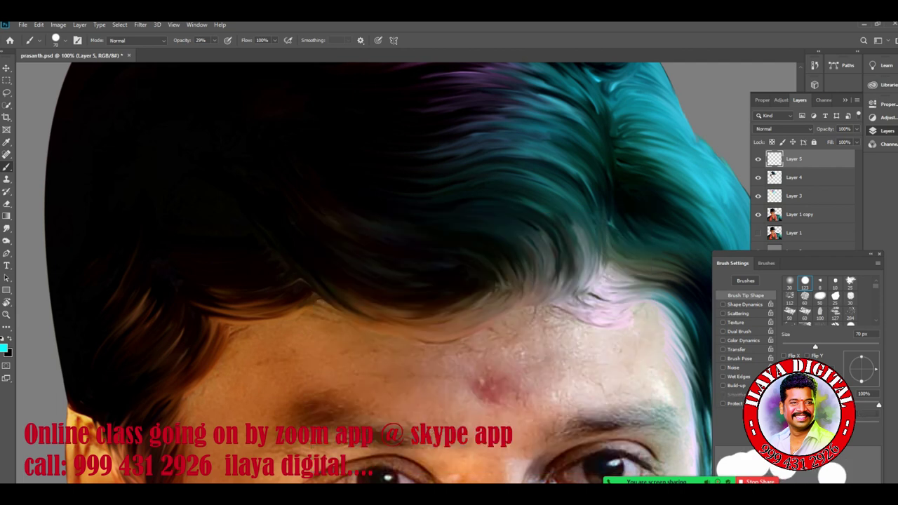
- Set the foreground colour to light cyan #75ddf0, starting from a colour sampled on the cyan hair
scroll(827, 301, down, 5)
click(835, 315)
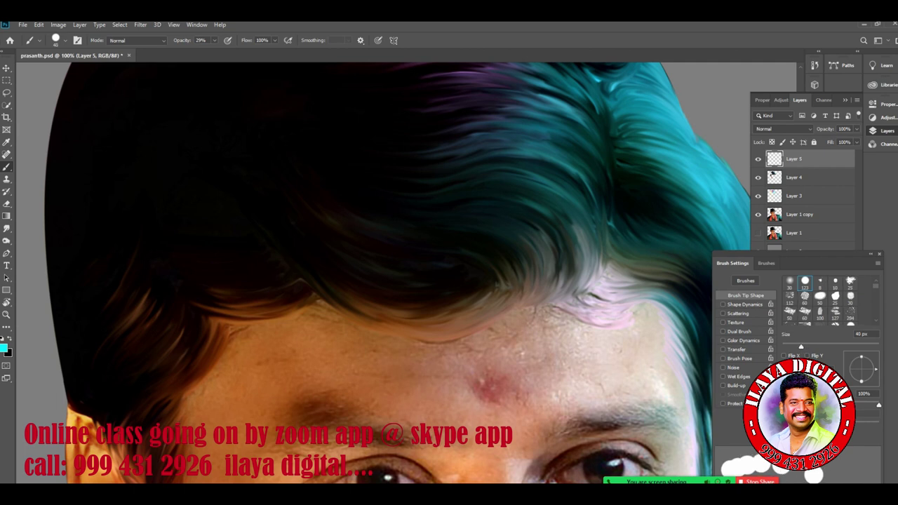
drag(505, 238, 300, 313)
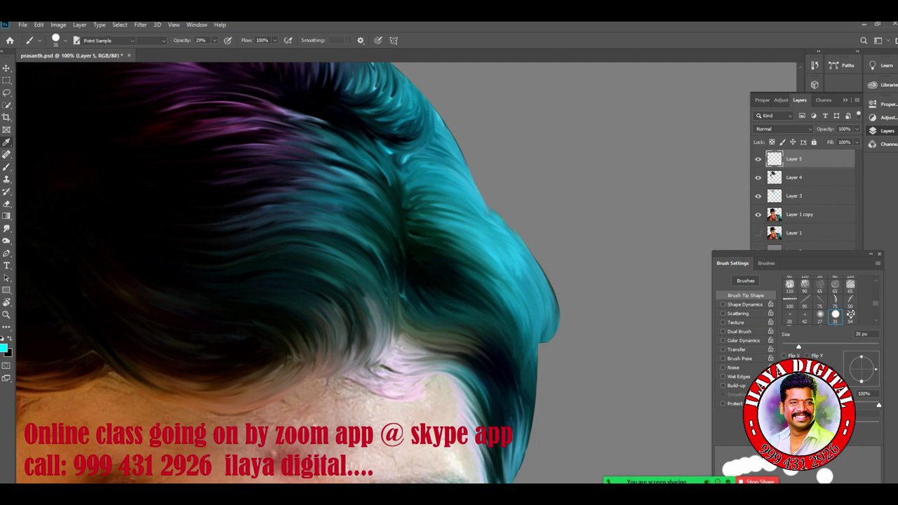
click(3, 347)
click(453, 193)
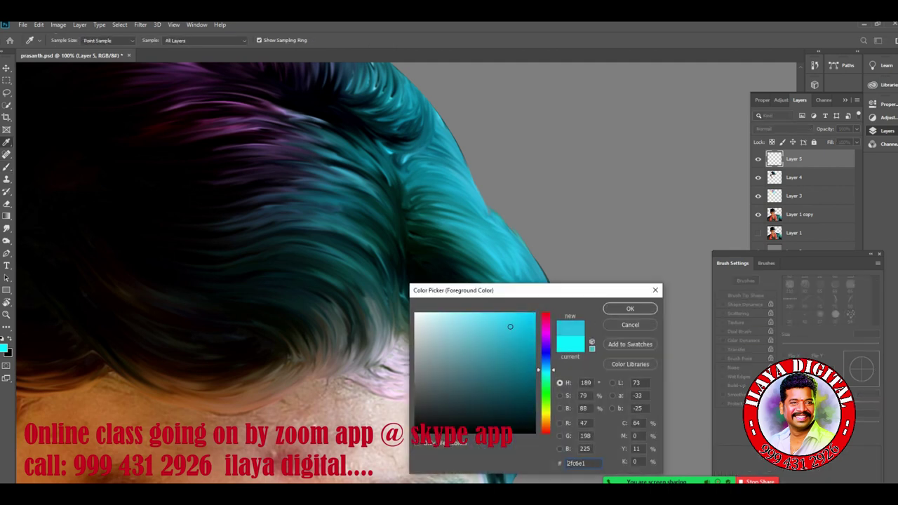
click(477, 318)
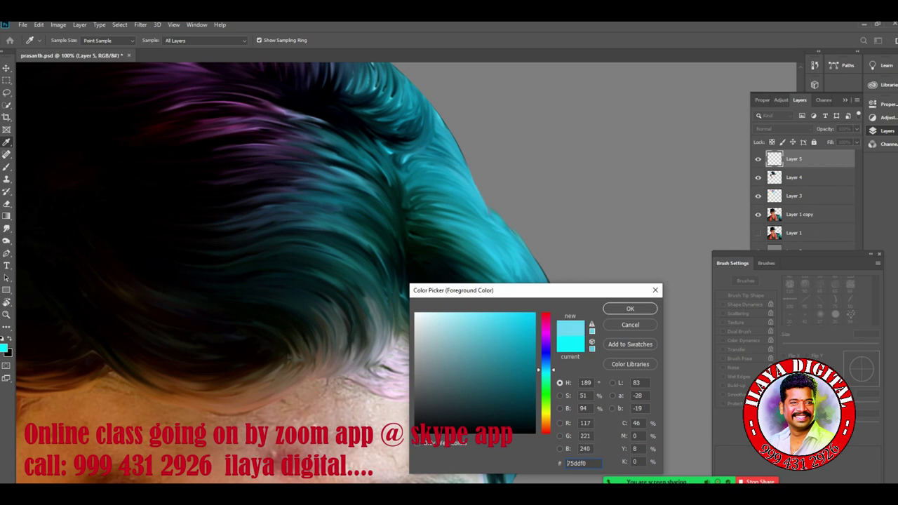
click(629, 309)
- Paint three separate light cyan dabs with a 15 px Brush in a diagonal row across the dark teal hair strands
key(b)
key(bracketleft)
key(bracketleft)
key(bracketleft)
key(bracketleft)
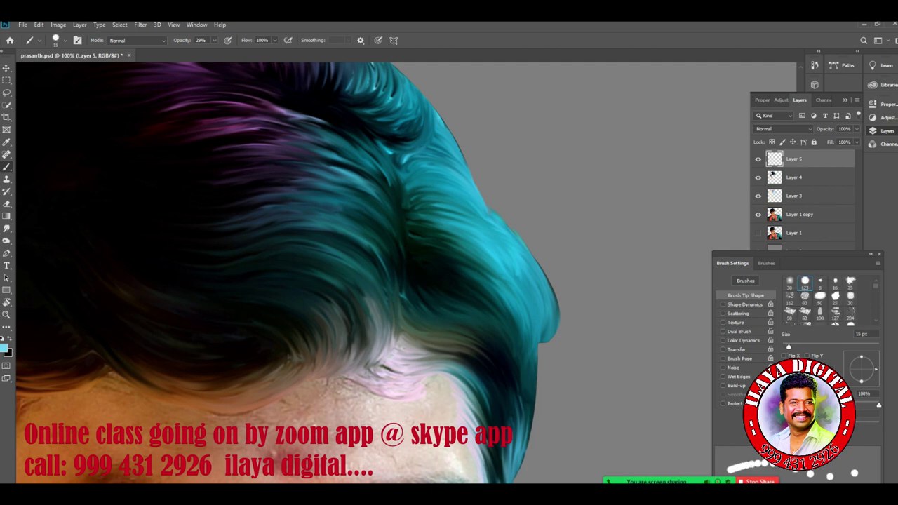
scroll(467, 331, up, 5)
drag(467, 331, 474, 155)
scroll(379, 273, up, 5)
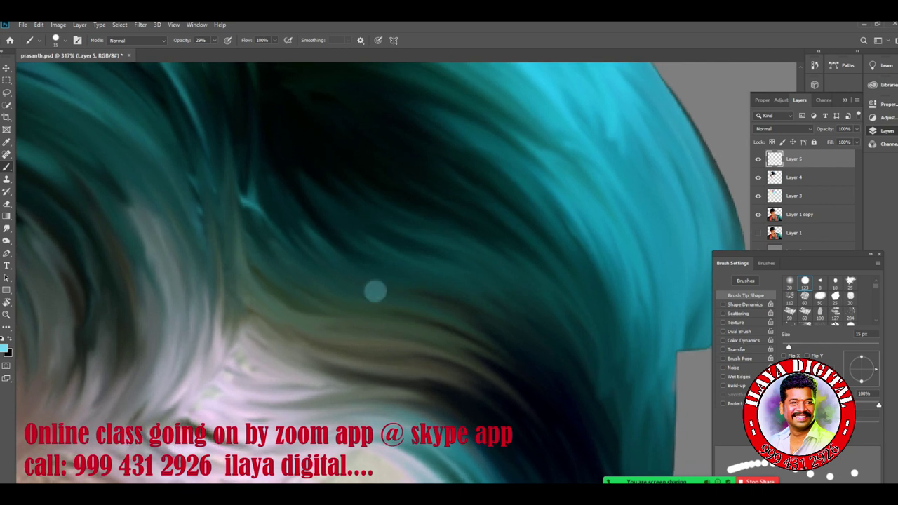
click(397, 261)
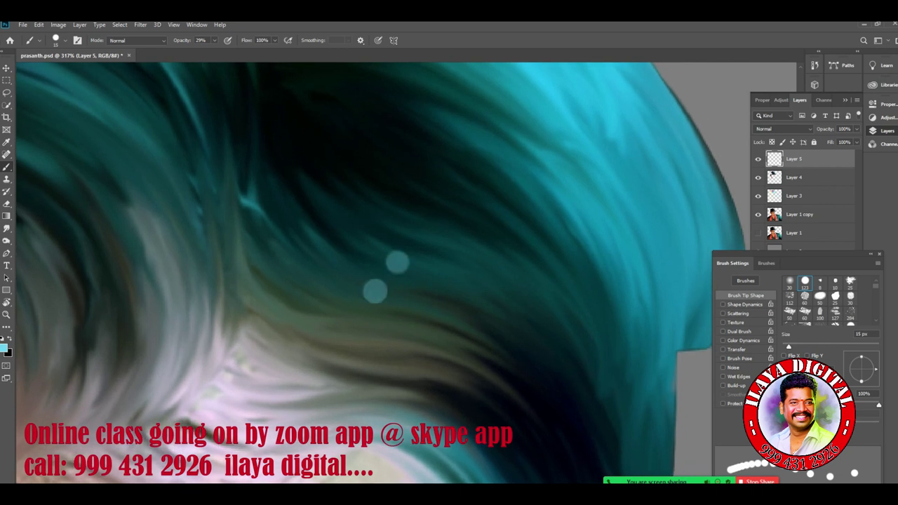
click(421, 231)
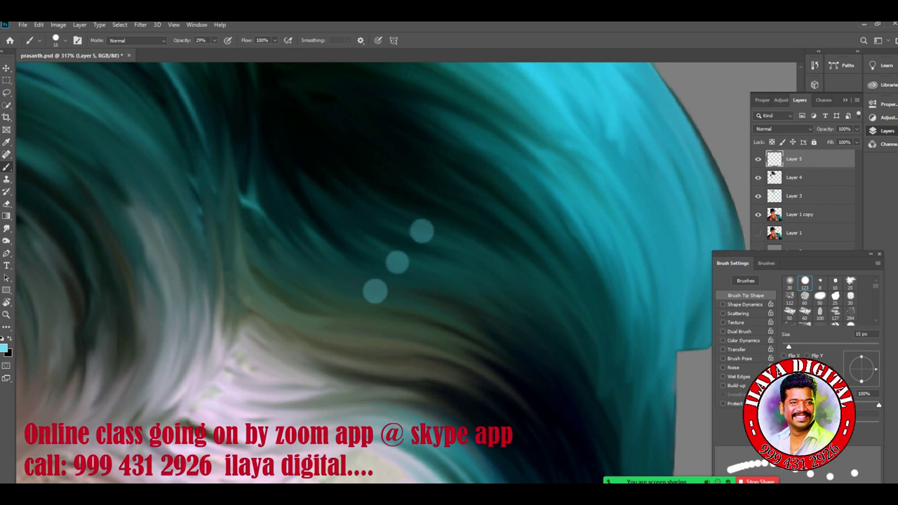
- Reduce the Brush to 10 px and add three dabs in a diagonal row on the teal strands beside the larger ones
key(bracketleft)
click(502, 212)
click(521, 190)
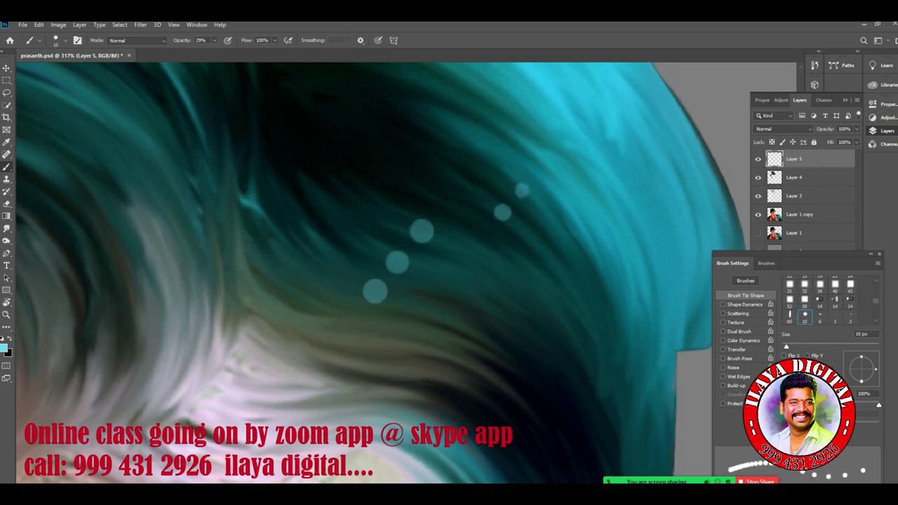
click(538, 169)
- Add three 10 px dabs on the brownish strands above the forehead and two on the teal strands just below them
scroll(538, 169, down, 1)
drag(449, 301, 479, 169)
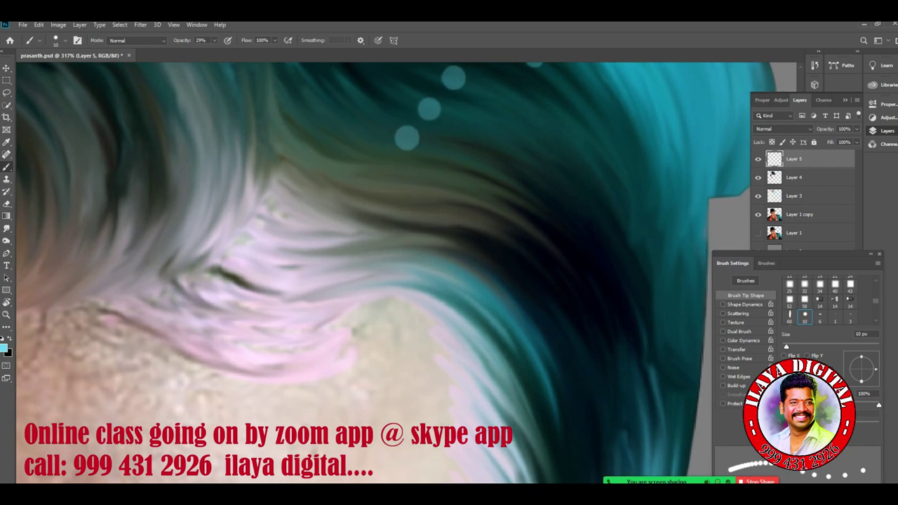
click(430, 217)
click(434, 193)
click(438, 174)
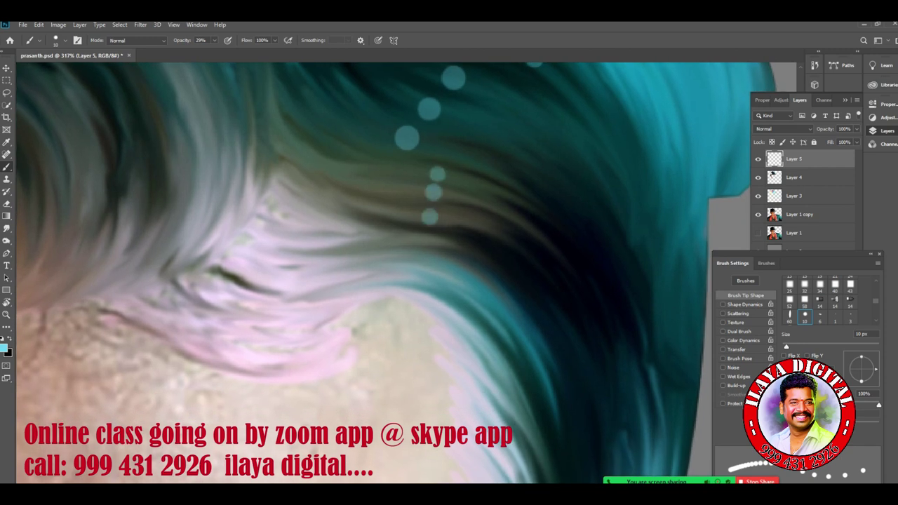
click(426, 283)
click(434, 259)
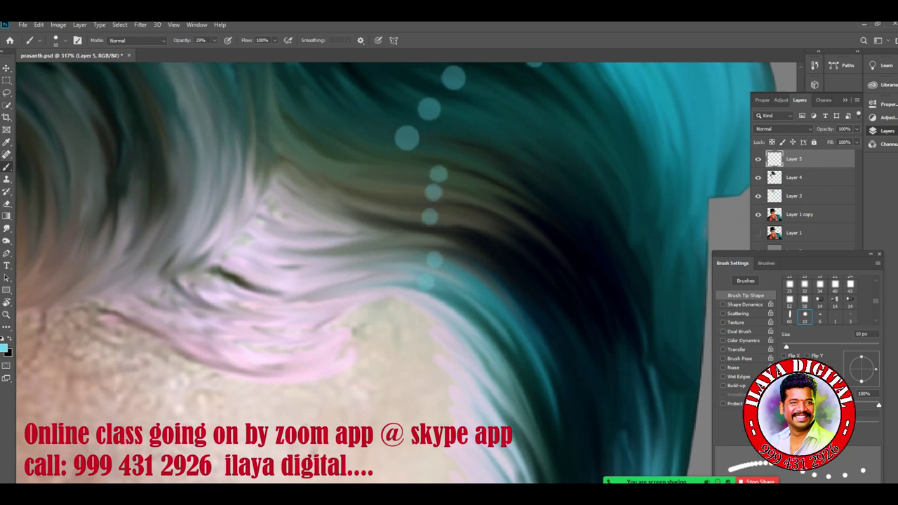
- Place four 10 px dabs in a vertical row where the dark hair hollow meets the cyan strands
drag(449, 113, 302, 458)
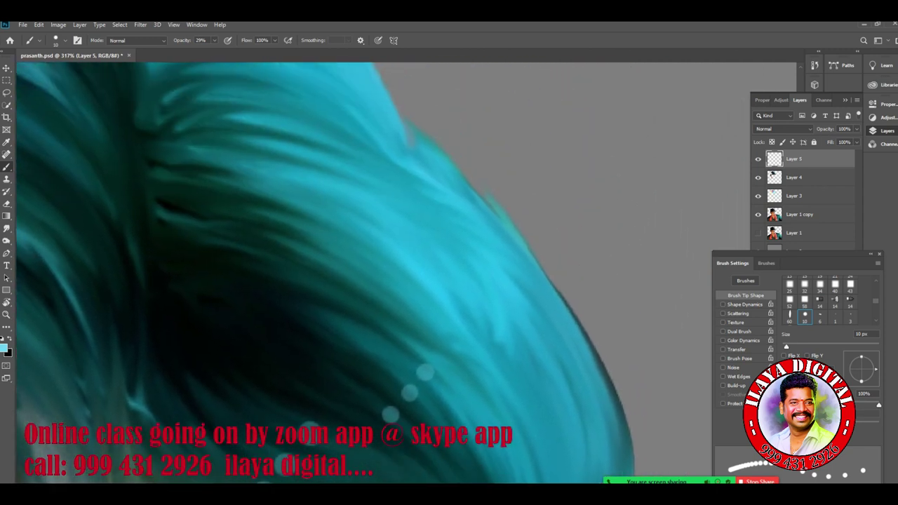
click(307, 272)
click(311, 249)
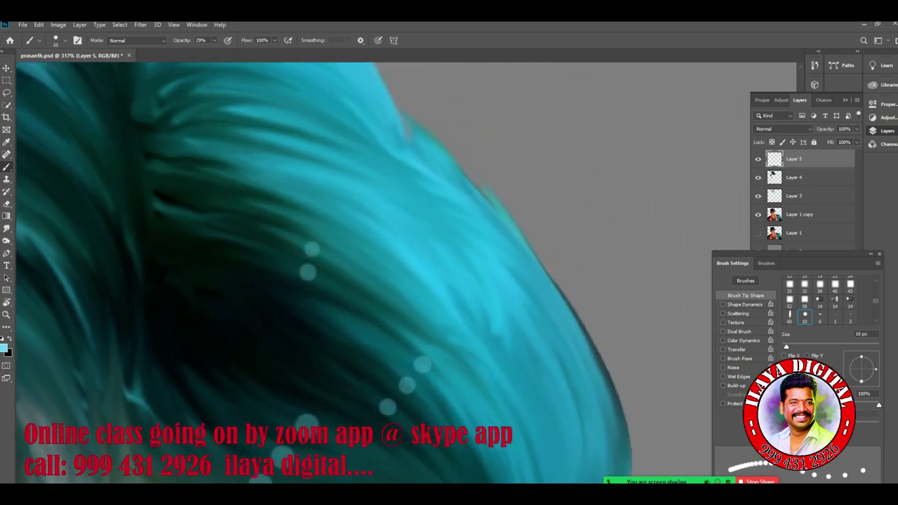
click(314, 225)
click(317, 201)
- Continue with seven 10 px dabs in a rising line across the bright cyan strands of the upper hair
mouse_move(308, 140)
mouse_down()
mouse_move(422, 280)
mouse_move(419, 272)
mouse_up()
click(363, 245)
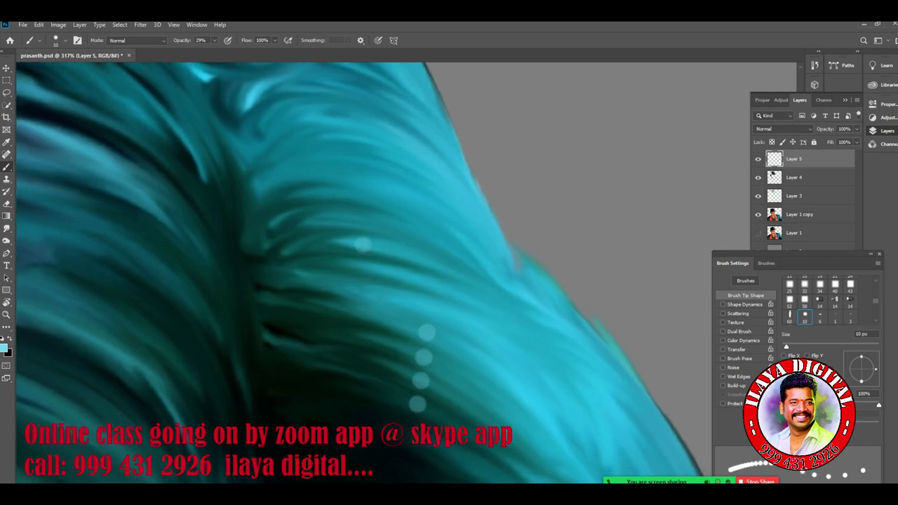
click(357, 219)
click(350, 194)
click(375, 273)
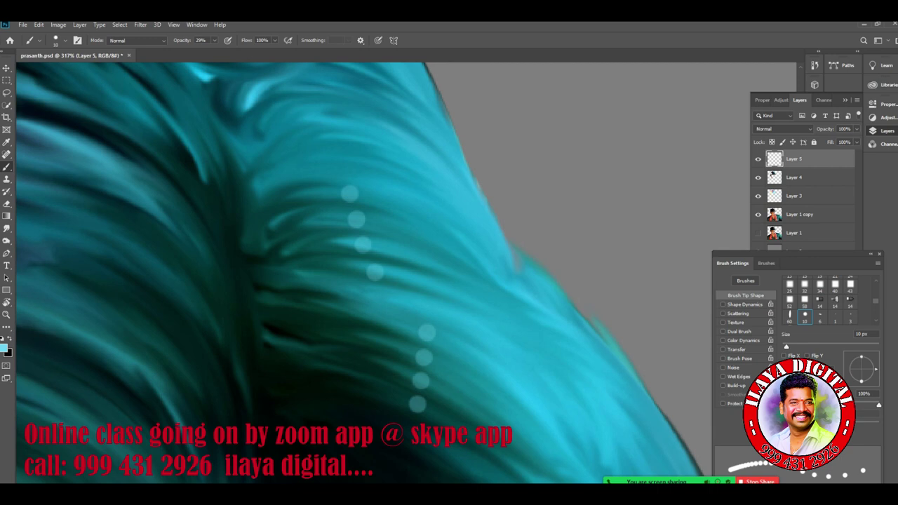
click(328, 148)
click(318, 124)
click(309, 105)
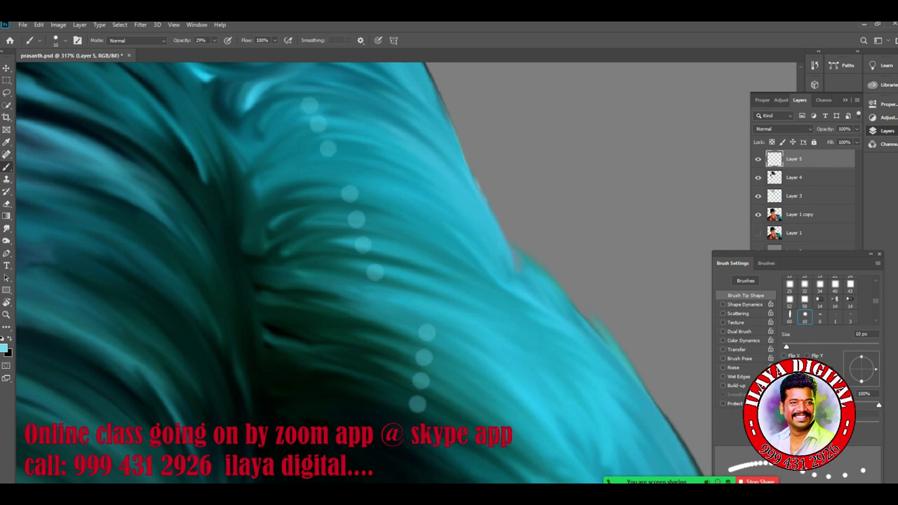
- Return to the dabs on the dark teal hair and switch to the Smudge tool at 25 px
drag(421, 393, 420, 122)
click(7, 229)
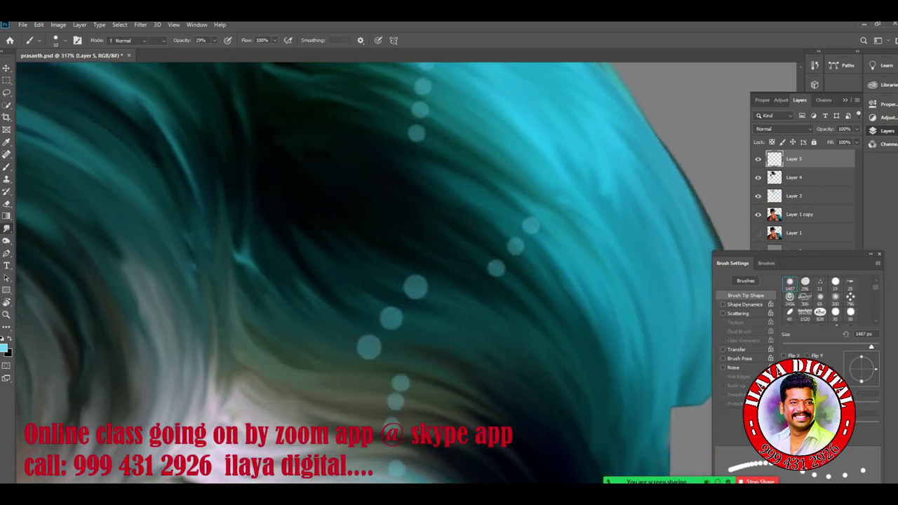
key(bracketleft)
key(bracketleft)
key(bracketleft)
key(bracketleft)
key(bracketleft)
key(bracketleft)
key(bracketleft)
key(bracketleft)
key(bracketleft)
key(bracketleft)
key(bracketleft)
key(bracketleft)
key(bracketleft)
key(bracketleft)
key(bracketleft)
key(bracketleft)
key(bracketleft)
key(bracketleft)
key(bracketleft)
key(bracketleft)
key(bracketleft)
key(bracketleft)
key(bracketleft)
key(bracketleft)
key(bracketleft)
key(bracketleft)
key(bracketright)
key(bracketright)
key(bracketright)
key(bracketright)
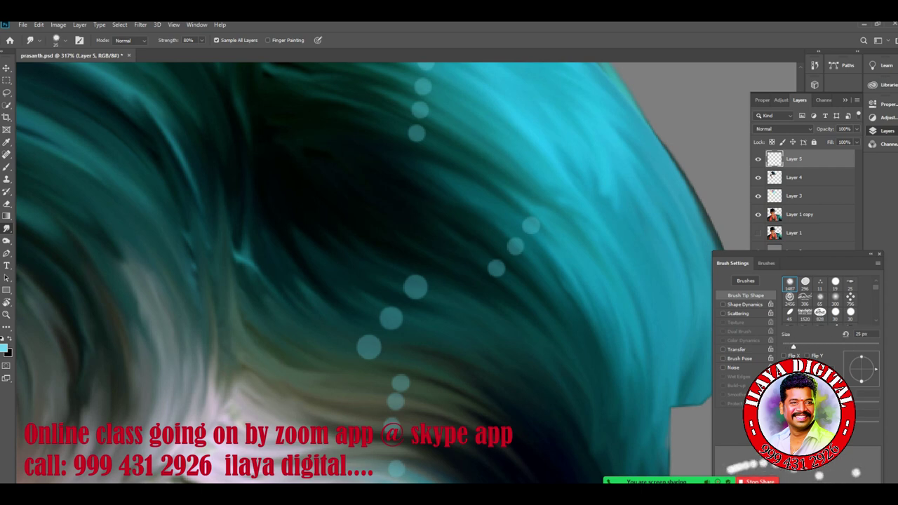
drag(793, 346, 790, 347)
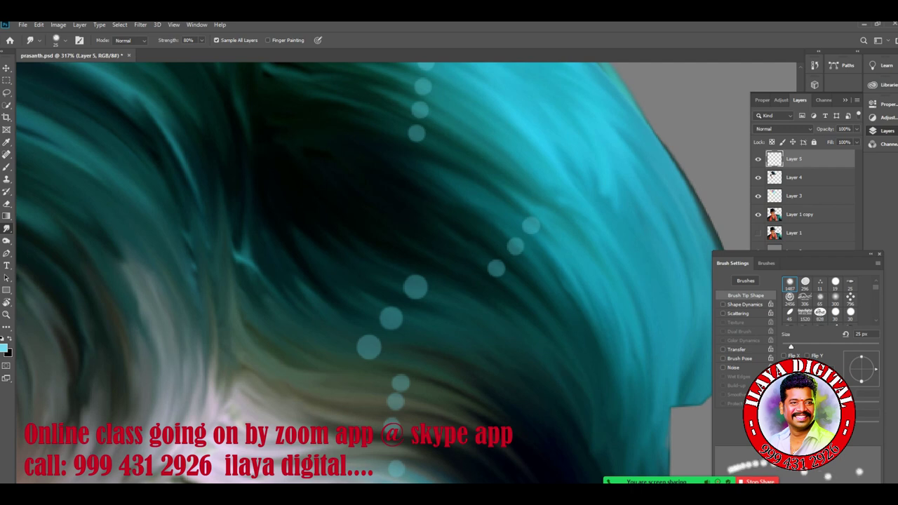
mouse_move(415, 286)
mouse_down()
mouse_move(464, 310)
mouse_move(531, 370)
mouse_up()
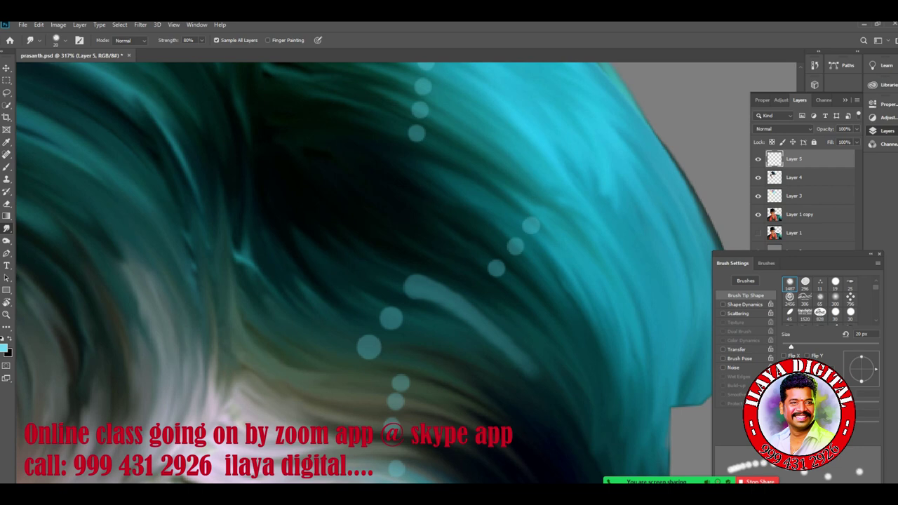
key(ctrl+z)
key(ctrl+z)
key(ctrl+z)
key(ctrl+z)
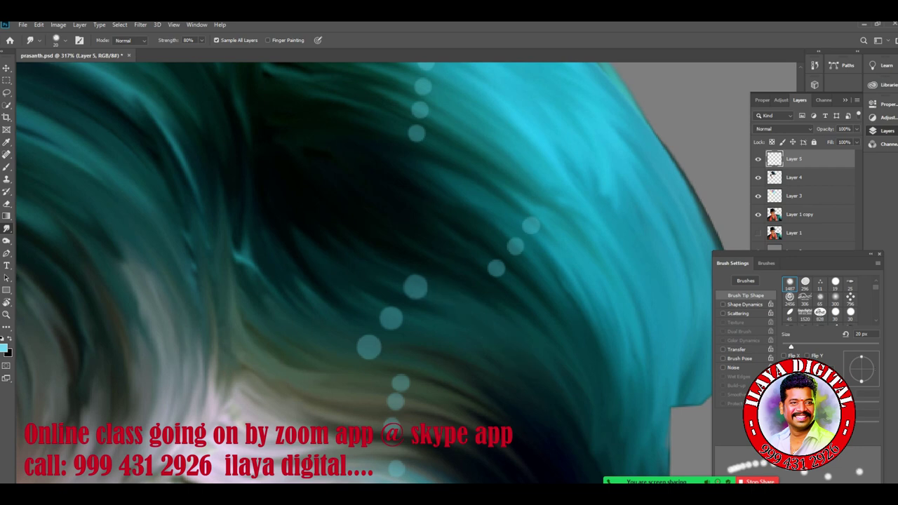
- Set the Smudge tool's brush size to 15 px and its strength to 70%
key(bracketleft)
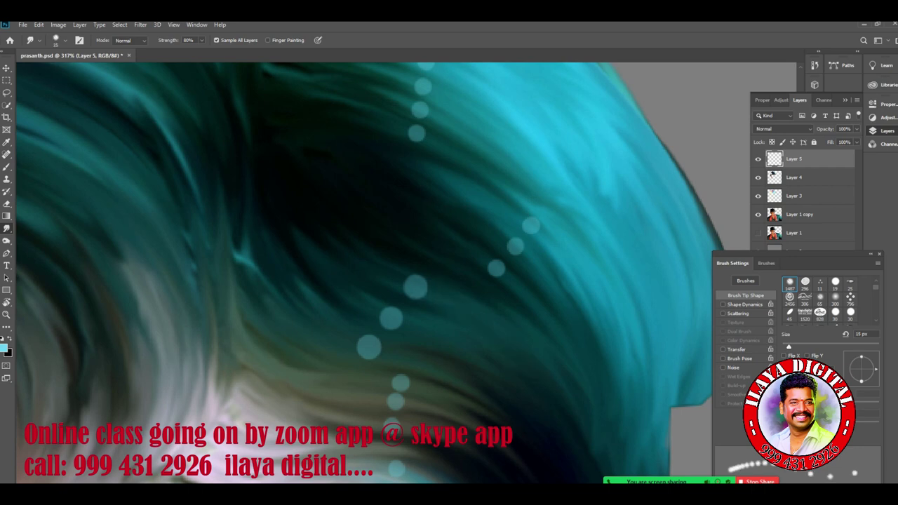
scroll(492, 335, up, 4)
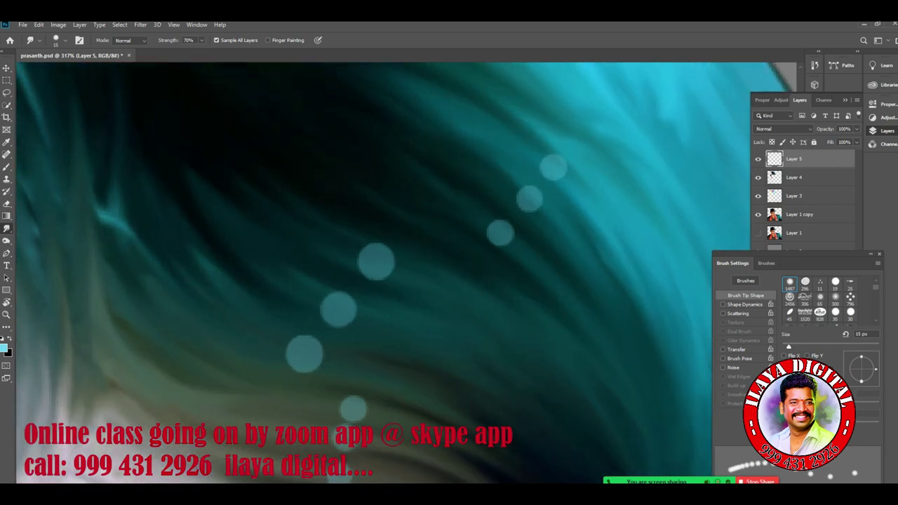
drag(493, 335, 460, 314)
scroll(481, 286, down, 8)
scroll(472, 283, up, 5)
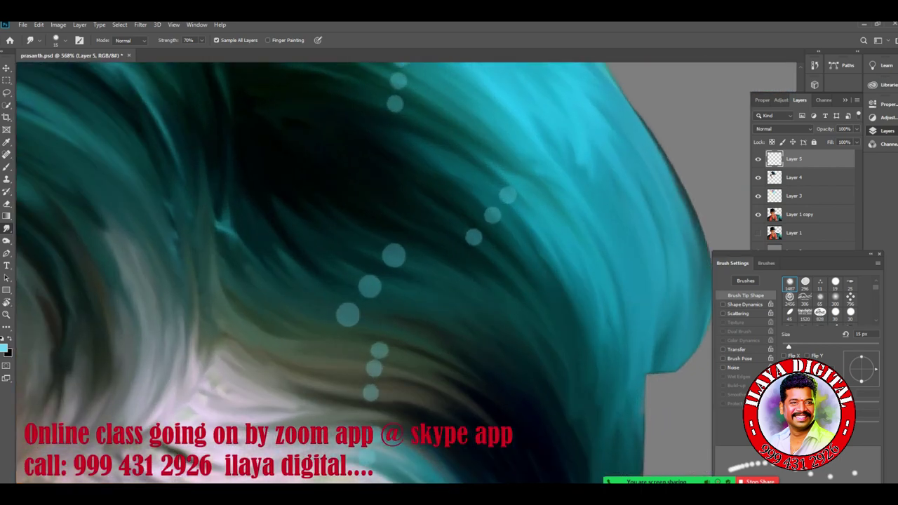
scroll(505, 267, down, 2)
drag(567, 182, 457, 269)
scroll(457, 269, up, 5)
scroll(364, 274, down, 2)
scroll(365, 274, up, 3)
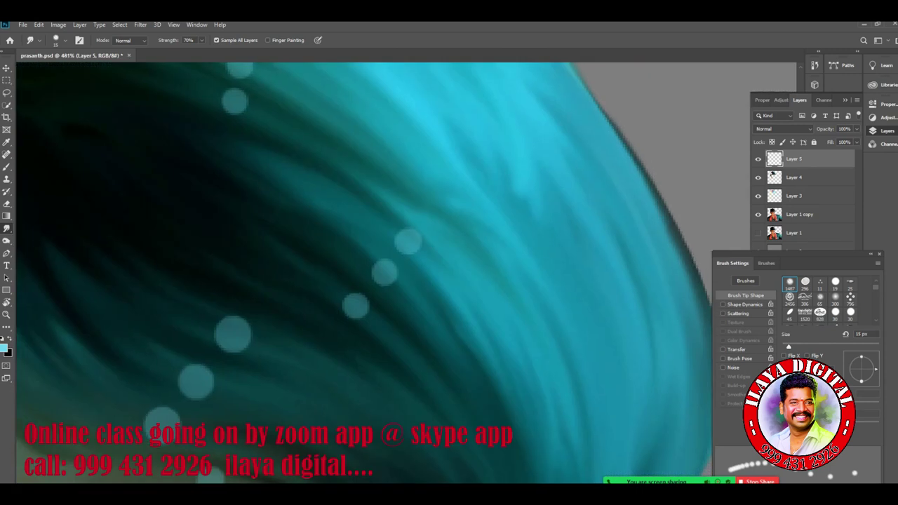
- Rotate the canvas so the teal strands run horizontally, and smudge the uppermost of the three central dots along them in both directions
key(r)
mouse_move(491, 284)
mouse_down()
mouse_move(477, 235)
mouse_move(490, 268)
mouse_up()
drag(449, 228, 409, 214)
key(r)
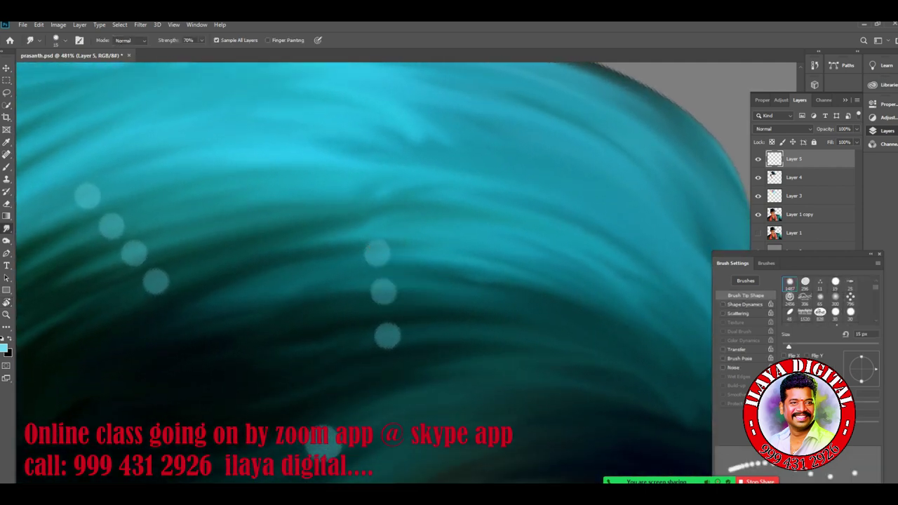
key(bracketleft)
key(bracketright)
key(bracketleft)
key(bracketright)
key(bracketleft)
mouse_move(378, 250)
mouse_down()
mouse_move(405, 252)
mouse_move(399, 262)
mouse_up()
key(bracketright)
drag(459, 251, 518, 253)
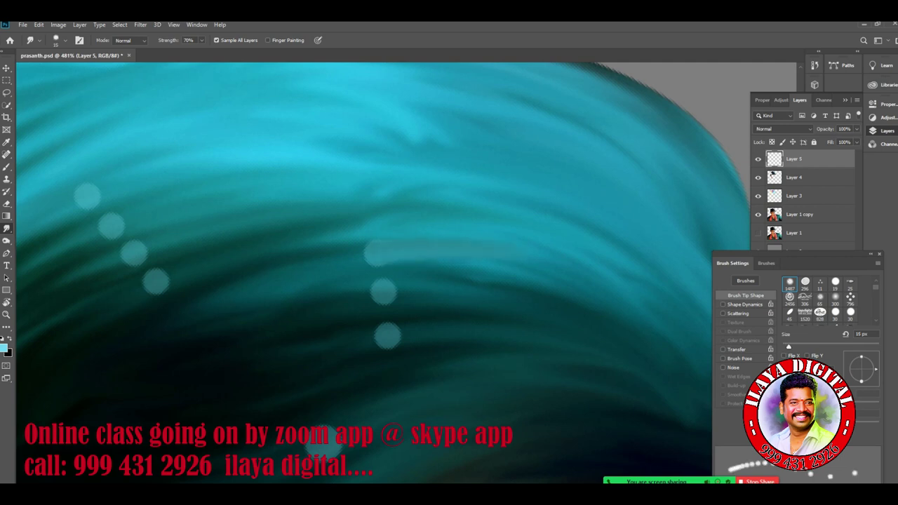
mouse_move(372, 254)
mouse_down()
mouse_move(287, 267)
mouse_move(177, 311)
mouse_up()
- Smudge the middle and lowest of the three central dots both ways into curved strands
drag(383, 291, 483, 286)
mouse_move(383, 291)
mouse_down()
mouse_move(301, 298)
mouse_move(200, 329)
mouse_up()
drag(388, 336, 480, 325)
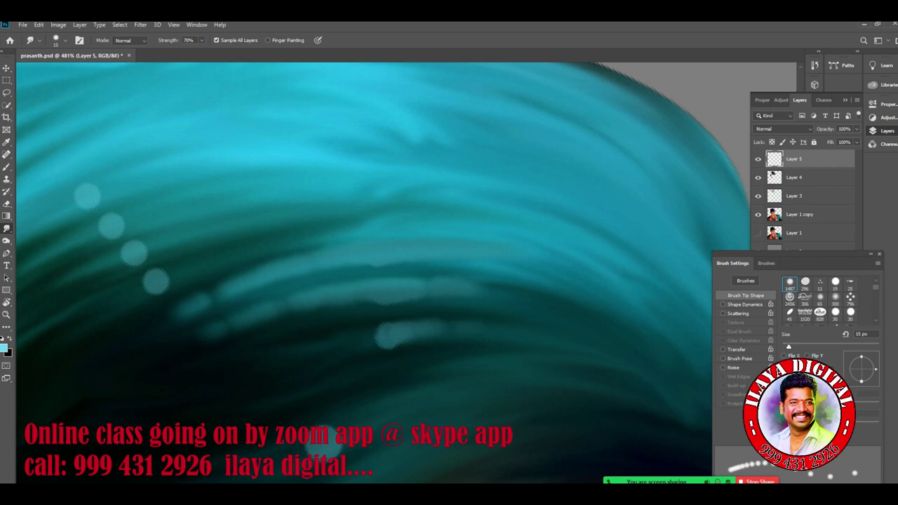
drag(385, 335, 263, 359)
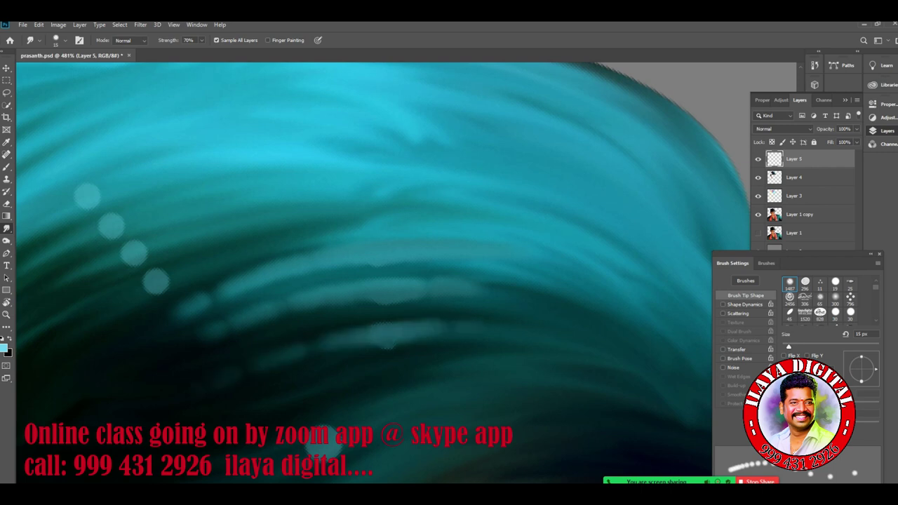
- Enable the smudge brush's spacing at 1% and enlarge the brush to 20 px
click(784, 413)
drag(796, 422, 784, 422)
drag(393, 343, 438, 183)
key(bracketright)
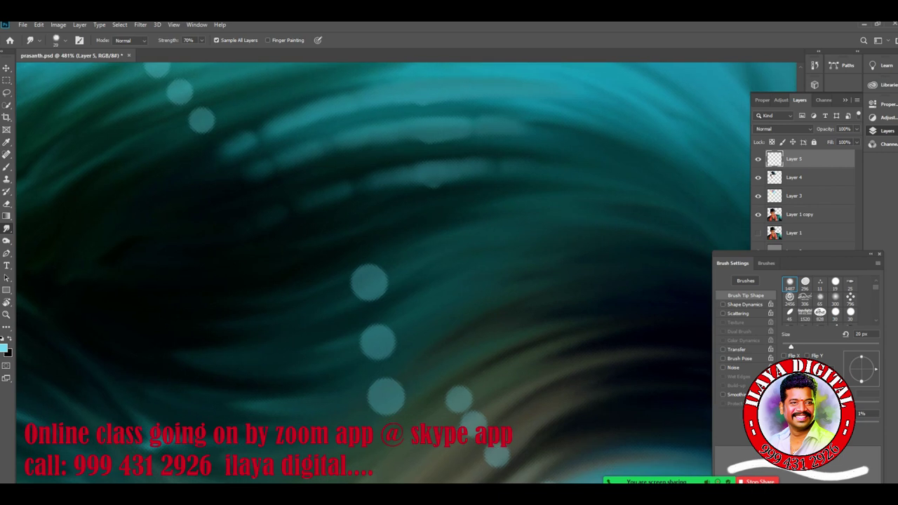
- Smudge the three large dots in the dark teal hair into long tapered strands in both directions
drag(368, 282, 441, 261)
drag(359, 282, 272, 308)
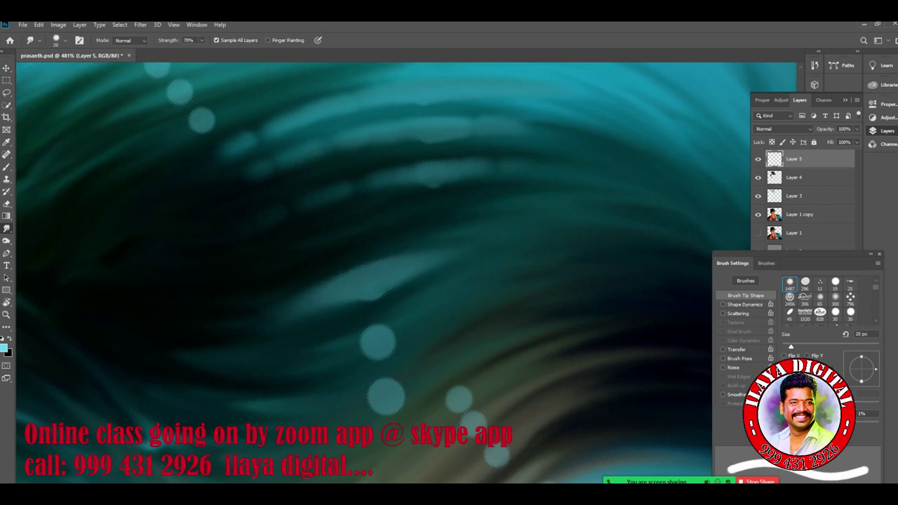
key(ctrl+z)
mouse_move(363, 282)
mouse_down()
mouse_move(235, 309)
mouse_move(406, 274)
mouse_move(523, 237)
mouse_up()
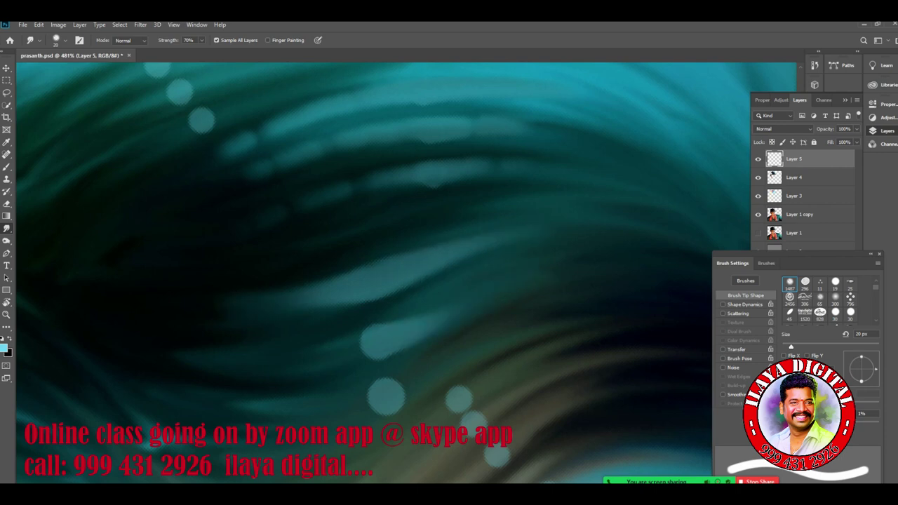
drag(377, 341, 232, 375)
drag(390, 396, 534, 326)
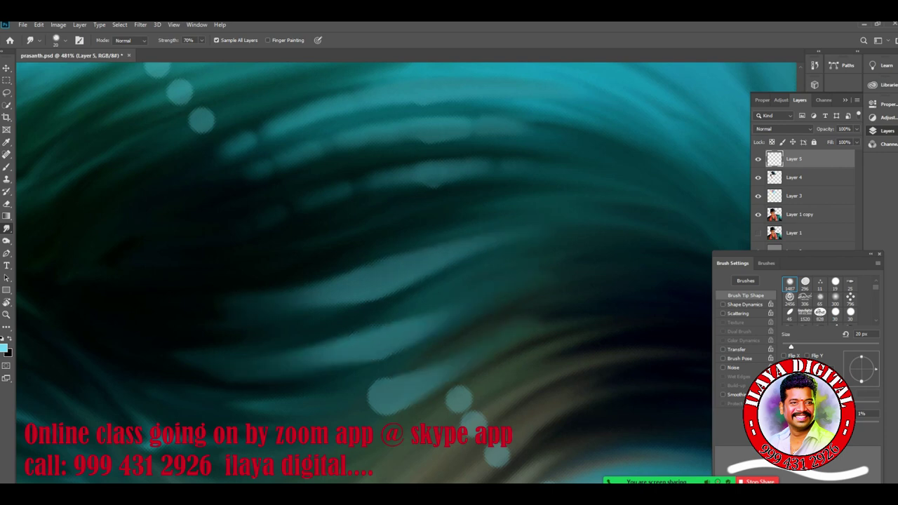
drag(383, 398, 223, 411)
- Reduce the smudge brush to 15 px and blend the three dots over the brownish strands into the hair flow
mouse_move(420, 379)
mouse_down()
mouse_move(385, 314)
mouse_move(376, 223)
mouse_up()
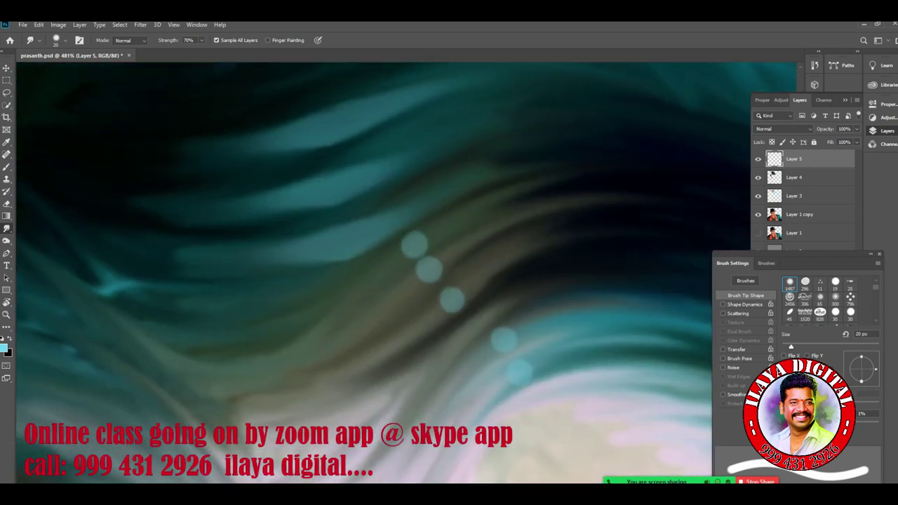
key(bracketleft)
mouse_move(415, 245)
mouse_down()
mouse_move(534, 180)
mouse_move(360, 281)
mouse_up()
mouse_move(430, 268)
mouse_down()
mouse_move(565, 198)
mouse_move(380, 304)
mouse_up()
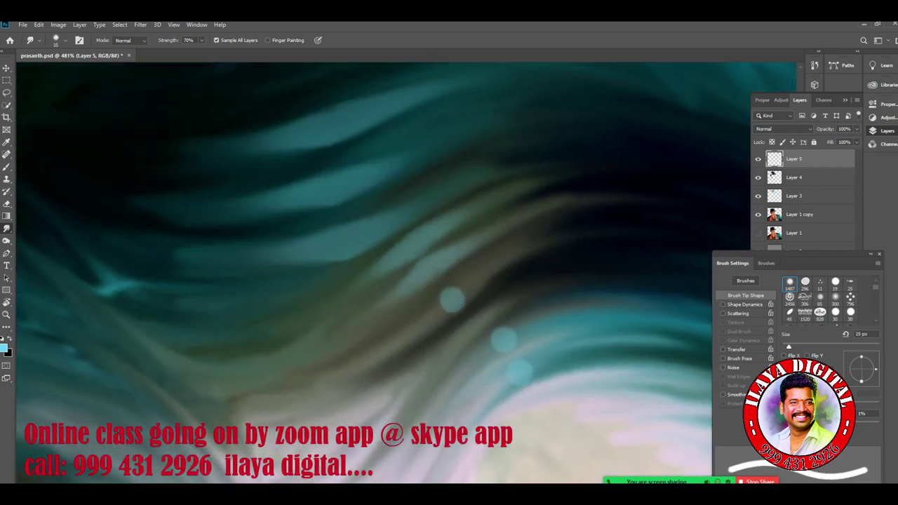
mouse_move(453, 299)
mouse_down()
mouse_move(585, 223)
mouse_move(359, 371)
mouse_up()
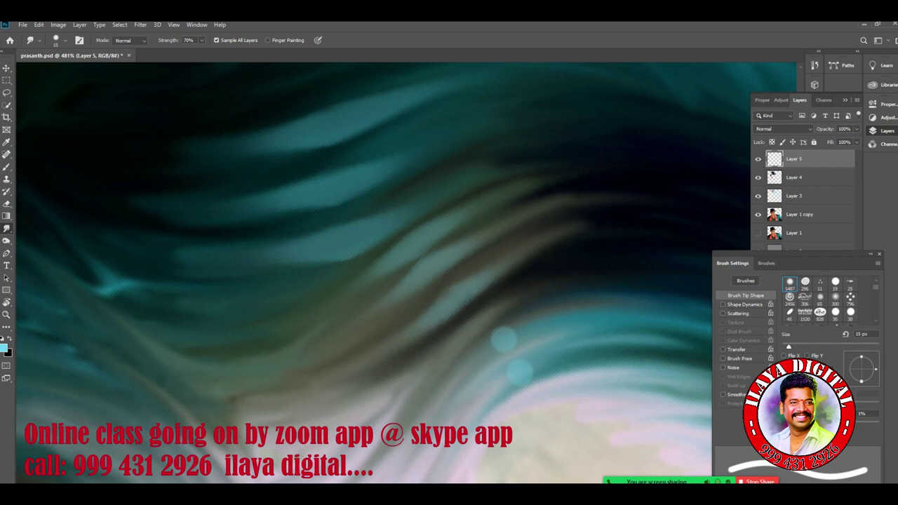
- Smudge the two dots near the pale hairline both ways along the light blue strands
drag(504, 340, 609, 298)
drag(520, 372, 624, 331)
drag(502, 340, 398, 420)
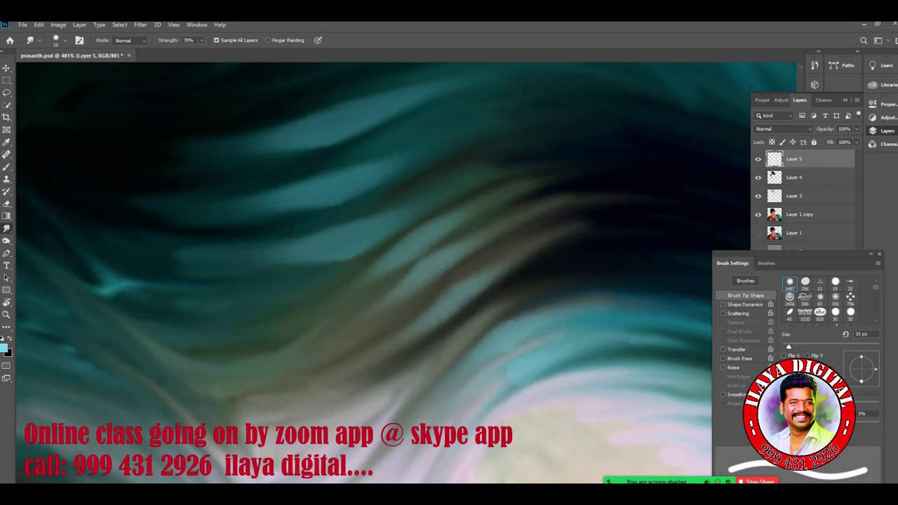
drag(519, 372, 427, 447)
- Smooth the three broken strands in the upper teal hair into continuous strands with tapered ends
drag(491, 176, 315, 379)
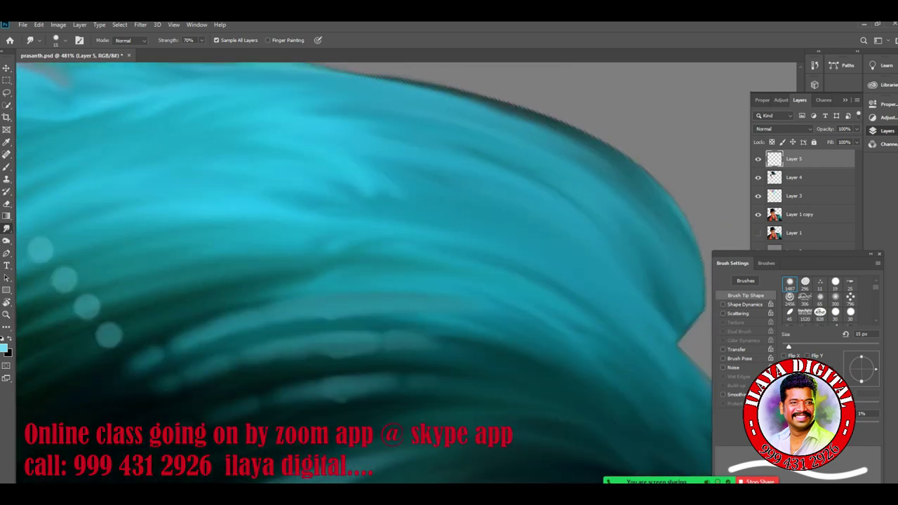
drag(295, 280, 443, 270)
drag(489, 364, 379, 382)
drag(515, 312, 634, 320)
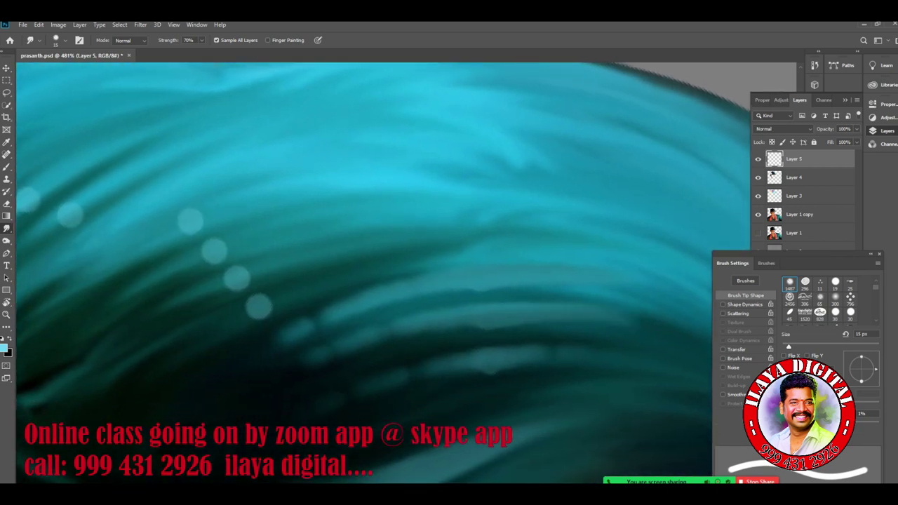
drag(435, 326, 278, 372)
drag(501, 358, 579, 352)
drag(471, 359, 284, 418)
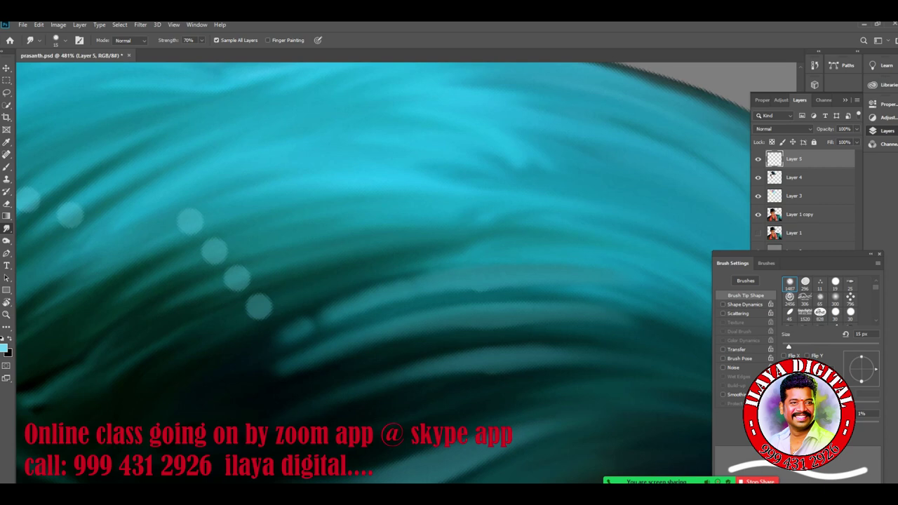
drag(476, 288, 303, 325)
drag(566, 283, 663, 293)
drag(316, 319, 222, 368)
- Smudge the diagonal row of four dots beside the smoothed strands in both directions along the hair
mouse_move(252, 316)
mouse_down()
mouse_move(402, 298)
mouse_move(566, 244)
mouse_up()
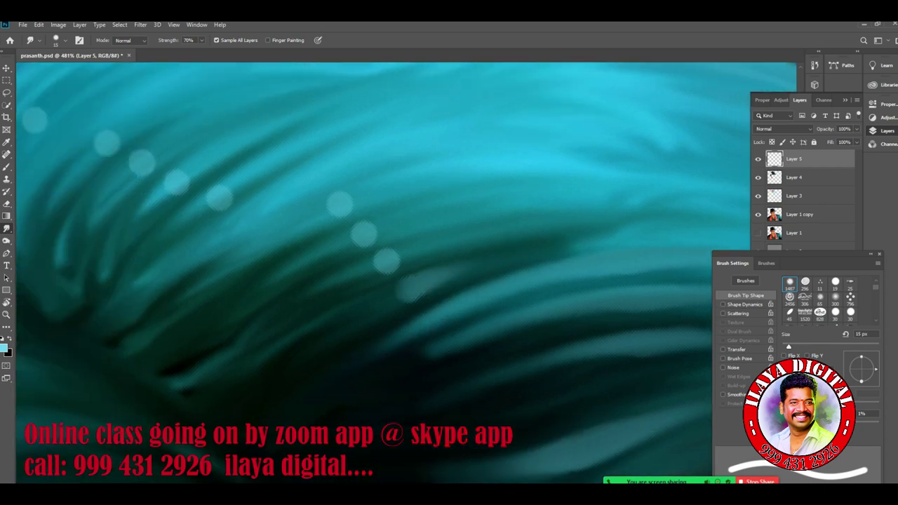
drag(386, 262, 519, 207)
drag(362, 234, 491, 197)
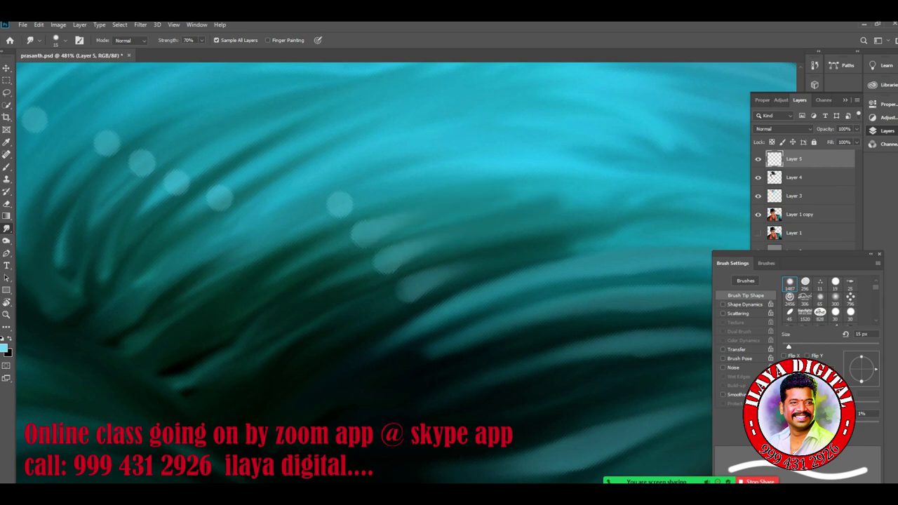
drag(339, 204, 477, 165)
drag(345, 202, 193, 277)
drag(362, 233, 237, 299)
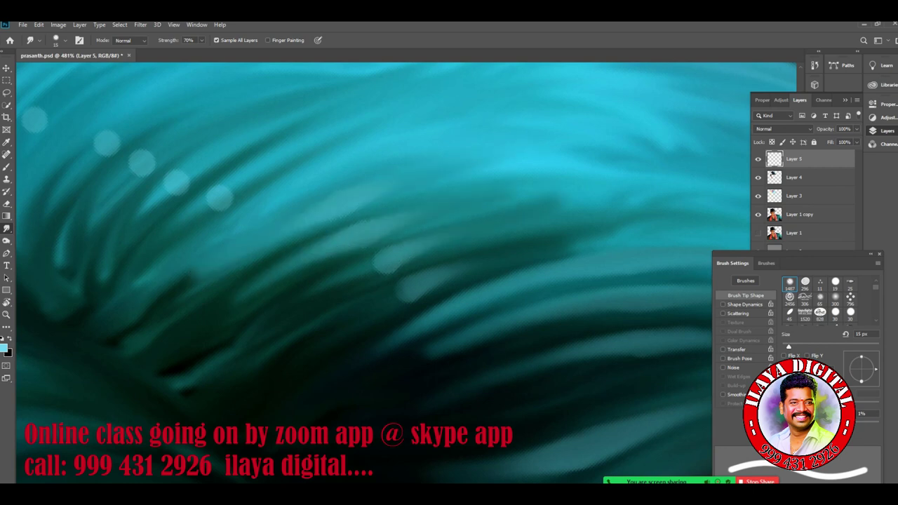
drag(386, 262, 274, 305)
drag(412, 286, 287, 356)
- Smudge the following row of four dots above the parting both ways into curved teal strands
drag(266, 280, 450, 340)
drag(401, 258, 438, 239)
drag(360, 241, 396, 214)
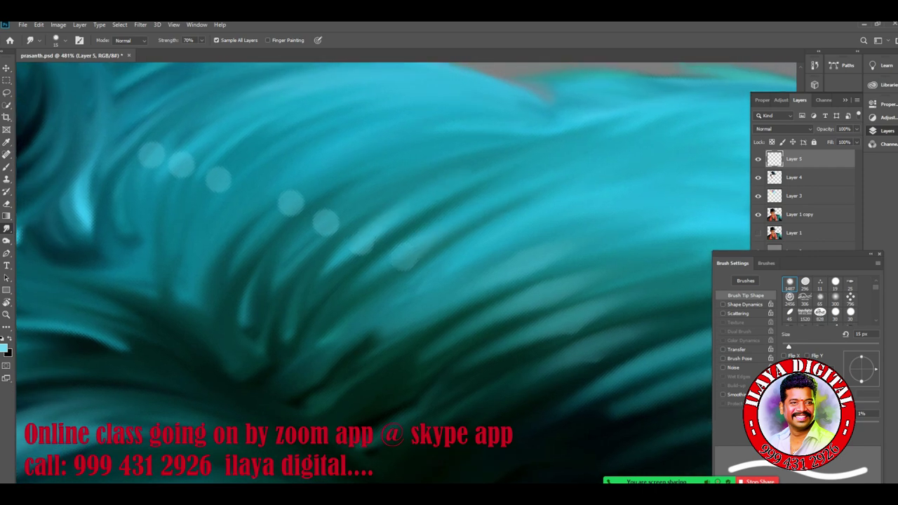
drag(327, 221, 370, 191)
mouse_move(290, 203)
mouse_down()
mouse_move(332, 176)
mouse_move(235, 253)
mouse_up()
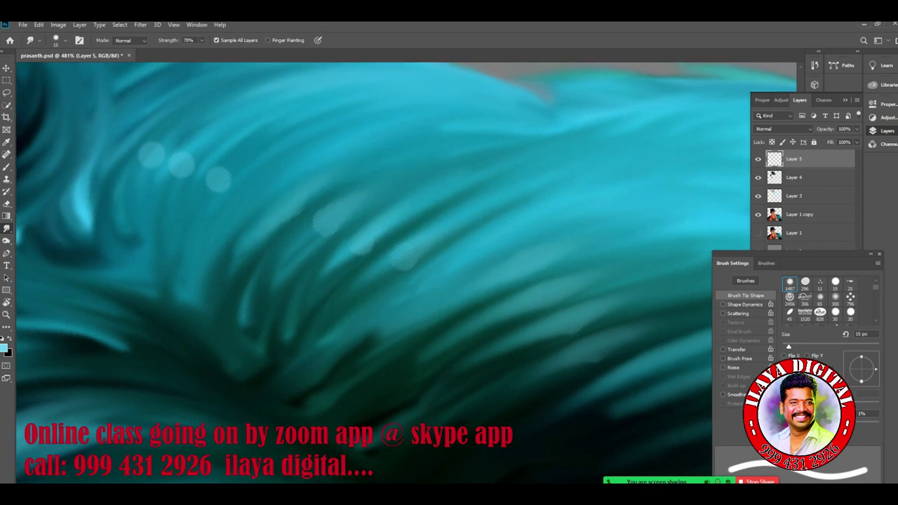
drag(327, 220, 248, 286)
drag(362, 244, 286, 307)
drag(408, 258, 319, 329)
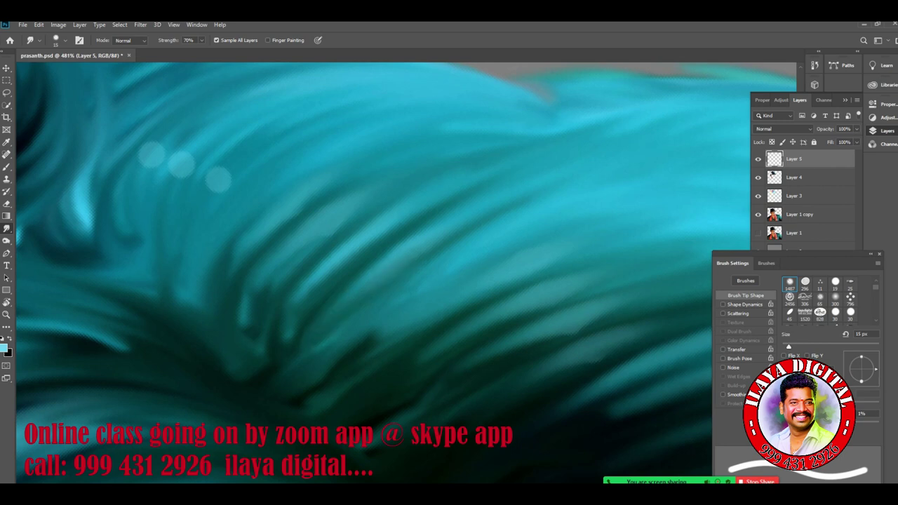
- Blend the remaining three dots at the upper end of the row down and up along the hair curve
drag(219, 179, 191, 225)
drag(181, 162, 163, 223)
drag(152, 152, 139, 199)
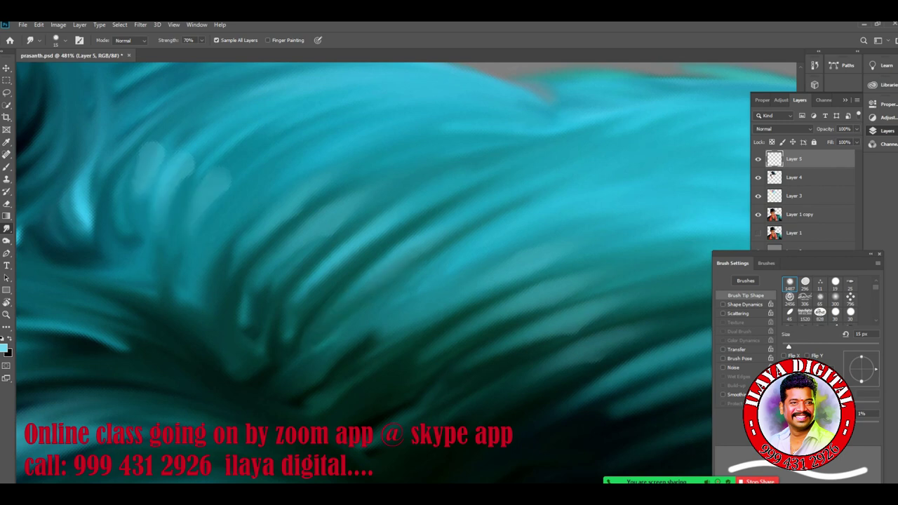
drag(152, 153, 267, 84)
drag(180, 164, 283, 99)
drag(217, 179, 322, 115)
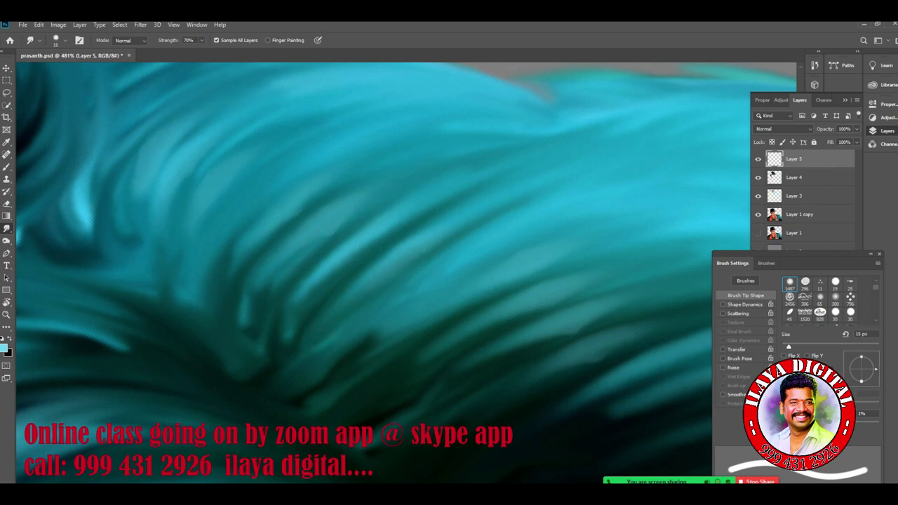
- Add a new layer above Layer 5
key(Escape)
scroll(448, 210, down, 8)
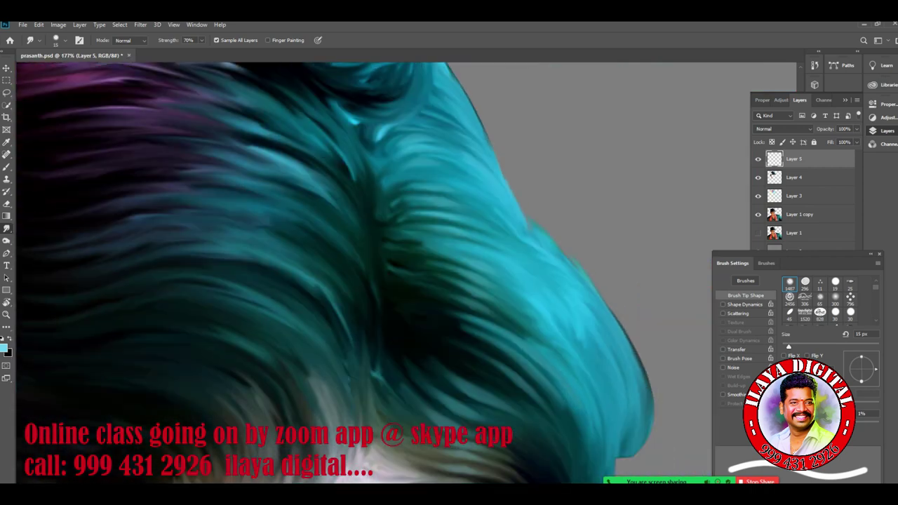
drag(421, 295, 377, 240)
scroll(350, 266, down, 3)
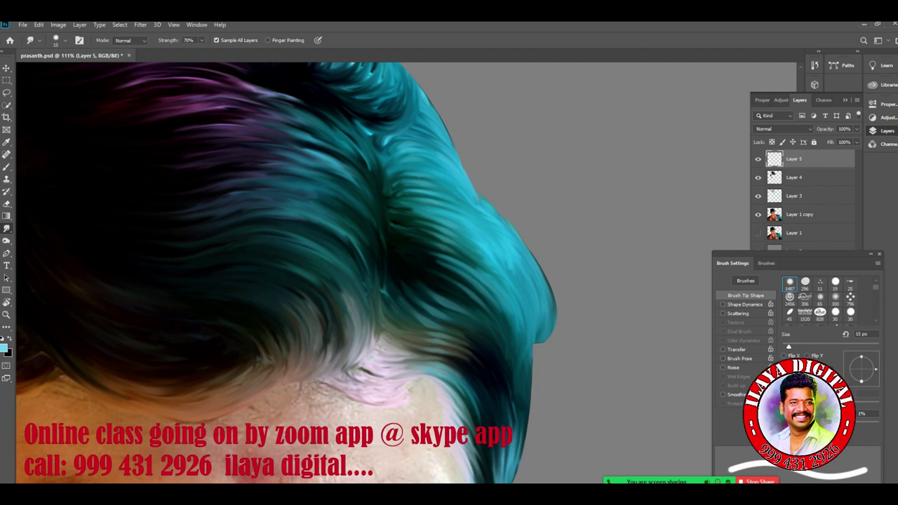
key(ctrl+shift+n)
key(Return)
- Switch to the Brush tool and choose the "hair stock pathe" brush preset
click(7, 167)
right_click(319, 205)
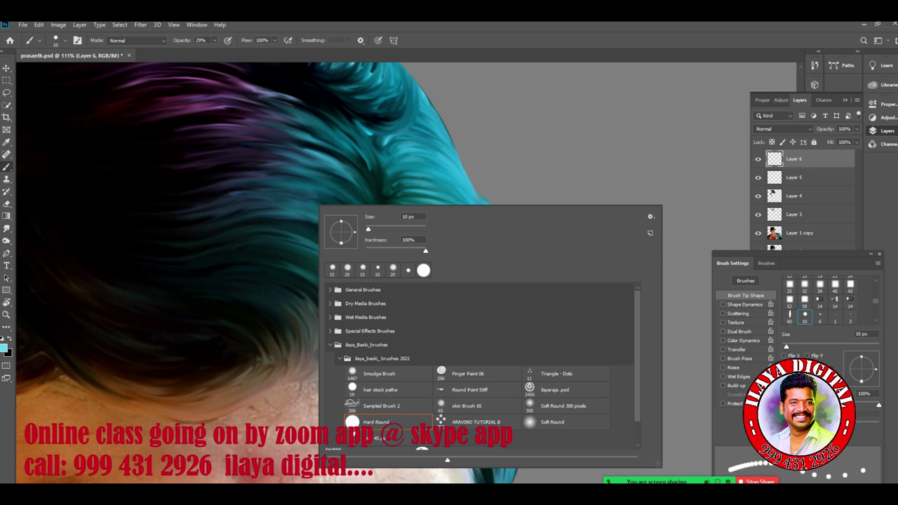
click(378, 390)
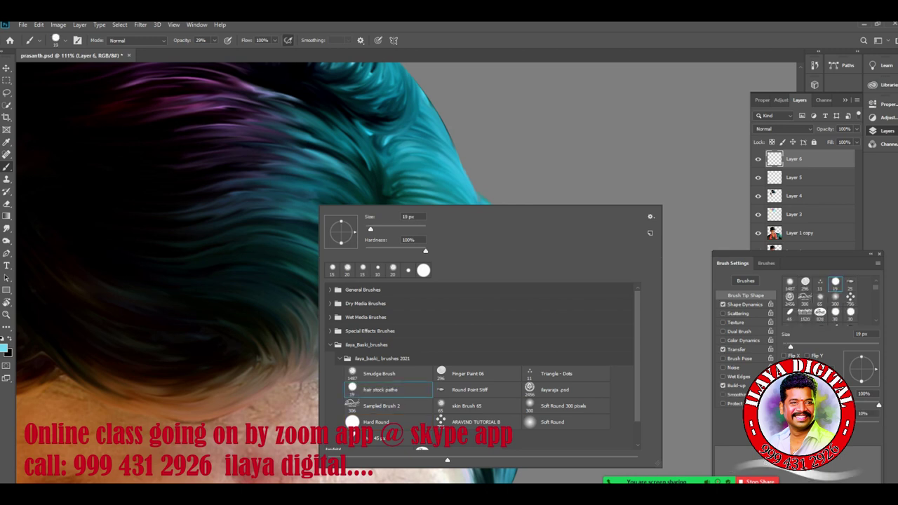
key(Return)
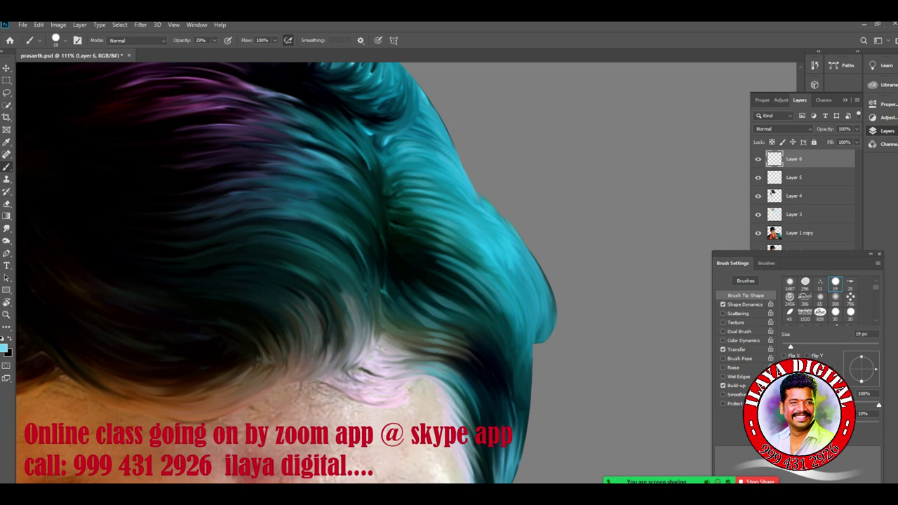
- Reduce the brush size to 15 px and draw a long curved Pen path along the hairline above the forehead
key([)
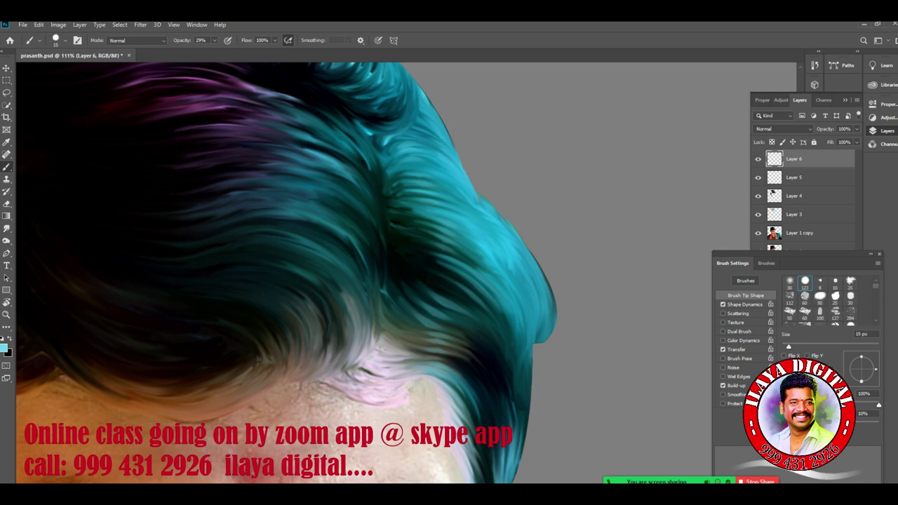
key(p)
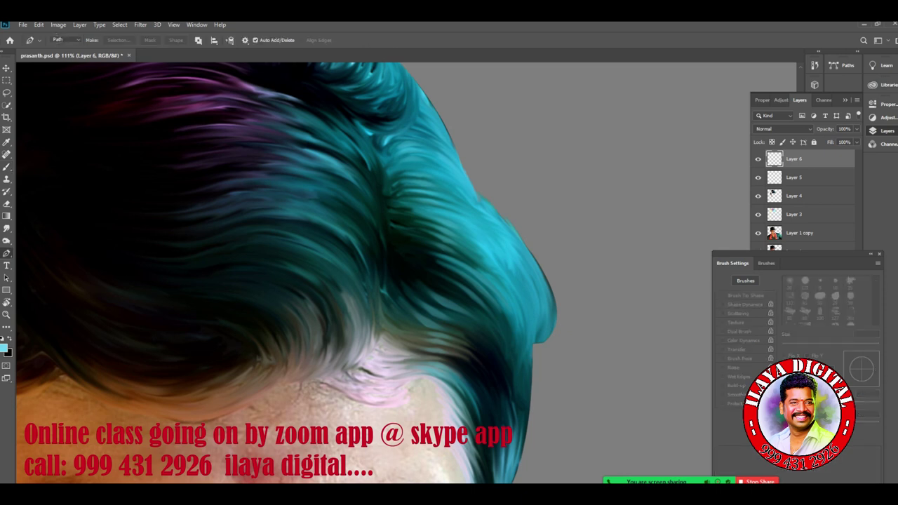
scroll(415, 348, down, 3)
scroll(416, 347, up, 3)
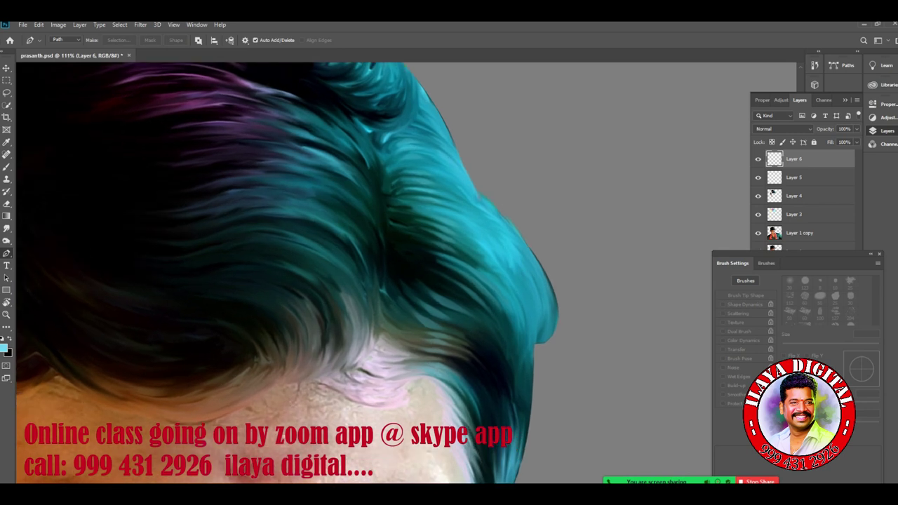
drag(415, 343, 573, 317)
scroll(364, 273, up, 4)
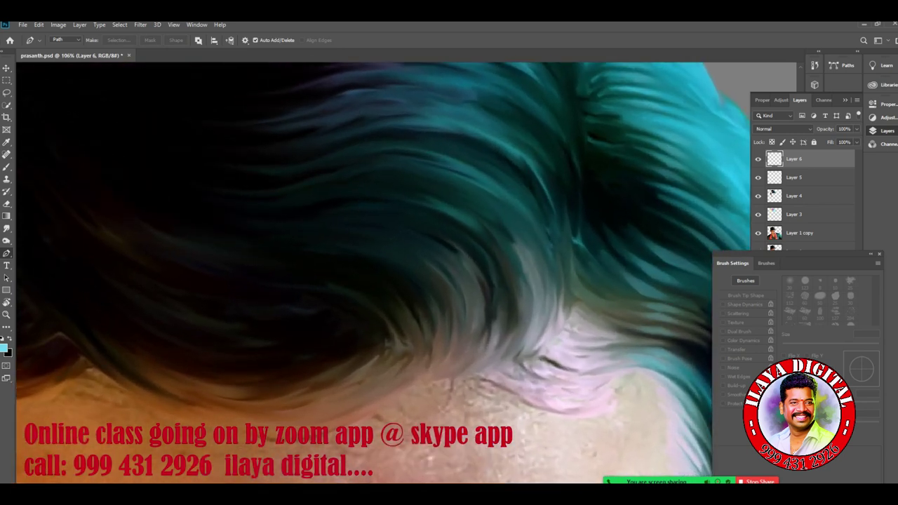
scroll(365, 274, down, 3)
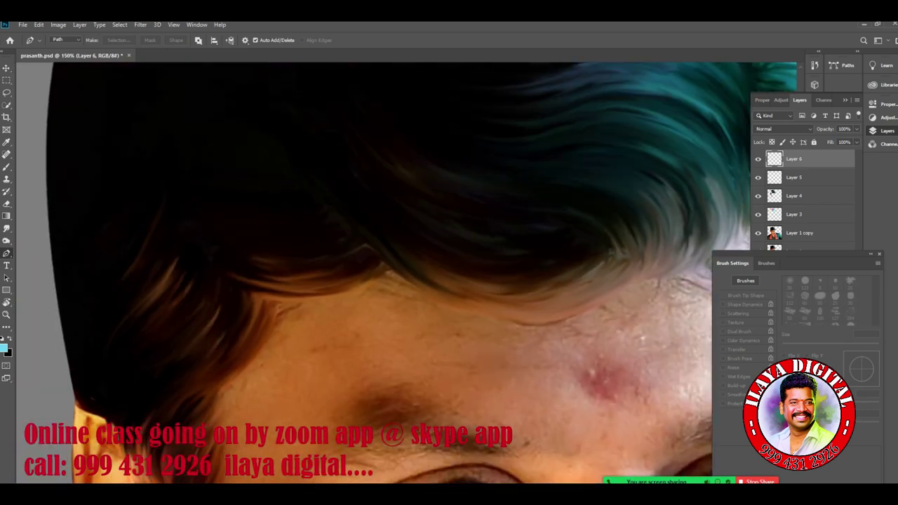
scroll(379, 343, up, 1)
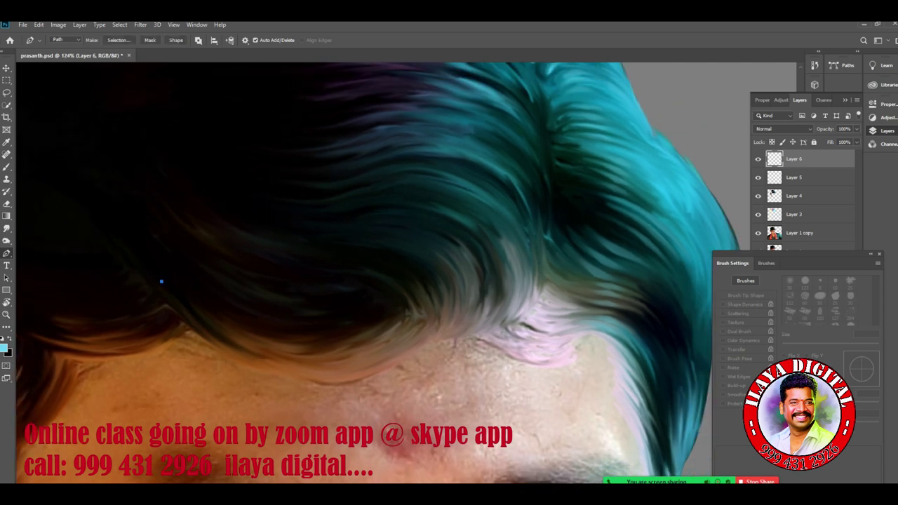
drag(405, 341, 530, 254)
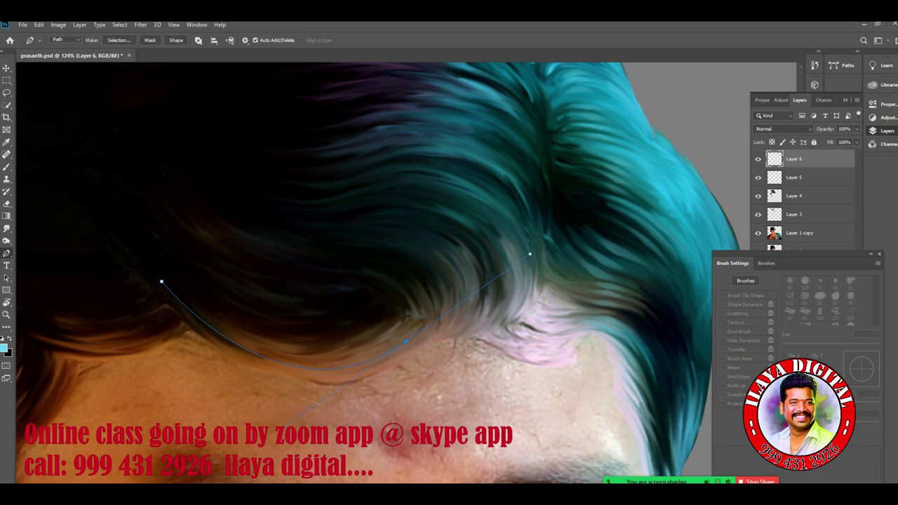
- Draw further nested curved paths just inside the first one, following the lower edge of the hair wave
click(507, 268)
drag(405, 349, 527, 276)
drag(529, 274, 522, 279)
drag(396, 332, 495, 267)
key(Escape)
drag(383, 332, 493, 282)
key(Escape)
- Add five shorter curved paths in the dark hair just above the hairline paths, following the same sweep
drag(319, 300, 385, 290)
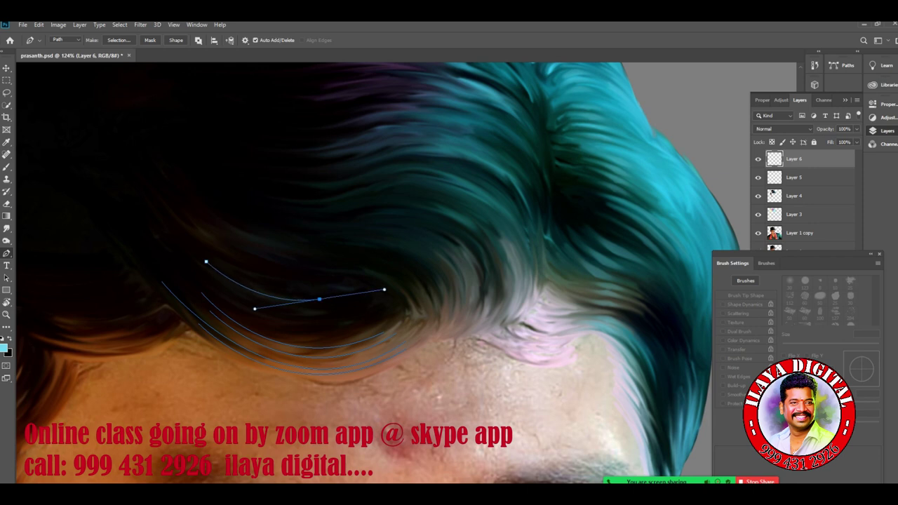
key(Escape)
click(213, 274)
drag(328, 302, 396, 284)
key(Escape)
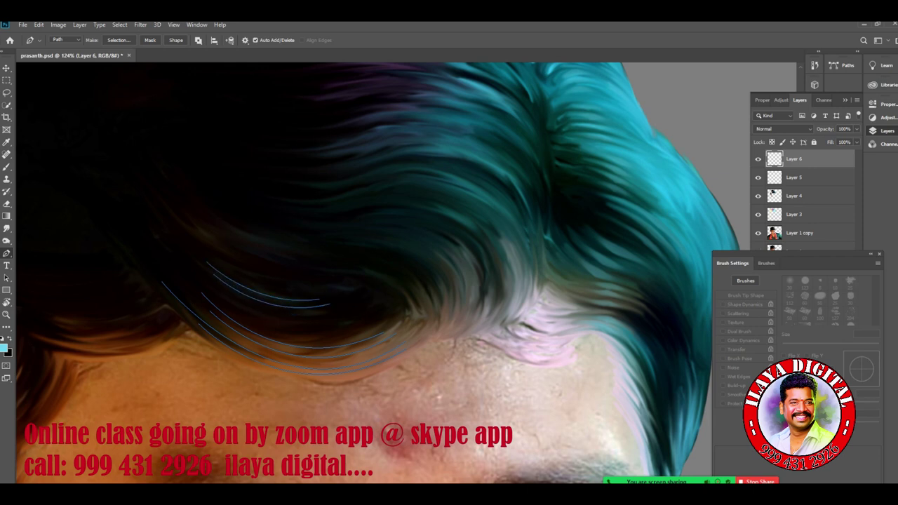
drag(349, 308, 416, 287)
key(Escape)
drag(365, 313, 428, 285)
key(Escape)
drag(369, 321, 455, 288)
key(Escape)
- Draw two neighbouring curved paths descending from the dark upper part of the wave toward its middle
click(163, 201)
drag(293, 271, 374, 270)
key(Escape)
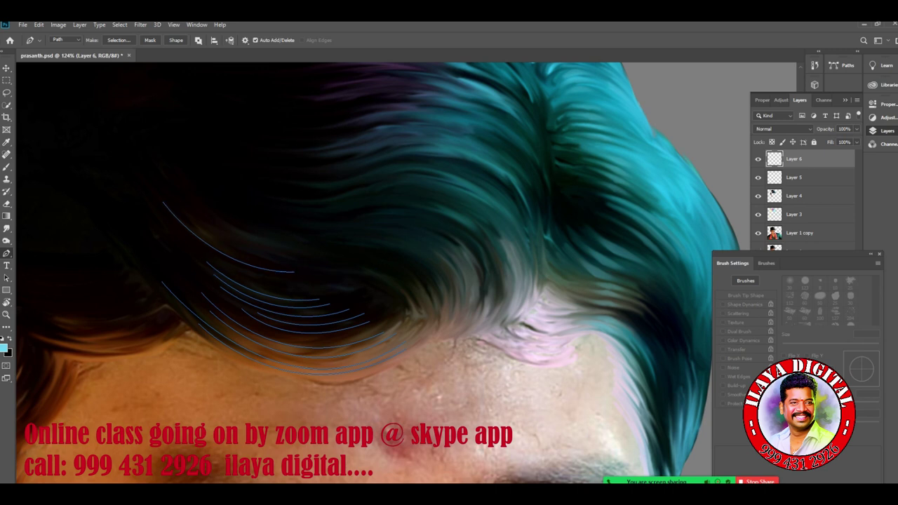
drag(293, 266, 353, 265)
key(Escape)
- Draw two S-shaped paths across the wave and down to the hairline, plus a short arc inside their bend
click(209, 229)
drag(316, 263, 387, 258)
alt+click(316, 263)
drag(423, 325, 419, 390)
key(Escape)
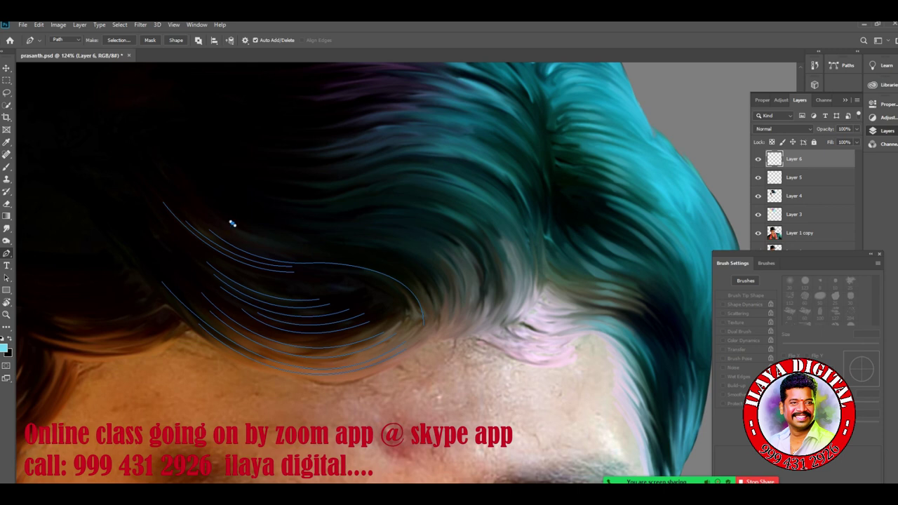
click(233, 225)
drag(368, 255, 475, 253)
alt+click(368, 255)
drag(436, 321, 429, 380)
key(Escape)
drag(429, 324, 421, 365)
key(Escape)
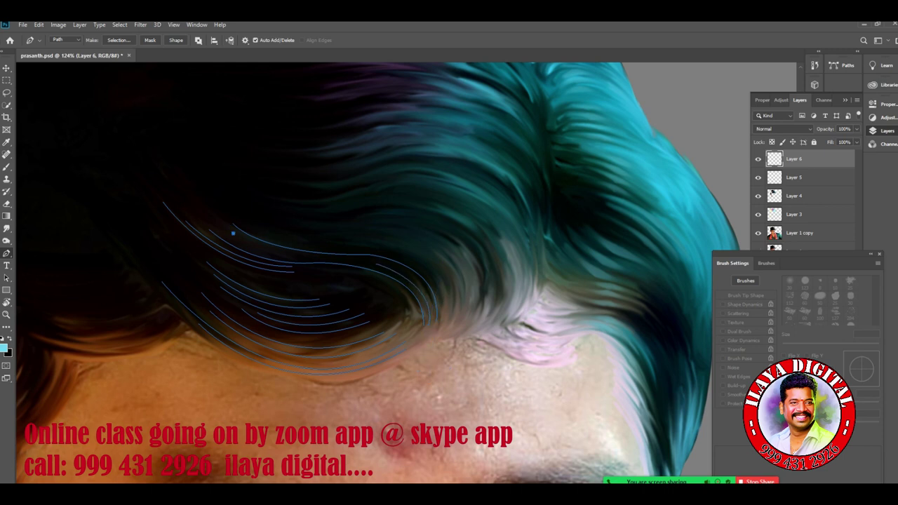
- Add a short path beside the S-curves' start and two arcs around the outside of their bend
drag(312, 258, 355, 257)
key(Escape)
click(328, 240)
drag(443, 324, 484, 241)
key(Escape)
drag(455, 322, 485, 231)
key(Escape)
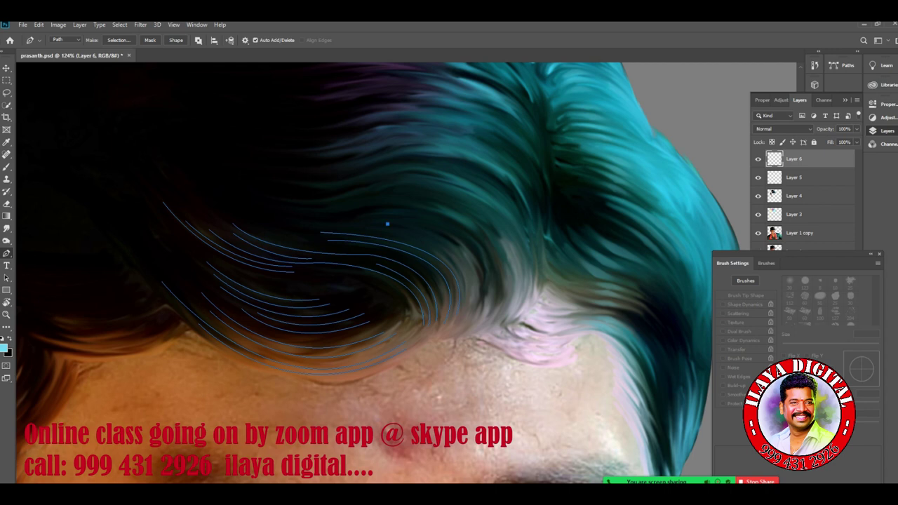
- Draw three more arcs outward from the bend, from the middle of the wave down toward the forehead
drag(479, 313, 512, 234)
key(Escape)
click(347, 227)
drag(468, 304, 492, 235)
key(Escape)
click(360, 206)
drag(505, 302, 532, 201)
key(Escape)
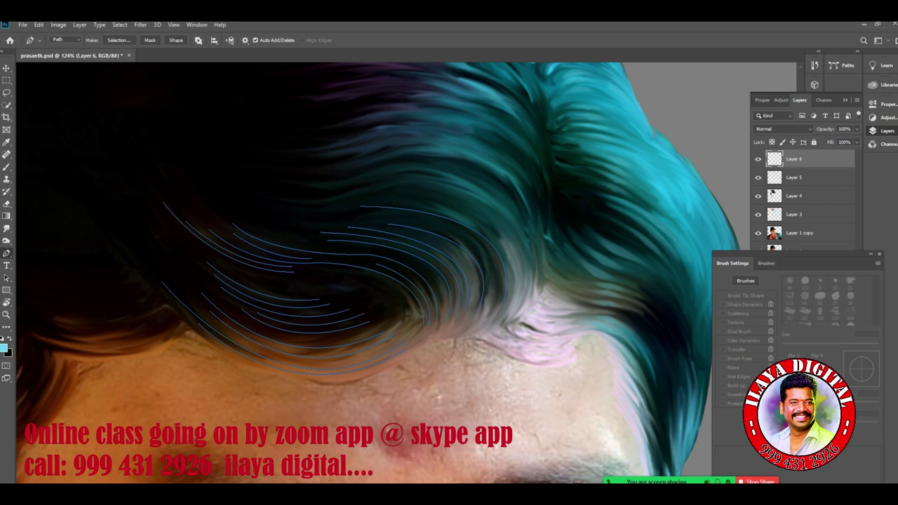
- Fill the gaps in the bend with shorter arcs and add a curved path along the inner side of the S-curves
click(408, 220)
drag(494, 292, 514, 237)
key(Escape)
click(426, 238)
drag(473, 300, 485, 258)
key(Escape)
drag(409, 310, 419, 348)
key(Escape)
click(279, 277)
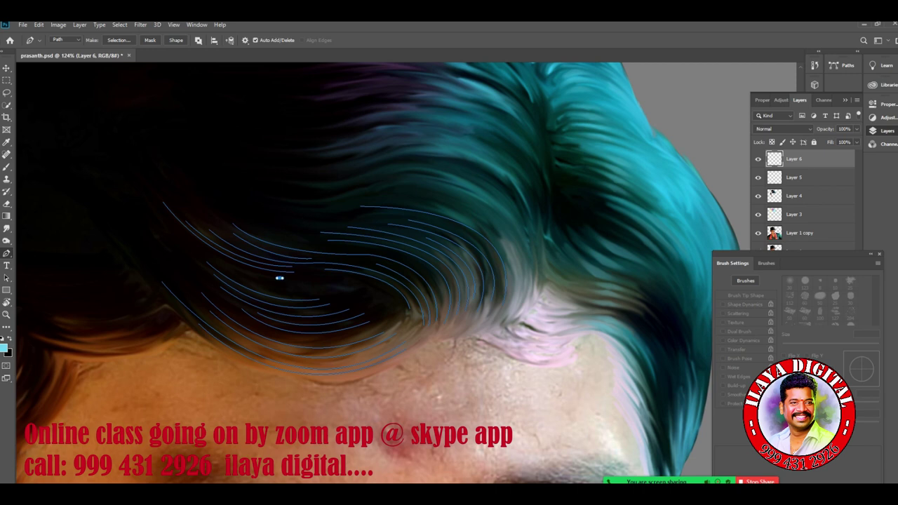
drag(389, 293, 401, 314)
key(Escape)
- Draw five arcs around the outer edge of the wave, curving from the teal hair down toward the parting
drag(524, 295, 494, 398)
key(Escape)
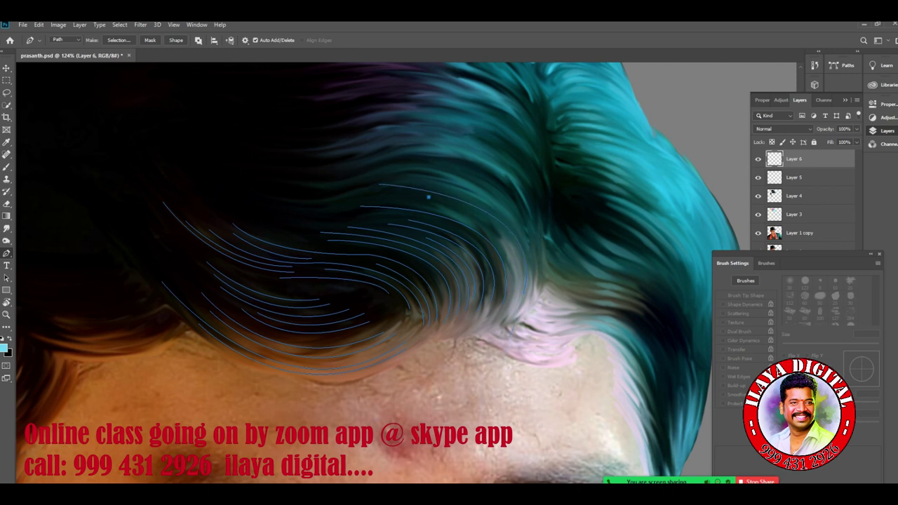
drag(513, 303, 486, 390)
key(Escape)
drag(507, 301, 498, 389)
key(Escape)
drag(531, 249, 540, 336)
key(Escape)
click(381, 154)
drag(534, 230, 547, 312)
key(Escape)
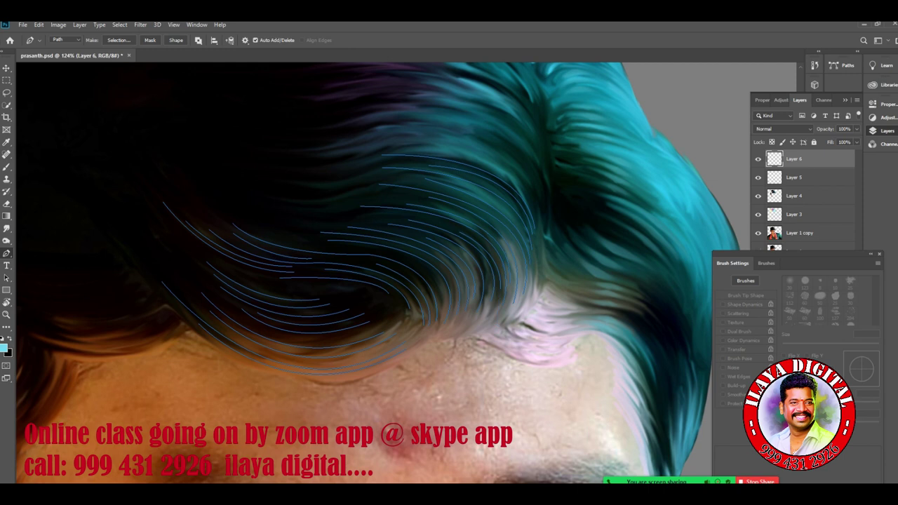
- Draw four shallow cupped paths in the dark hair, leading up to the start of the outer arcs
drag(367, 161, 413, 139)
key(Escape)
click(291, 174)
drag(368, 166, 421, 140)
key(Escape)
click(267, 171)
drag(368, 178, 425, 140)
key(Escape)
click(232, 182)
drag(358, 188, 415, 155)
key(Escape)
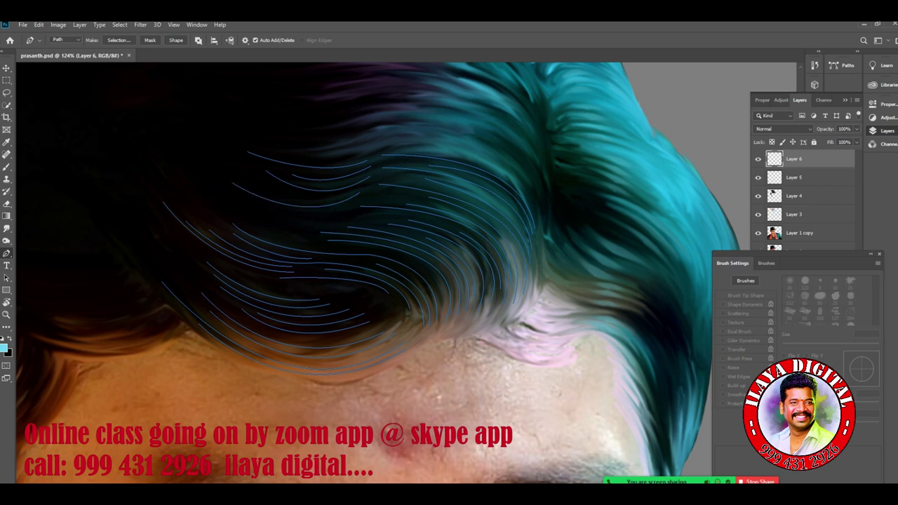
- Add two more short cupped paths to the group in the upper dark hair
drag(348, 203, 388, 176)
key(Escape)
click(267, 213)
drag(342, 218, 386, 168)
key(Escape)
key(Escape)
- Change the foreground color from light cyan to a medium blue and return to the Pen tool
scroll(505, 262, down, 7)
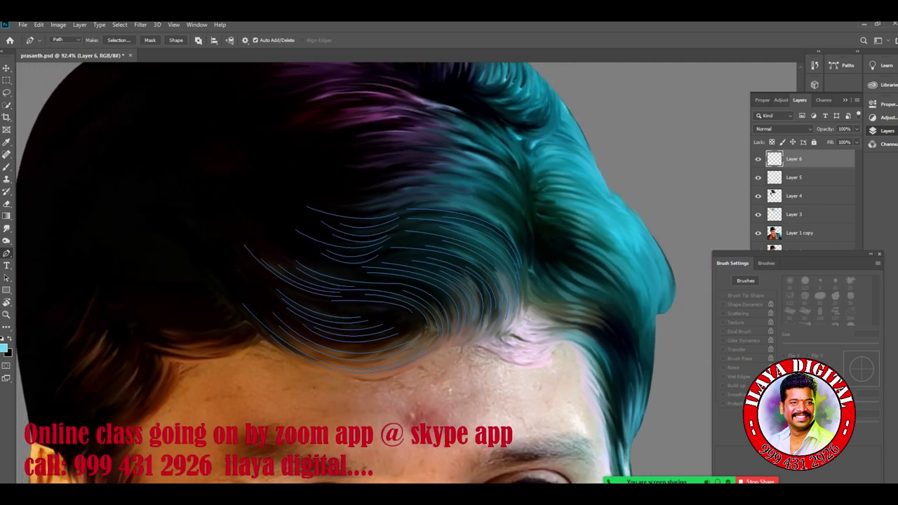
scroll(491, 323, up, 5)
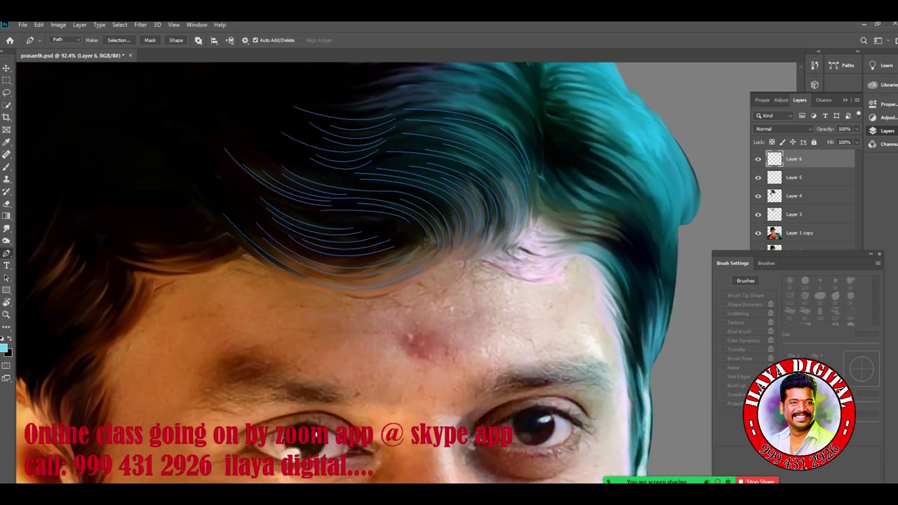
scroll(421, 280, up, 1)
key(i)
click(4, 346)
drag(546, 370, 546, 365)
click(503, 330)
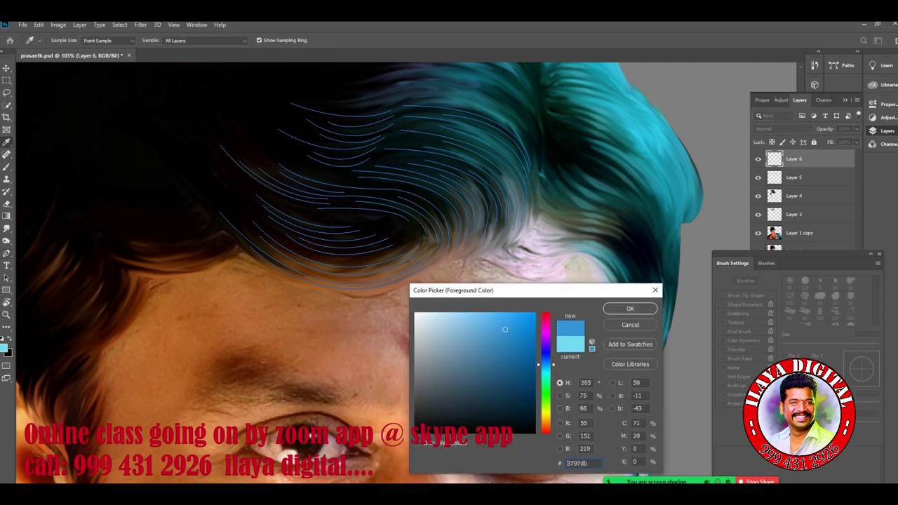
text(1c55b4)
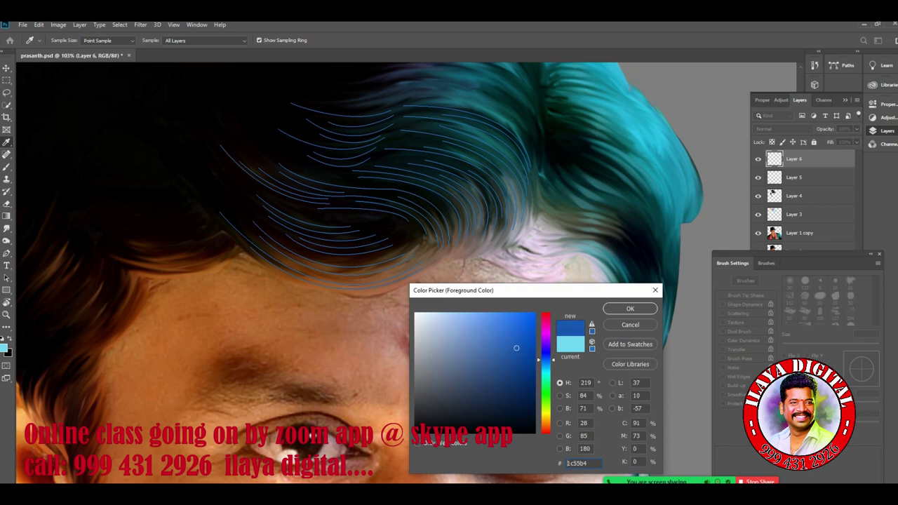
drag(516, 348, 512, 335)
key(Return)
key(p)
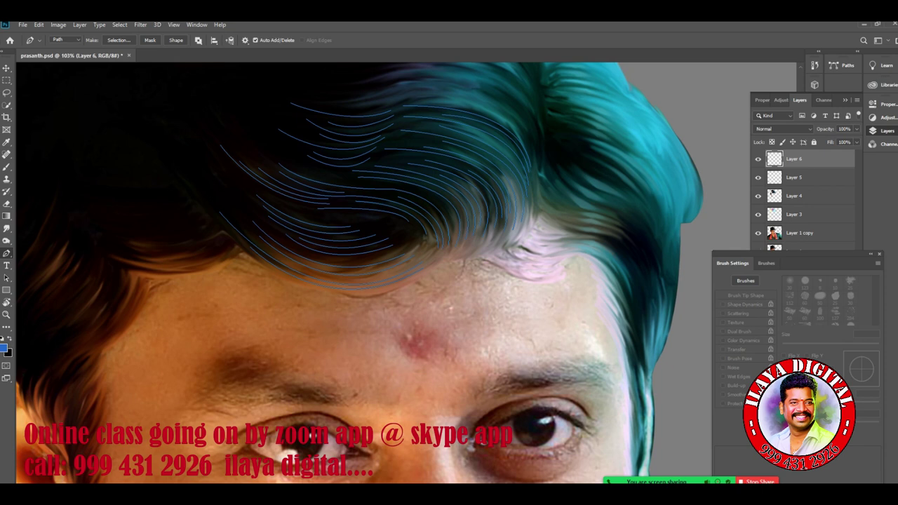
- Try stroking the hair paths with the Brush and Simulate Pressure, undo it, and redraw the short cupped path
right_click(534, 262)
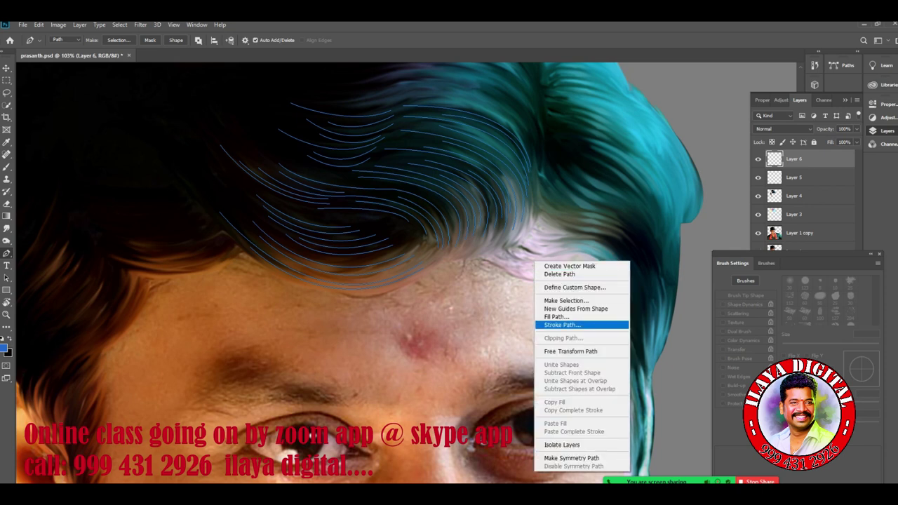
click(561, 324)
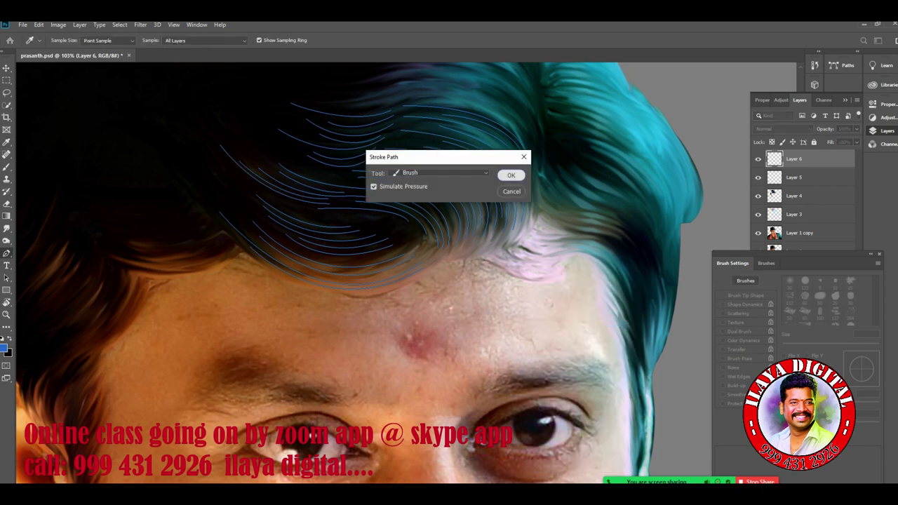
click(511, 174)
key(Return)
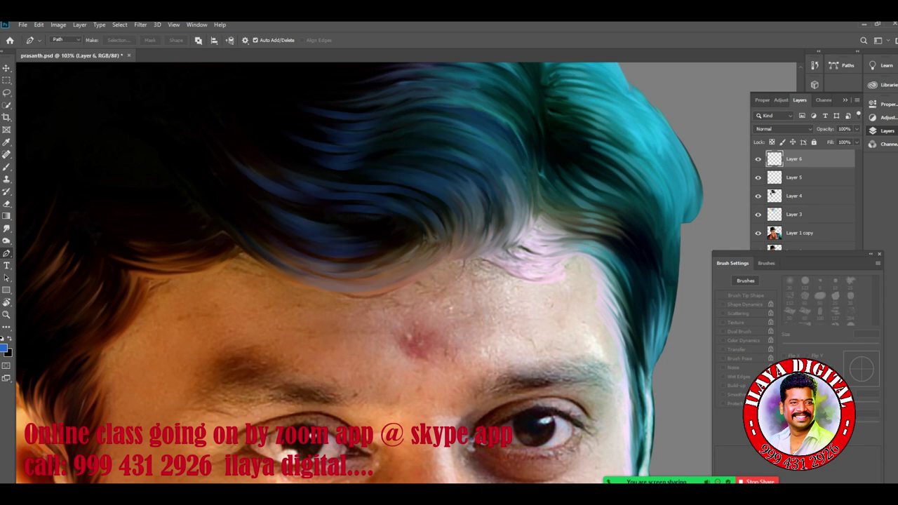
key(ctrl+z)
key(ctrl+z)
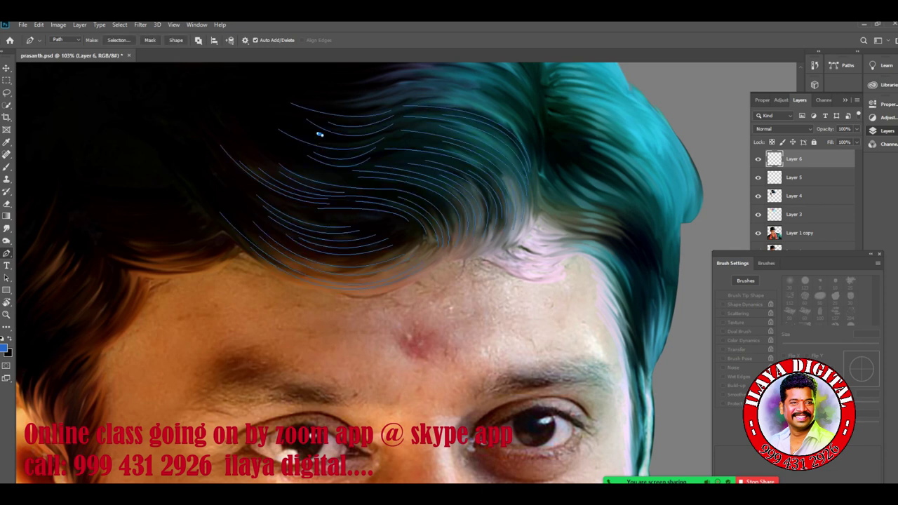
drag(364, 139, 383, 134)
- Set the brush opacity to 100% and make the brush slightly smaller
key(b)
click(215, 40)
drag(214, 52, 245, 52)
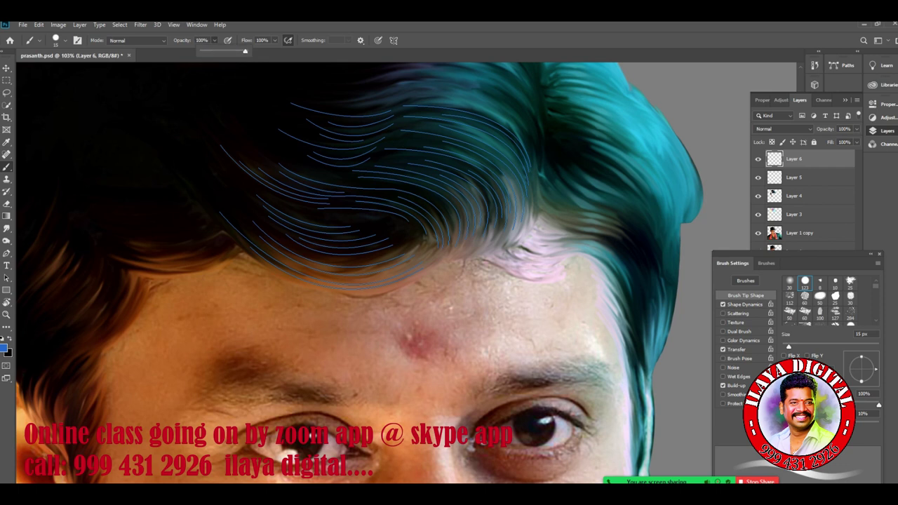
key([)
- Stroke all hair paths on Layer 6 using the Brush with Simulate Pressure, and dismiss the path outlines
key(p)
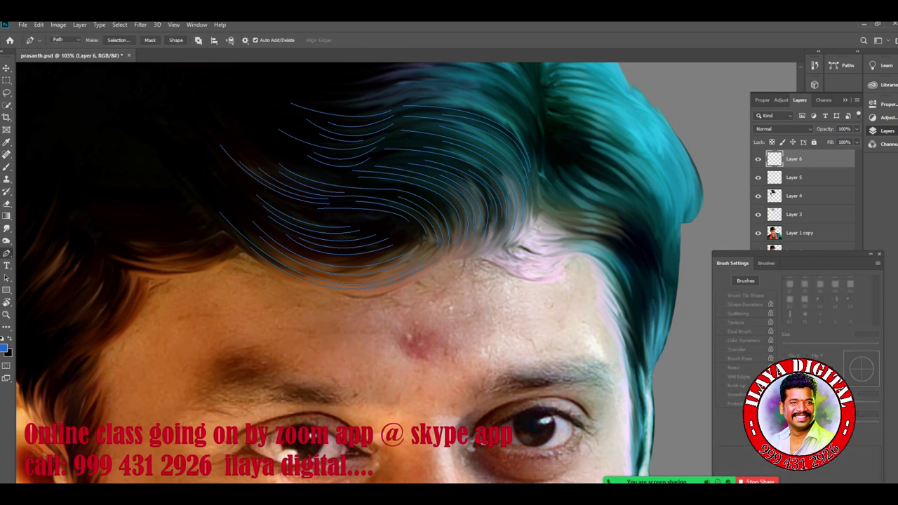
right_click(496, 224)
click(522, 300)
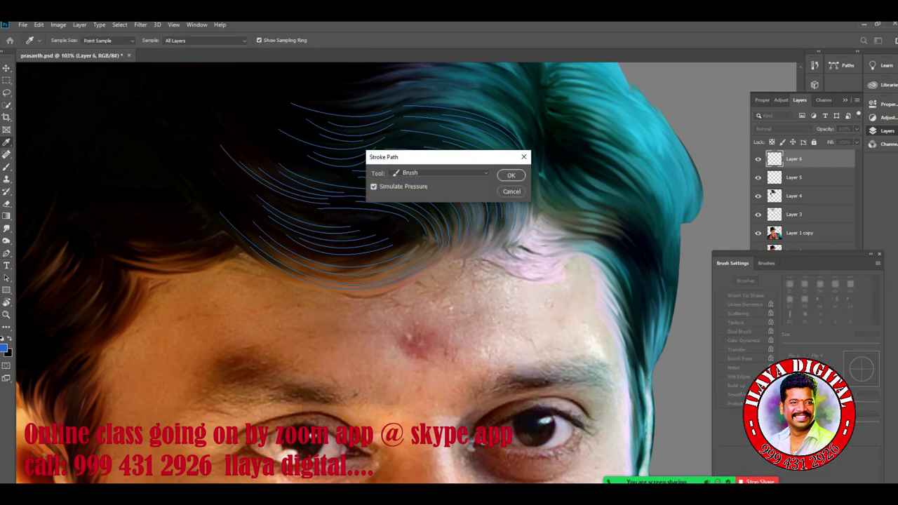
click(511, 175)
key(Return)
mouse_move(548, 317)
mouse_down()
mouse_move(566, 317)
mouse_move(484, 317)
mouse_move(538, 317)
mouse_up()
scroll(392, 273, down, 1)
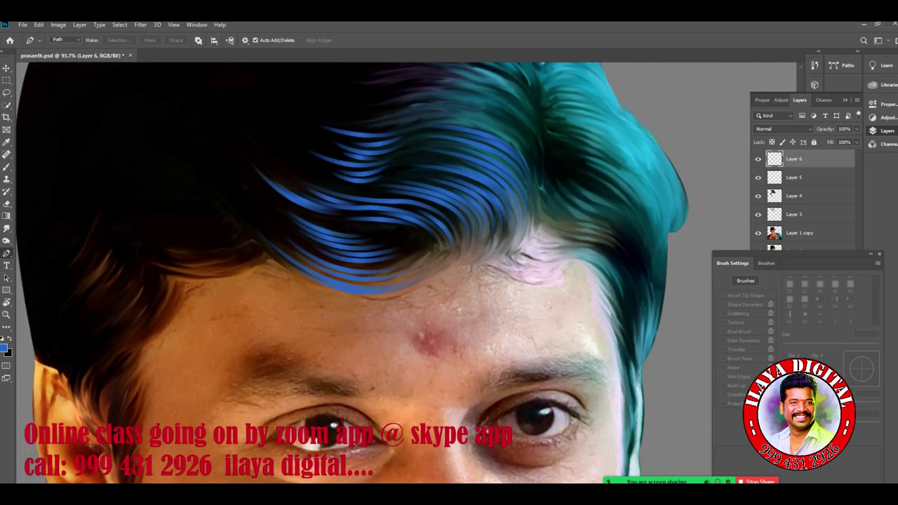
scroll(393, 273, down, 2)
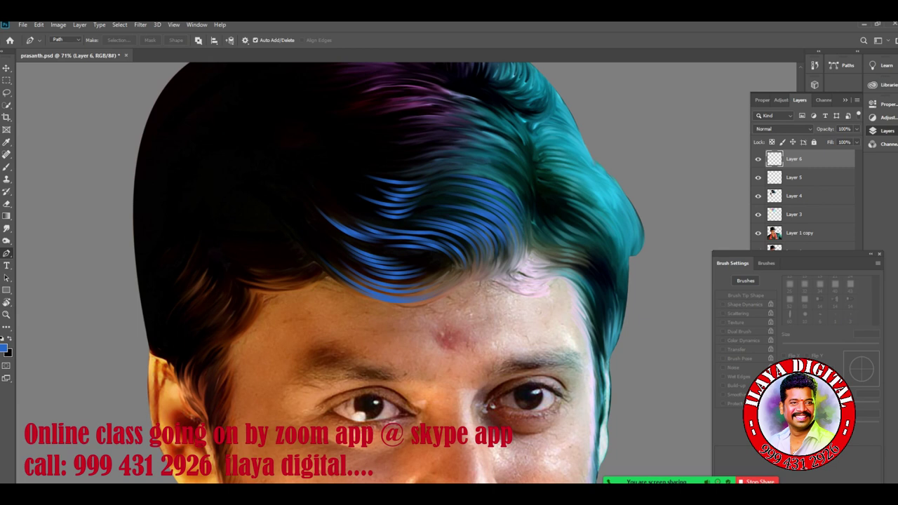
- Toggle Layer 4 off and on to compare the hair, select Layer 4, and dismiss the meeting time notice
click(758, 196)
click(757, 196)
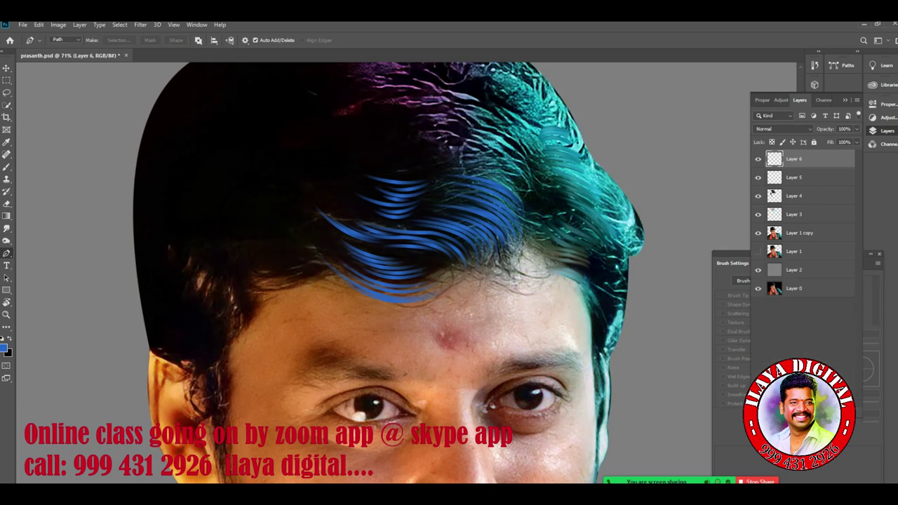
click(799, 196)
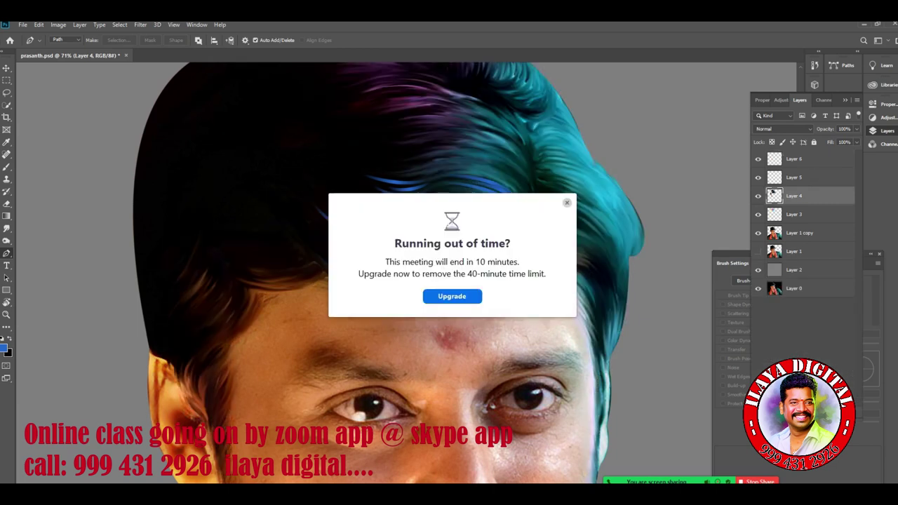
click(567, 202)
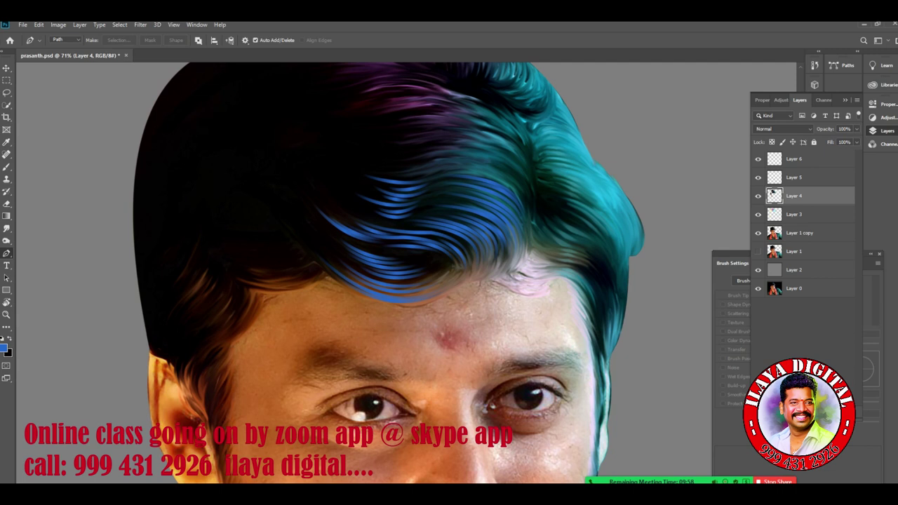
- Duplicate Layer 4
key(ctrl+j)
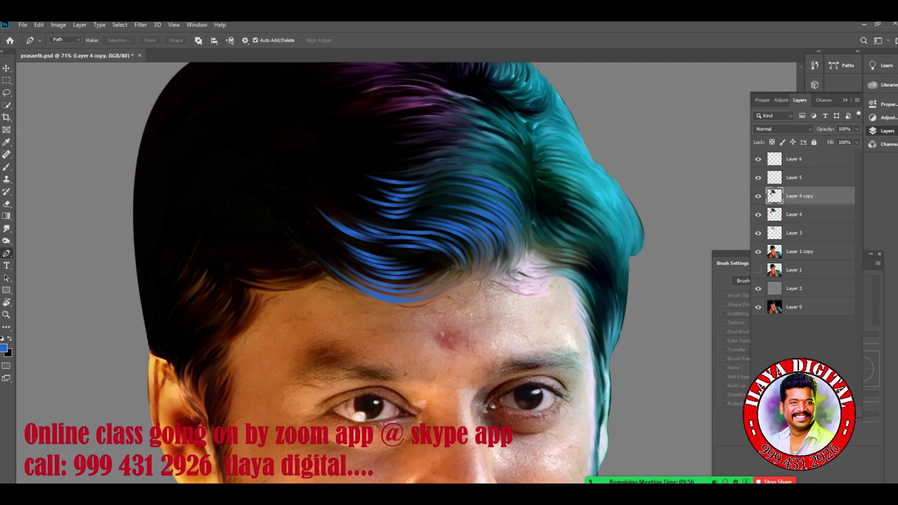
key(ctrl+u)
drag(628, 338, 587, 338)
key(shift+Down)
key(shift+Down)
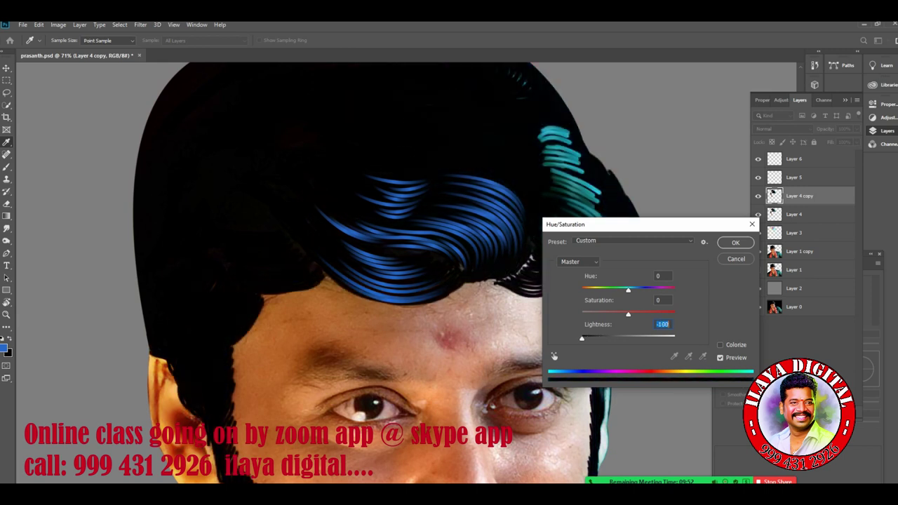
mouse_move(624, 225)
mouse_down()
mouse_move(774, 340)
mouse_move(716, 313)
mouse_up()
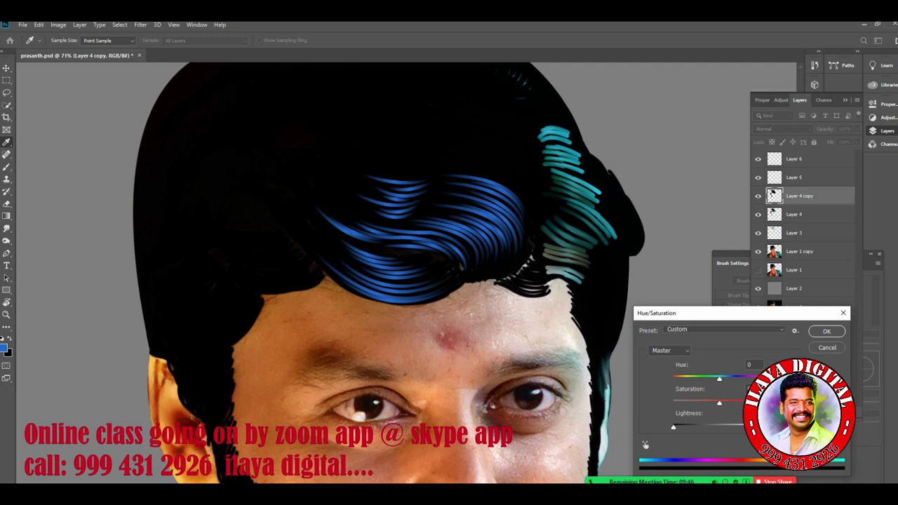
drag(674, 427, 693, 427)
click(826, 347)
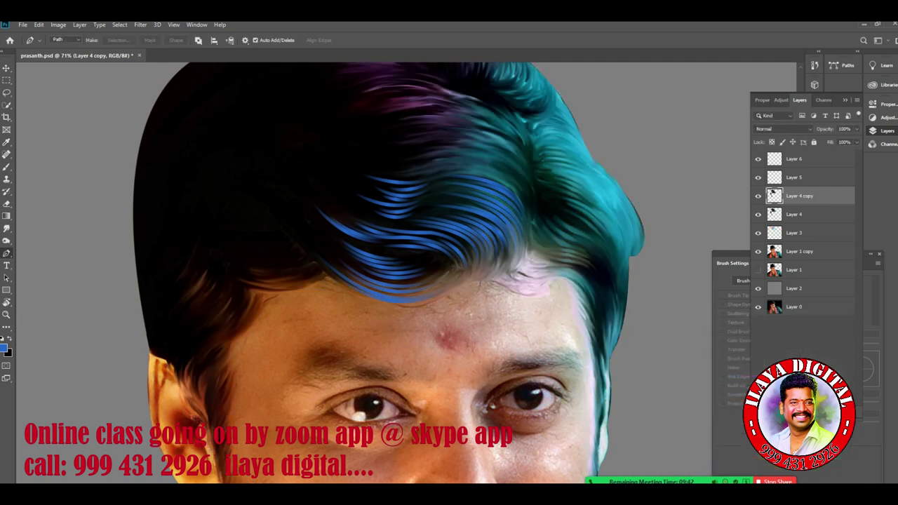
- Examine the blue hair strands up close and in relation to the whole portrait
scroll(522, 267, up, 5)
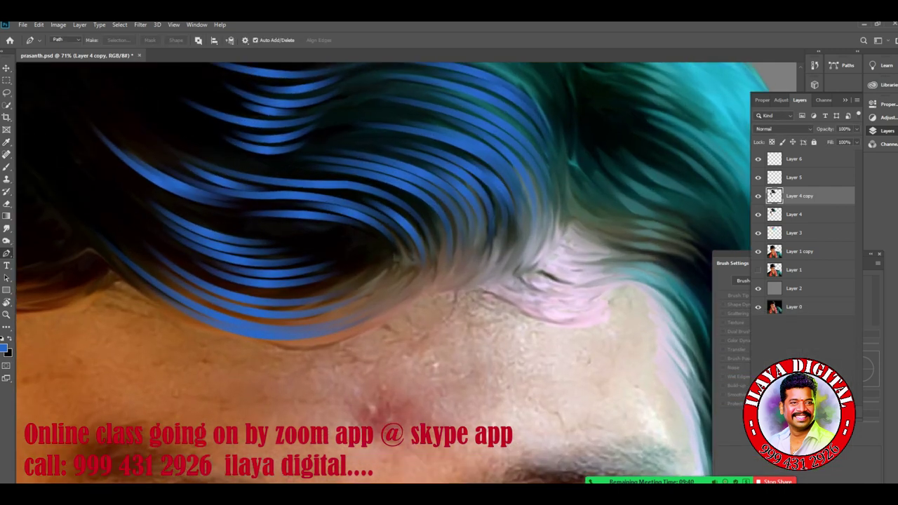
scroll(522, 266, down, 5)
scroll(522, 267, up, 4)
scroll(522, 266, down, 4)
scroll(523, 266, up, 4)
scroll(522, 267, down, 5)
scroll(501, 272, down, 4)
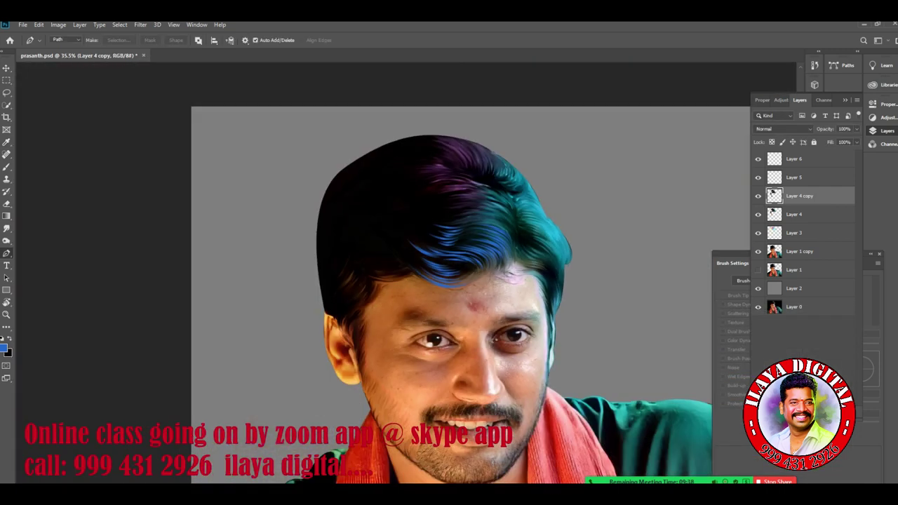
scroll(502, 283, up, 3)
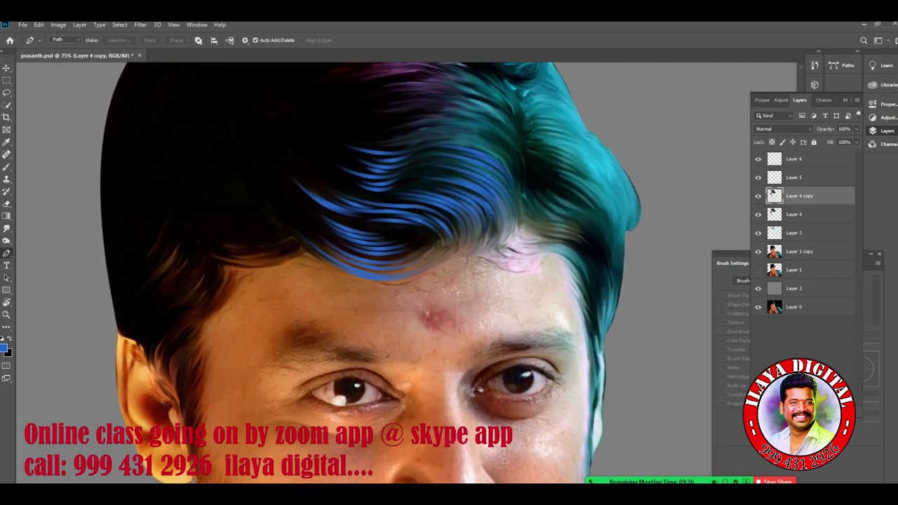
scroll(372, 273, up, 1)
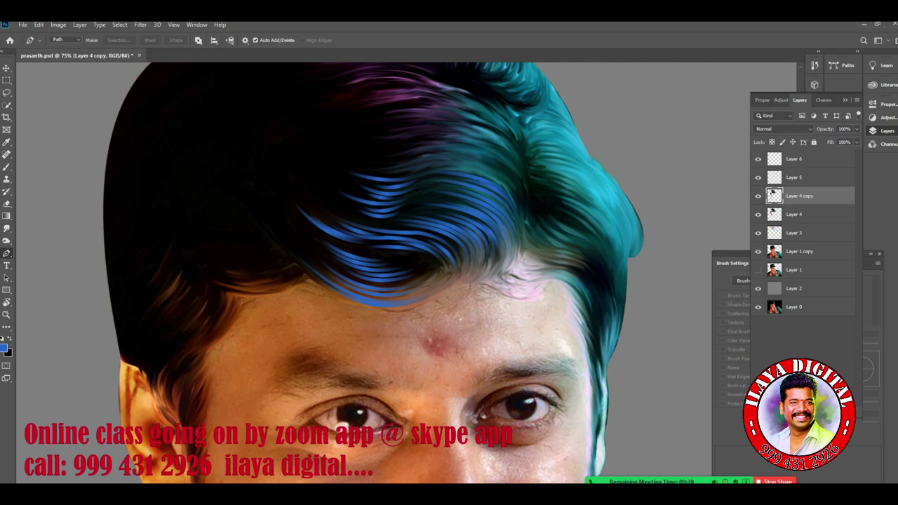
- Switch to the Freeform Pen tool, compare Layer 6 hidden and shown, and create a new layer above it
right_click(6, 253)
click(53, 262)
click(796, 159)
click(757, 159)
click(757, 159)
key(ctrl+shift+n)
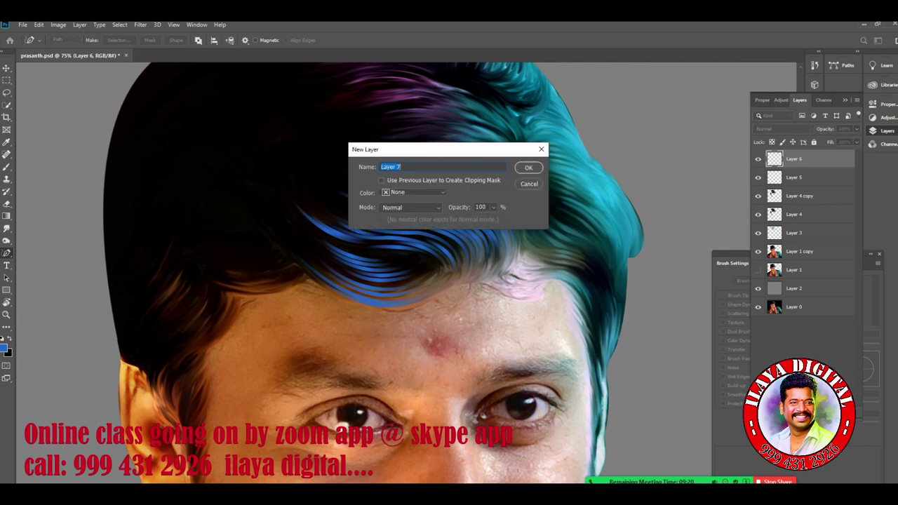
key(Return)
- Draw curved freeform paths following the hair strands over the temple above the ear
drag(393, 326, 601, 292)
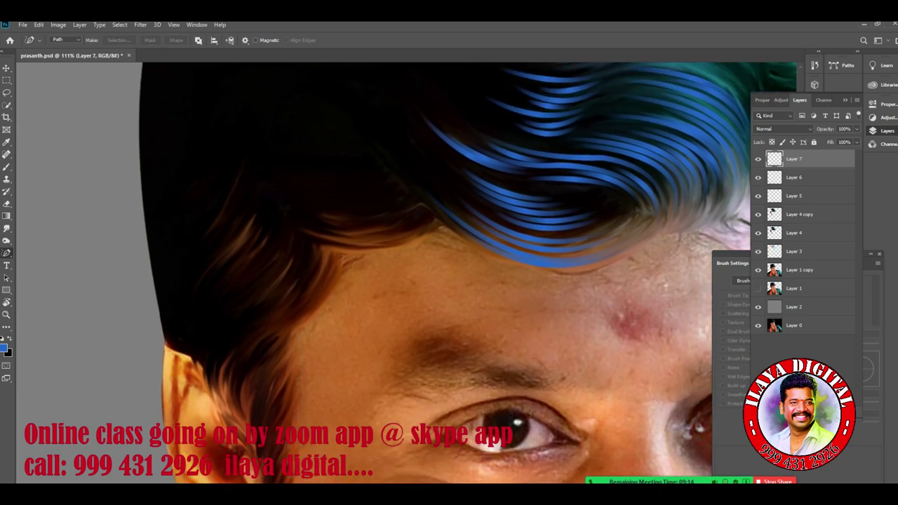
drag(243, 169, 184, 260)
drag(252, 194, 205, 269)
mouse_move(260, 217)
mouse_down()
mouse_move(216, 277)
mouse_move(220, 288)
mouse_up()
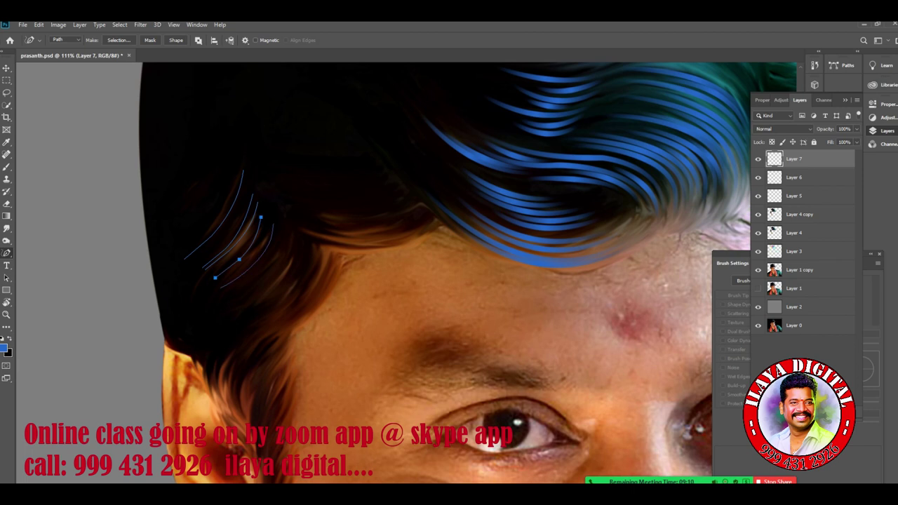
mouse_move(281, 239)
mouse_down()
mouse_move(212, 313)
mouse_move(254, 314)
mouse_up()
drag(323, 251, 200, 404)
key(Return)
click(335, 256)
click(313, 302)
click(286, 324)
drag(306, 255, 273, 308)
- Draw short curved freeform paths down the sideburn beside the ear to the jawline
drag(247, 349, 218, 415)
mouse_move(241, 367)
mouse_down()
mouse_move(223, 415)
mouse_move(230, 422)
mouse_up()
key(Return)
click(272, 372)
click(253, 408)
click(256, 416)
mouse_move(258, 417)
mouse_down()
mouse_move(290, 273)
mouse_move(288, 308)
mouse_up()
mouse_move(306, 266)
mouse_down()
mouse_move(292, 285)
mouse_move(292, 318)
mouse_up()
key(Return)
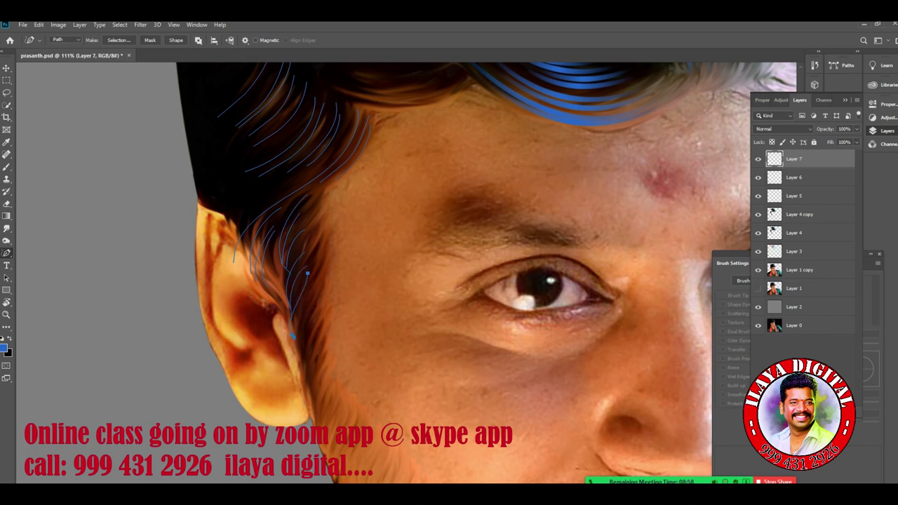
click(312, 313)
click(301, 364)
mouse_move(318, 343)
mouse_down()
mouse_move(306, 379)
mouse_move(315, 415)
mouse_move(330, 297)
mouse_up()
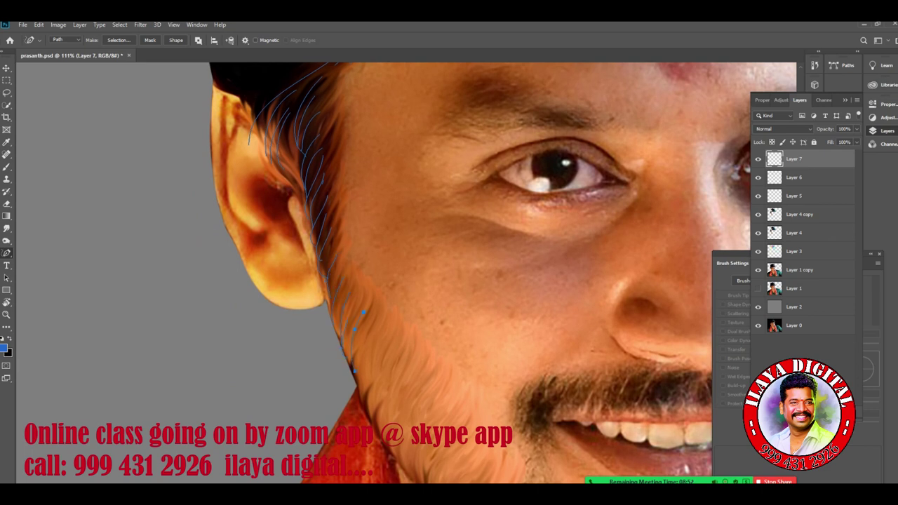
mouse_move(371, 361)
mouse_down()
mouse_move(365, 386)
mouse_move(388, 412)
mouse_up()
- Draw freeform paths across the hair between the temple and fringe, and one along the fringe's lower edge
drag(372, 210, 306, 450)
mouse_move(225, 309)
mouse_down()
mouse_move(193, 342)
mouse_move(188, 329)
mouse_move(84, 423)
mouse_up()
drag(158, 254, 278, 286)
mouse_move(186, 291)
mouse_down()
mouse_move(274, 291)
mouse_move(247, 309)
mouse_move(262, 303)
mouse_up()
mouse_move(203, 315)
mouse_down()
mouse_move(245, 321)
mouse_move(275, 310)
mouse_up()
mouse_move(194, 264)
mouse_down()
mouse_move(255, 276)
mouse_move(274, 265)
mouse_up()
drag(215, 278, 262, 279)
drag(218, 244, 275, 252)
key(Return)
click(298, 275)
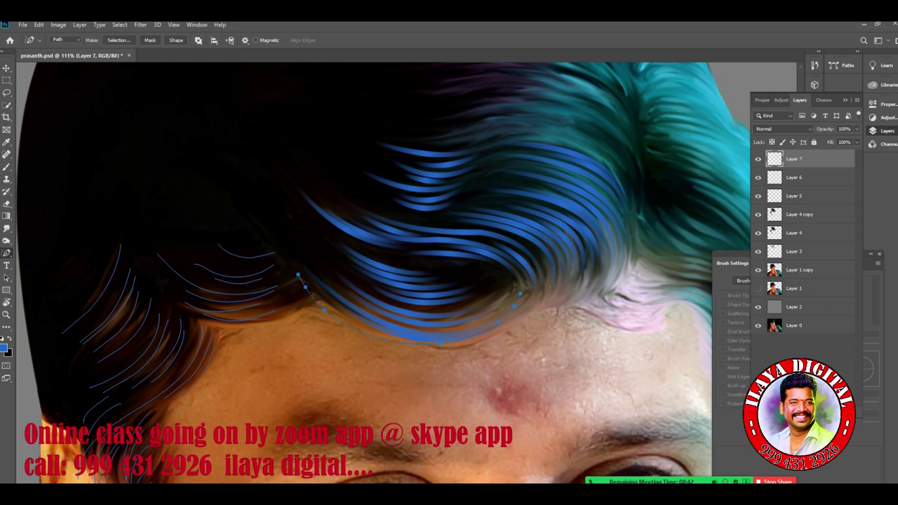
- Add curved freeform paths along the outer edge of the hair just above the ear
drag(490, 309, 575, 171)
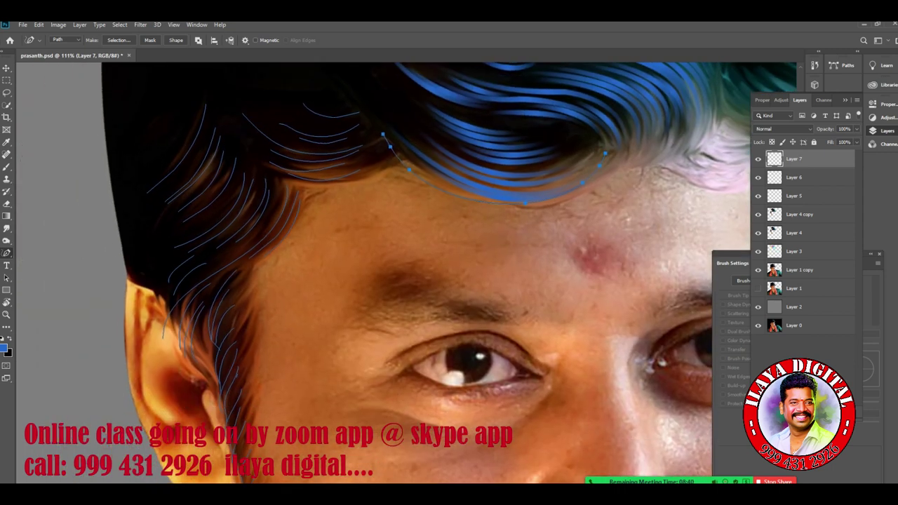
drag(141, 177, 136, 275)
drag(149, 230, 147, 277)
drag(124, 153, 126, 256)
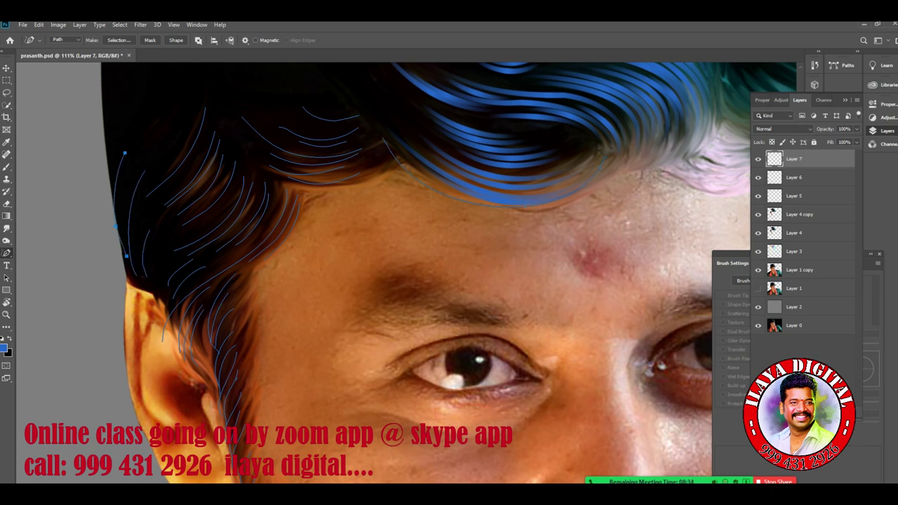
- Stroke all the temple, sideburn and fringe paths in blue on Layer 7 and dismiss the path outlines
right_click(359, 225)
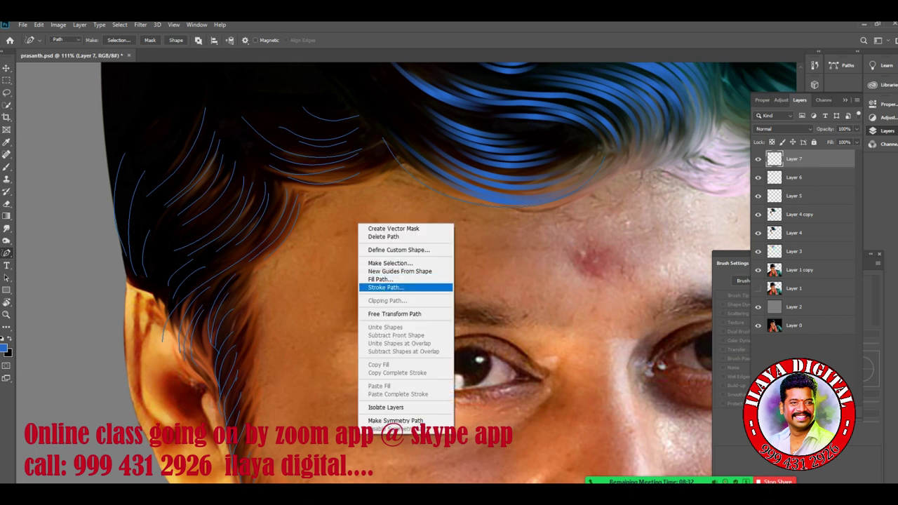
click(397, 287)
key(Return)
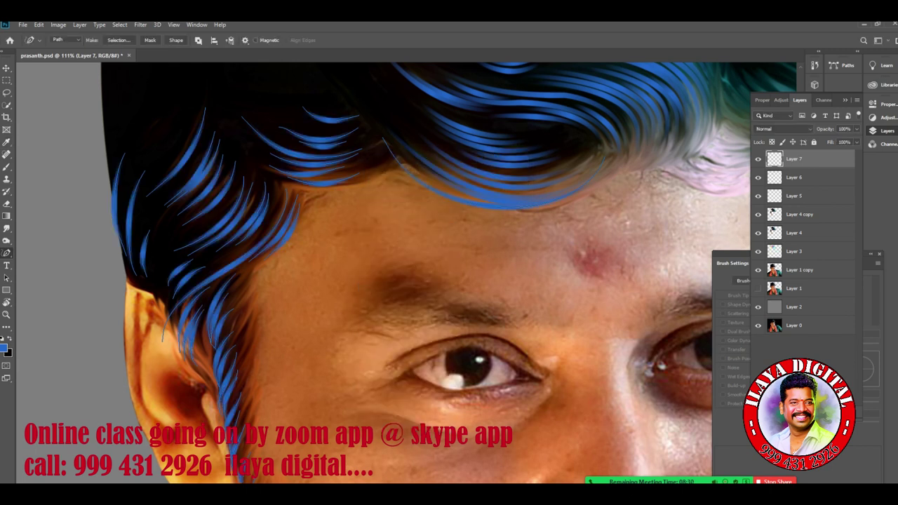
key(Return)
scroll(449, 309, down, 5)
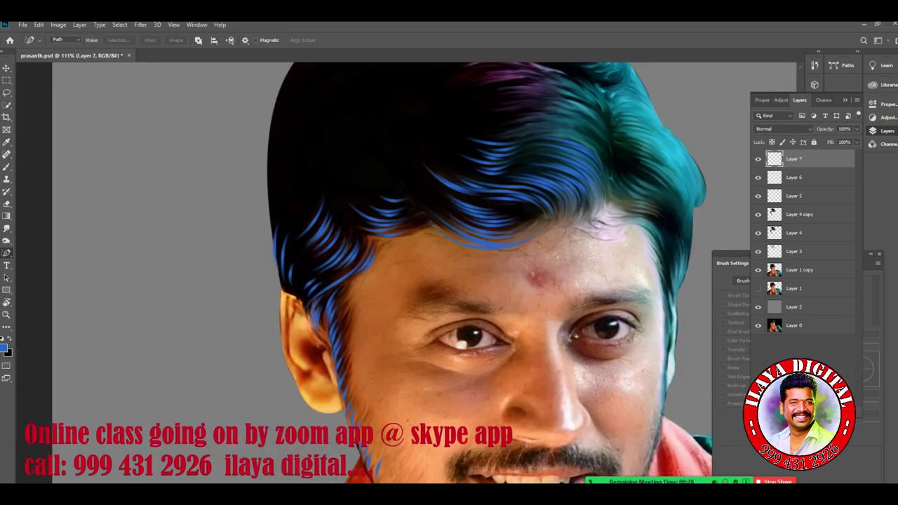
scroll(449, 308, up, 2)
drag(449, 308, 394, 228)
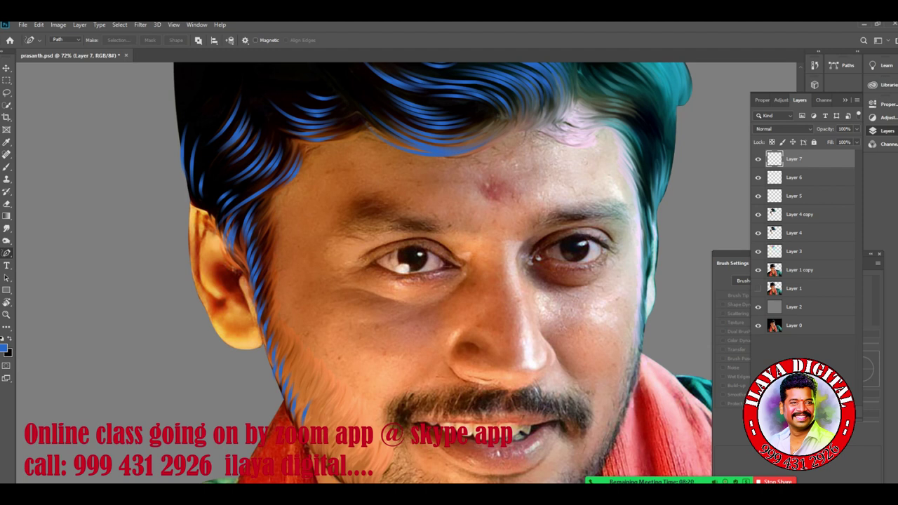
key(l)
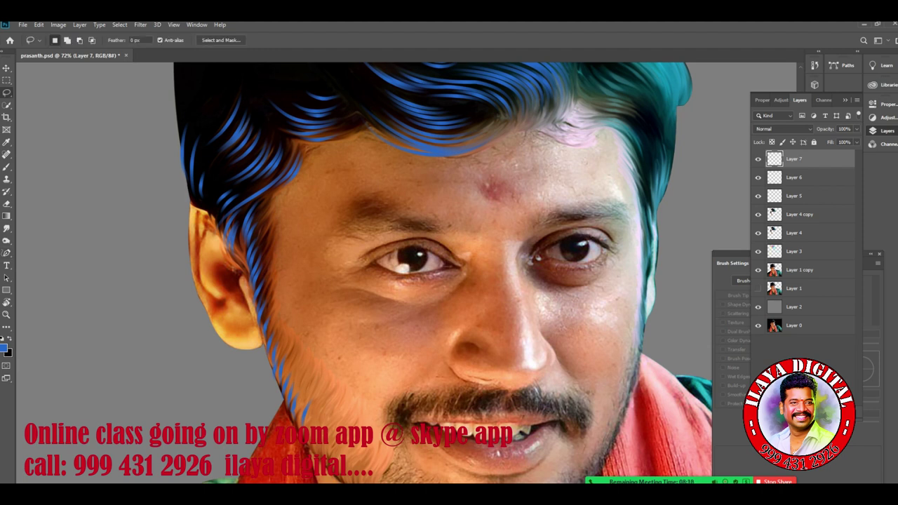
mouse_move(301, 274)
mouse_down()
mouse_move(250, 308)
mouse_move(387, 344)
mouse_move(319, 268)
mouse_move(301, 275)
mouse_up()
click(136, 40)
key(BackSpace)
key(Return)
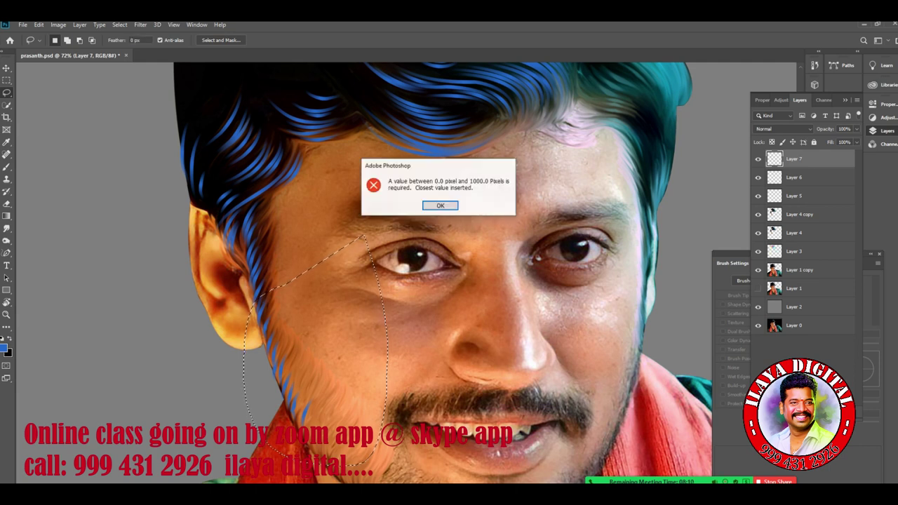
click(441, 205)
click(758, 159)
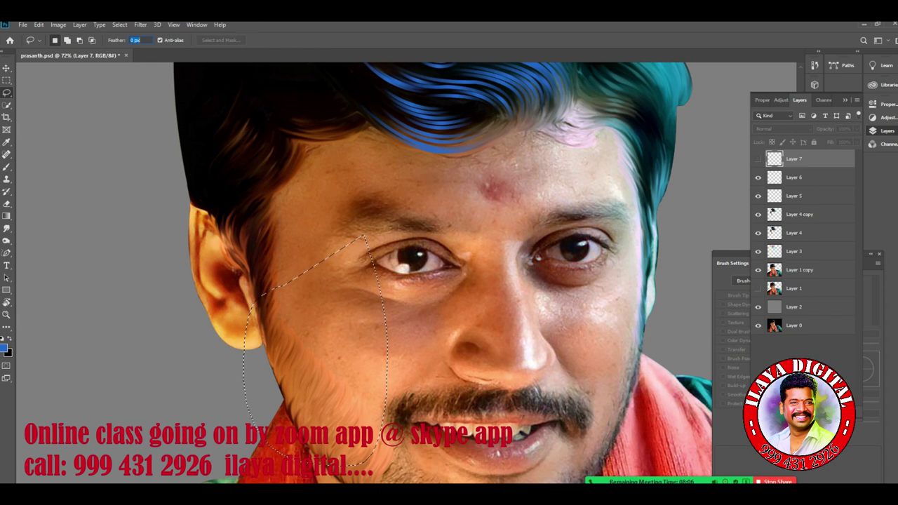
key(ctrl+comma)
key(ctrl+d)
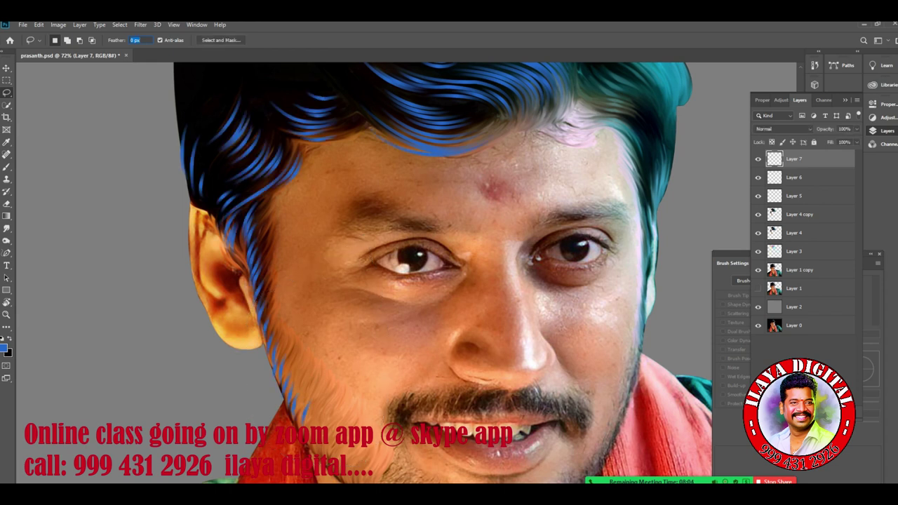
text(6)
key(Return)
key(Return)
key(v)
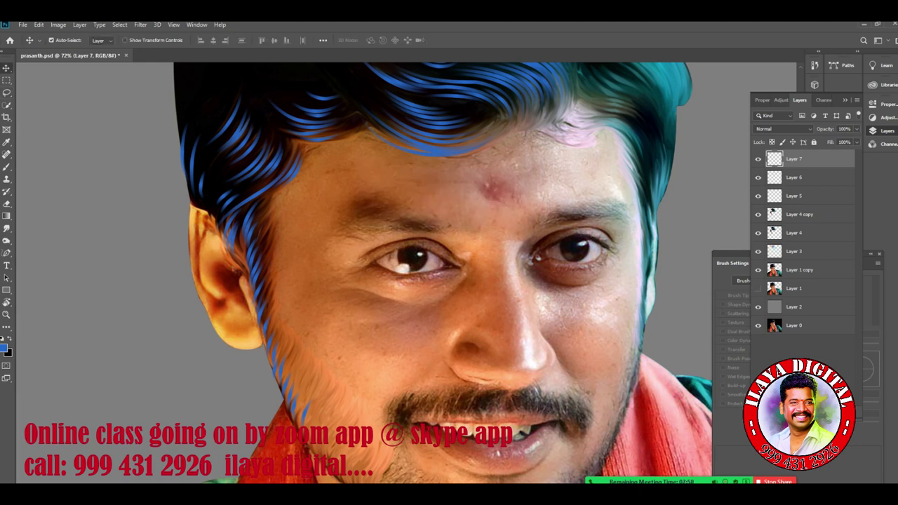
- Erase the blue strokes on the lower sideburn and jaw of Layer 7 using the Eraser at 100% opacity
key(e)
drag(261, 309, 276, 368)
click(176, 40)
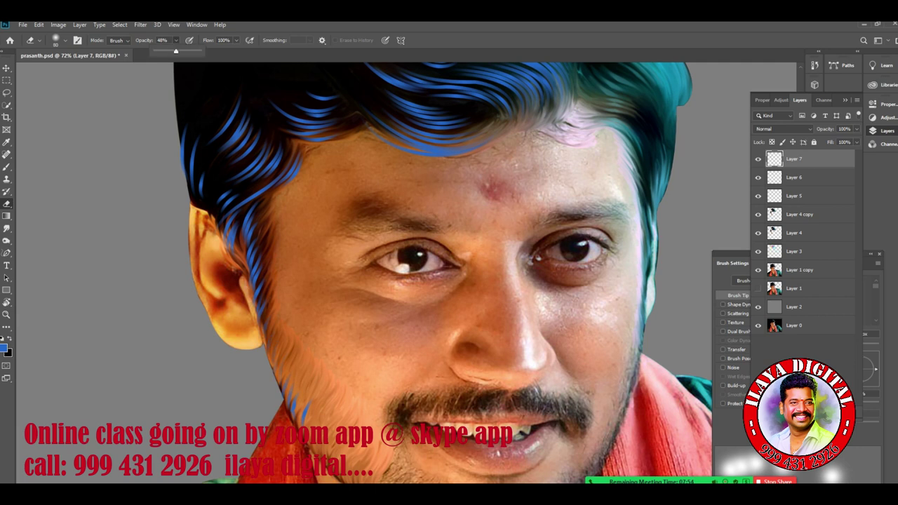
drag(176, 52, 198, 52)
mouse_move(262, 313)
mouse_down()
mouse_move(293, 407)
mouse_move(306, 418)
mouse_up()
drag(224, 239, 259, 296)
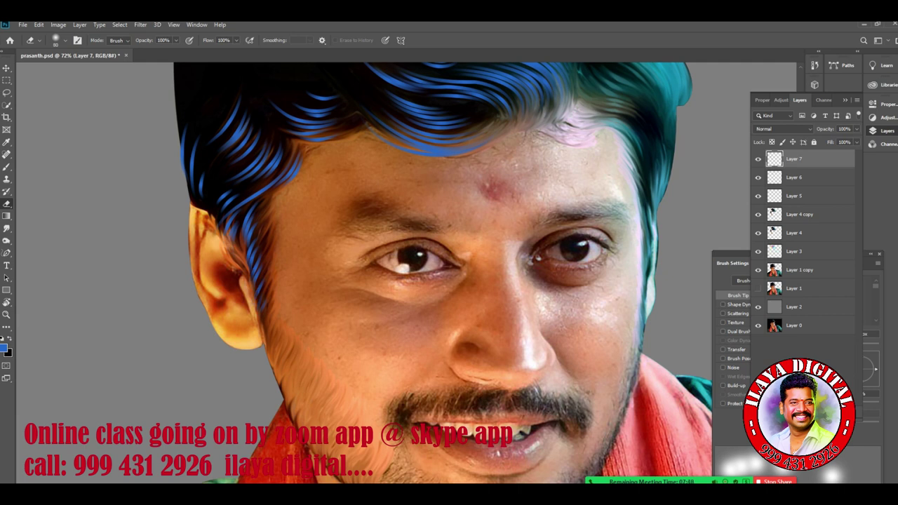
drag(250, 256, 259, 292)
- Hide Layers 4, 5, 6 and 7, leaving Layer 4 copy visible and selected
scroll(442, 273, up, 5)
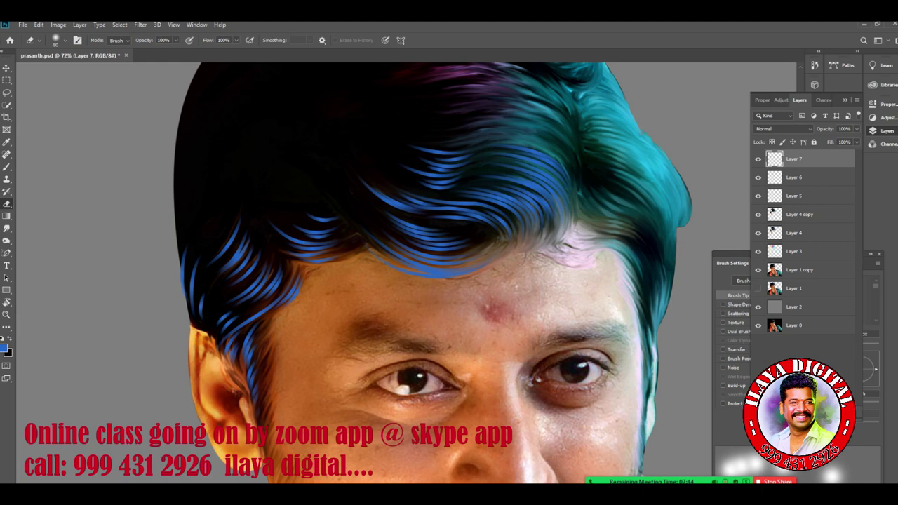
scroll(320, 317, down, 3)
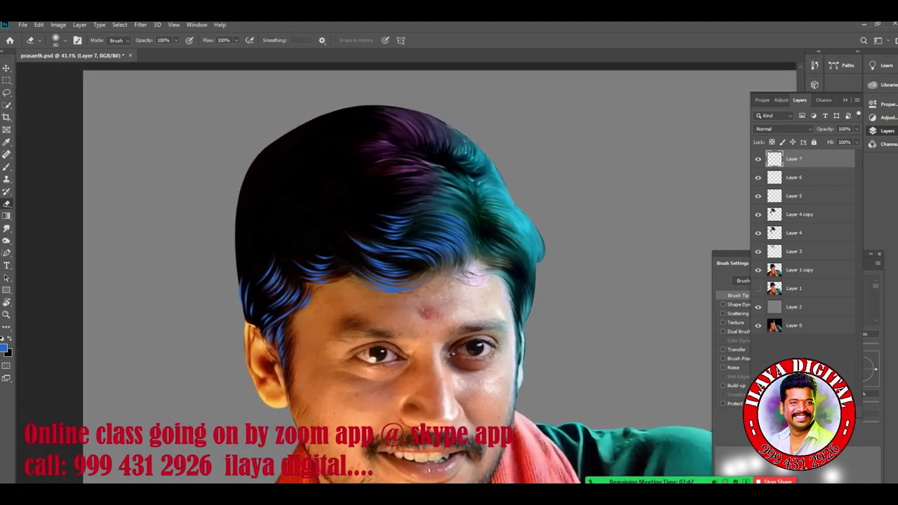
click(757, 177)
click(757, 196)
click(758, 214)
click(758, 251)
click(757, 233)
click(757, 233)
click(758, 214)
click(799, 215)
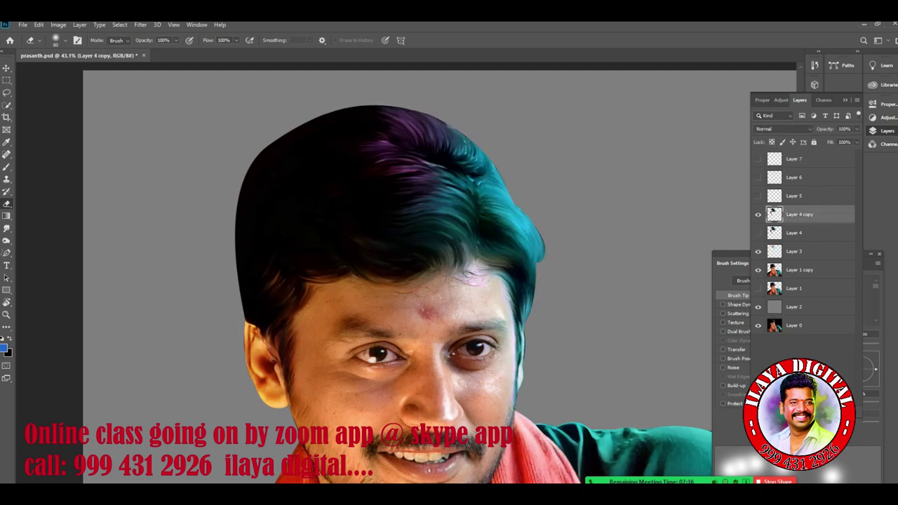
- Desaturate and darken the hair on Layer 4 copy with a Hue/Saturation adjustment
key(ctrl+u)
drag(719, 403, 705, 403)
key(Tab)
key(shift+Down)
key(shift+Down)
key(shift+Down)
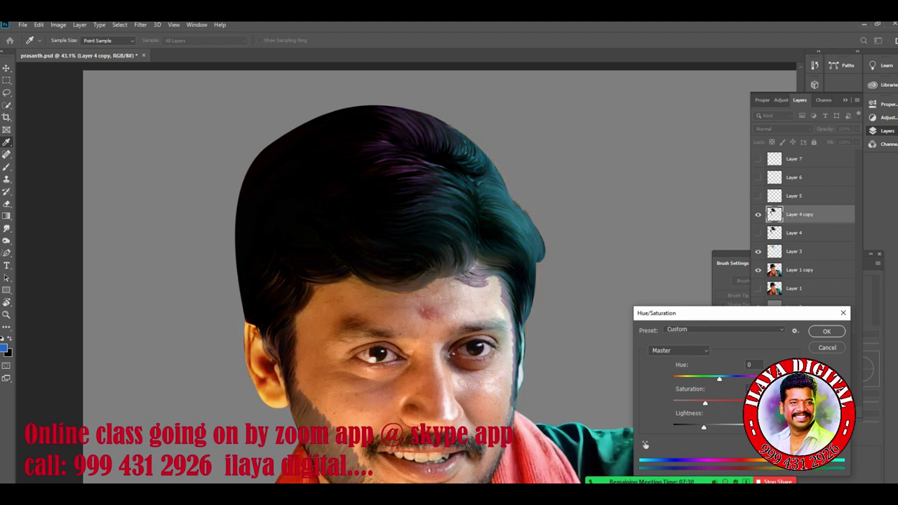
key(shift+Down)
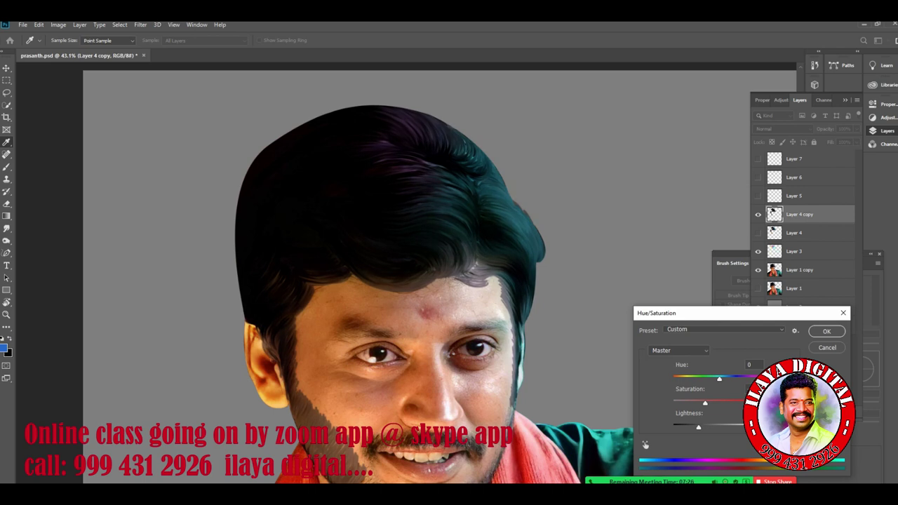
key(Return)
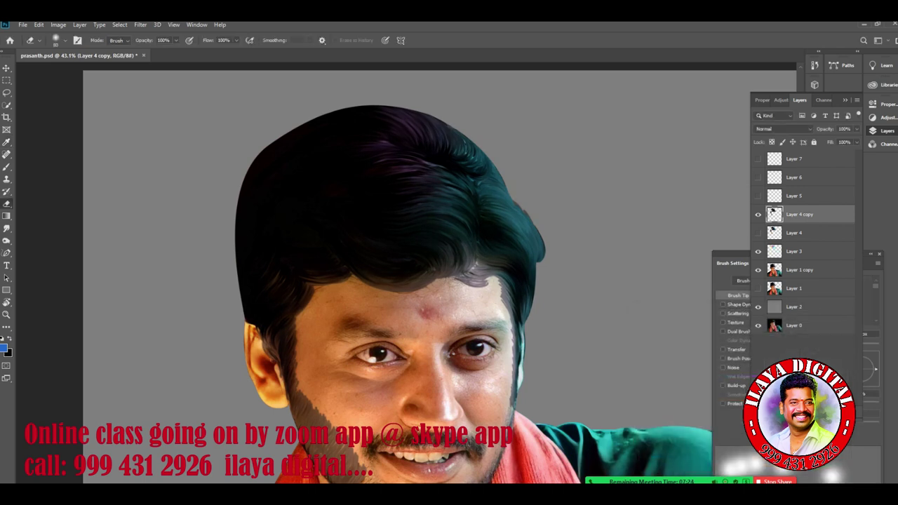
- Erase the darkened spill on Layer 4 copy around the ear, sideburn, forehead hairline and far side of the face
mouse_move(289, 327)
mouse_down()
mouse_move(309, 405)
mouse_move(362, 474)
mouse_up()
drag(257, 328, 283, 378)
drag(306, 446, 336, 482)
mouse_move(298, 320)
mouse_down()
mouse_move(317, 284)
mouse_move(435, 279)
mouse_move(354, 274)
mouse_up()
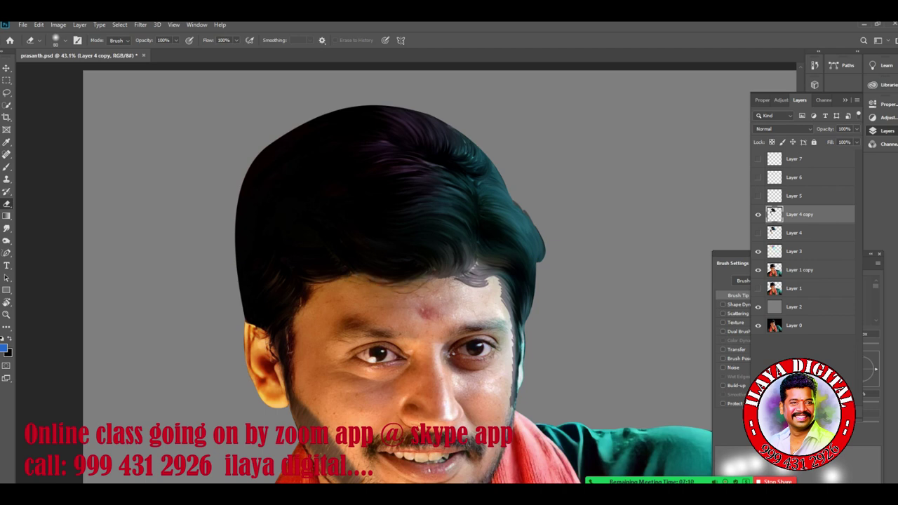
mouse_move(432, 277)
mouse_down()
mouse_move(491, 276)
mouse_move(485, 266)
mouse_move(503, 295)
mouse_move(512, 407)
mouse_up()
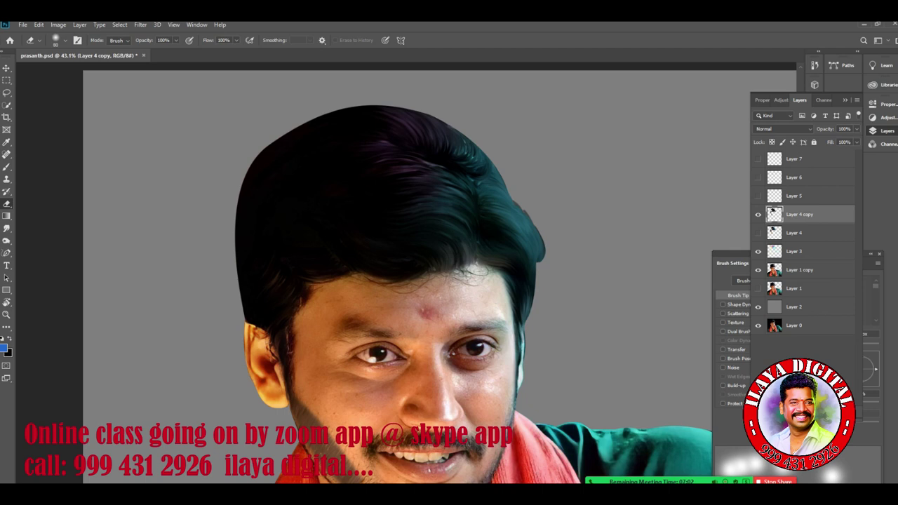
- Hide Layer 4 copy and show the original coloured hair on Layer 4
click(757, 196)
click(757, 196)
click(758, 195)
click(757, 196)
click(757, 214)
click(757, 233)
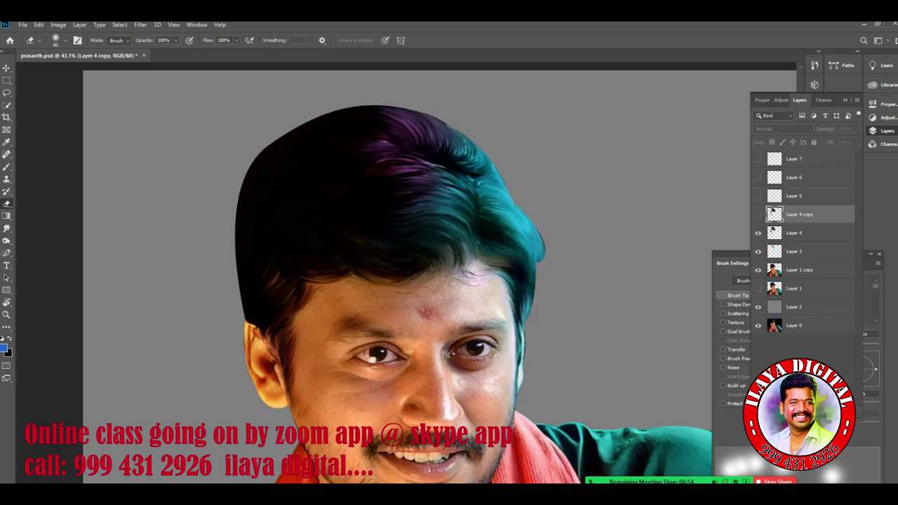
scroll(458, 234, up, 10)
scroll(458, 233, down, 9)
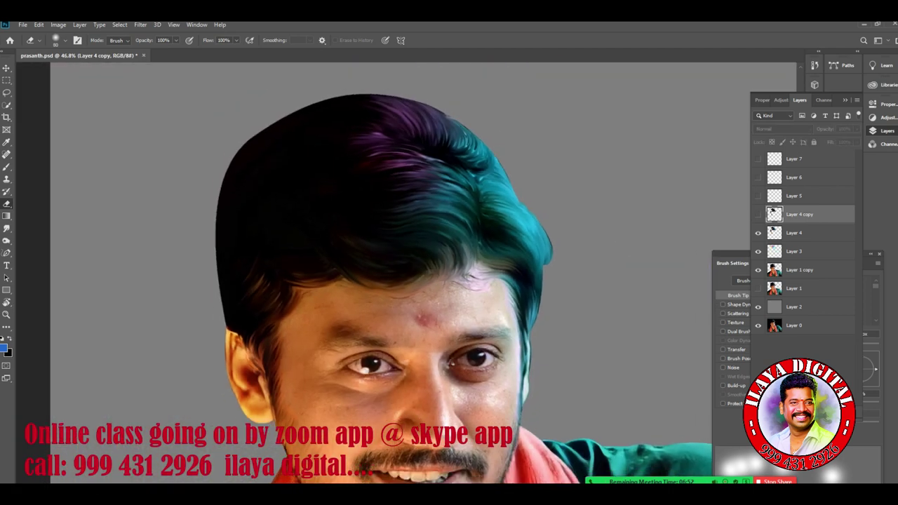
- Show Layers 5, 6 and 7 with the painted strand strokes
click(758, 195)
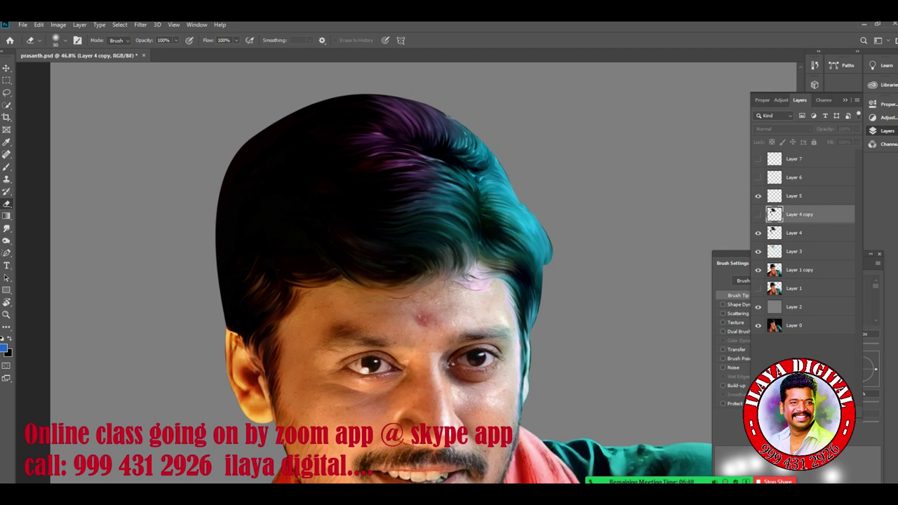
click(757, 177)
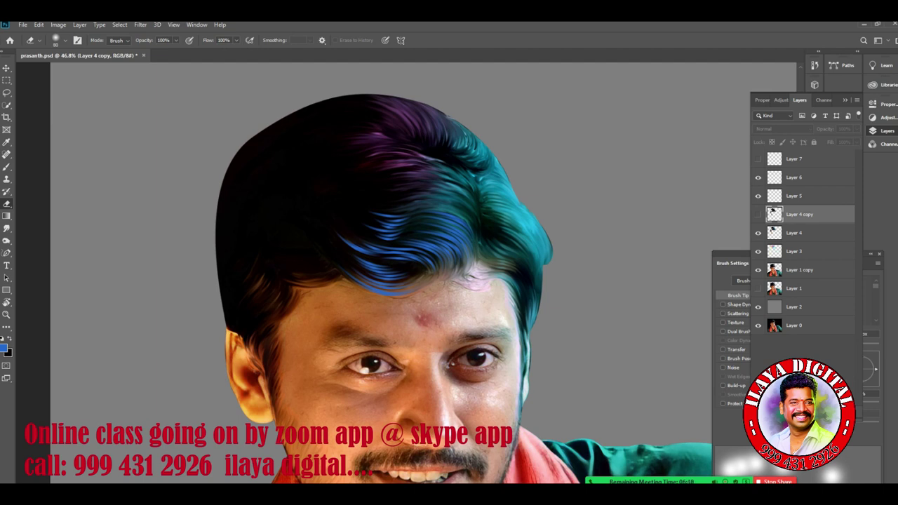
click(757, 158)
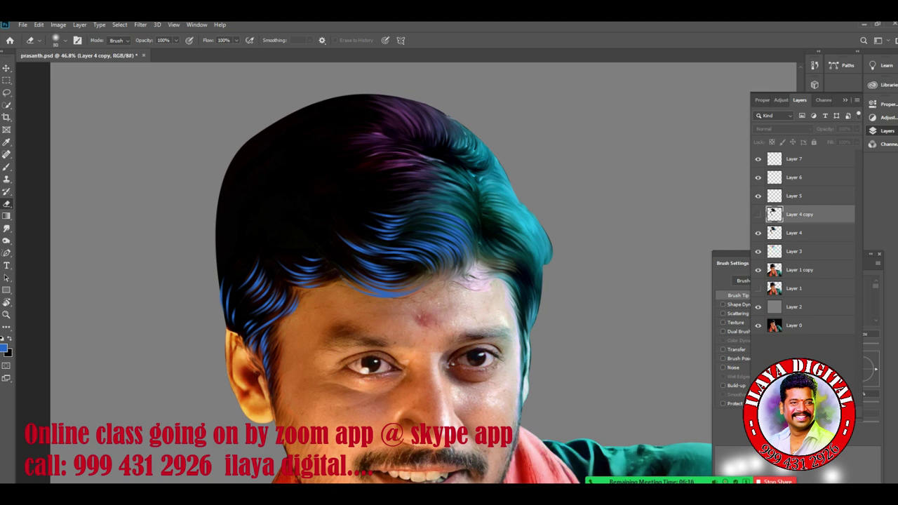
- Hide Layer 5, and briefly show Layer 4 copy for comparison before hiding it again
click(757, 215)
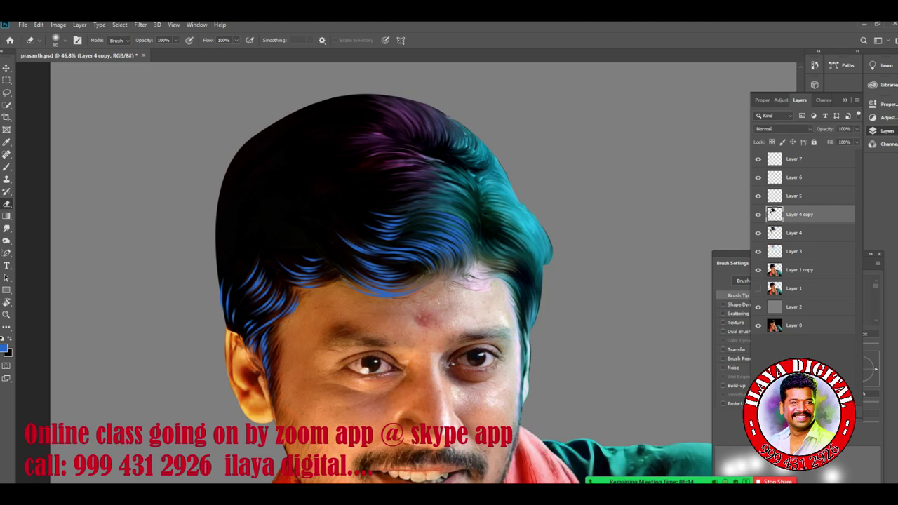
click(757, 195)
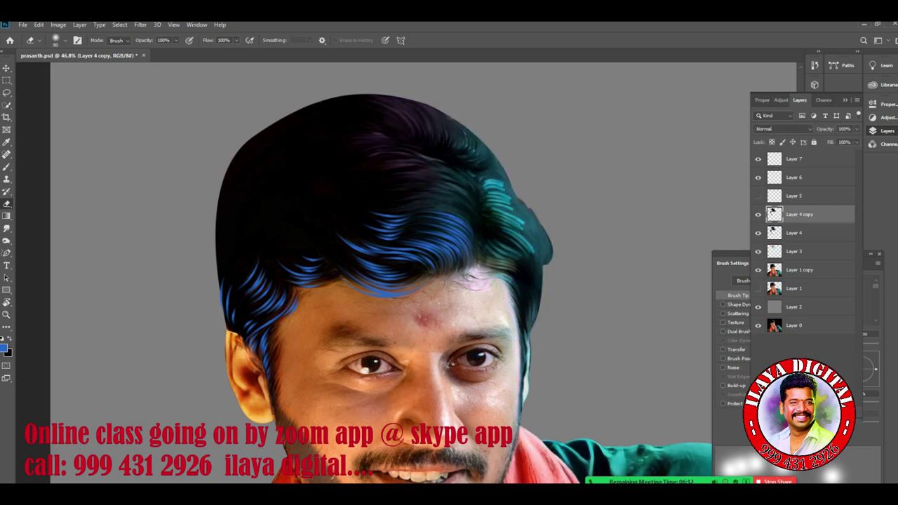
scroll(561, 265, up, 4)
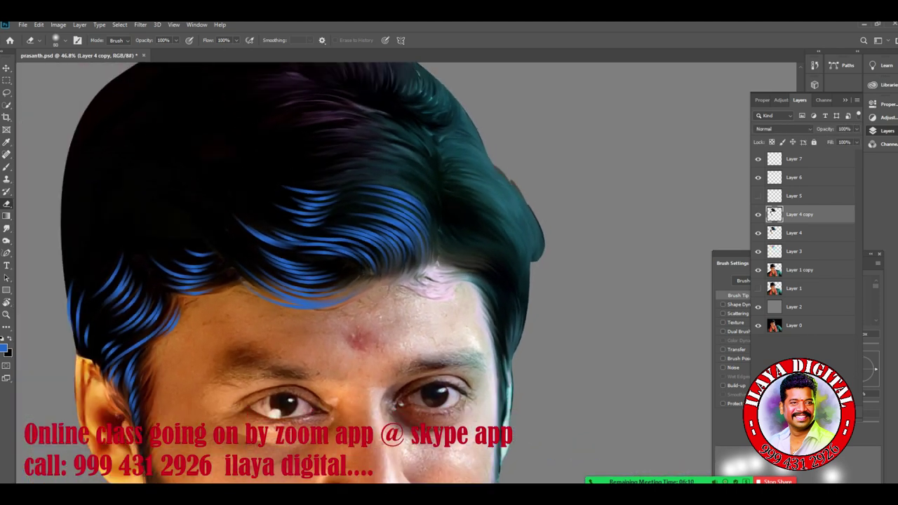
key(ctrl+comma)
scroll(350, 77, up, 5)
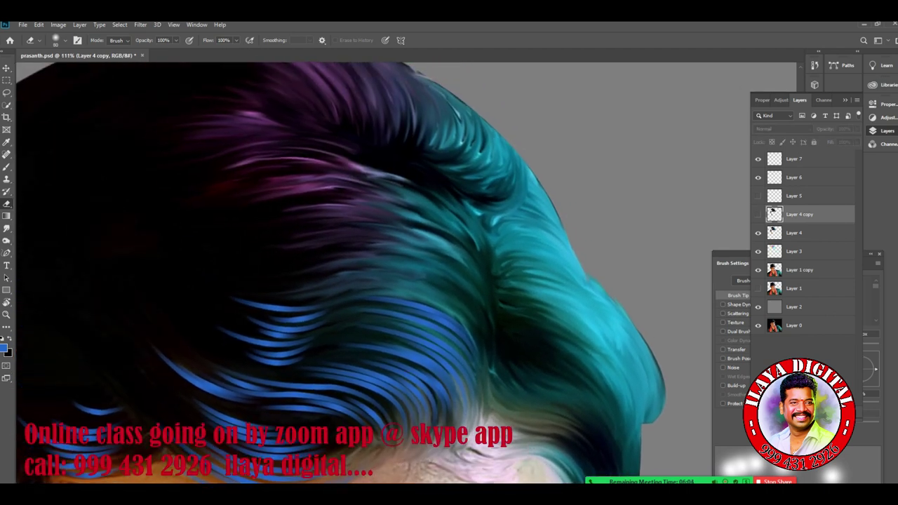
- Create a new layer above Layer 7 for painting the next hair strands
key(r)
mouse_move(406, 176)
mouse_down()
mouse_move(352, 377)
mouse_move(416, 389)
mouse_up()
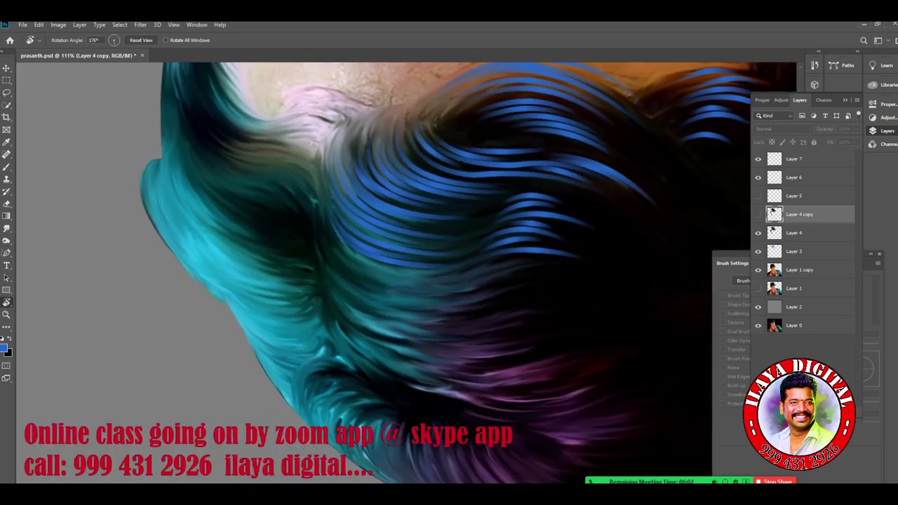
scroll(514, 328, up, 5)
scroll(515, 327, down, 2)
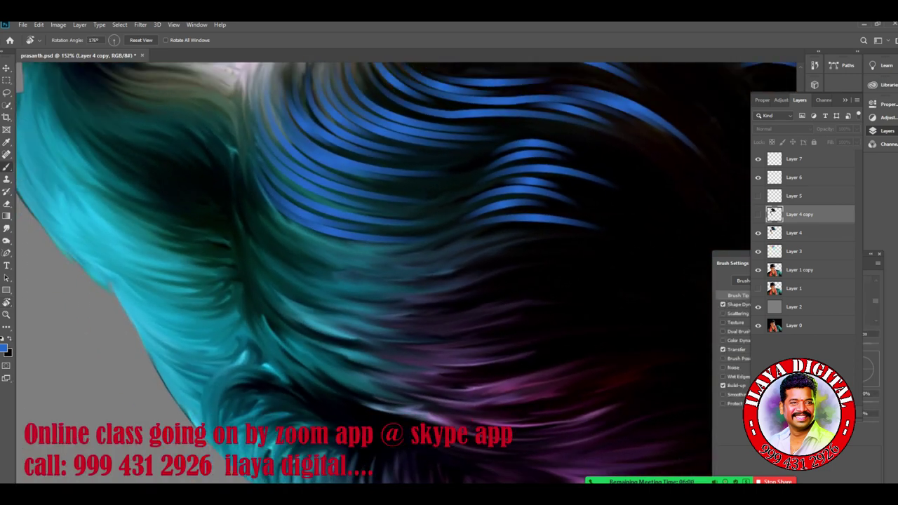
key(b)
click(795, 159)
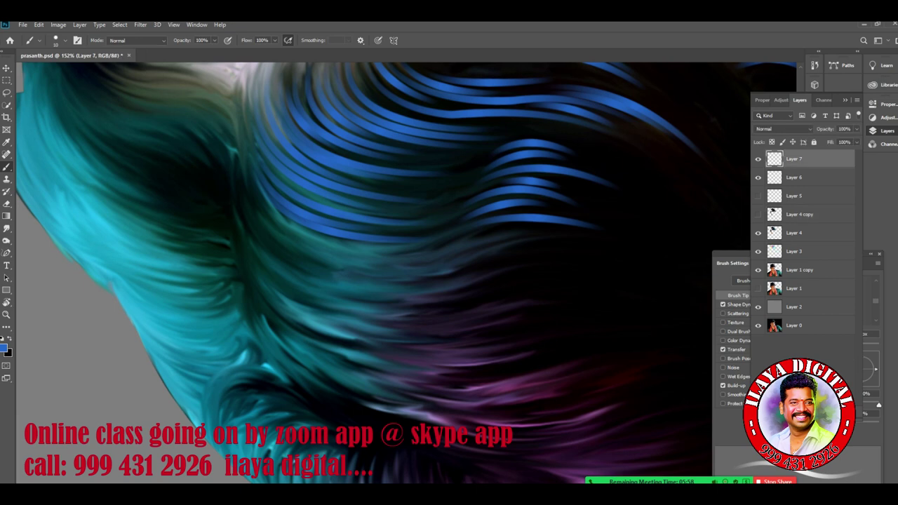
key(ctrl+shift+n)
key(Return)
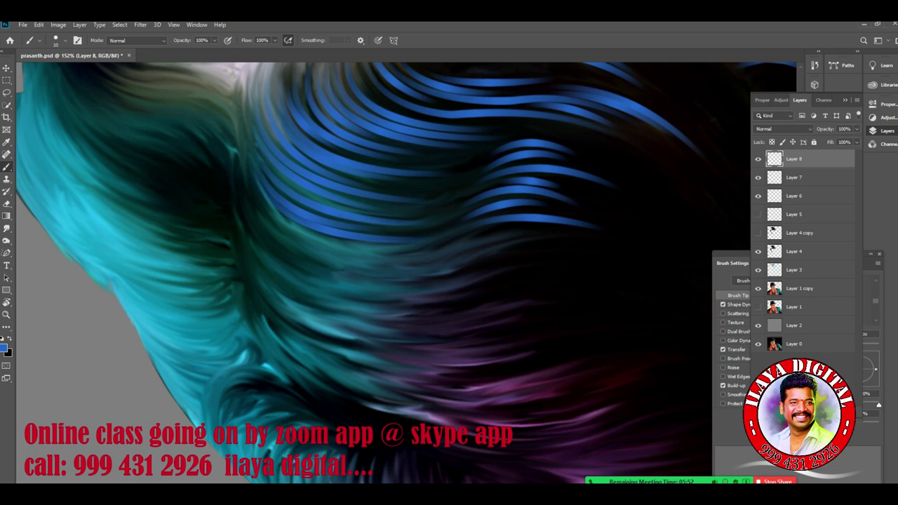
- Set the foreground colour to bright yellow #e4f208 for the Brush tool
key(i)
click(5, 348)
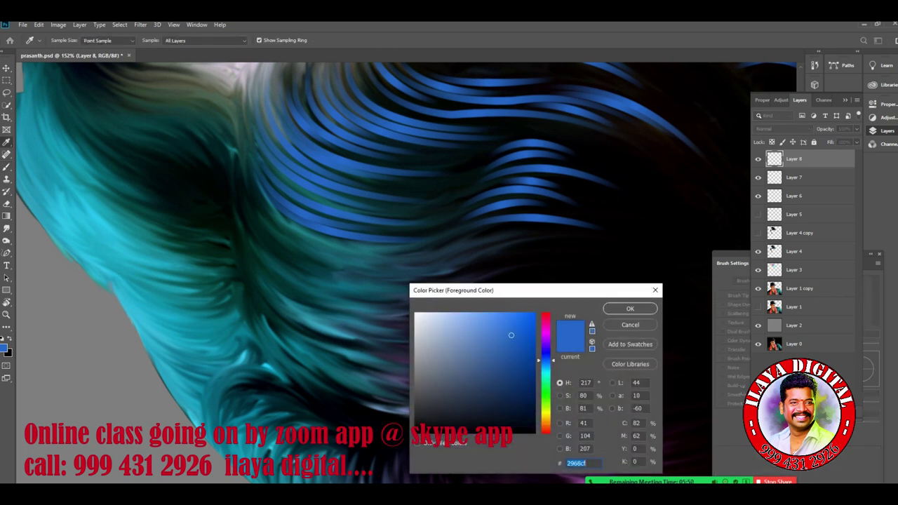
drag(545, 335, 545, 412)
click(529, 318)
drag(528, 319, 531, 319)
click(629, 309)
key(b)
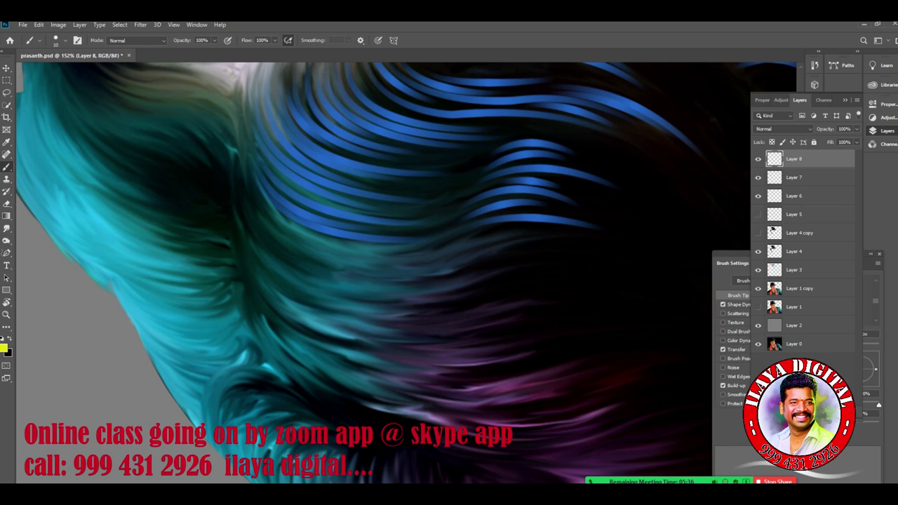
- Choose the Oval 45 px brush preset from the ilaya_baski_brushes 2021 group
right_click(315, 442)
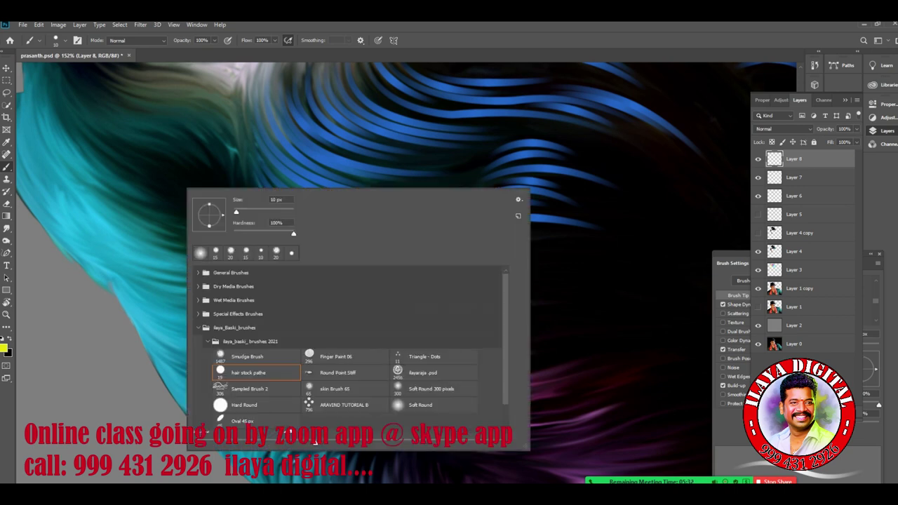
drag(527, 447, 551, 472)
click(242, 420)
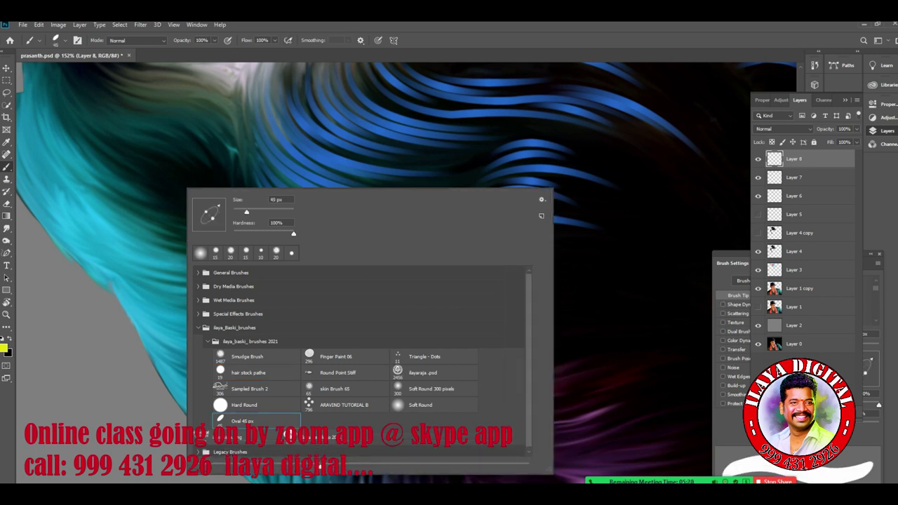
key(Return)
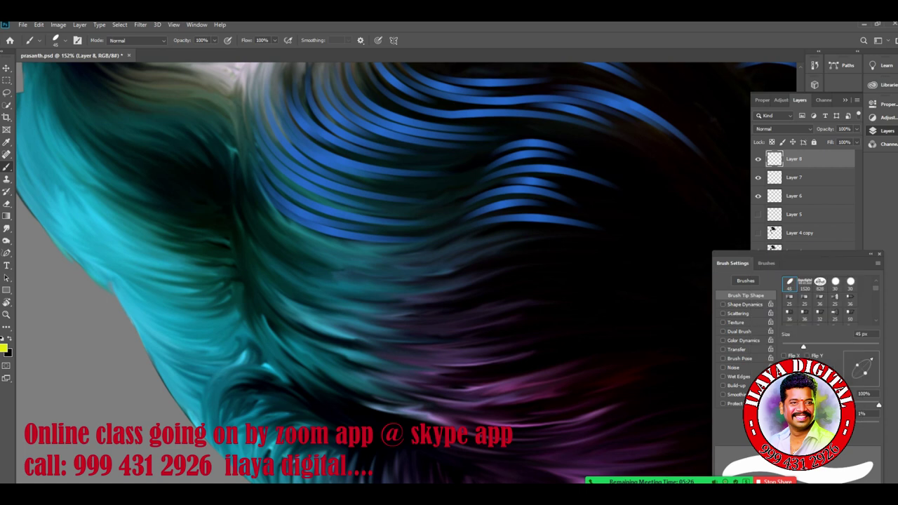
- Enable Transfer and Shape Dynamics for the oval brush, with size controlled by Pen Pressure
drag(799, 255, 577, 131)
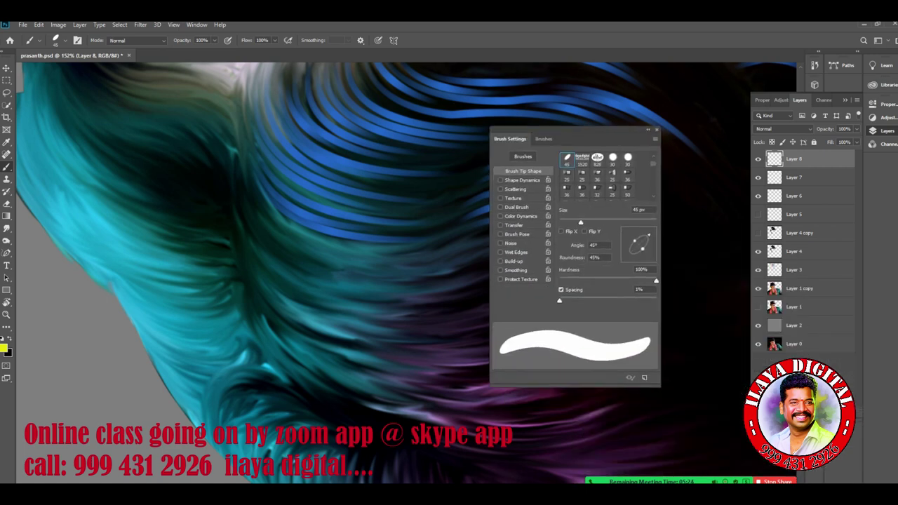
click(514, 226)
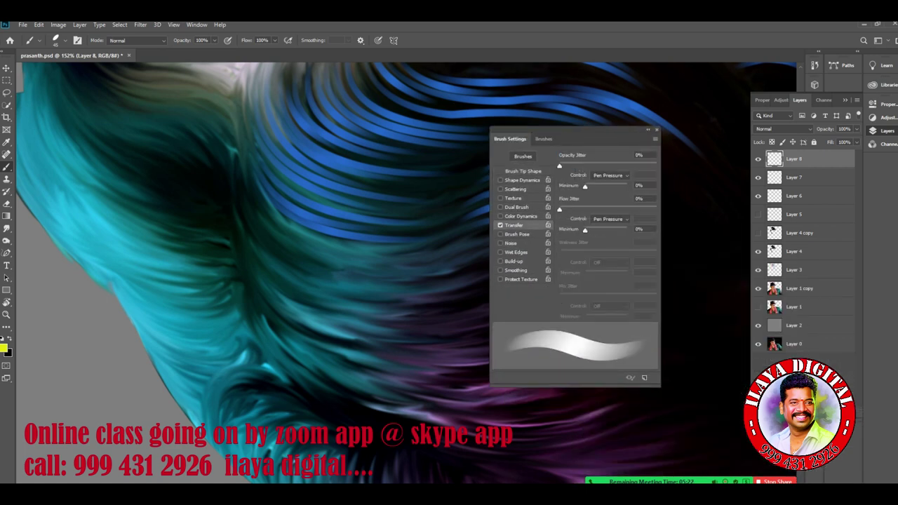
click(522, 180)
click(611, 175)
click(607, 193)
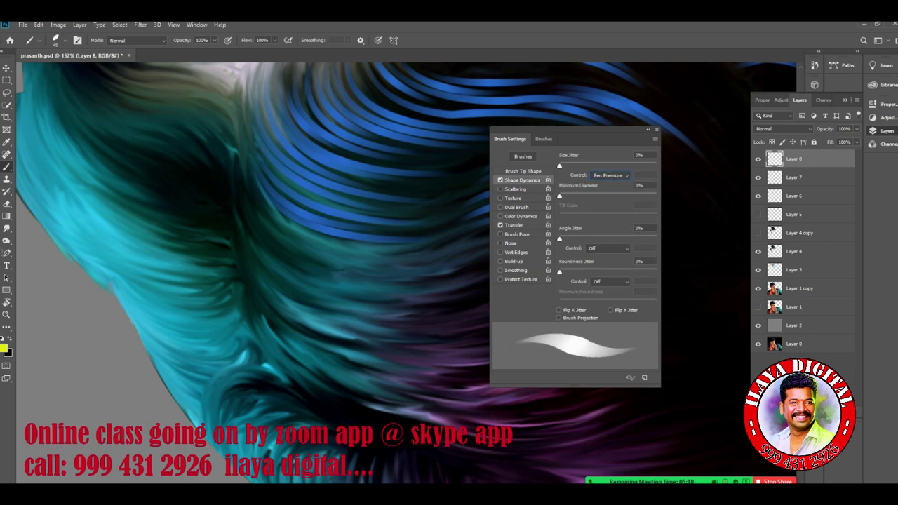
- Set the oval brush tip to 96% hardness and a size of 10 px
click(522, 171)
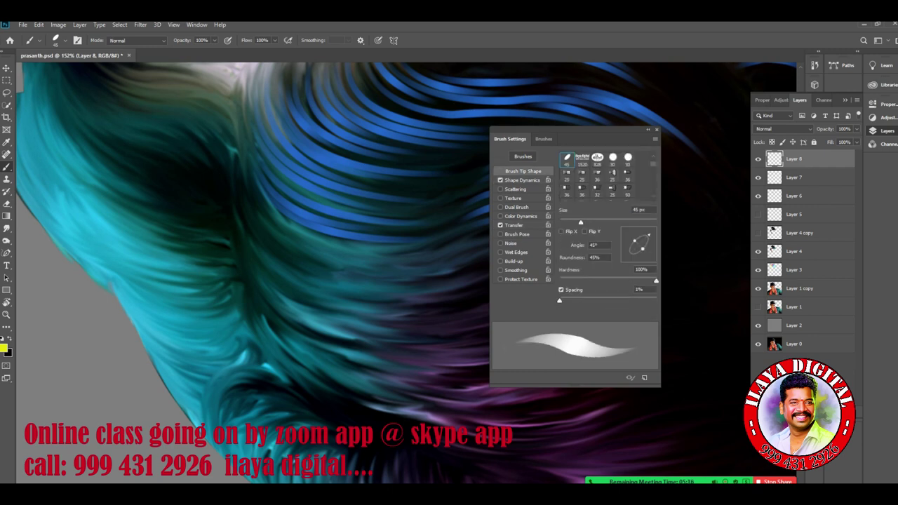
drag(655, 280, 650, 281)
drag(581, 222, 567, 222)
key(1)
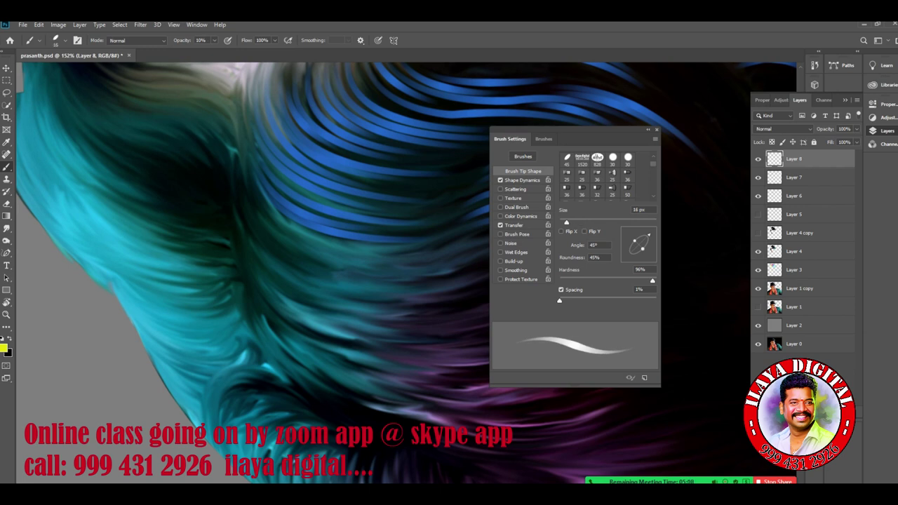
text(10)
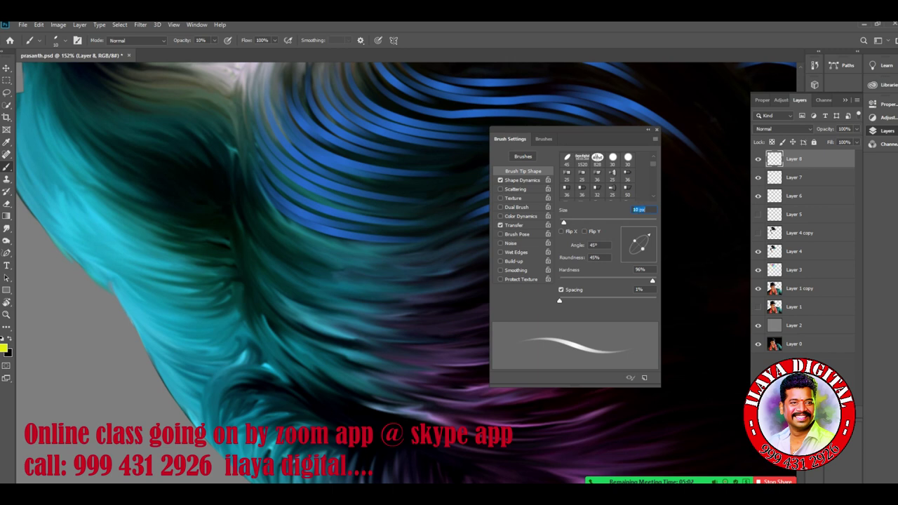
- Check the oval brush's Transfer and Shape Dynamics settings, including the size control
click(514, 225)
click(522, 180)
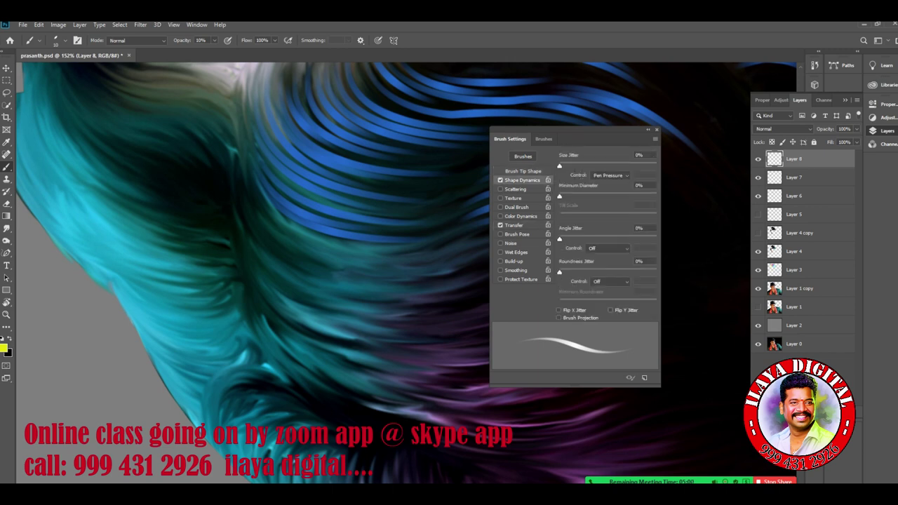
click(610, 175)
click(606, 205)
click(523, 172)
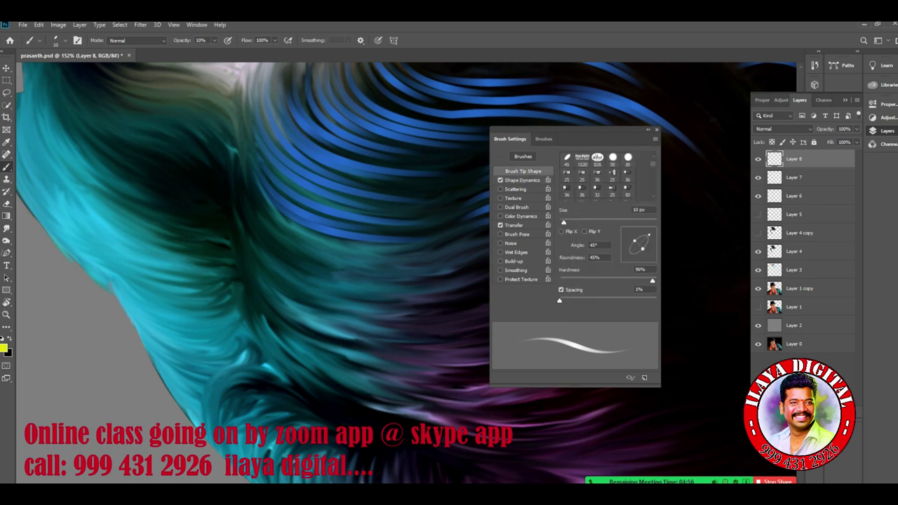
mouse_move(589, 138)
mouse_down()
mouse_move(751, 297)
mouse_move(821, 262)
mouse_up()
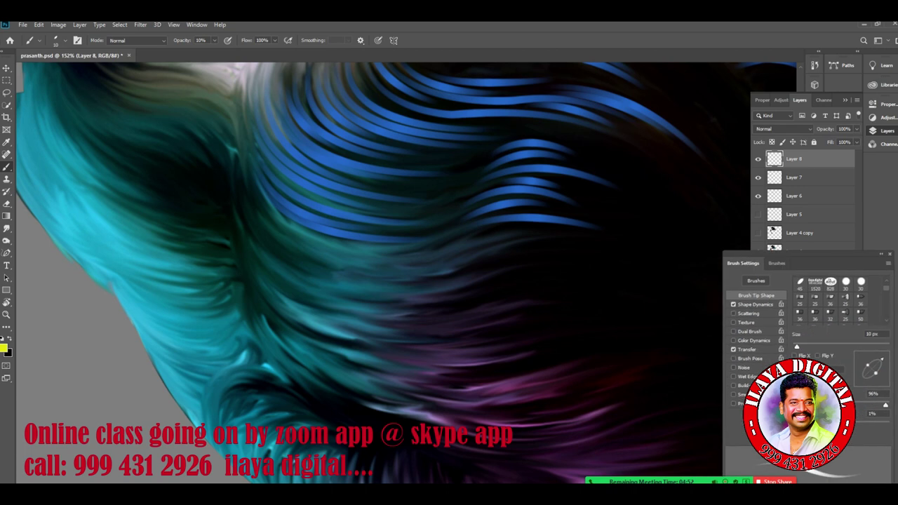
- Increase the brush size to 15 px for strokes on the hair next to the blue strands
scroll(326, 341, up, 3)
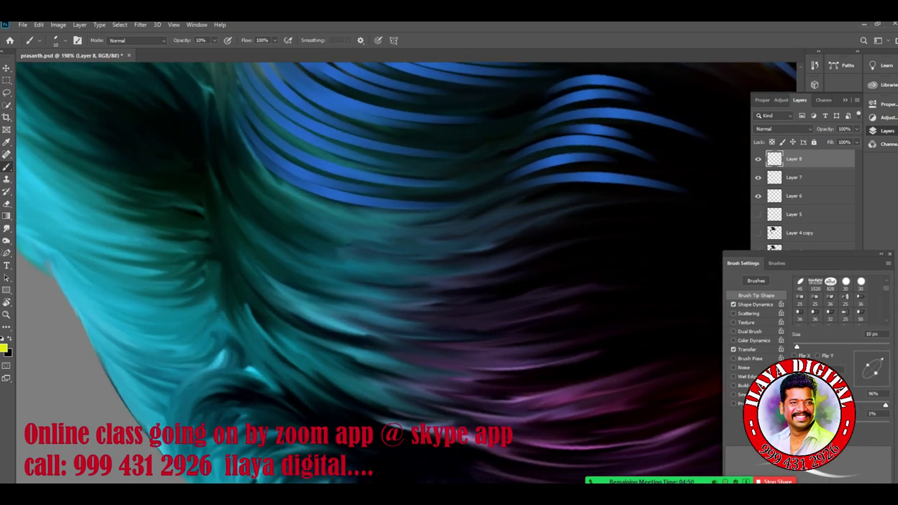
key(r)
mouse_move(326, 342)
mouse_down()
mouse_move(314, 320)
mouse_move(314, 352)
mouse_up()
scroll(326, 328, up, 1)
key(b)
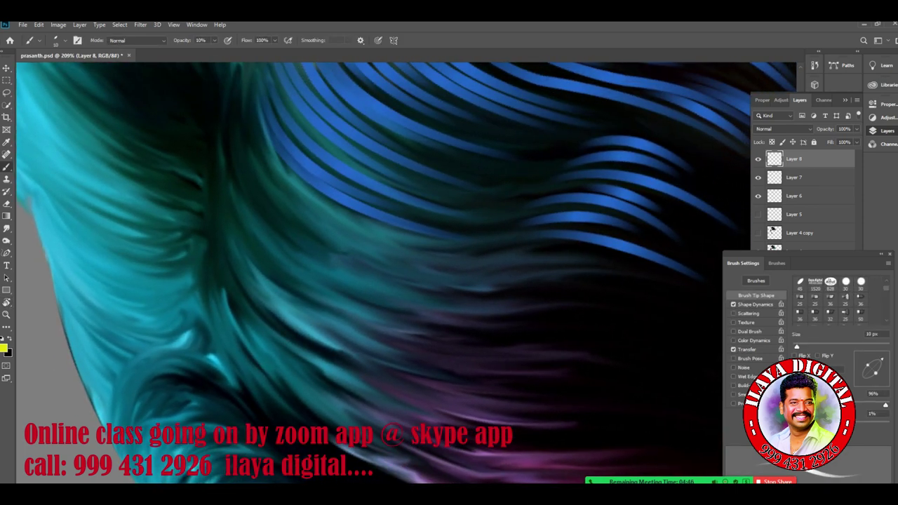
key(bracketright)
- Try a curved stroke beside the outermost blue strands and recheck the yellow foreground colour
drag(262, 165, 339, 257)
key(ctrl+z)
click(3, 348)
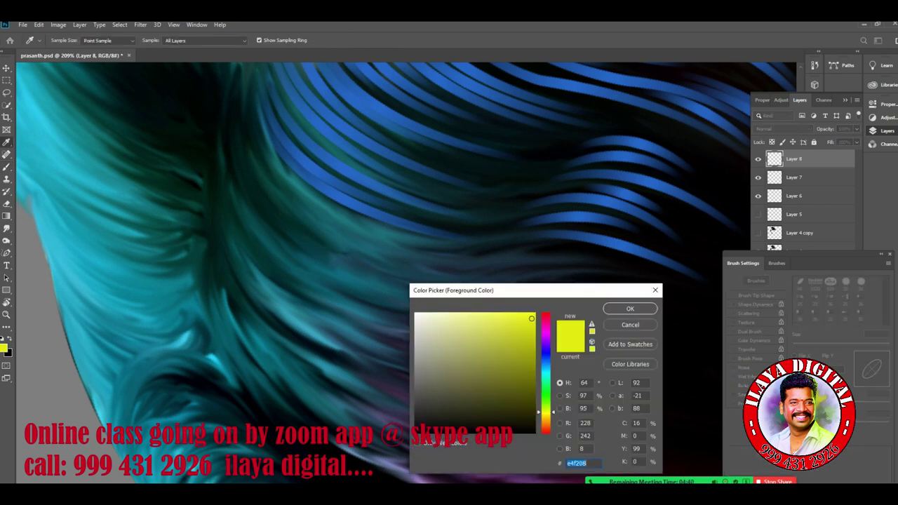
key(Return)
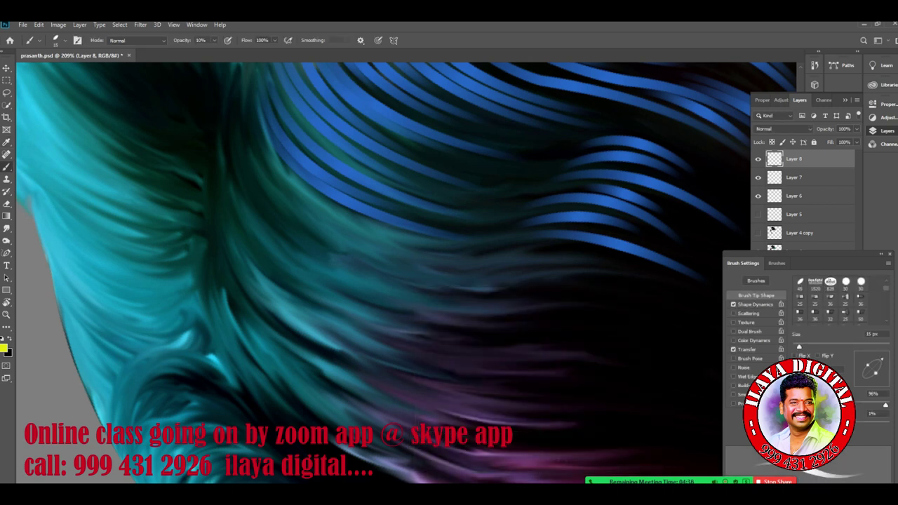
- Set the brush opacity to 100% and try a curved yellow stroke alongside the blue strands, undoing it after the test
click(214, 41)
drag(214, 51, 255, 51)
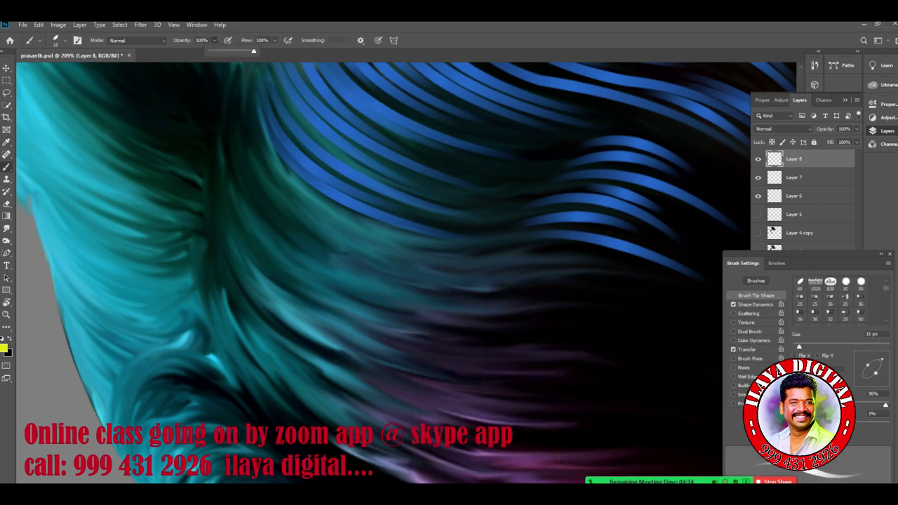
drag(244, 106, 396, 254)
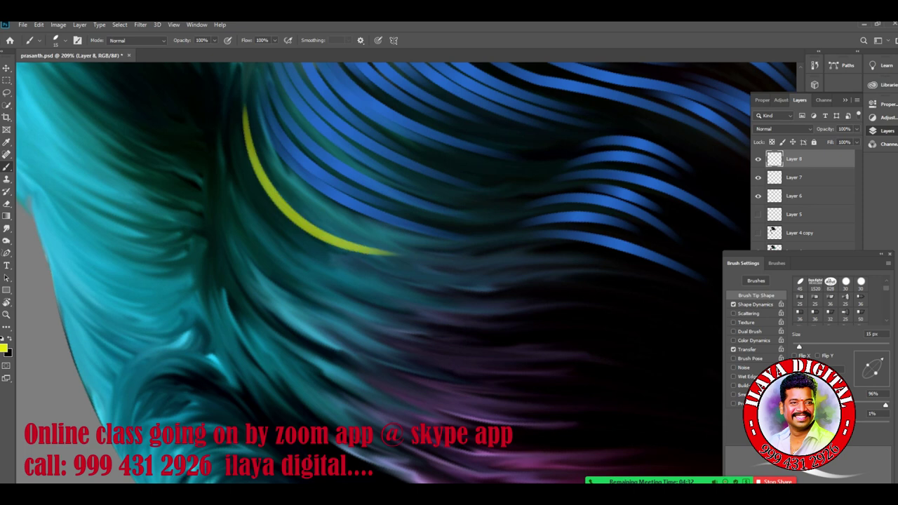
key(ctrl+z)
scroll(434, 239, down, 4)
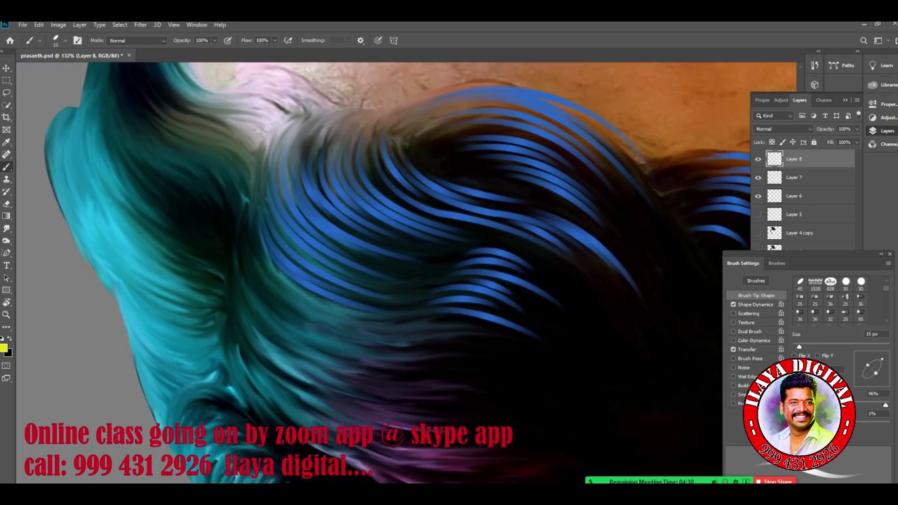
scroll(421, 280, up, 3)
scroll(393, 329, down, 7)
scroll(390, 326, up, 3)
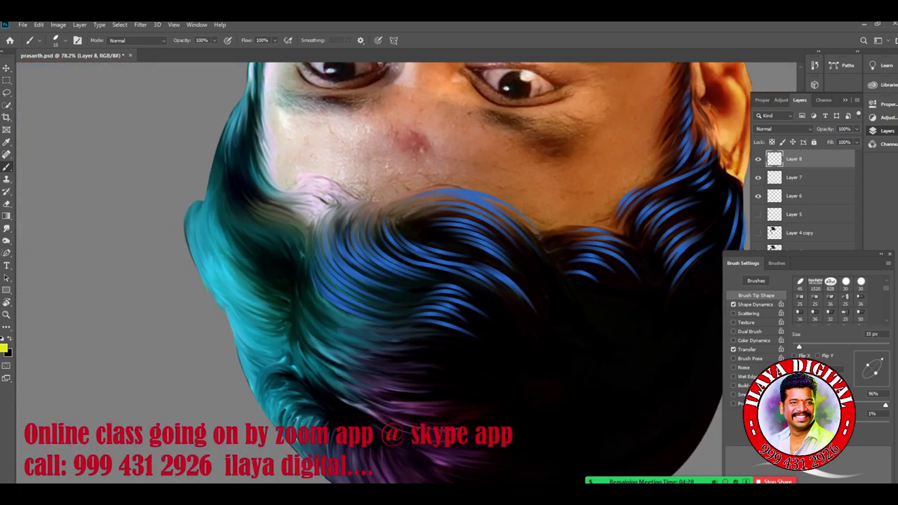
- Try several curved yellow strokes along the teal hair beside the outermost blue strands, undoing each one
scroll(406, 283, up, 5)
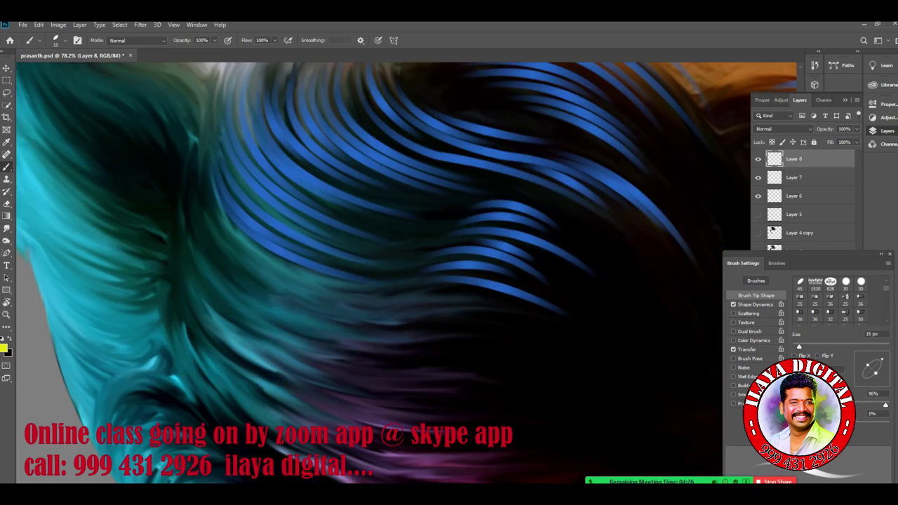
key(r)
click(405, 282)
scroll(405, 283, down, 3)
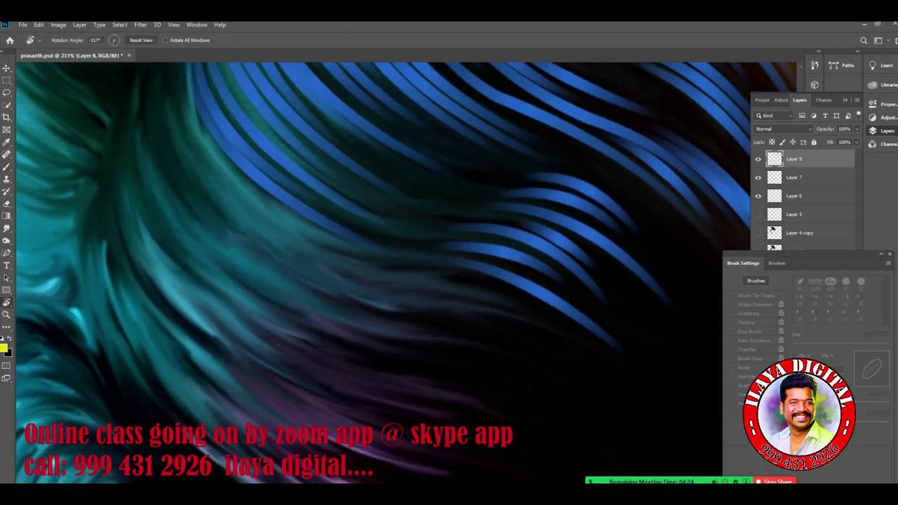
key(b)
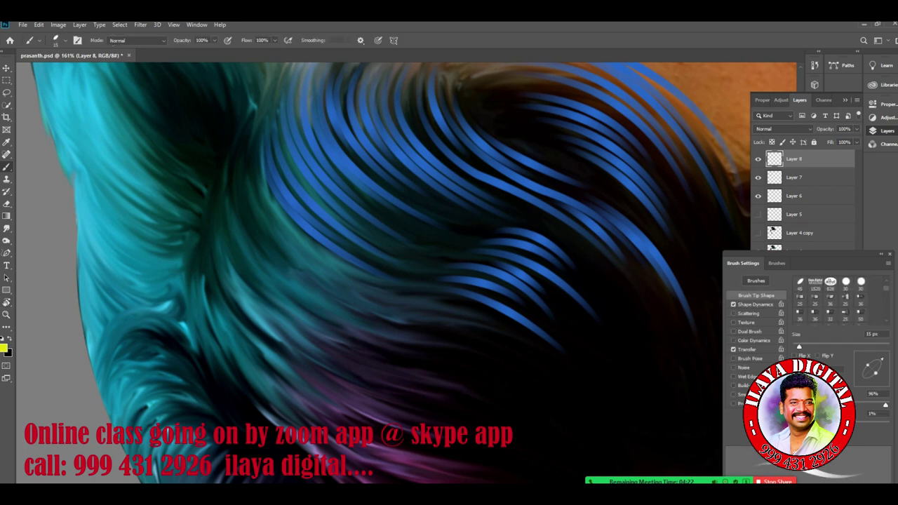
drag(249, 136, 378, 332)
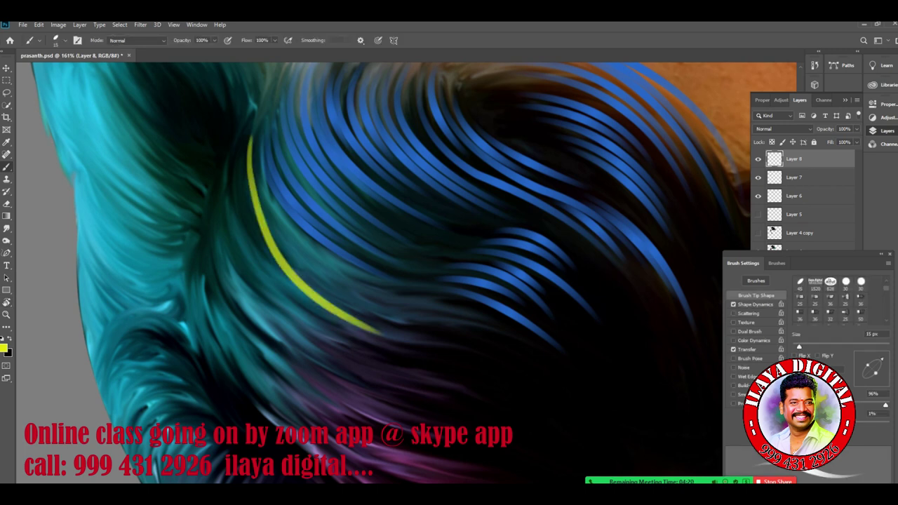
key(ctrl+z)
mouse_move(247, 139)
mouse_down()
mouse_move(273, 245)
mouse_move(347, 307)
mouse_up()
drag(258, 200, 326, 278)
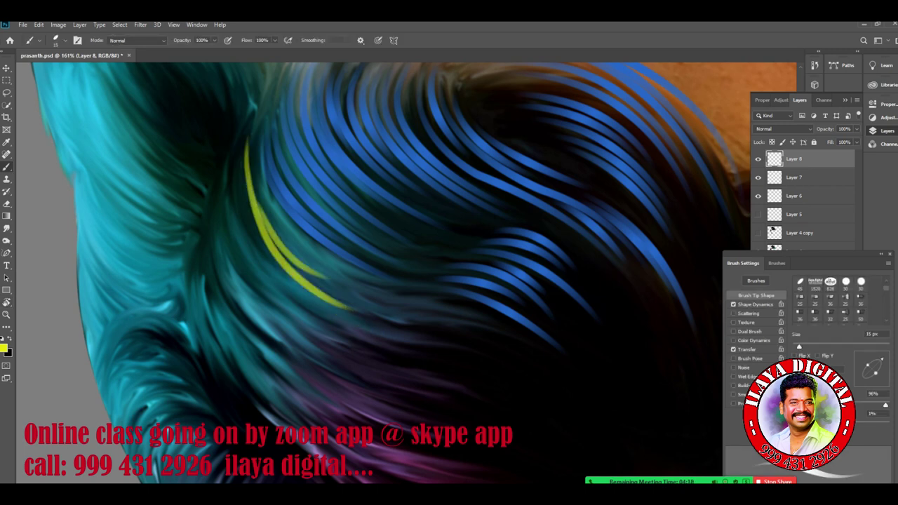
key(ctrl+z)
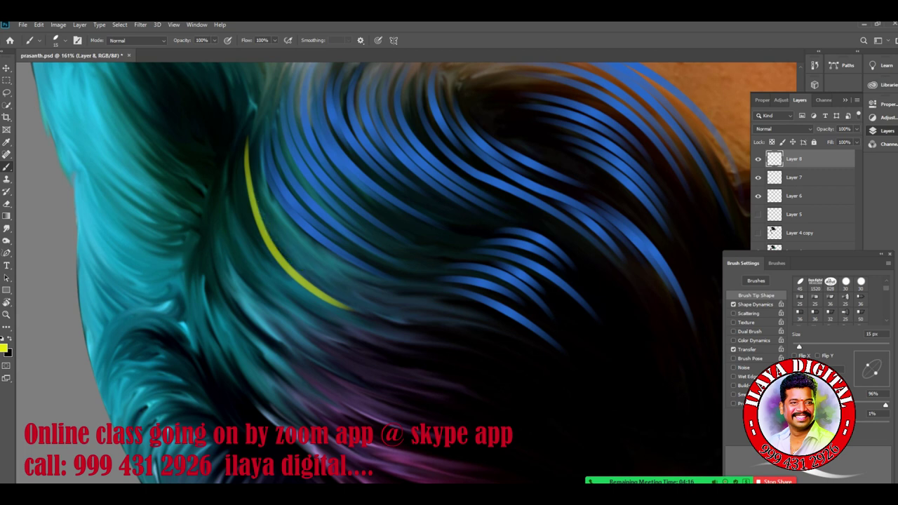
key(ctrl+z)
mouse_move(247, 134)
mouse_down()
mouse_move(280, 247)
mouse_move(361, 312)
mouse_up()
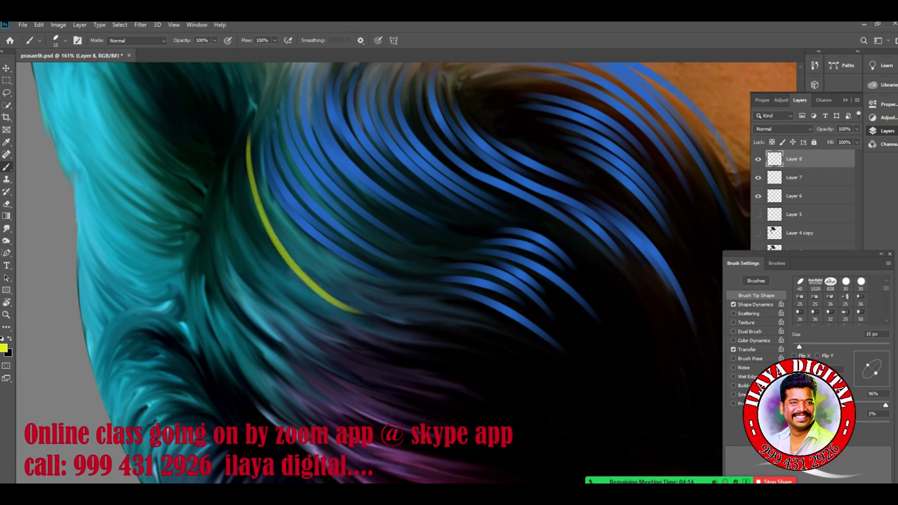
key(ctrl+z)
- Paint curved yellow strands on the teal hair just outside the outermost blue strands
drag(248, 143, 357, 289)
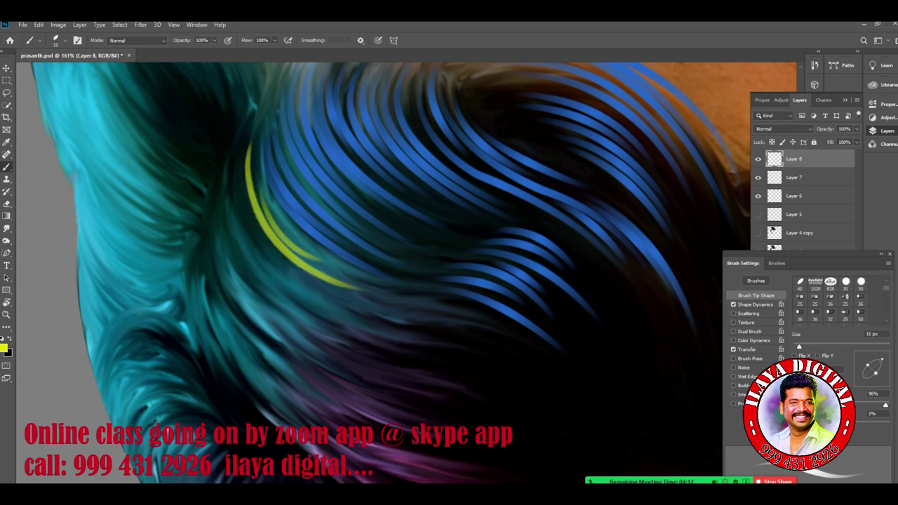
mouse_move(243, 178)
mouse_down()
mouse_move(260, 235)
mouse_move(303, 274)
mouse_up()
drag(244, 201, 301, 287)
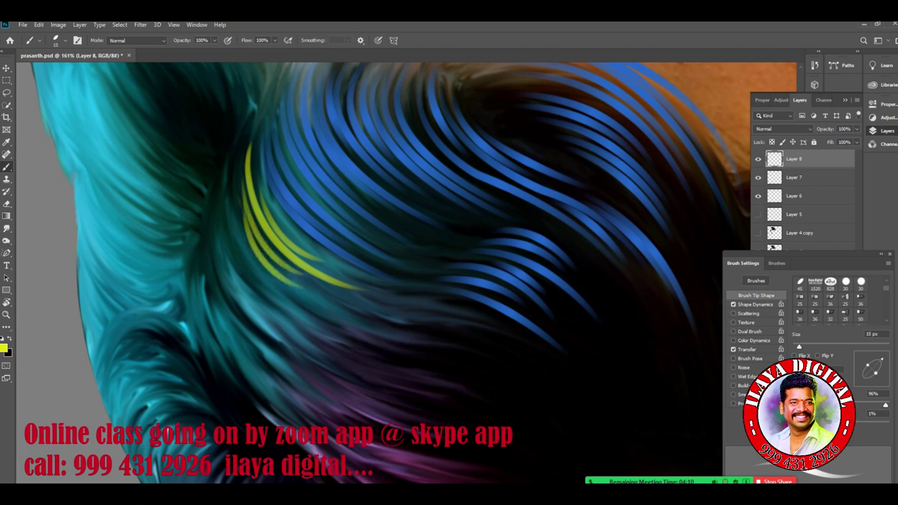
- Continue the curved yellow strands through the teal hair towards the start of the purple hair
drag(232, 242, 292, 324)
mouse_move(228, 258)
mouse_down()
mouse_move(300, 345)
mouse_move(284, 361)
mouse_move(316, 379)
mouse_up()
mouse_move(219, 301)
mouse_down()
mouse_move(282, 367)
mouse_move(281, 392)
mouse_up()
mouse_move(201, 301)
mouse_down()
mouse_move(221, 353)
mouse_move(309, 423)
mouse_up()
mouse_move(218, 338)
mouse_down()
mouse_move(265, 391)
mouse_move(281, 433)
mouse_up()
mouse_move(315, 337)
mouse_down()
mouse_move(315, 218)
mouse_move(313, 421)
mouse_up()
- Fill the gaps between the yellow strands and the outermost blue strands with short curved yellow strokes
drag(254, 212, 308, 328)
drag(262, 229, 292, 302)
mouse_move(263, 219)
mouse_down()
mouse_move(276, 273)
mouse_move(297, 303)
mouse_up()
mouse_move(269, 202)
mouse_down()
mouse_move(317, 290)
mouse_move(292, 258)
mouse_up()
mouse_move(283, 170)
mouse_down()
mouse_move(315, 259)
mouse_move(314, 249)
mouse_up()
- Open the Zoom meeting's participants list and try a yellow stroke outside the hair outline, undoing it
drag(316, 379, 331, 147)
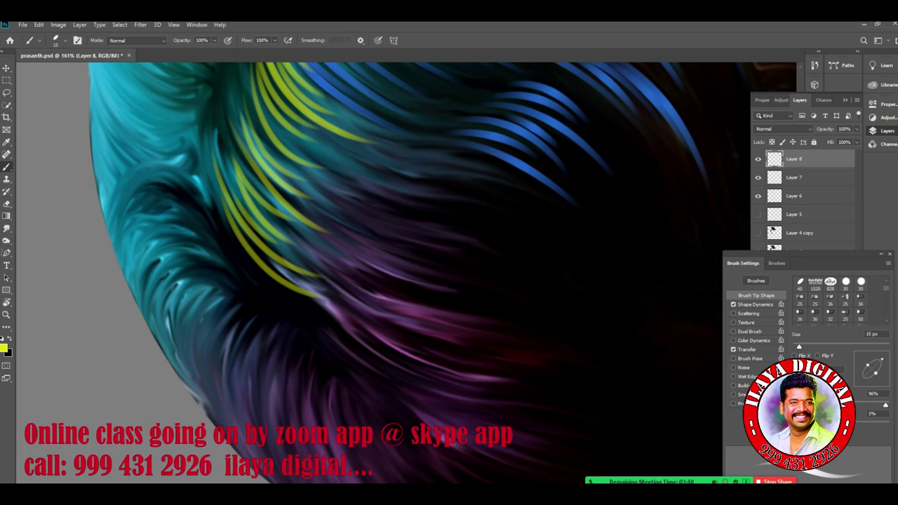
key(alt+u)
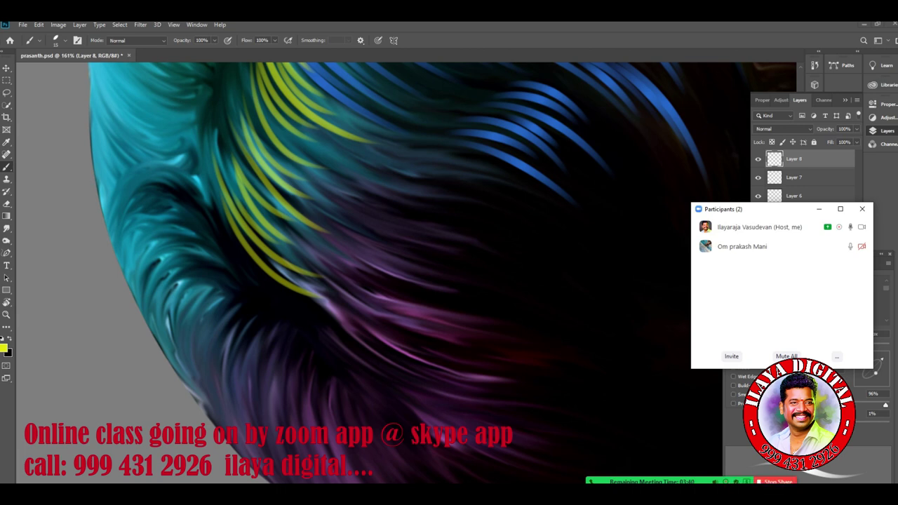
drag(136, 280, 154, 405)
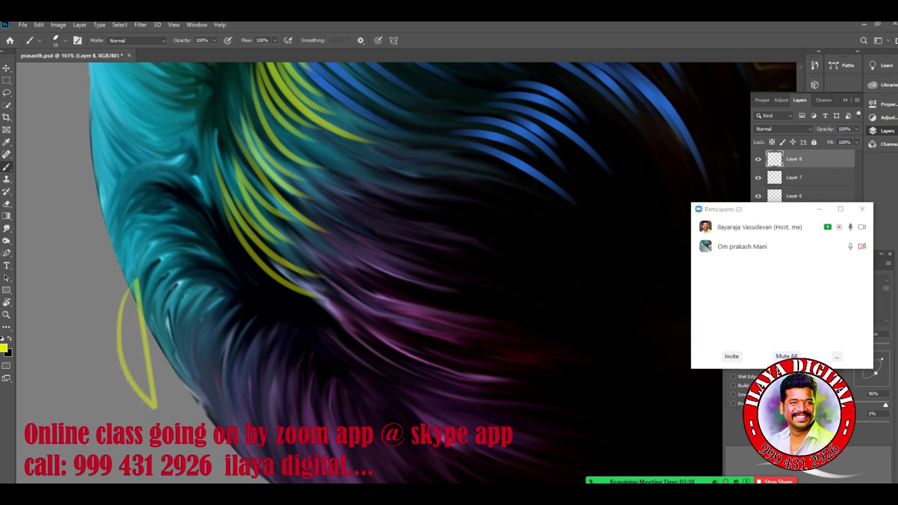
key(ctrl+z)
- Change the foreground colour to purple c25fd3 for brushing the purple section of hair
key(r)
drag(238, 211, 233, 335)
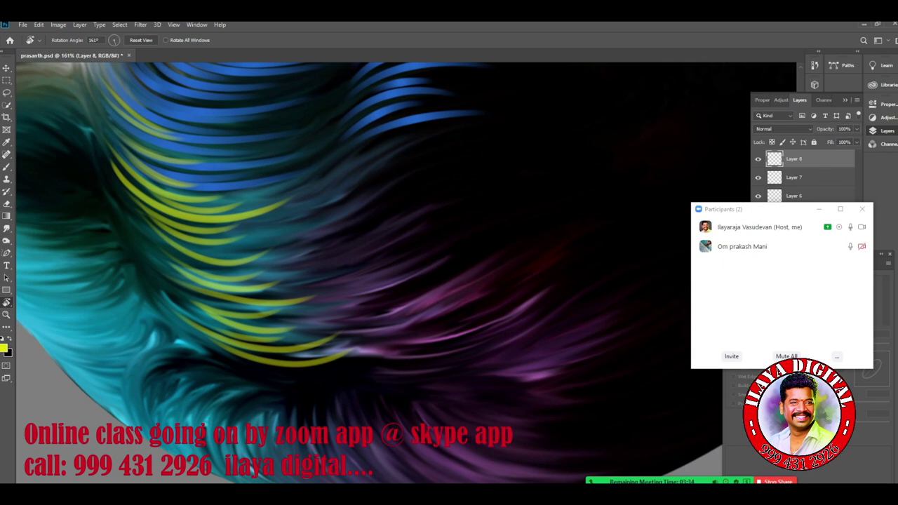
scroll(393, 337, up, 4)
drag(449, 393, 276, 277)
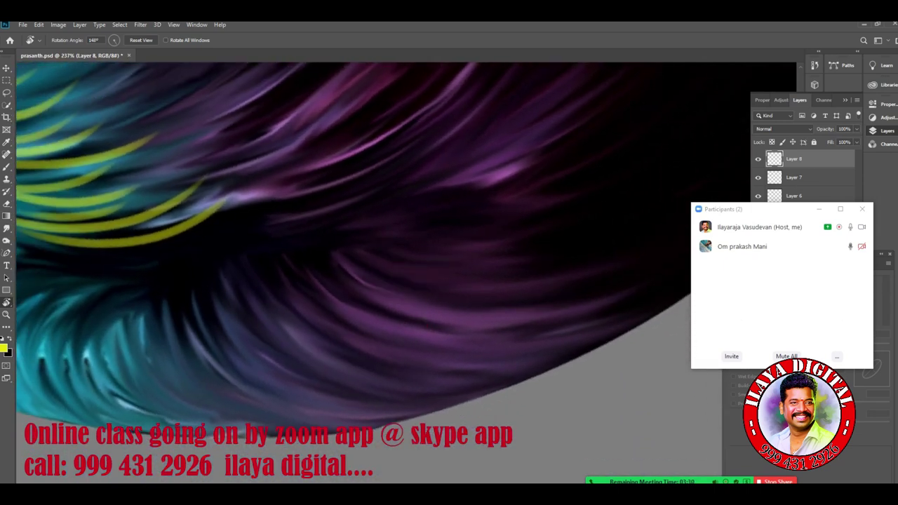
click(3, 348)
text(422048)
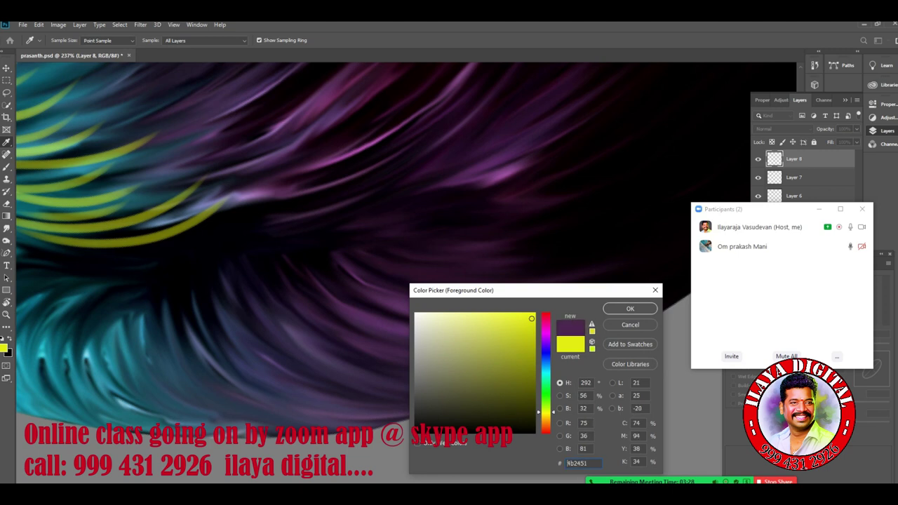
key(Return)
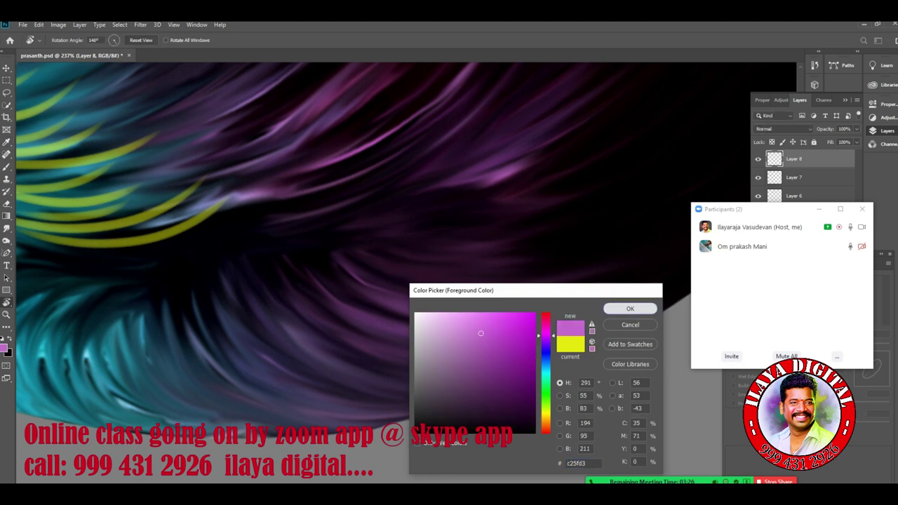
key(b)
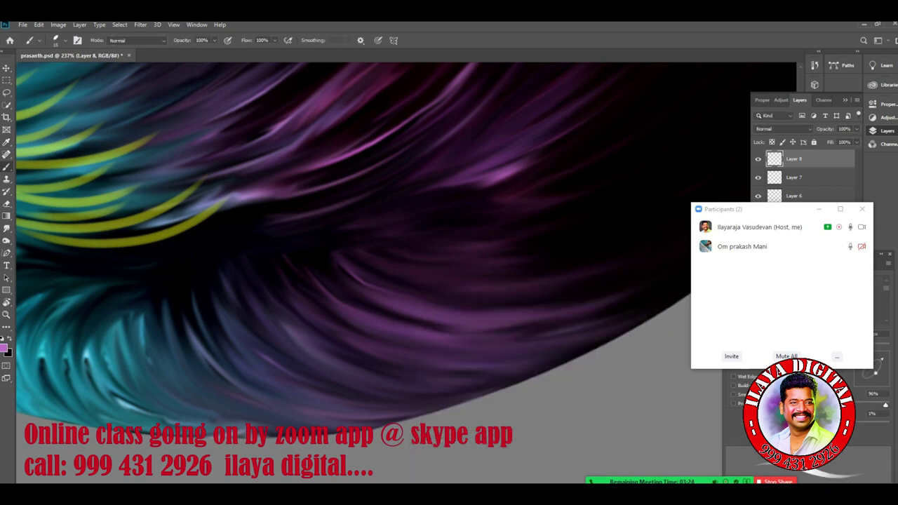
- Paint curved purple strands along the outer hair edge, starting beside the teal section
drag(393, 245, 344, 240)
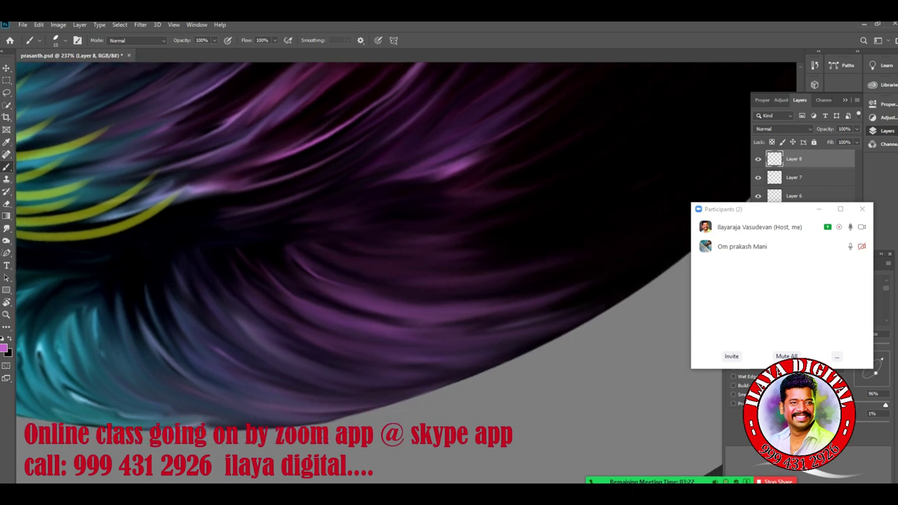
drag(120, 295, 302, 419)
drag(152, 348, 297, 409)
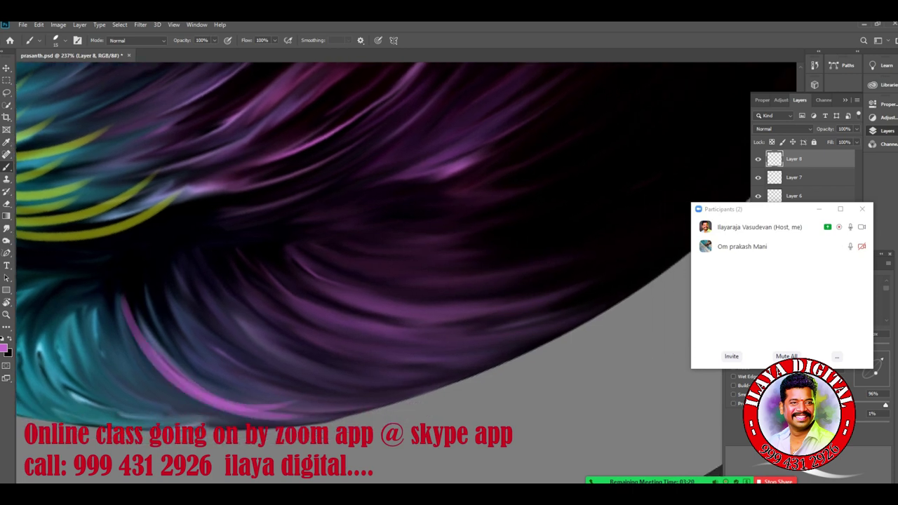
drag(184, 360, 359, 410)
drag(224, 369, 387, 402)
drag(275, 372, 394, 401)
drag(223, 287, 453, 383)
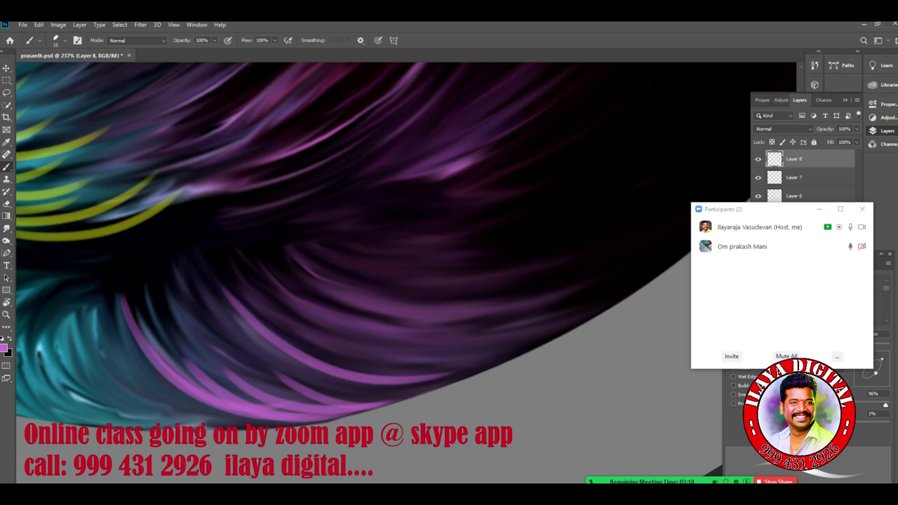
- Extend the curved purple strands along the outer hair edge towards the black area of the hair
drag(314, 344, 465, 380)
drag(348, 345, 512, 363)
drag(375, 336, 520, 343)
mouse_move(288, 248)
mouse_down()
mouse_move(429, 329)
mouse_move(561, 316)
mouse_up()
mouse_move(410, 297)
mouse_down()
mouse_move(477, 322)
mouse_move(569, 314)
mouse_up()
mouse_move(463, 292)
mouse_down()
mouse_move(513, 308)
mouse_move(608, 303)
mouse_up()
- Fill in between the edge strands with shorter purple strokes and add one bordering the teal hair
drag(207, 307, 352, 377)
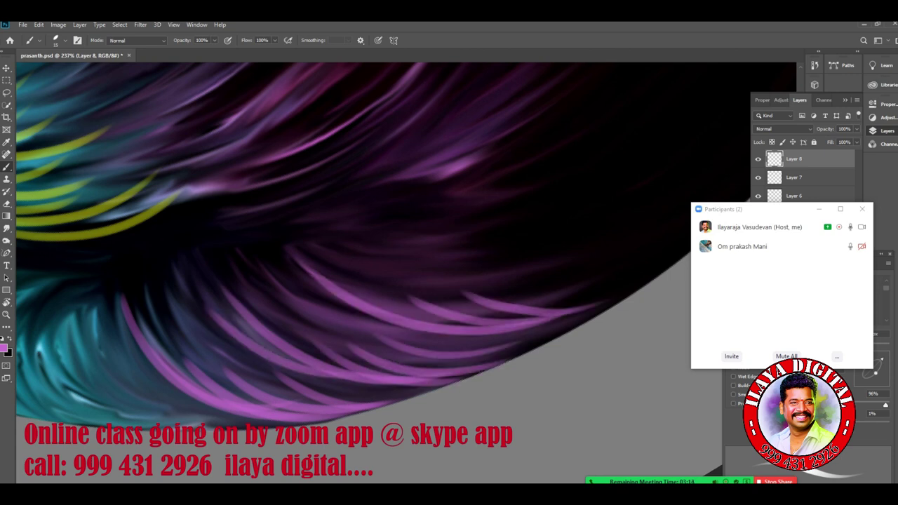
drag(248, 276, 374, 338)
drag(291, 271, 328, 303)
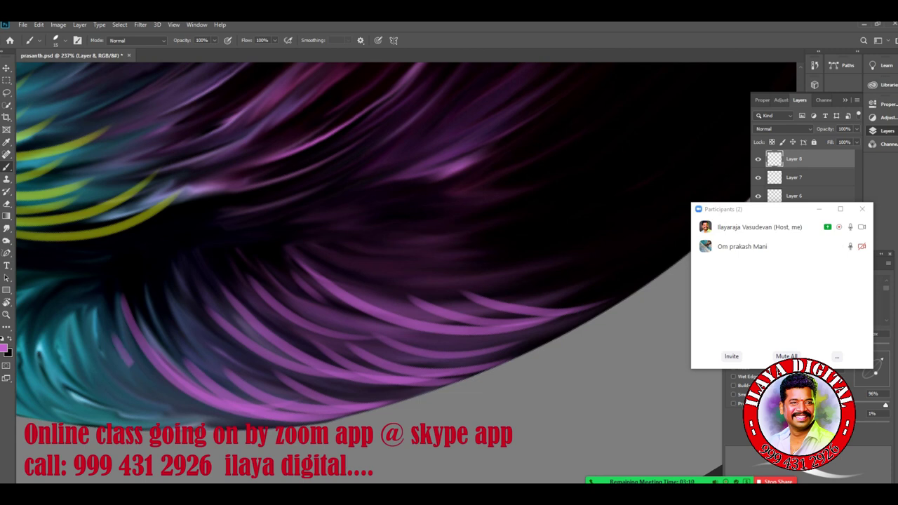
drag(114, 334, 254, 421)
- Paint a cluster of curved purple strands on the dark hair just inside the edge strands
key(r)
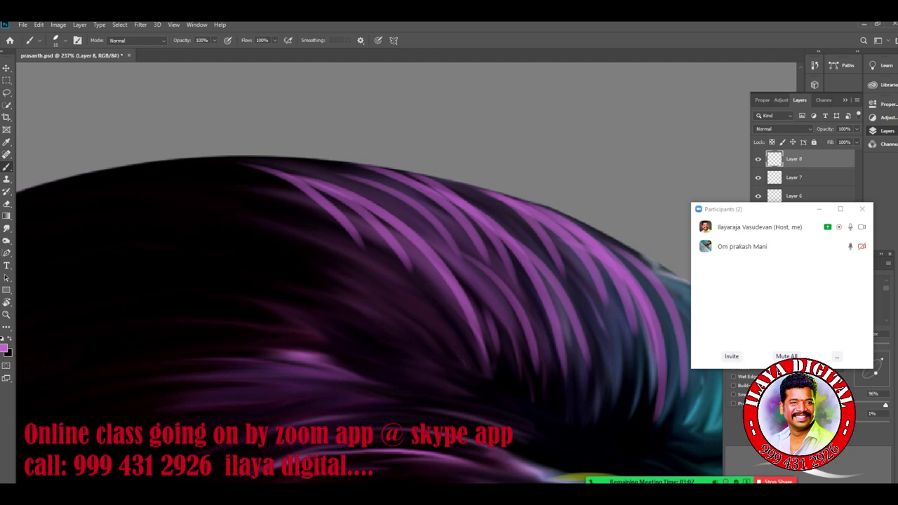
key(r)
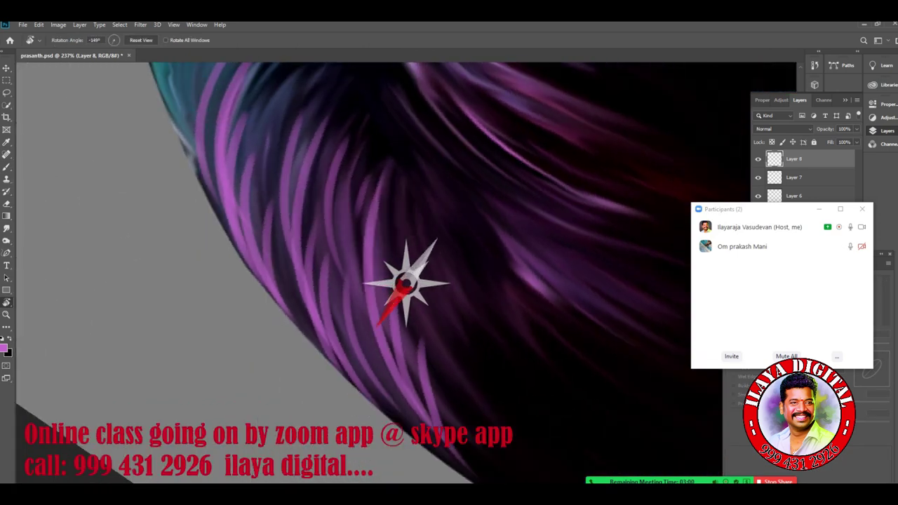
scroll(369, 271, right, 6)
scroll(369, 271, left, 3)
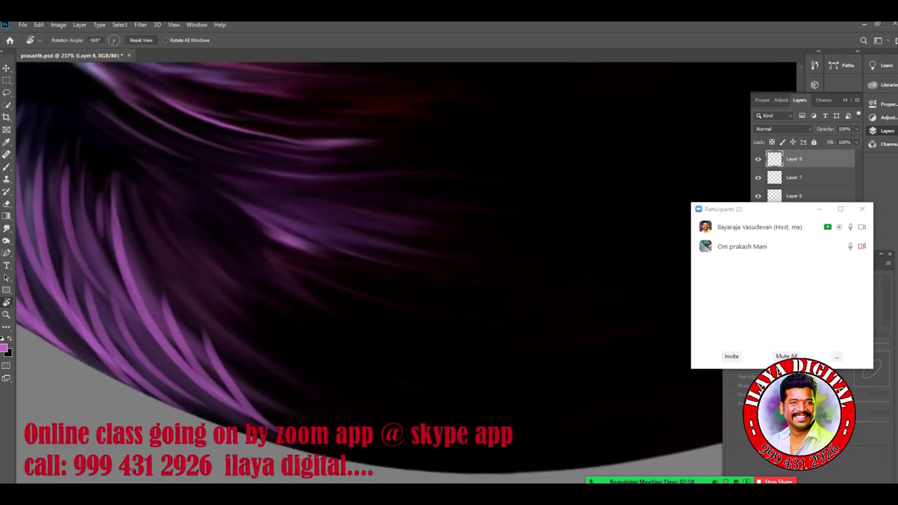
key(b)
mouse_move(146, 200)
mouse_down()
mouse_move(240, 338)
mouse_move(332, 379)
mouse_up()
mouse_move(184, 258)
mouse_down()
mouse_move(294, 353)
mouse_move(274, 336)
mouse_move(337, 356)
mouse_up()
mouse_move(234, 284)
mouse_down()
mouse_move(249, 302)
mouse_move(346, 357)
mouse_up()
mouse_move(261, 293)
mouse_down()
mouse_move(324, 345)
mouse_move(365, 357)
mouse_up()
- Paint two more clusters of curved purple strands around the bright purple highlight in the dark hair
drag(231, 223, 424, 316)
mouse_move(284, 245)
mouse_down()
mouse_move(403, 302)
mouse_move(423, 298)
mouse_up()
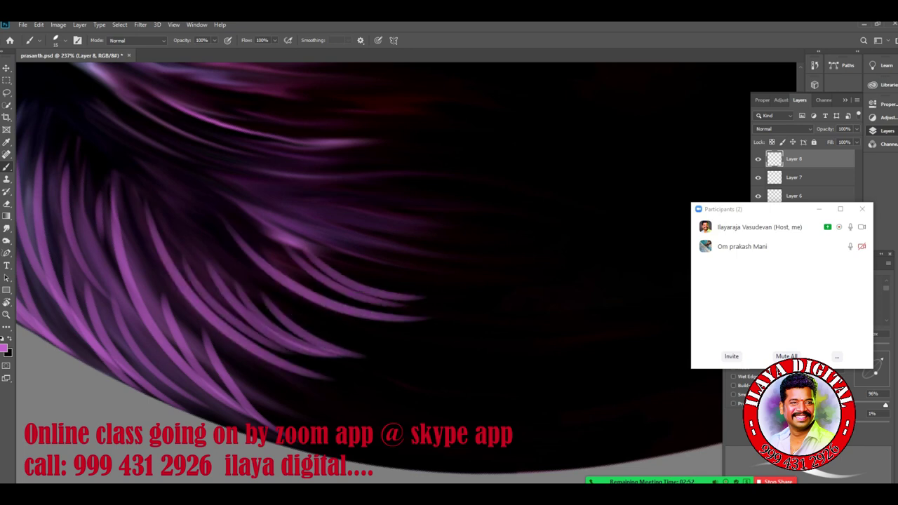
drag(333, 252, 449, 293)
drag(295, 207, 482, 264)
drag(345, 213, 479, 254)
drag(381, 210, 460, 235)
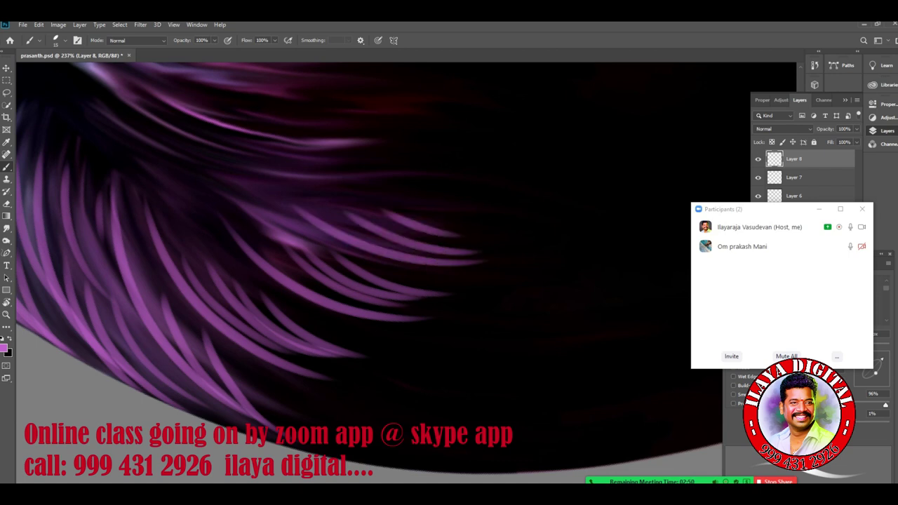
- Add a small group of purple strands along the black outer edge, beyond the existing edge strands
drag(314, 436, 447, 469)
drag(341, 409, 397, 446)
drag(393, 438, 491, 456)
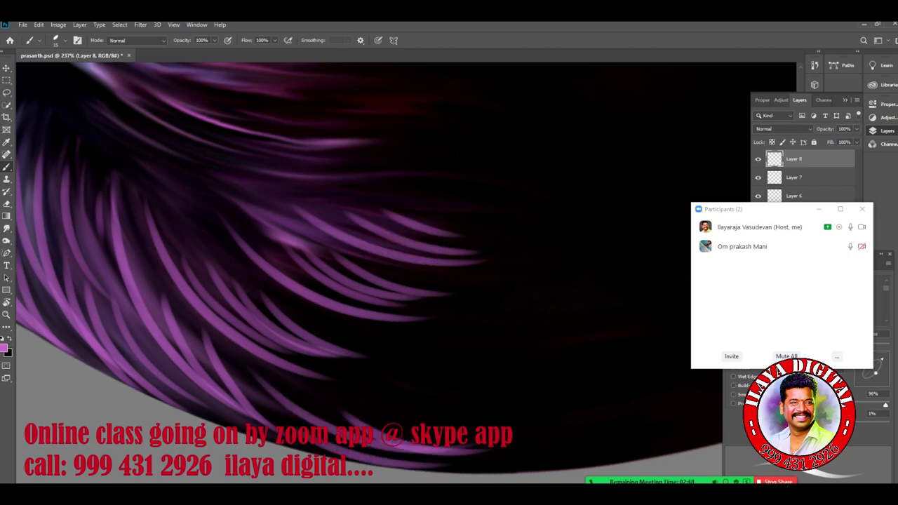
- Paint long curved purple strands over the pink hair streaks beside the last yellow strands
drag(295, 210, 371, 369)
mouse_move(162, 250)
mouse_down()
mouse_move(432, 338)
mouse_move(227, 282)
mouse_move(404, 321)
mouse_up()
mouse_move(198, 241)
mouse_down()
mouse_move(350, 302)
mouse_move(386, 278)
mouse_up()
mouse_move(213, 217)
mouse_down()
mouse_move(352, 260)
mouse_move(366, 247)
mouse_up()
mouse_move(192, 292)
mouse_down()
mouse_move(238, 316)
mouse_move(491, 363)
mouse_up()
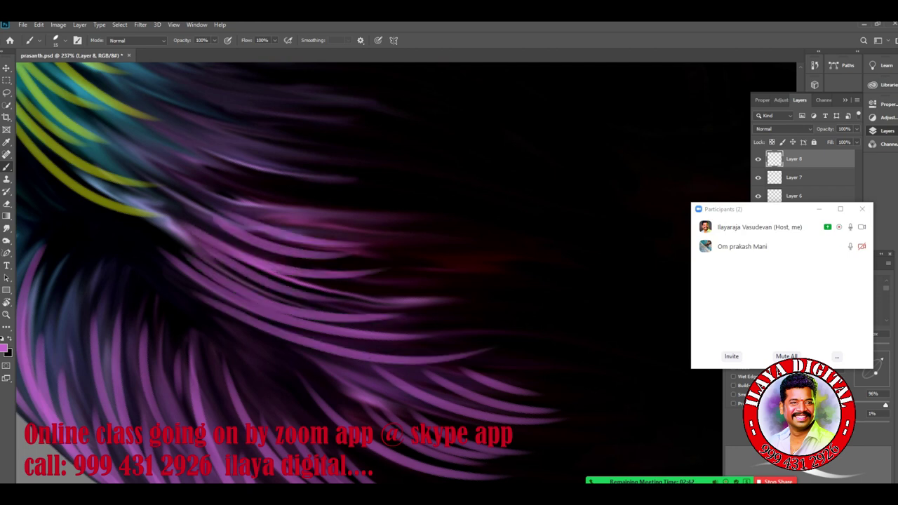
- Lower the brush hardness to 89% and try a purple stroke between the yellow and blue strands, undoing it
key(Escape)
key(ctrl+minus)
key(ctrl+minus)
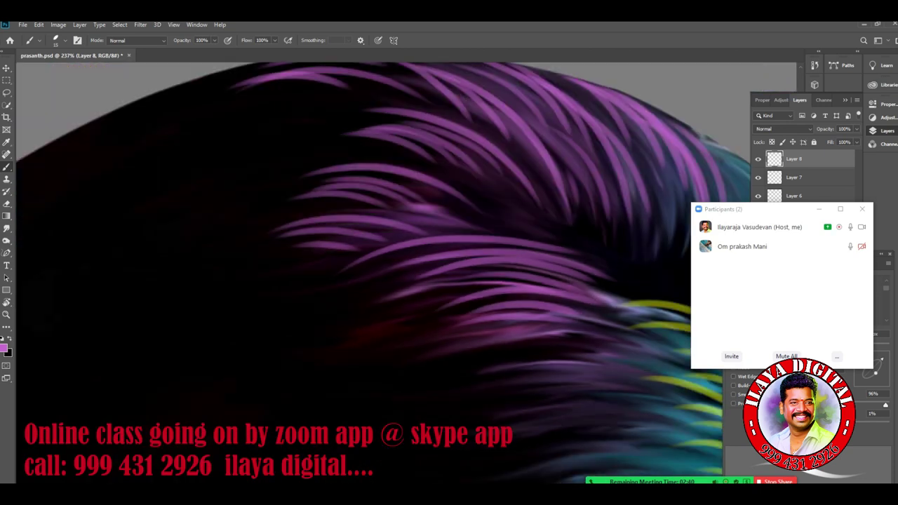
drag(594, 250, 397, 145)
scroll(424, 323, up, 4)
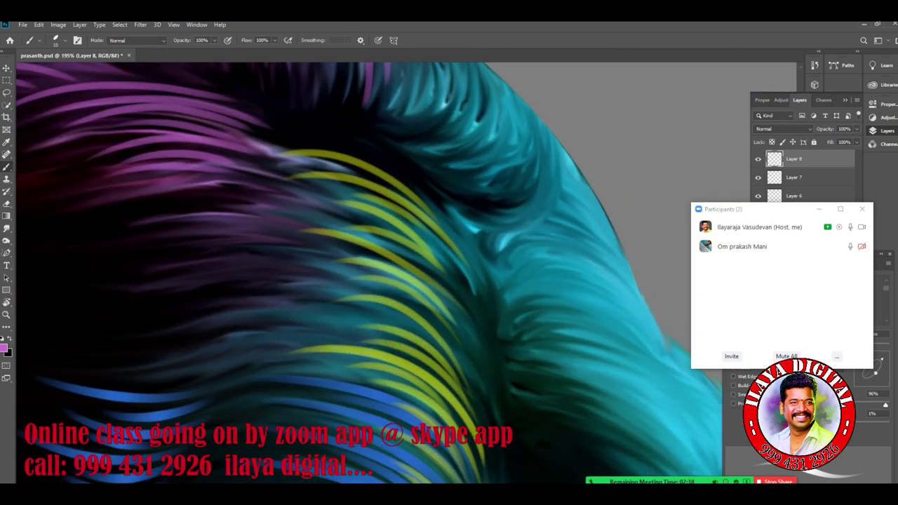
scroll(280, 210, up, 3)
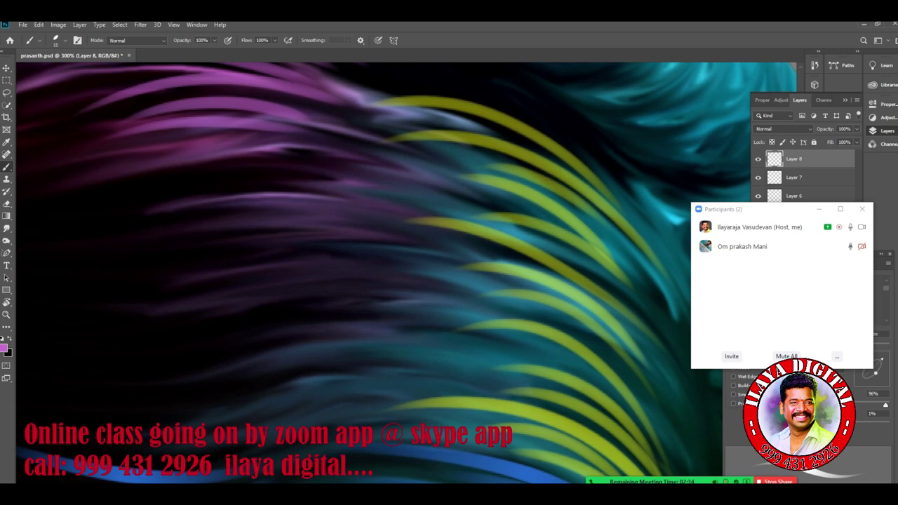
key(r)
drag(407, 176, 454, 188)
key(b)
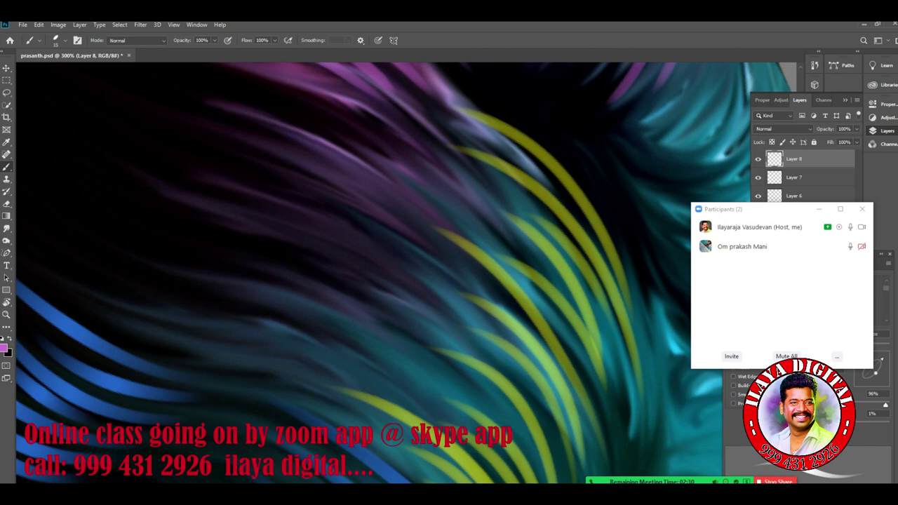
drag(885, 406, 879, 405)
drag(103, 166, 359, 258)
key(ctrl+z)
- Paint two groups of three curved purple strands on the dark hair between the yellow and blue strands
drag(95, 217, 400, 295)
drag(155, 200, 405, 275)
drag(179, 183, 392, 256)
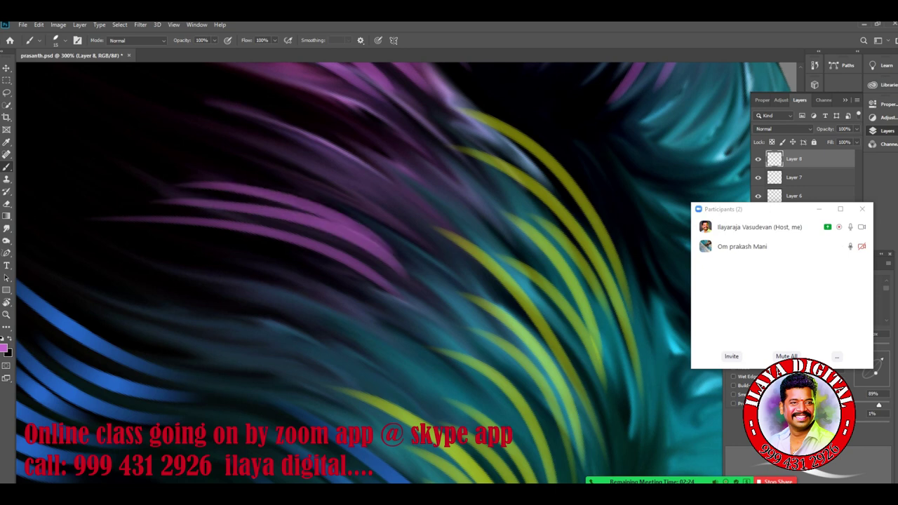
drag(108, 107, 404, 223)
drag(200, 123, 414, 219)
drag(198, 146, 383, 236)
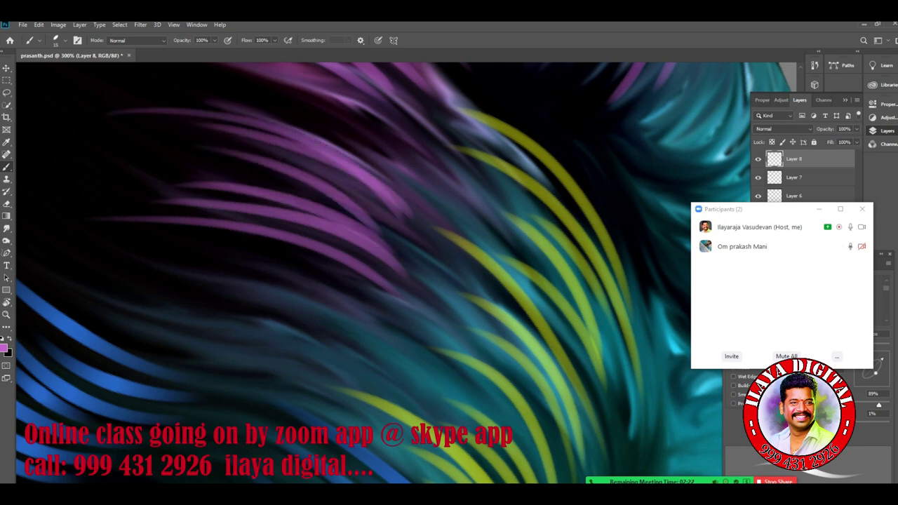
- Add a small group of three curved purple strands on the dark hair just above the blue strands
drag(237, 101, 425, 214)
drag(280, 308, 385, 225)
mouse_move(135, 183)
mouse_down()
mouse_move(252, 258)
mouse_move(346, 272)
mouse_up()
drag(202, 210, 354, 262)
mouse_move(233, 210)
mouse_down()
mouse_move(309, 245)
mouse_move(368, 251)
mouse_up()
- Paint three long purple strands filling the gap between the small purple group and the purple strands above it
drag(192, 169, 519, 262)
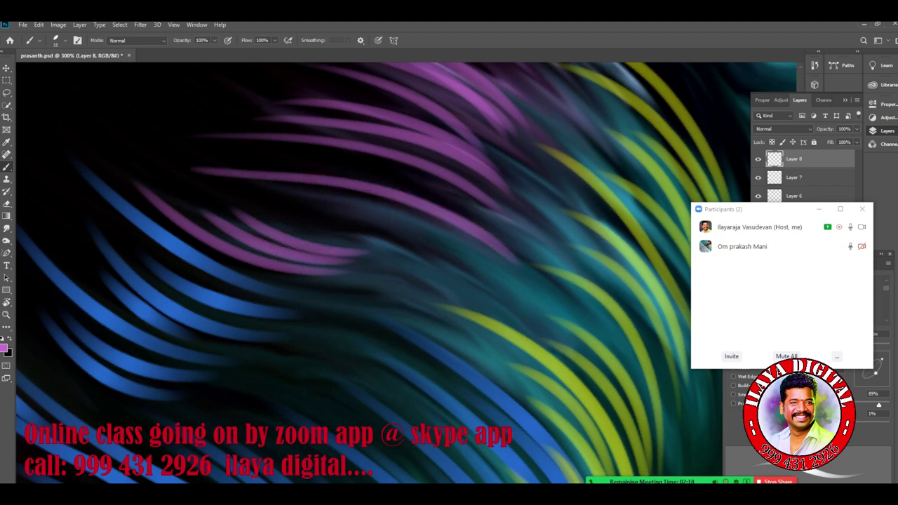
drag(320, 200, 536, 273)
drag(342, 211, 523, 291)
- Paint long curved purple strands over the dark reddish streaks in the middle of the purple area, redoing one stroke
mouse_move(477, 175)
mouse_down()
mouse_move(459, 218)
mouse_move(303, 397)
mouse_up()
drag(46, 175, 333, 286)
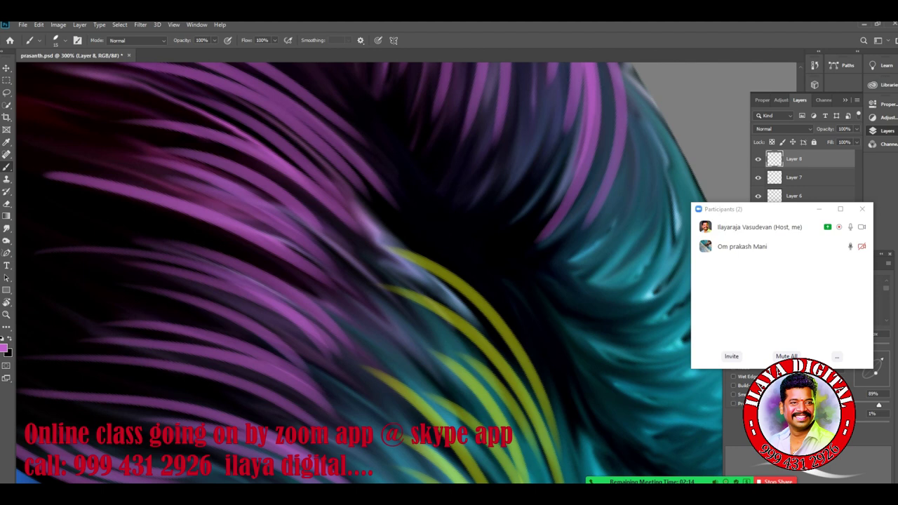
scroll(474, 396, down, 6)
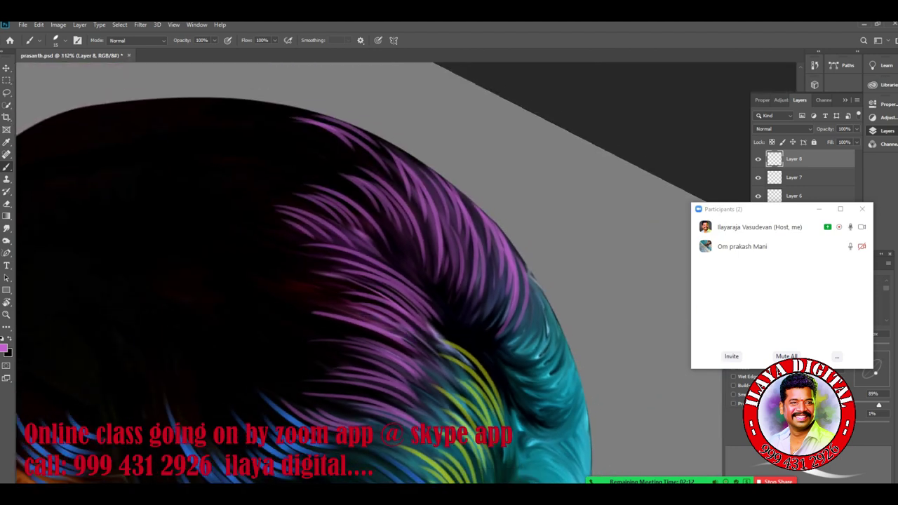
scroll(421, 348, up, 5)
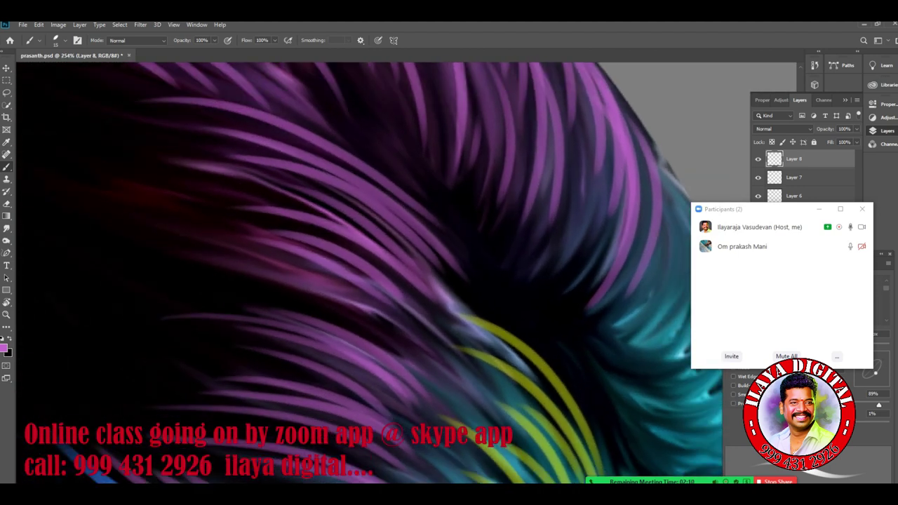
drag(56, 230, 361, 331)
key(ctrl+z)
drag(67, 237, 373, 326)
drag(177, 239, 367, 305)
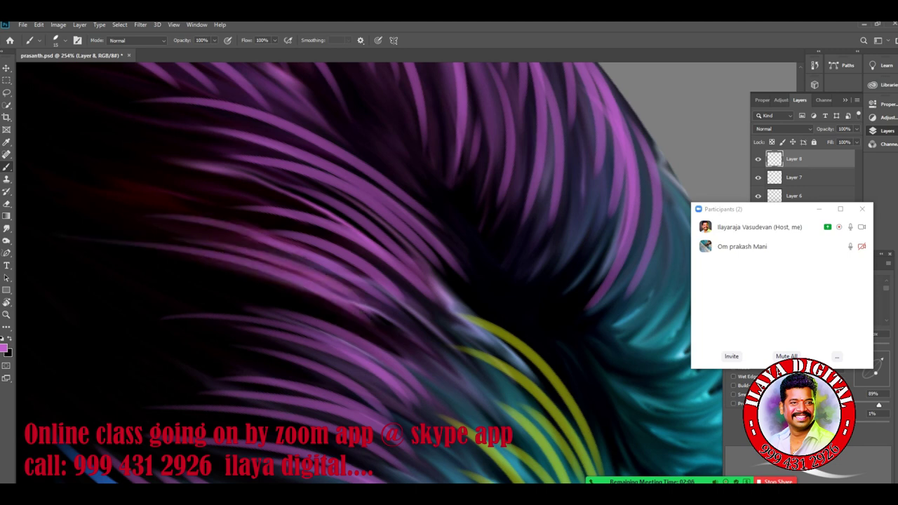
- Paint a tight group of six short curved purple strands on the black hair between the two blue fringe sections
scroll(456, 211, down, 5)
scroll(302, 320, up, 4)
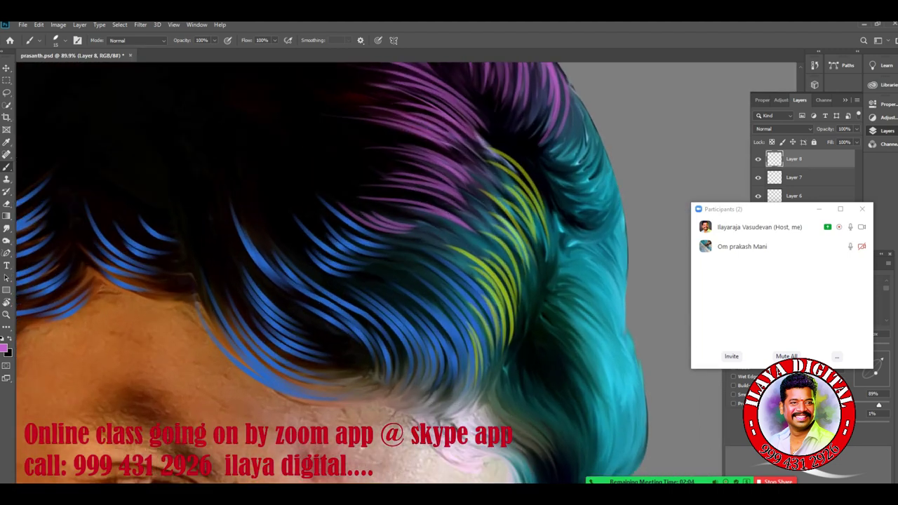
drag(301, 319, 429, 443)
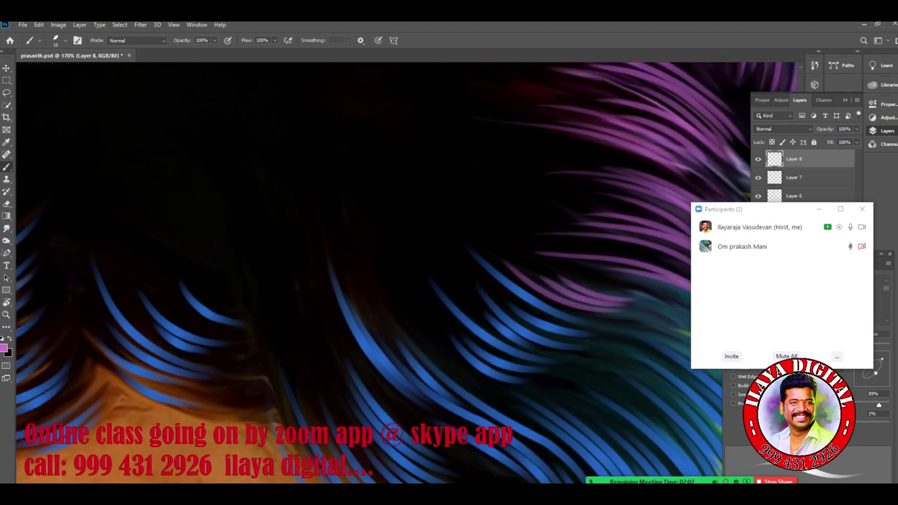
drag(274, 228, 324, 330)
mouse_move(275, 239)
mouse_down()
mouse_move(306, 308)
mouse_move(299, 318)
mouse_up()
drag(266, 257, 295, 343)
drag(262, 275, 281, 314)
drag(278, 312, 288, 366)
drag(266, 286, 288, 360)
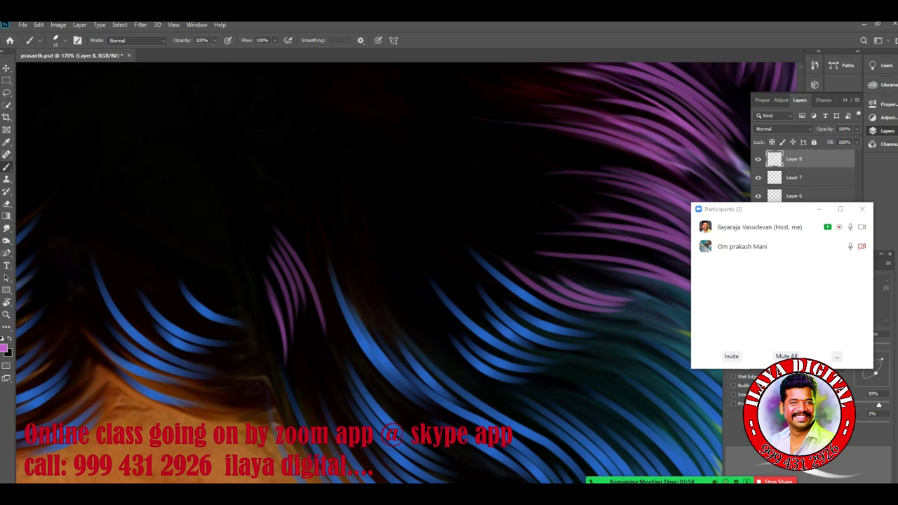
- Extend the short purple group above the fringe with four more curved strands on the black hair
mouse_move(288, 225)
mouse_down()
mouse_move(318, 289)
mouse_move(327, 289)
mouse_up()
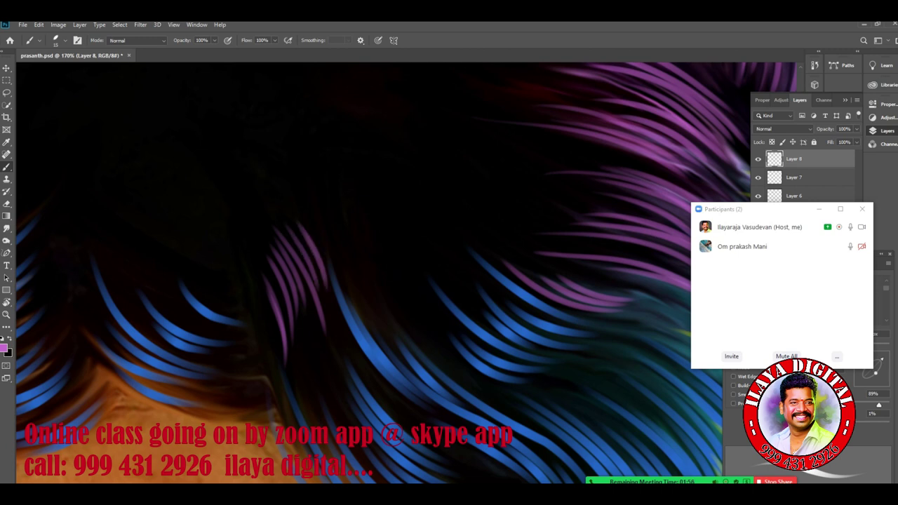
mouse_move(337, 188)
mouse_down()
mouse_move(371, 280)
mouse_move(356, 243)
mouse_move(372, 270)
mouse_up()
mouse_move(348, 186)
mouse_down()
mouse_move(374, 254)
mouse_move(416, 263)
mouse_up()
drag(336, 213, 394, 326)
- Rotate the canvas to 84° and try a long curved purple stroke around the teal lock's inner fold, undoing it
drag(491, 232, 287, 308)
mouse_move(501, 334)
mouse_down()
mouse_move(407, 334)
mouse_move(485, 334)
mouse_up()
drag(533, 280, 171, 292)
mouse_move(311, 364)
mouse_down()
mouse_move(360, 365)
mouse_move(406, 182)
mouse_move(403, 449)
mouse_move(411, 460)
mouse_up()
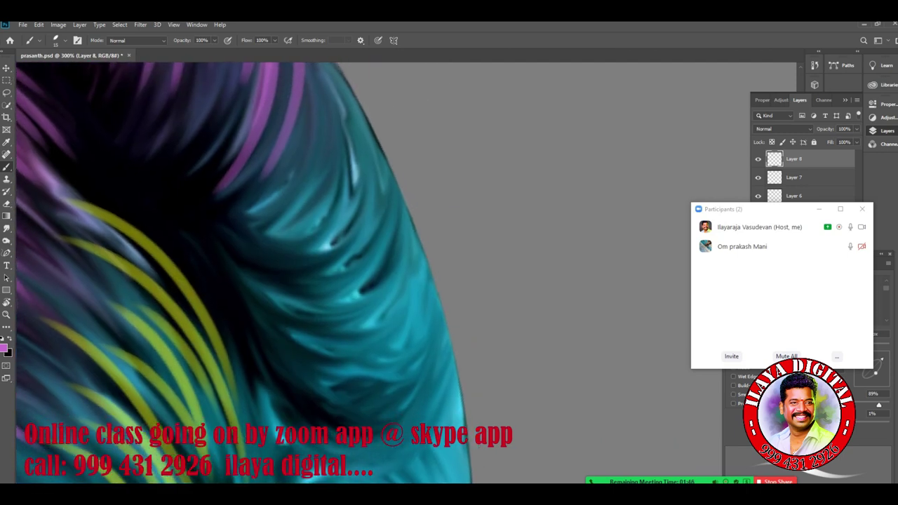
key(r)
mouse_move(449, 231)
mouse_down()
mouse_move(463, 280)
mouse_move(455, 302)
mouse_up()
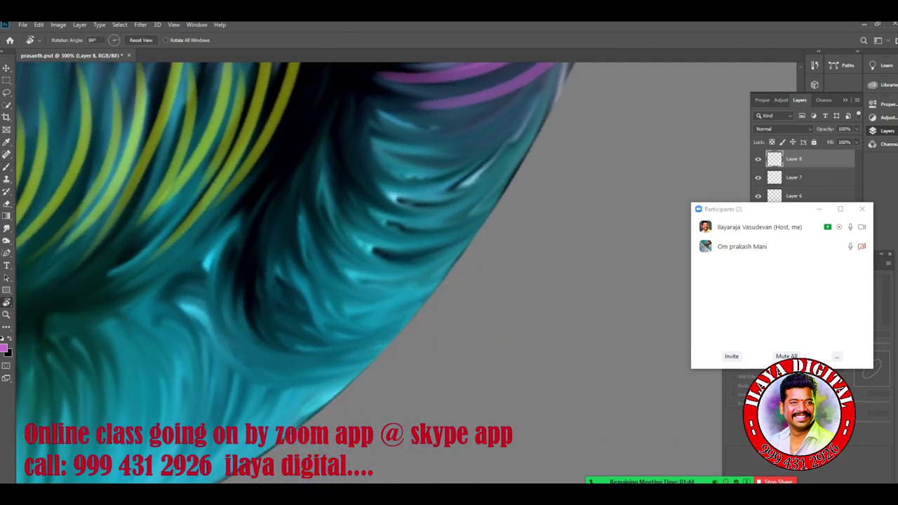
key(b)
mouse_move(275, 177)
mouse_down()
mouse_move(269, 335)
mouse_move(324, 365)
mouse_up()
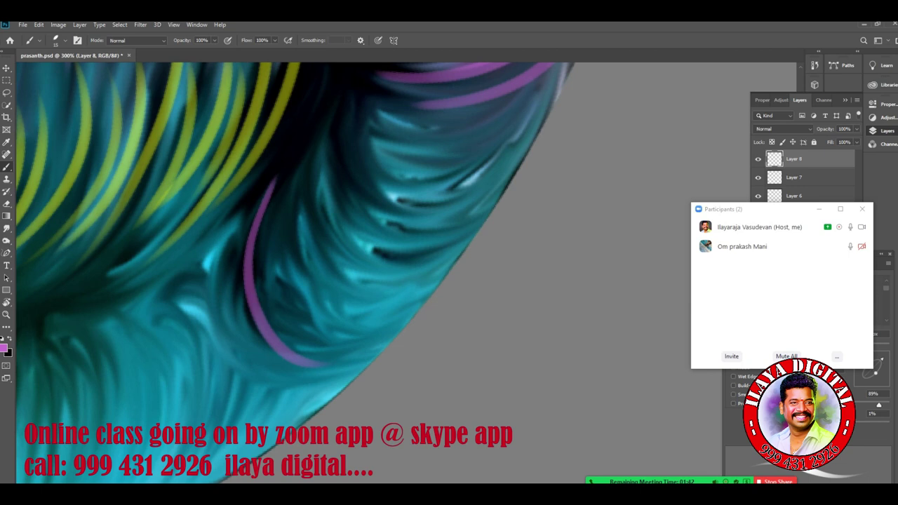
key(ctrl+z)
- Paint seven curved purple strands on the teal lock, sweeping from its dark inner fold to the outer hair edge
key(r)
drag(400, 280, 441, 312)
key(b)
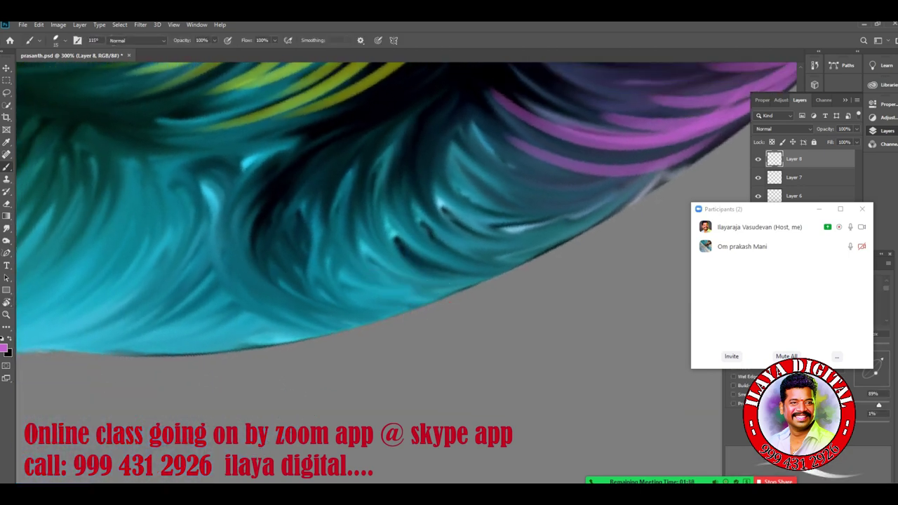
drag(300, 147, 342, 326)
drag(290, 183, 346, 314)
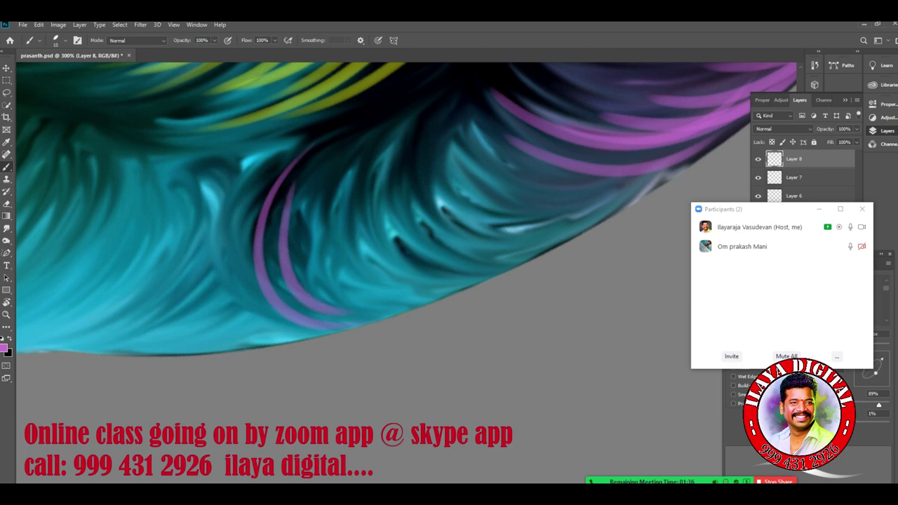
drag(284, 189, 317, 324)
drag(289, 202, 393, 310)
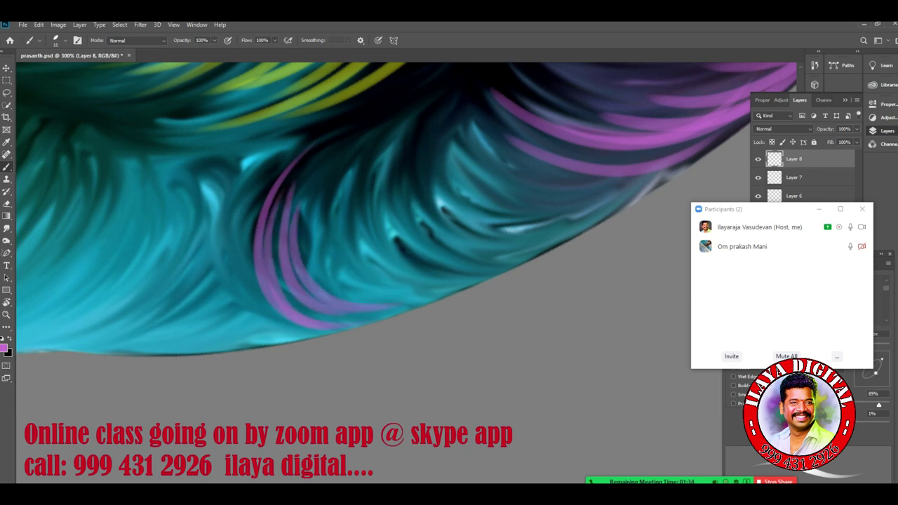
drag(309, 226, 401, 304)
drag(349, 220, 430, 293)
drag(340, 226, 403, 301)
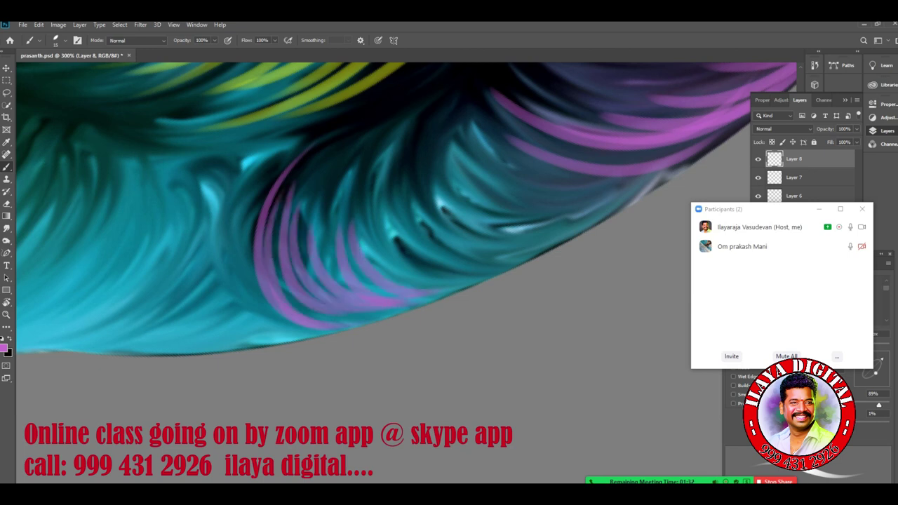
- Continue with seven curved purple strands across the rest of the teal lock, up to the existing purple edge strands
drag(392, 141, 463, 294)
drag(394, 194, 495, 280)
drag(419, 205, 515, 258)
drag(424, 116, 558, 242)
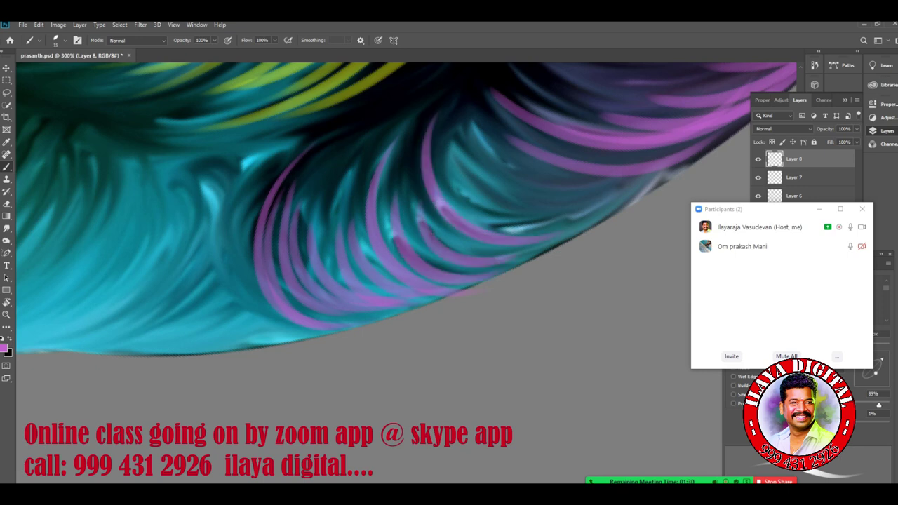
drag(451, 158, 549, 235)
drag(493, 181, 566, 222)
drag(479, 103, 634, 210)
- Add three curved purple strands on the bright teal hair next to the finished lock
mouse_move(281, 267)
mouse_down()
mouse_move(452, 244)
mouse_move(530, 223)
mouse_up()
drag(490, 136, 519, 306)
mouse_move(466, 185)
mouse_down()
mouse_move(456, 251)
mouse_move(479, 282)
mouse_up()
mouse_move(489, 199)
mouse_down()
mouse_move(543, 282)
mouse_move(485, 240)
mouse_up()
- Turn the canvas back and paint three arched purple strands across the bright teal hair below the finished lock
key(r)
drag(491, 337, 418, 167)
mouse_move(266, 314)
mouse_down()
mouse_move(298, 299)
mouse_move(466, 354)
mouse_move(452, 340)
mouse_up()
mouse_move(353, 353)
mouse_down()
mouse_move(398, 355)
mouse_move(481, 408)
mouse_up()
drag(441, 393, 401, 201)
drag(239, 202, 463, 275)
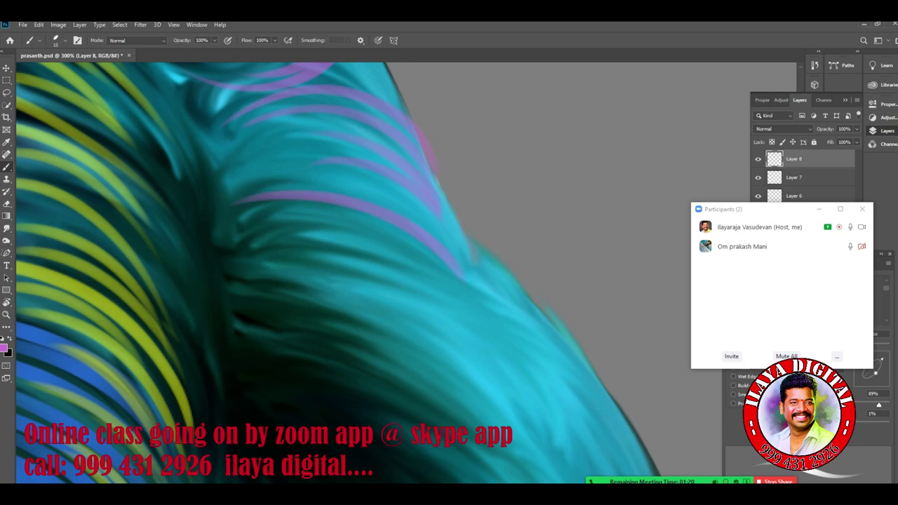
- Paint six more curved purple strands down the teal hair, above the dark green hollow
drag(352, 234, 432, 261)
mouse_move(275, 270)
mouse_down()
mouse_move(354, 282)
mouse_move(517, 420)
mouse_up()
mouse_move(336, 305)
mouse_down()
mouse_move(410, 333)
mouse_move(500, 420)
mouse_up()
drag(368, 328, 464, 382)
mouse_move(353, 350)
mouse_down()
mouse_move(404, 369)
mouse_move(510, 460)
mouse_up()
drag(304, 243, 422, 278)
- Paint three purple strands along the edge where the dark hollow meets the bright teal hair
drag(448, 386, 395, 192)
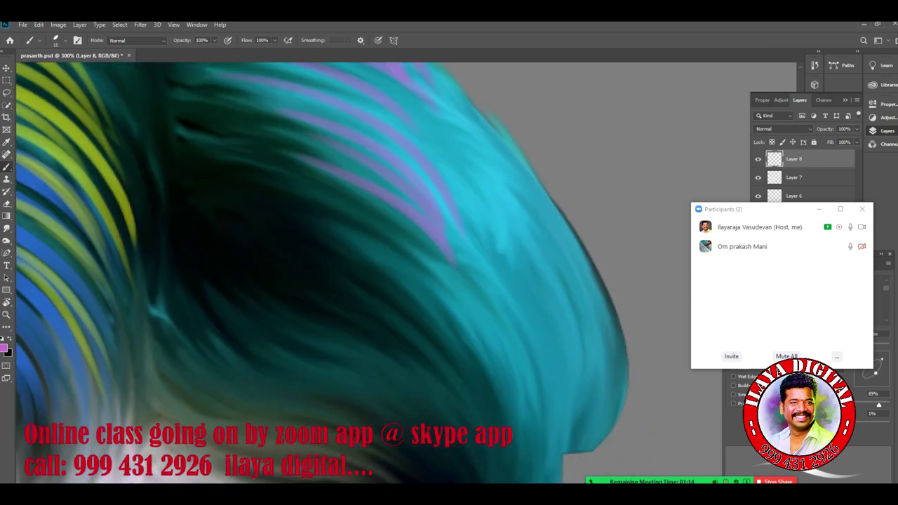
drag(249, 184, 483, 337)
drag(371, 260, 499, 415)
drag(378, 286, 501, 425)
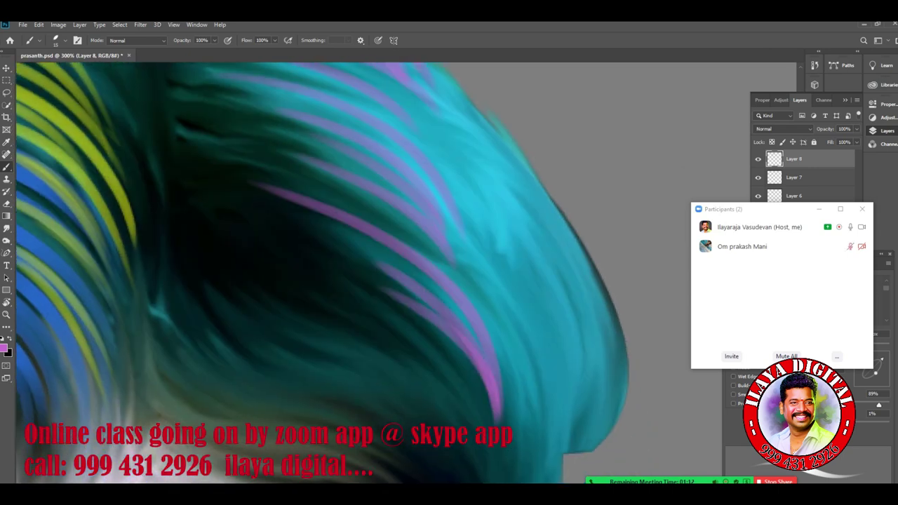
- Paint long curved purple strands down the bright teal outer bulge of the hair, redoing the outermost stroke
drag(533, 168, 593, 396)
key(ctrl+z)
drag(474, 106, 617, 429)
drag(538, 184, 608, 397)
mouse_move(550, 228)
mouse_down()
mouse_move(594, 397)
mouse_move(587, 391)
mouse_up()
drag(526, 265, 576, 431)
drag(520, 288, 565, 444)
mouse_move(512, 312)
mouse_down()
mouse_move(546, 390)
mouse_move(537, 452)
mouse_up()
drag(511, 345, 525, 407)
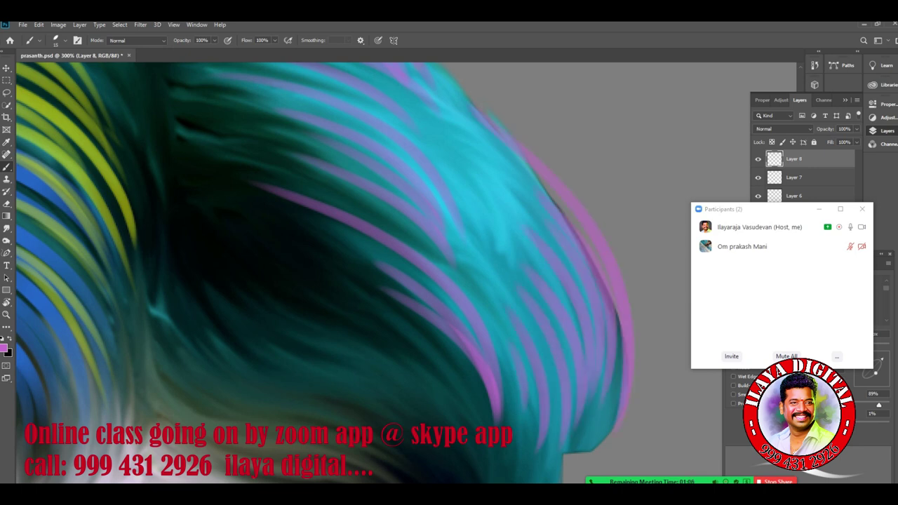
drag(456, 130, 494, 200)
- Paint a group of seven curved purple strands on the dark teal hair above the pale temple area
drag(449, 316, 515, 163)
mouse_move(278, 133)
mouse_down()
mouse_move(441, 241)
mouse_move(403, 223)
mouse_up()
drag(329, 133, 440, 216)
mouse_move(358, 137)
mouse_down()
mouse_move(461, 209)
mouse_move(455, 201)
mouse_up()
mouse_move(251, 154)
mouse_down()
mouse_move(398, 258)
mouse_move(422, 255)
mouse_up()
mouse_move(282, 211)
mouse_down()
mouse_move(418, 275)
mouse_move(412, 292)
mouse_up()
drag(253, 248, 409, 305)
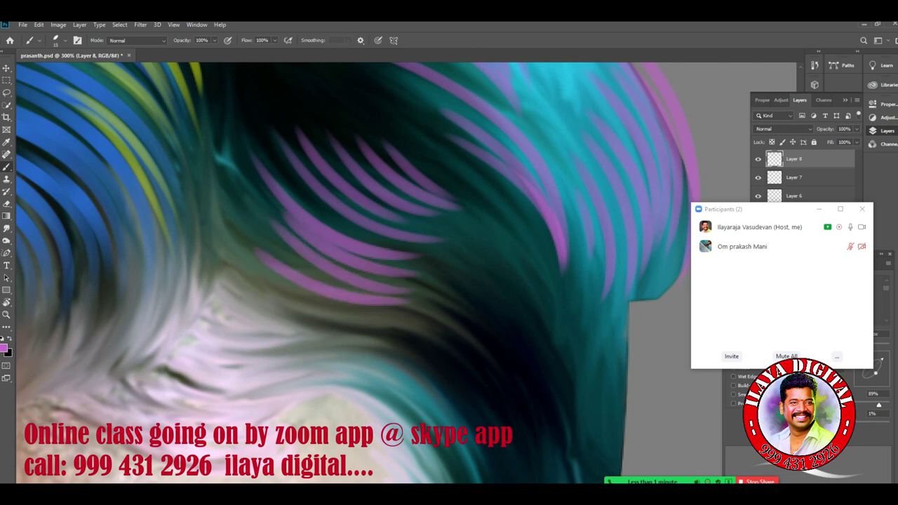
drag(261, 280, 408, 334)
- Paint long curved purple strands down the dark side of the hair, below the teal bulge
mouse_move(443, 291)
mouse_down()
mouse_move(536, 366)
mouse_move(554, 433)
mouse_up()
mouse_move(487, 292)
mouse_down()
mouse_move(538, 335)
mouse_move(579, 452)
mouse_up()
mouse_move(528, 304)
mouse_down()
mouse_move(559, 337)
mouse_move(594, 463)
mouse_up()
drag(523, 281, 605, 482)
drag(567, 306, 624, 468)
mouse_move(395, 118)
mouse_down()
mouse_move(561, 281)
mouse_move(563, 293)
mouse_up()
mouse_move(477, 351)
mouse_down()
mouse_move(455, 137)
mouse_move(511, 392)
mouse_up()
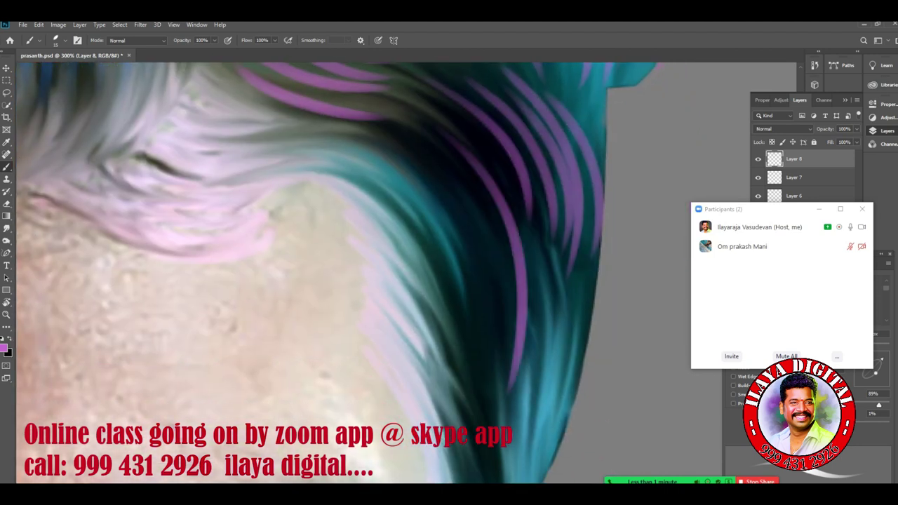
- Add three purple strands near the lower outer edge of the side hair and three closer to the temple
drag(519, 218, 549, 378)
drag(548, 262, 566, 380)
drag(571, 286, 579, 355)
mouse_move(386, 196)
mouse_down()
mouse_move(454, 298)
mouse_move(462, 424)
mouse_up()
drag(406, 182, 484, 387)
drag(437, 191, 510, 352)
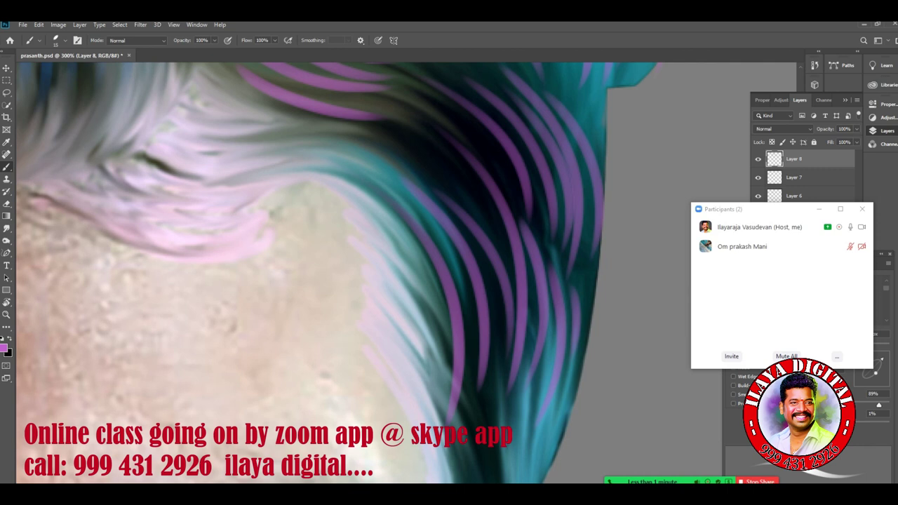
- Continue the curved purple strands down the side hair toward the narrow sideburn beside the eye
drag(240, 97, 378, 142)
drag(211, 137, 249, 152)
drag(255, 183, 423, 294)
drag(448, 392, 504, 184)
mouse_move(519, 214)
mouse_down()
mouse_move(549, 293)
mouse_move(560, 299)
mouse_up()
mouse_move(563, 204)
mouse_down()
mouse_move(597, 282)
mouse_move(527, 376)
mouse_move(544, 409)
mouse_up()
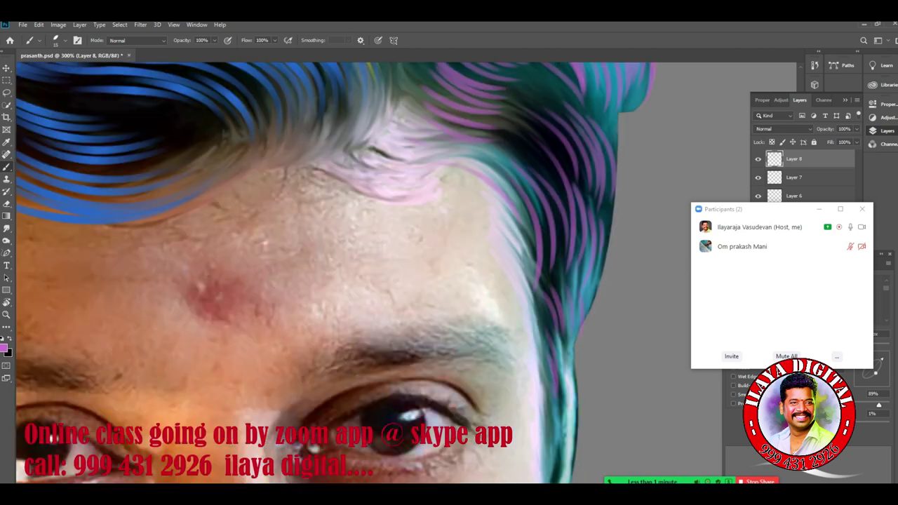
scroll(567, 376, down, 5)
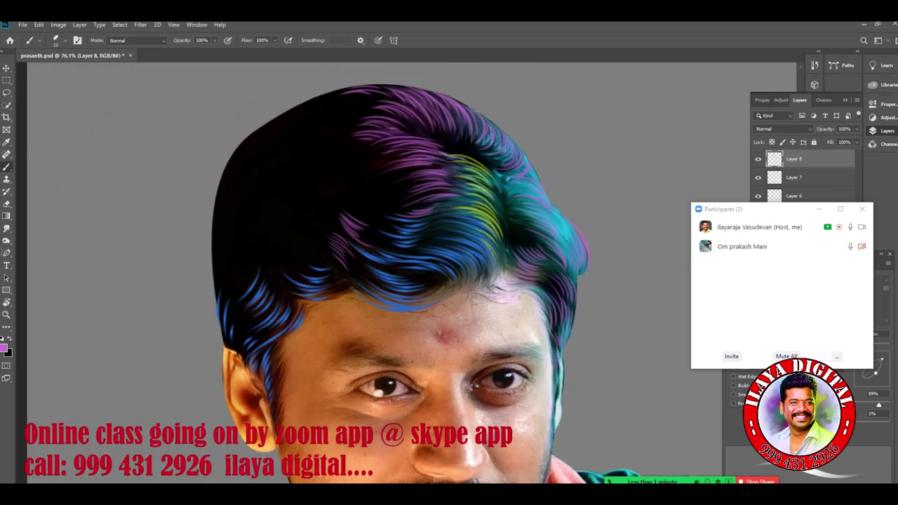
- Minimize the meeting's Participants window and move the brush settings away so the full layer list is uncovered
click(770, 209)
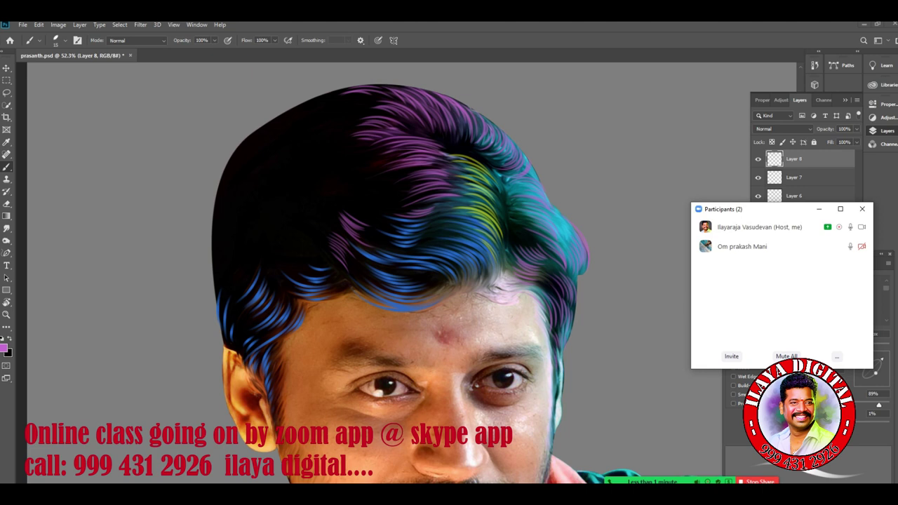
drag(770, 209, 750, 283)
click(799, 284)
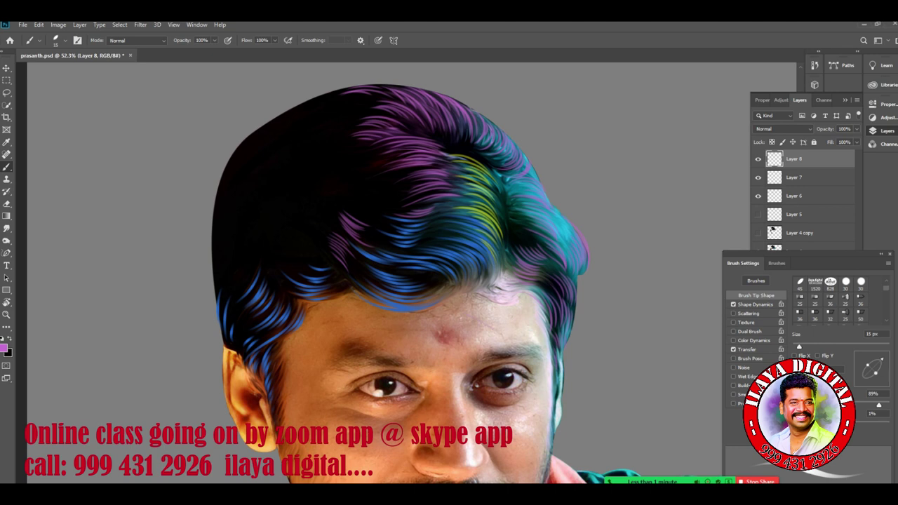
drag(449, 281, 381, 236)
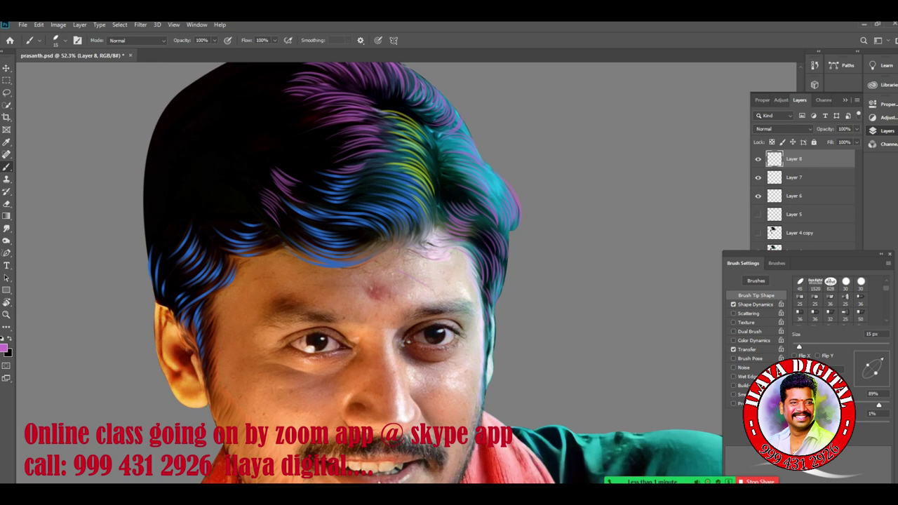
drag(741, 263, 551, 331)
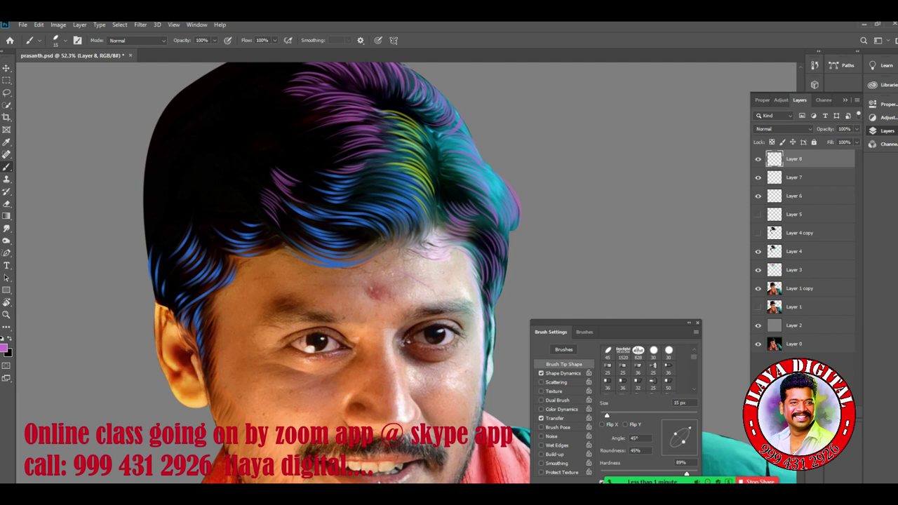
- Merge Layer 6, Layer 7 and Layer 8 into a single layer
ctrl+click(807, 177)
ctrl+click(806, 196)
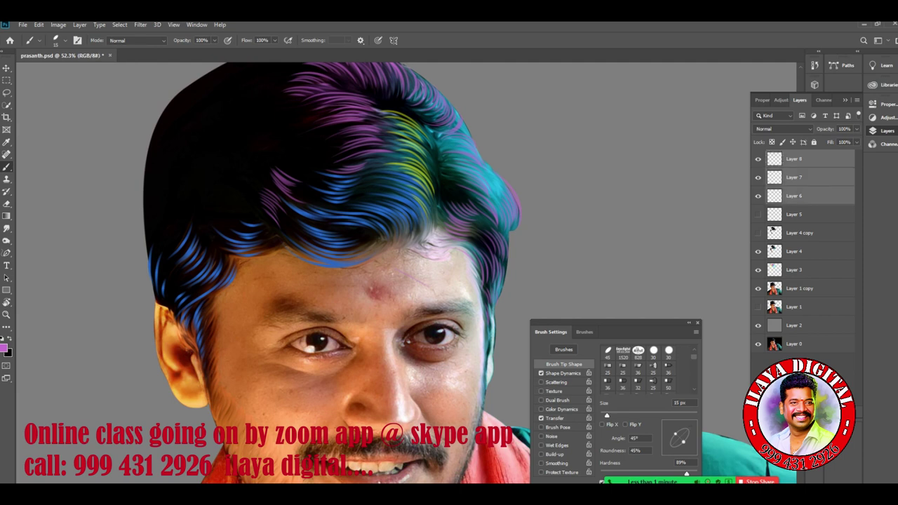
key(ctrl+e)
drag(392, 224, 385, 243)
- Show Layer 4 copy and darken its hair by lowering the lightness with a Hue/Saturation adjustment
click(757, 196)
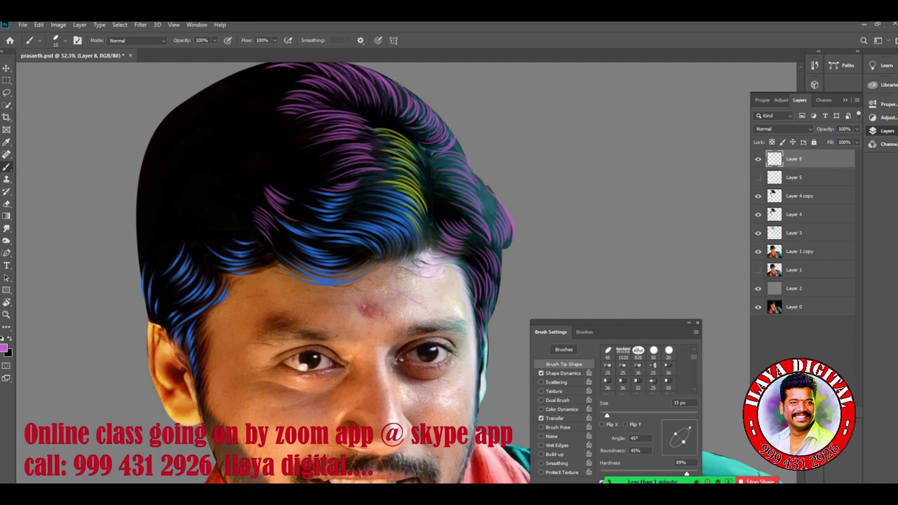
click(800, 196)
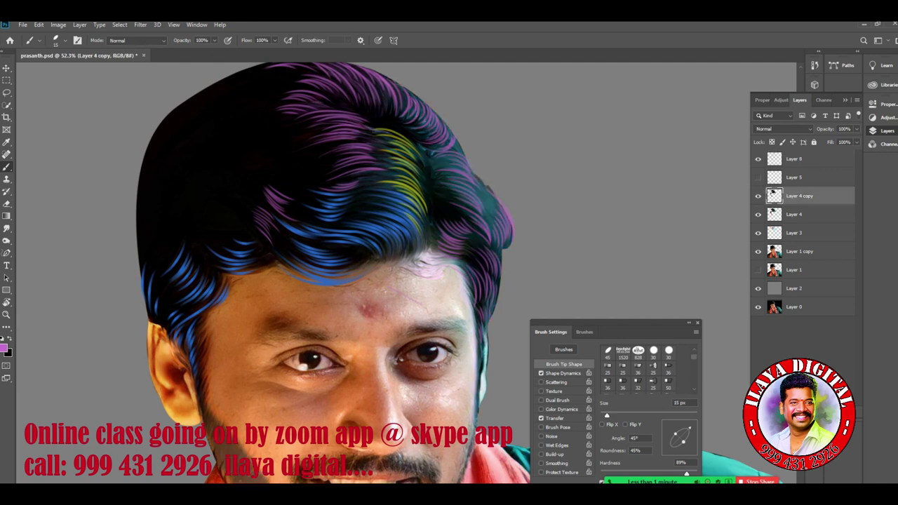
key(ctrl+u)
drag(719, 427, 704, 427)
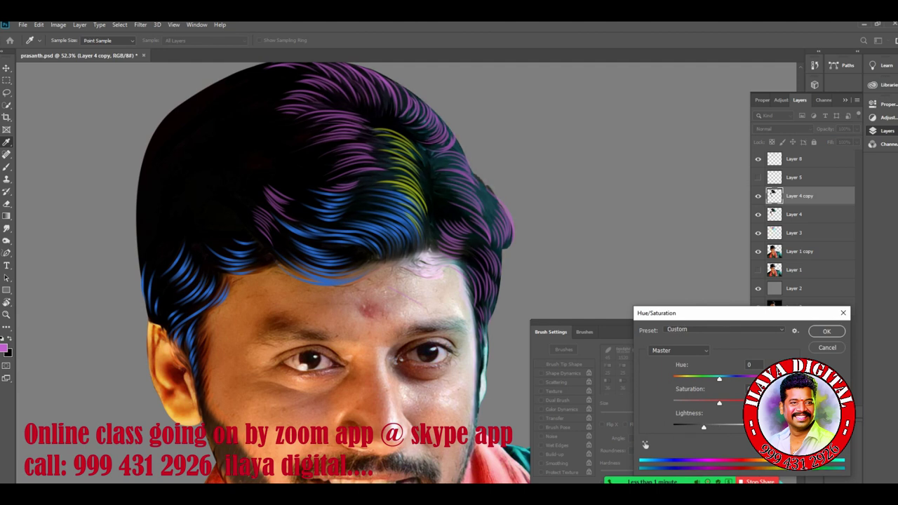
drag(705, 427, 693, 427)
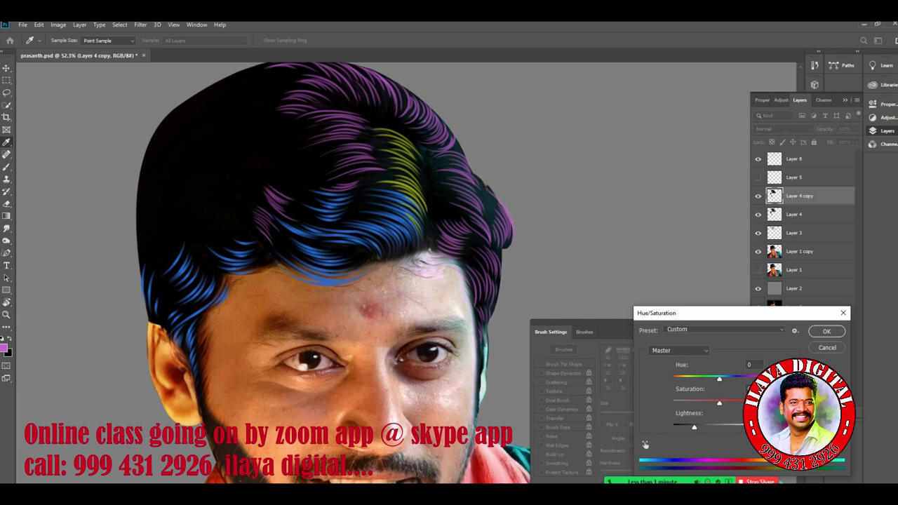
click(826, 331)
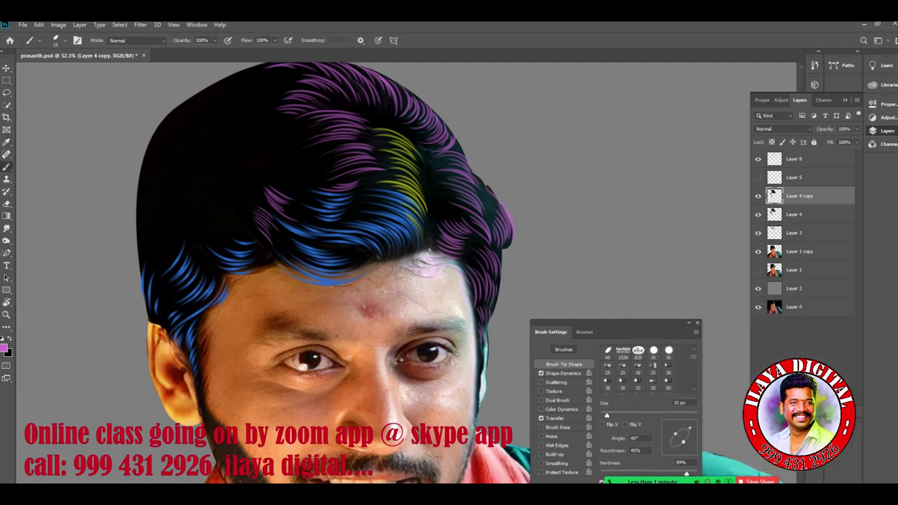
- Add a purple-to-teal linear Gradient Overlay to the merged strands on Layer 8, dismissing the Zoom upgrade offer
click(799, 159)
click(782, 413)
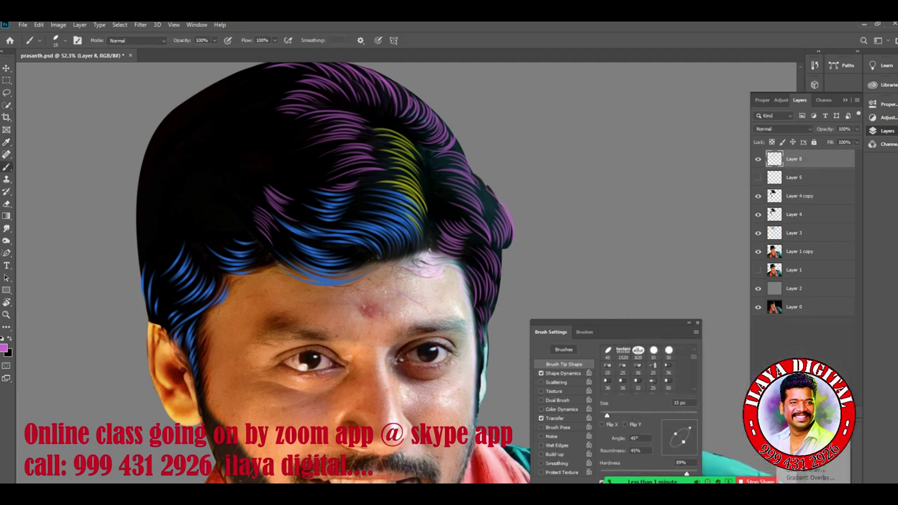
click(809, 477)
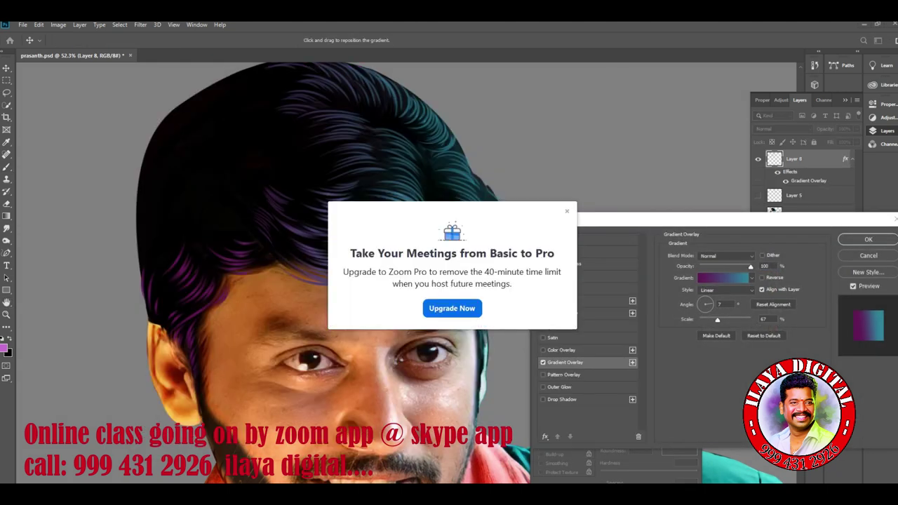
click(567, 210)
drag(610, 218, 597, 167)
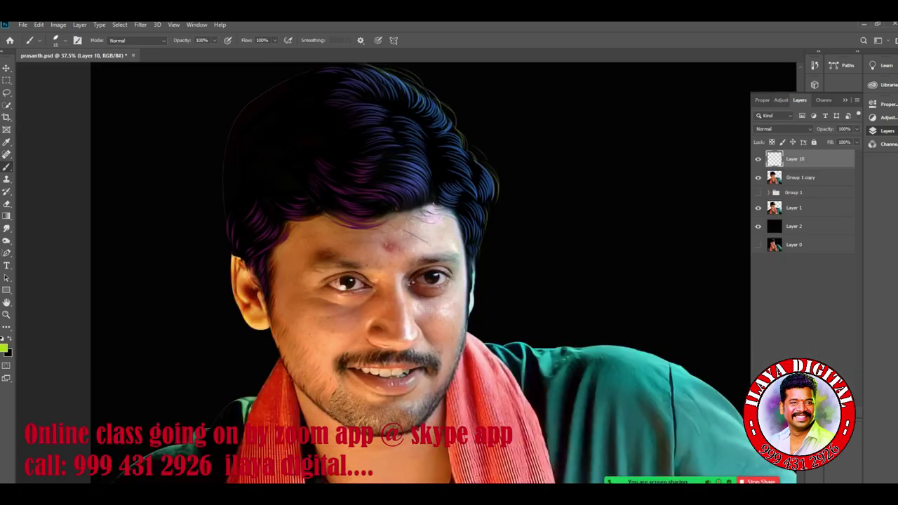
- Hide Layer 10 and Group 1 copy, and show Group 1 with its layers expanded
click(757, 159)
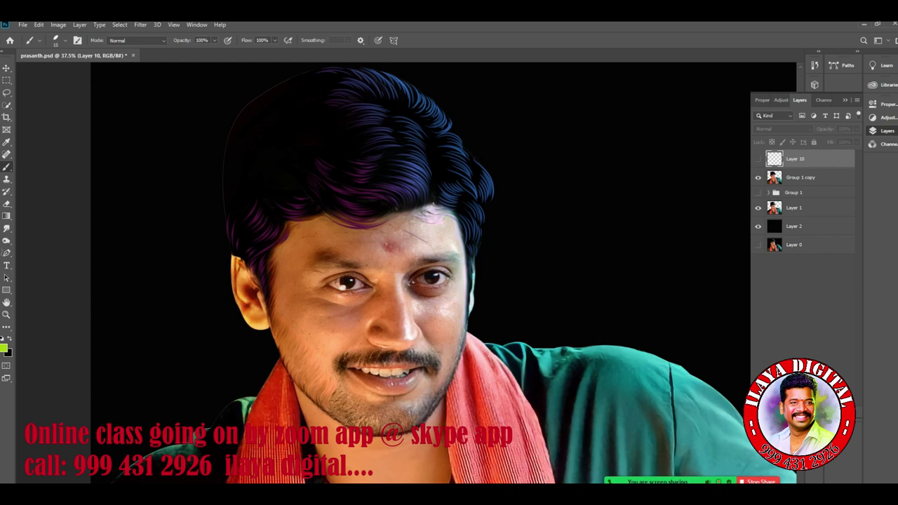
click(758, 178)
click(768, 193)
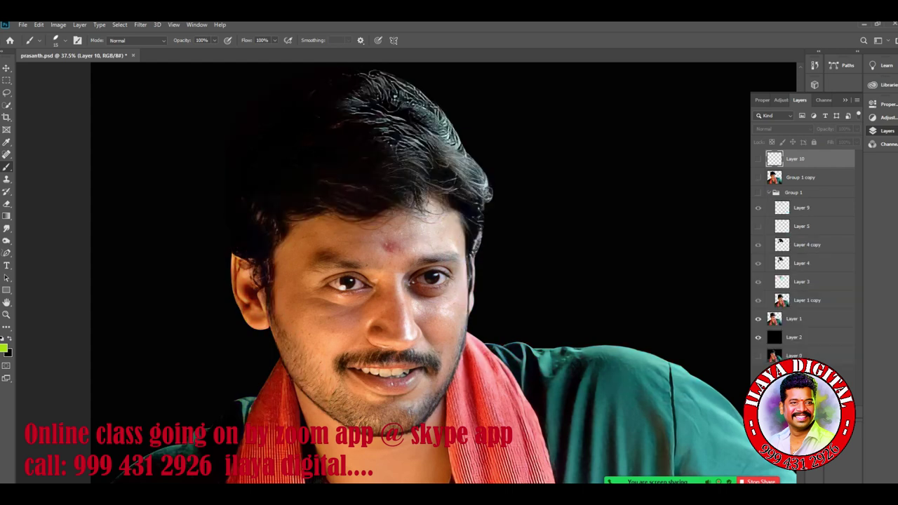
click(758, 192)
- Compare the portrait with Layer 3 and the whole of Group 1 switched off and on
click(758, 282)
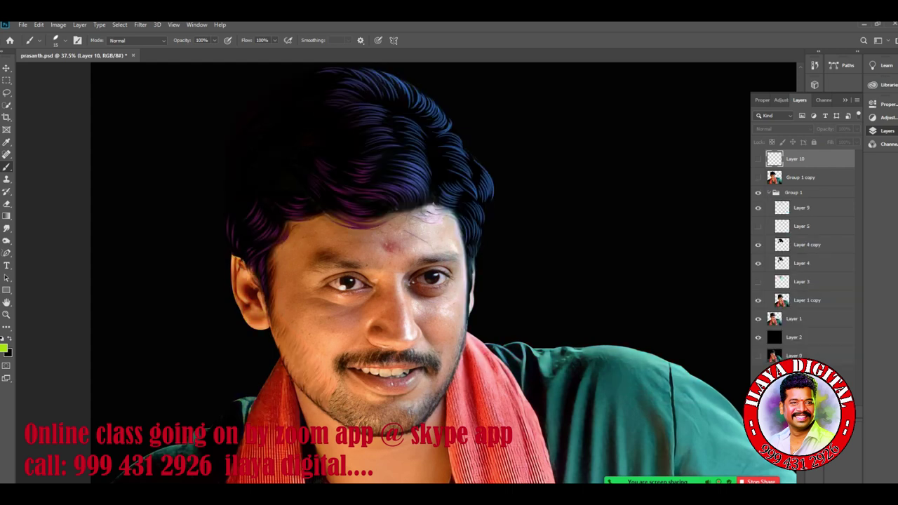
click(757, 192)
click(757, 192)
click(758, 281)
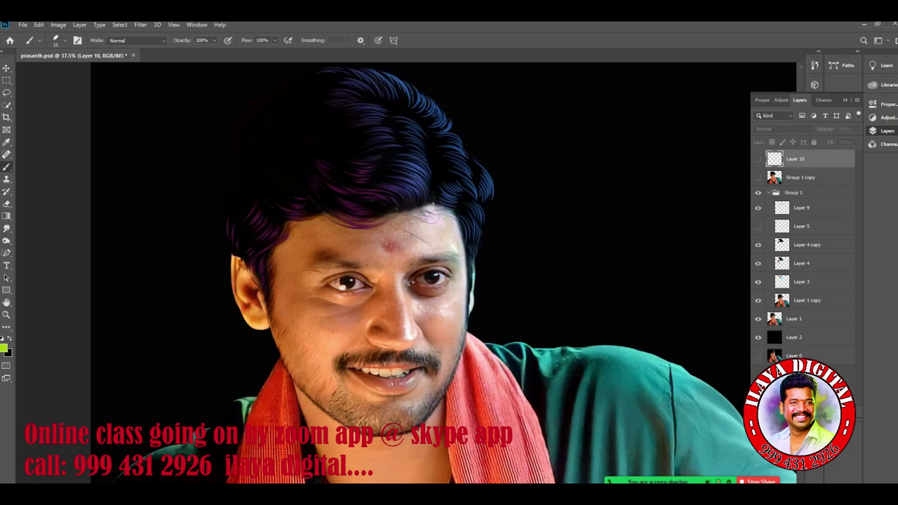
- Hide Layer 9, Layer 4 copy and Layer 4, and compare the base hair with Layer 3 off and on
click(757, 208)
click(757, 244)
click(757, 263)
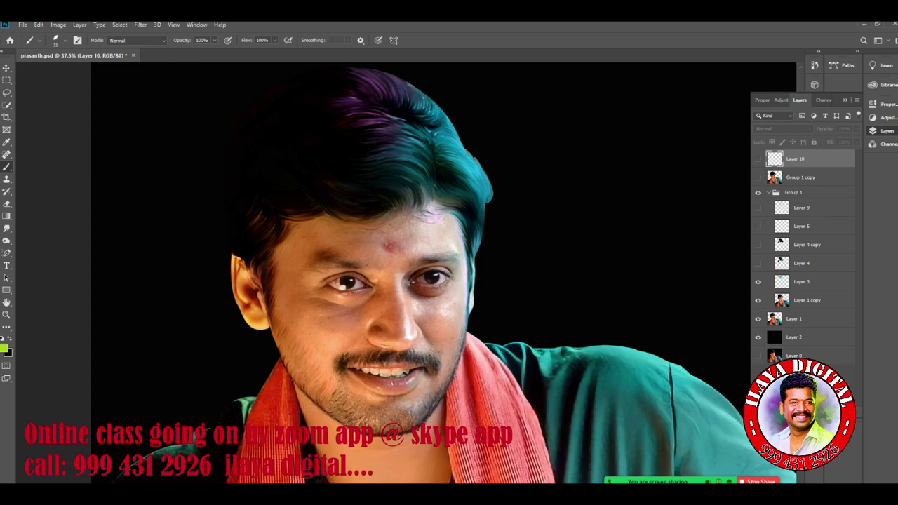
click(757, 281)
click(757, 281)
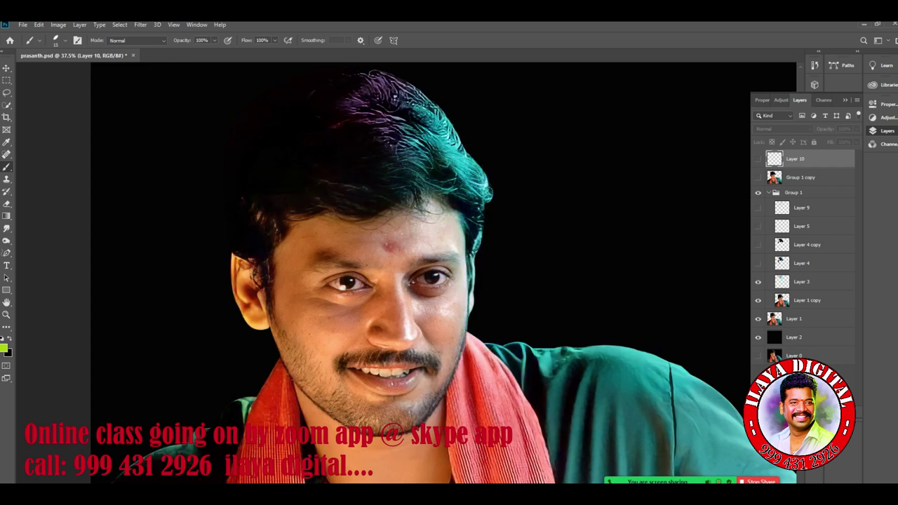
- Preview Layer 5 and Layer 9 in turn over the base hair, leaving both hidden
click(757, 226)
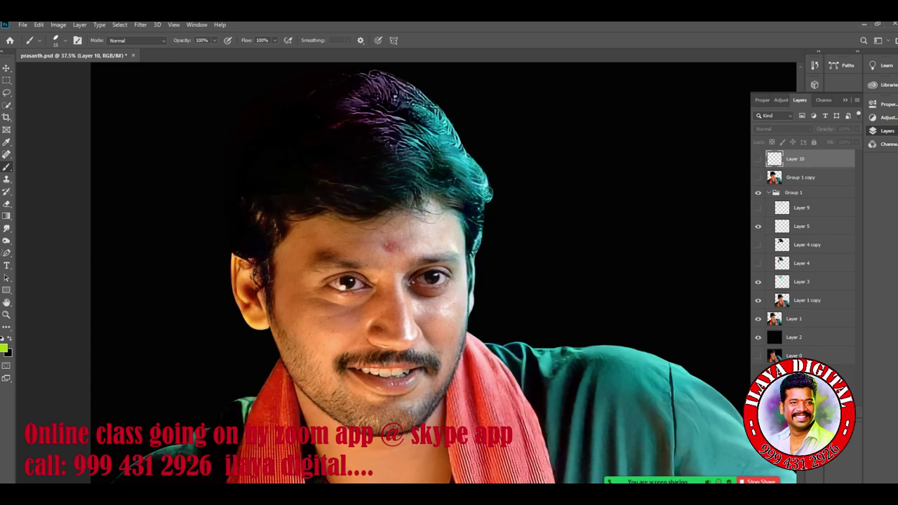
click(758, 226)
click(758, 226)
click(757, 226)
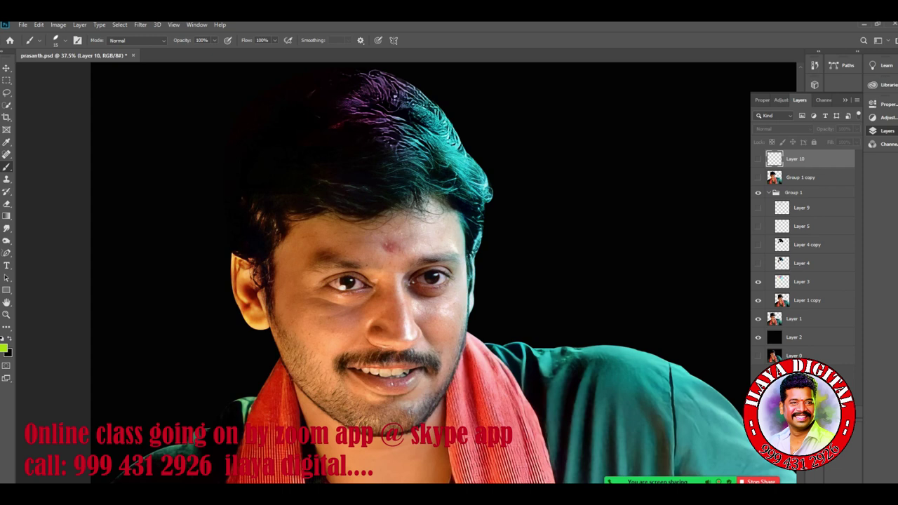
click(758, 226)
click(757, 208)
click(758, 208)
click(757, 226)
- Show Layer 4 and compare the hair with and without its smooth painting
click(757, 263)
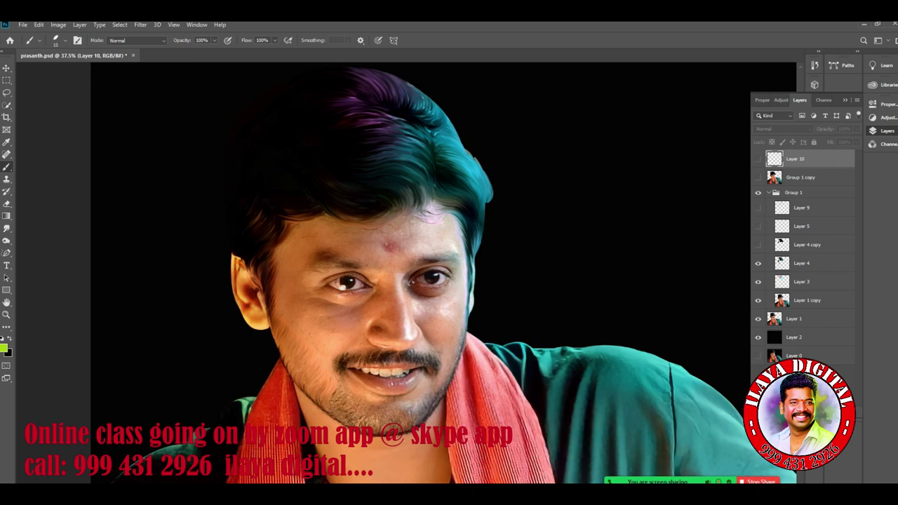
click(757, 264)
click(757, 264)
click(758, 264)
click(757, 263)
click(758, 263)
click(757, 263)
- Preview Layer 5 briefly and show the Layer 9 strands over Layer 4, examining the hair up close
click(758, 227)
click(758, 227)
click(757, 207)
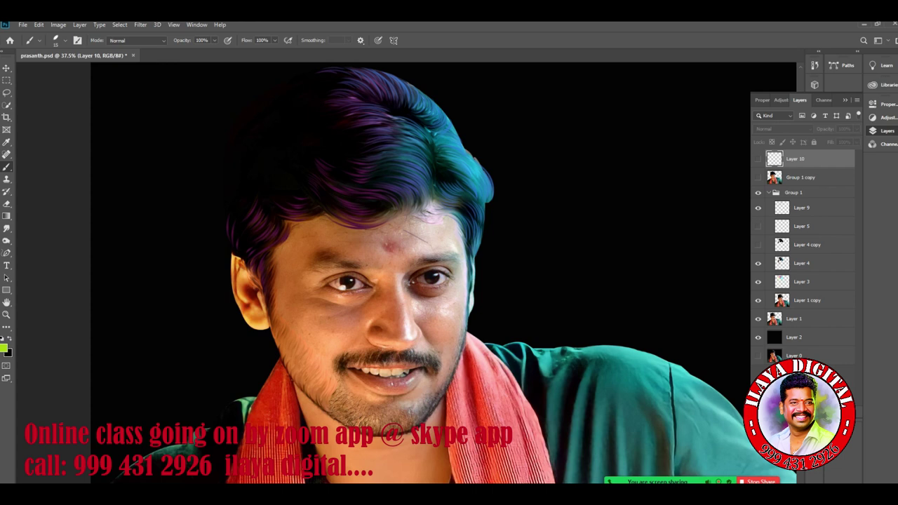
click(758, 208)
click(758, 207)
alt+scroll(432, 197, up, 3)
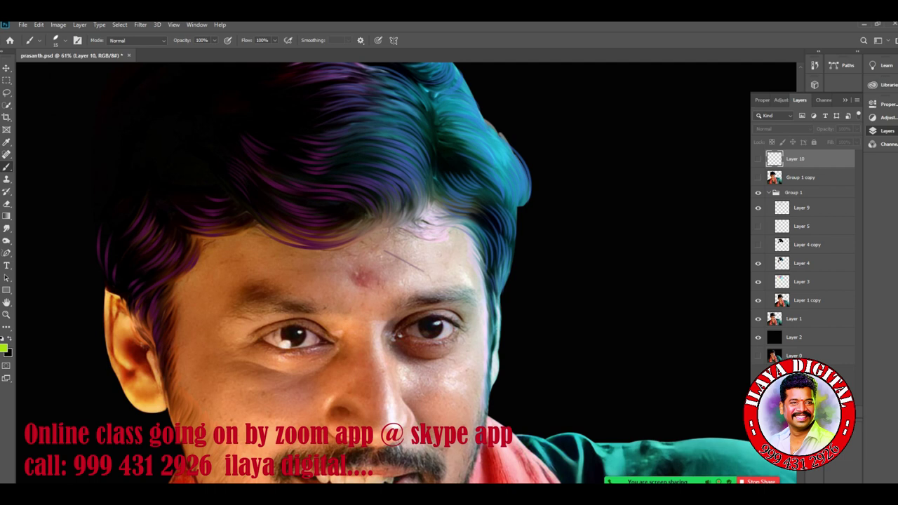
- Show Layer 4 copy and Group 1 copy again
click(757, 244)
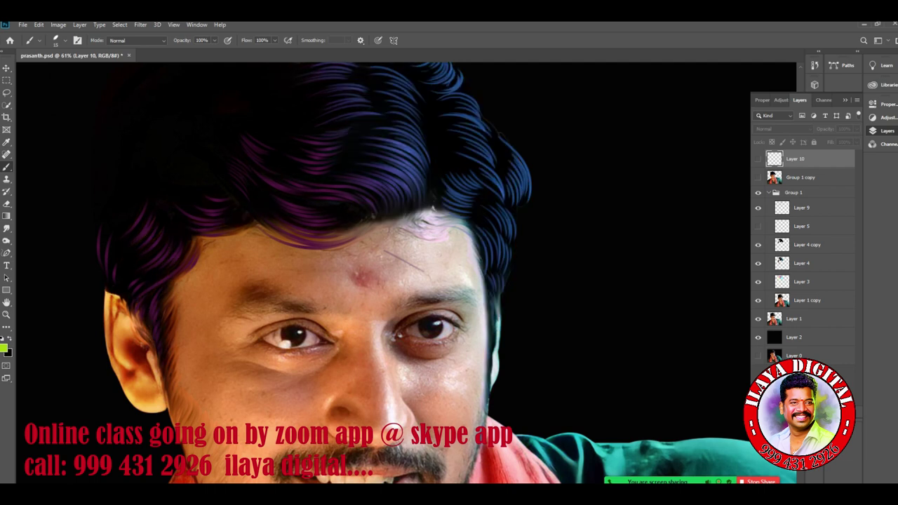
click(757, 178)
alt+scroll(590, 238, down, 2)
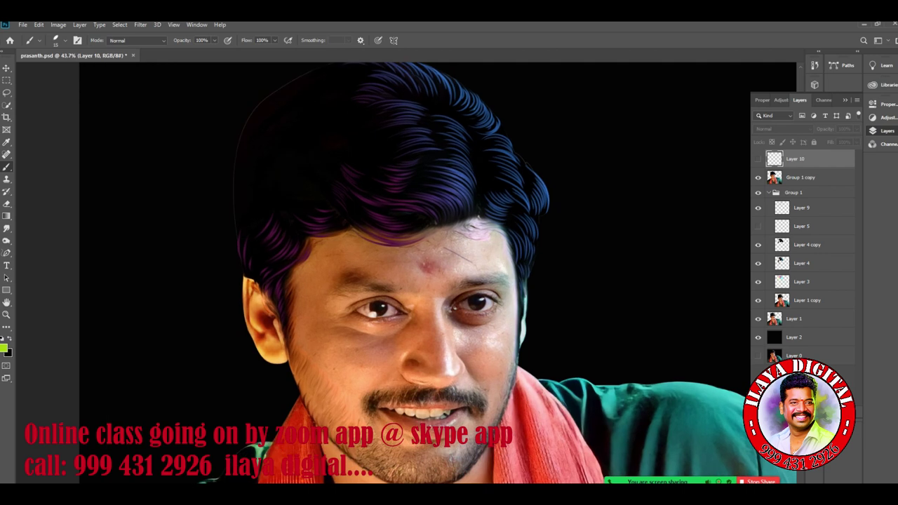